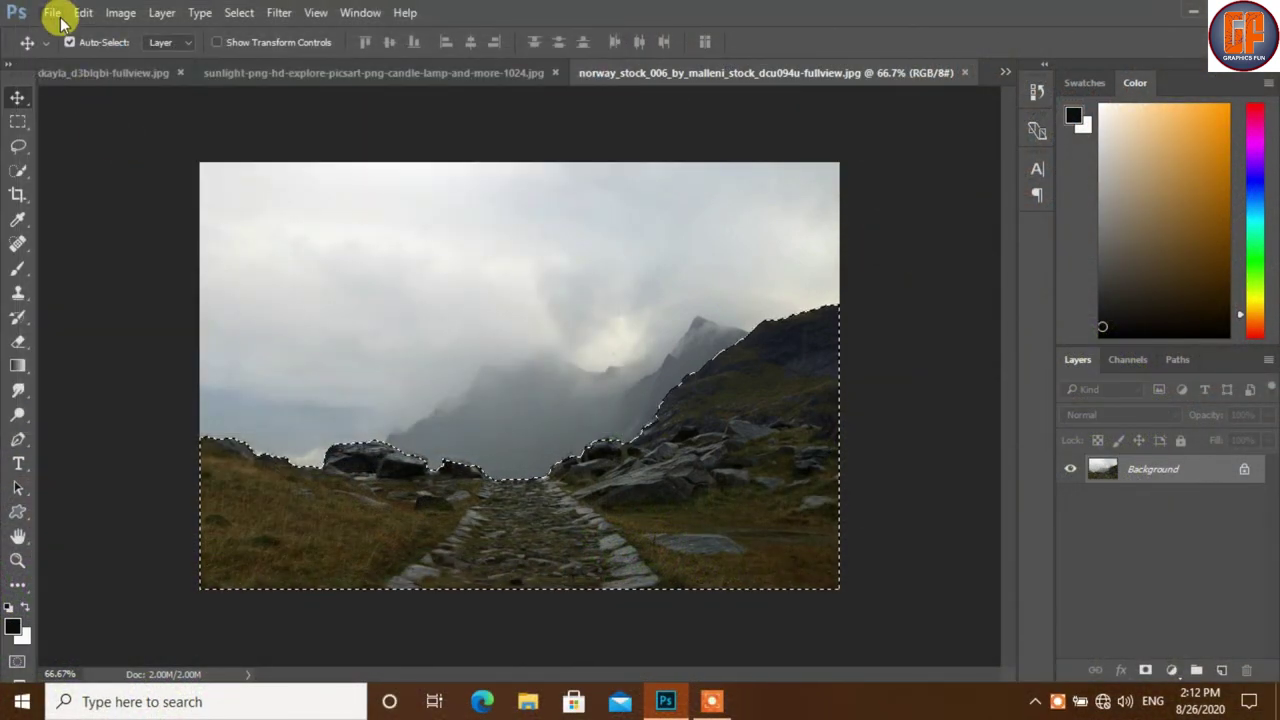
Create a blank 1280 × 720 px document at 300 ppi.
{"action": "left_click", "coordinate": [52, 12]}
{"action": "left_click", "coordinate": [68, 32]}
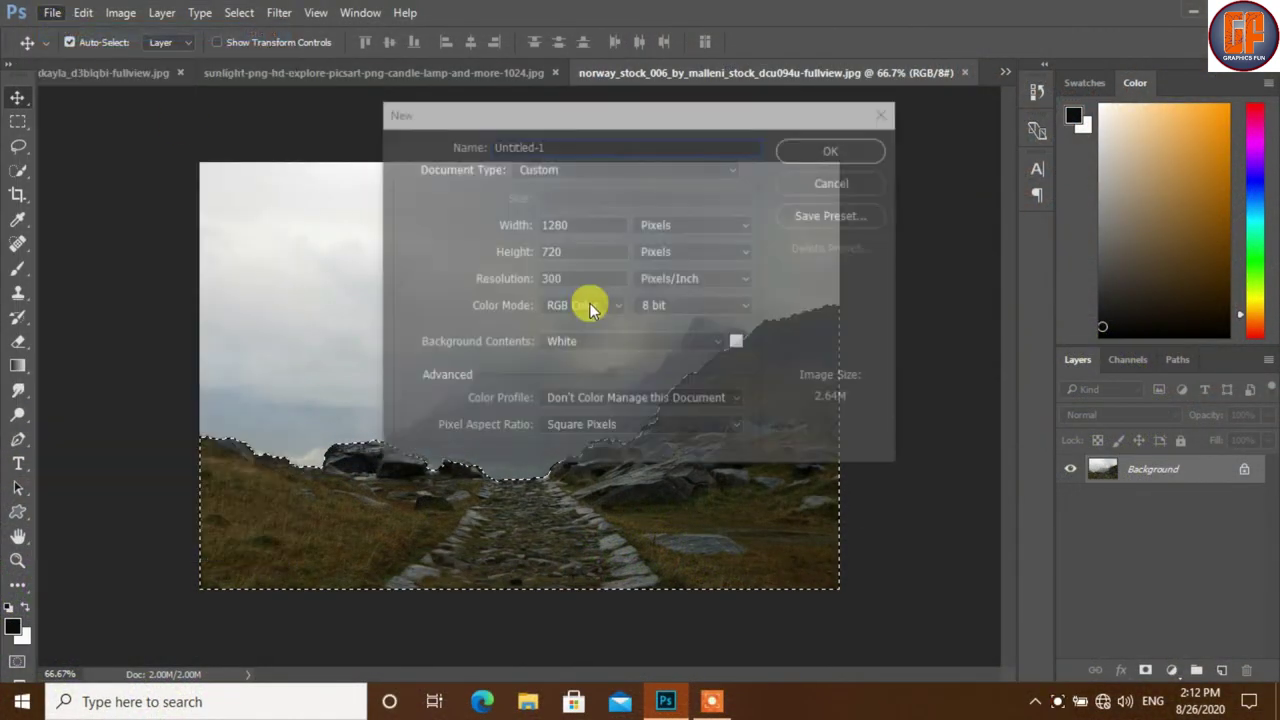
{"action": "left_click", "coordinate": [834, 150]}
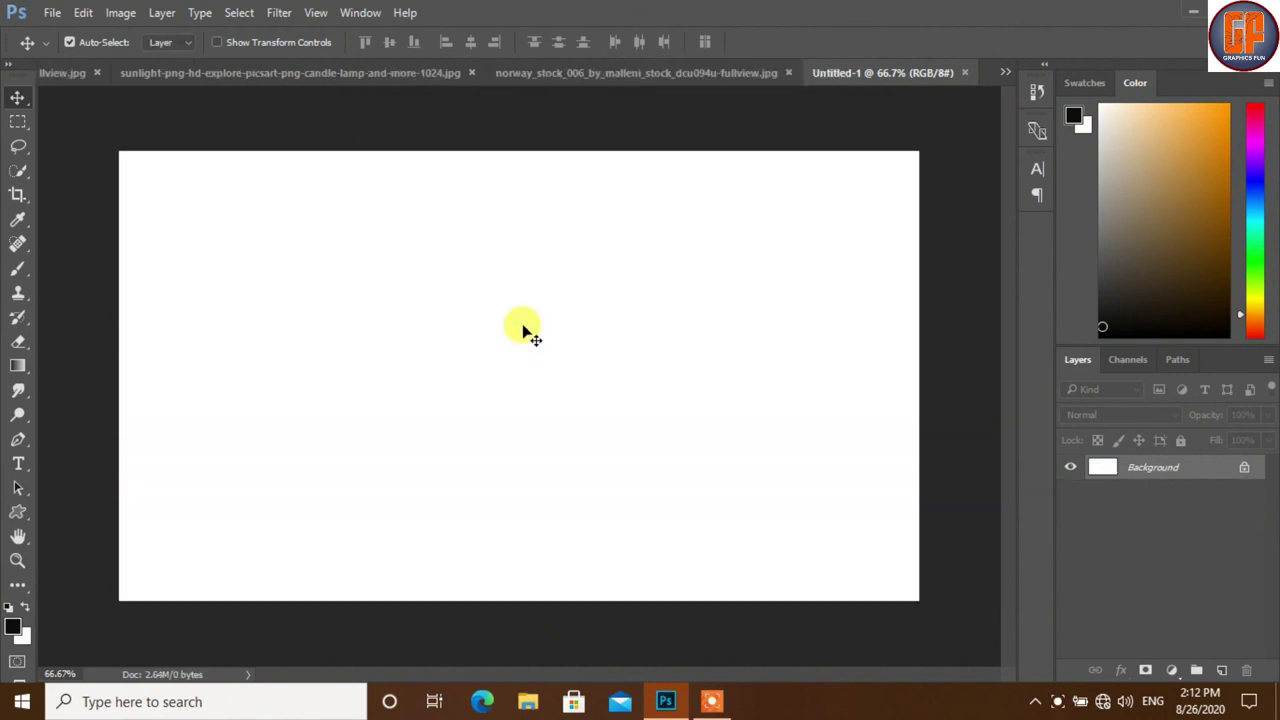
{"action": "left_click", "coordinate": [651, 72]}
Copy the selected rocky path from the Norway photo into Untitled-1, placed lower left.
{"action": "left_click_drag", "start_coordinate": [725, 73], "coordinate": [731, 166]}
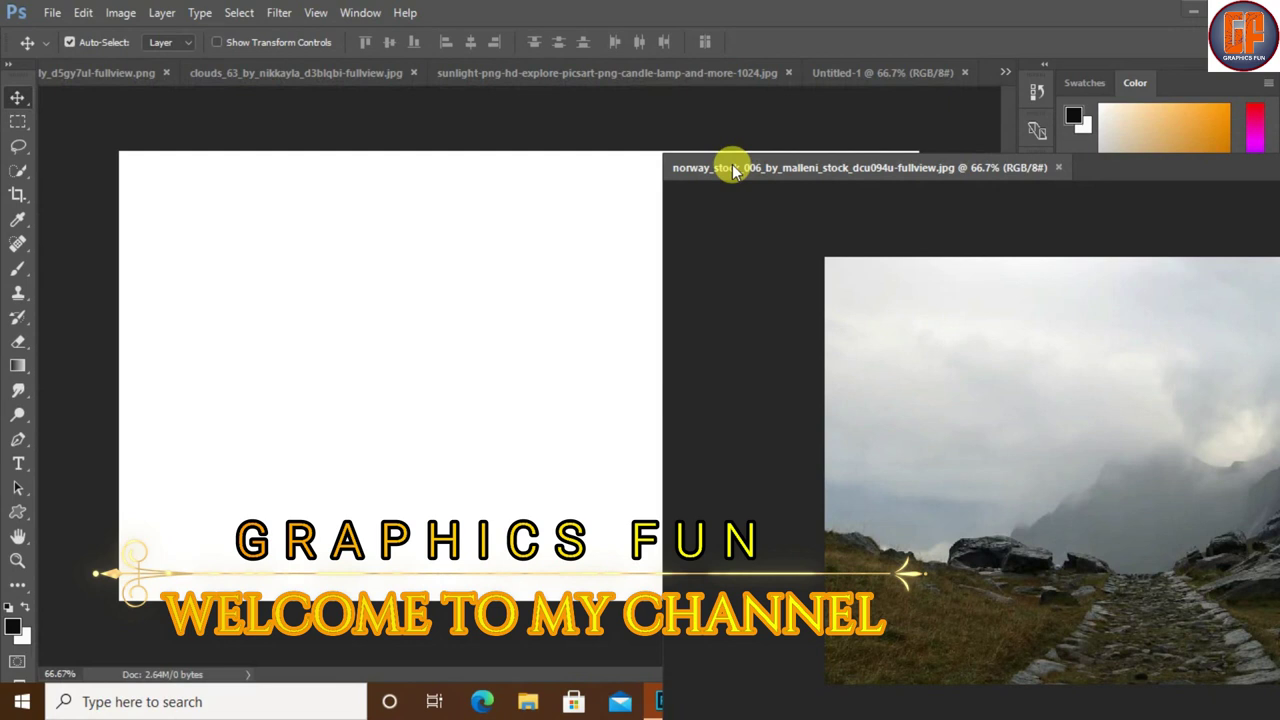
{"action": "left_click_drag", "start_coordinate": [868, 543], "coordinate": [523, 471]}
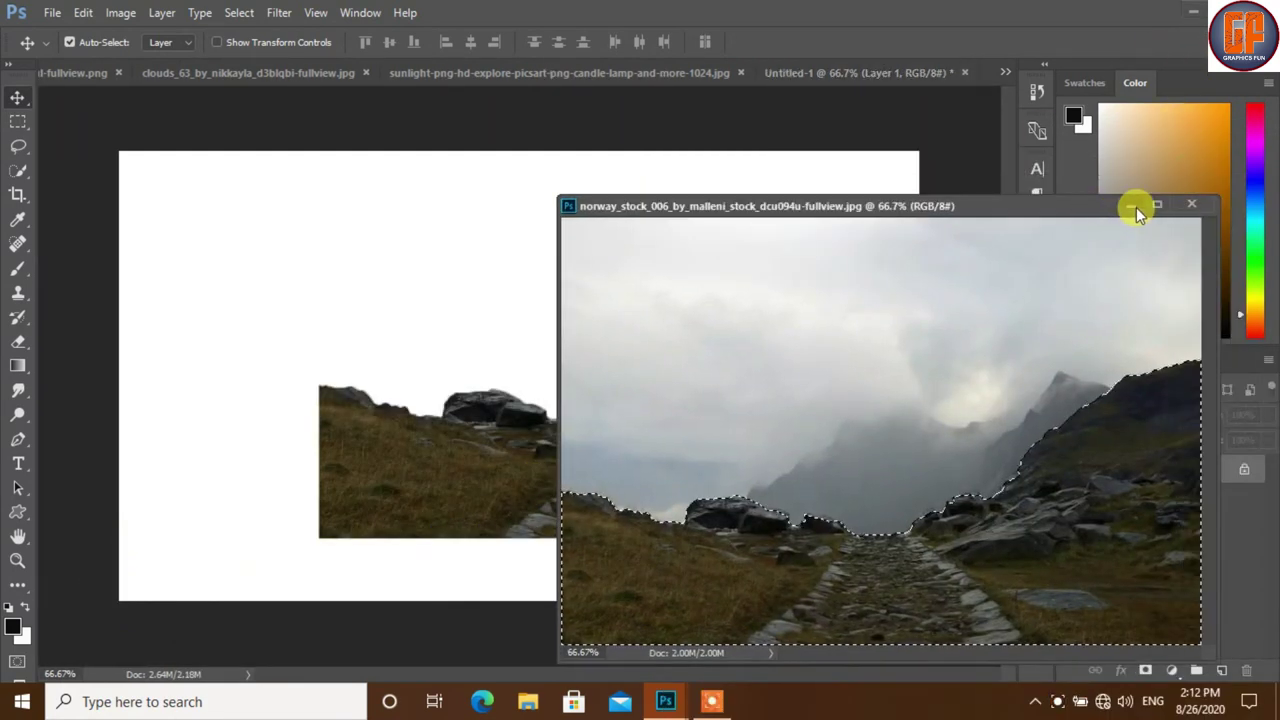
{"action": "key", "text": "ctrl+w"}
{"action": "left_click_drag", "start_coordinate": [800, 476], "coordinate": [660, 540]}
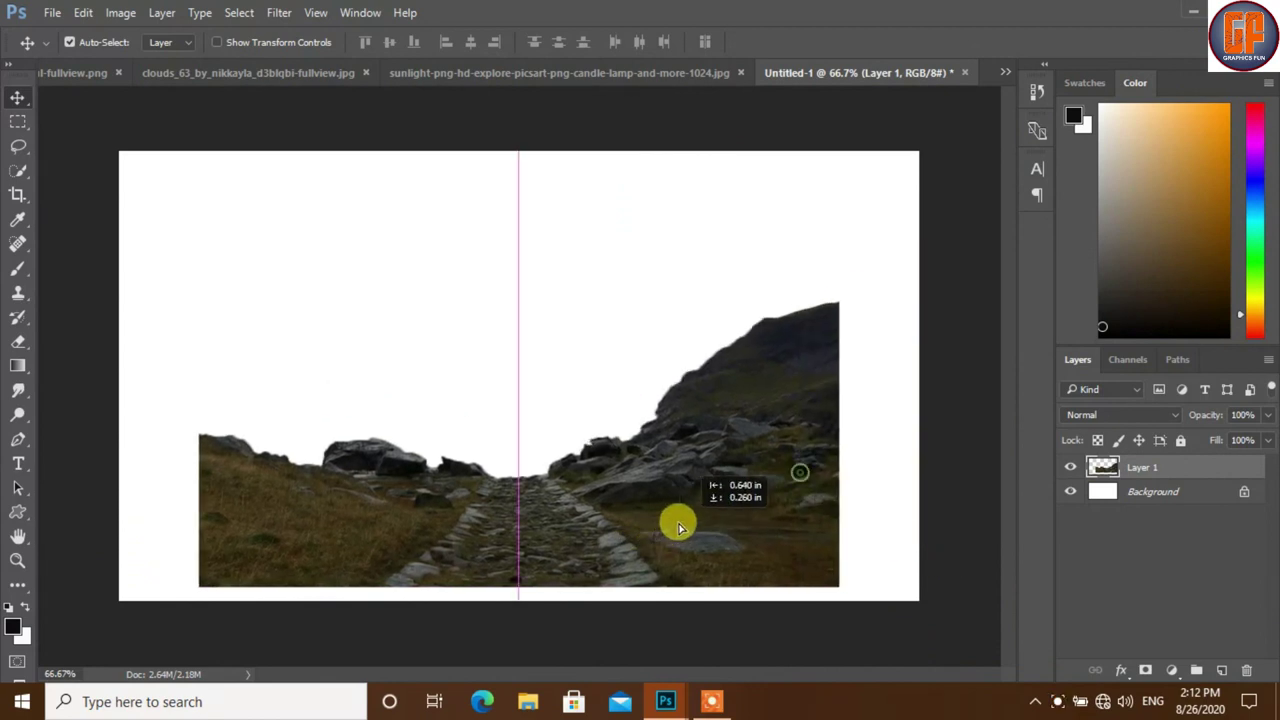
Scale the path layer to 125% × 130% across the canvas bottom and nudge it up.
{"action": "key", "text": "ctrl+t"}
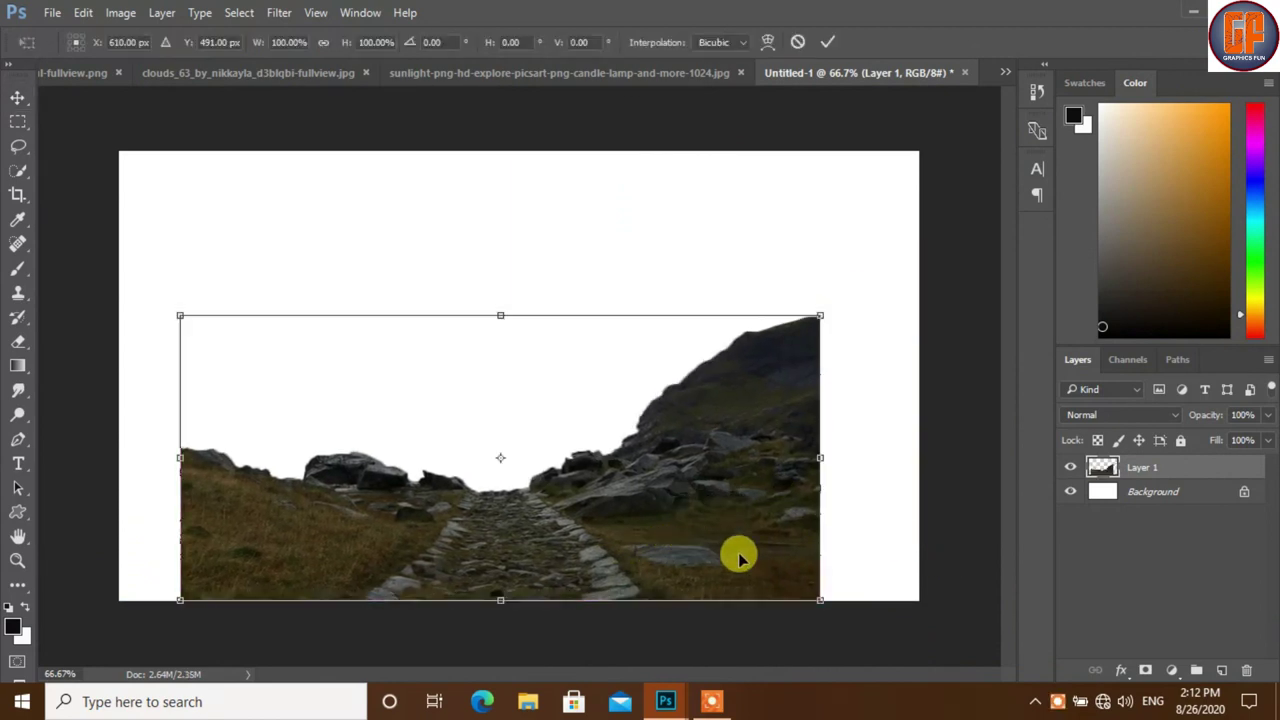
{"action": "left_click_drag", "start_coordinate": [818, 598], "coordinate": [900, 651]}
{"action": "left_click_drag", "start_coordinate": [857, 523], "coordinate": [864, 529]}
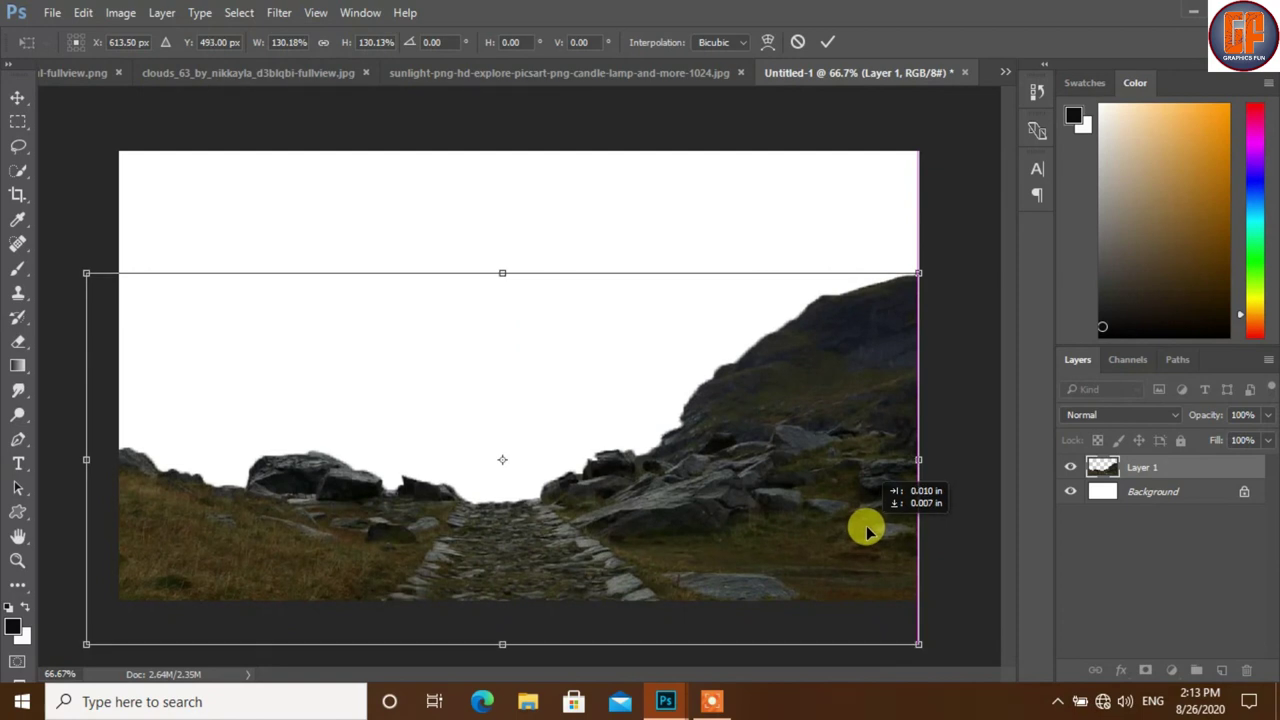
{"action": "left_click_drag", "start_coordinate": [81, 460], "coordinate": [119, 460]}
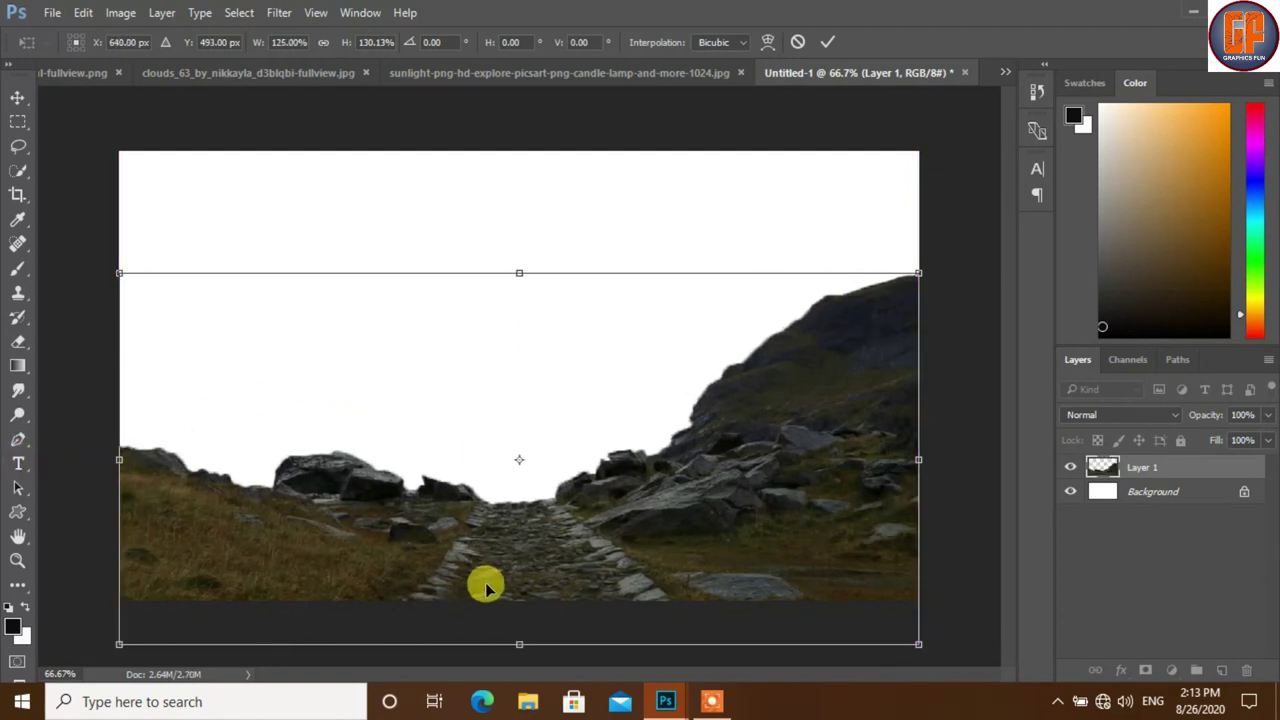
{"action": "key", "text": "Up"}
{"action": "key", "text": "Up"}
{"action": "key", "text": "Up"}
{"action": "key", "text": "Up"}
{"action": "key", "text": "Up"}
{"action": "key", "text": "Up"}
{"action": "key", "text": "Up"}
{"action": "key", "text": "Up"}
{"action": "key", "text": "Up"}
{"action": "key", "text": "Up"}
{"action": "key", "text": "Up"}
{"action": "key", "text": "Up"}
{"action": "key", "text": "Up"}
{"action": "key", "text": "Up"}
{"action": "key", "text": "Up"}
{"action": "key", "text": "Up"}
{"action": "key", "text": "Up"}
{"action": "key", "text": "Up"}
{"action": "key", "text": "Up"}
{"action": "key", "text": "Up"}
{"action": "key", "text": "Up"}
{"action": "key", "text": "Up"}
{"action": "key", "text": "Up"}
{"action": "key", "text": "Up"}
{"action": "key", "text": "Up"}
{"action": "key", "text": "Up"}
{"action": "key", "text": "Up"}
{"action": "key", "text": "Up"}
{"action": "key", "text": "Up"}
{"action": "key", "text": "Up"}
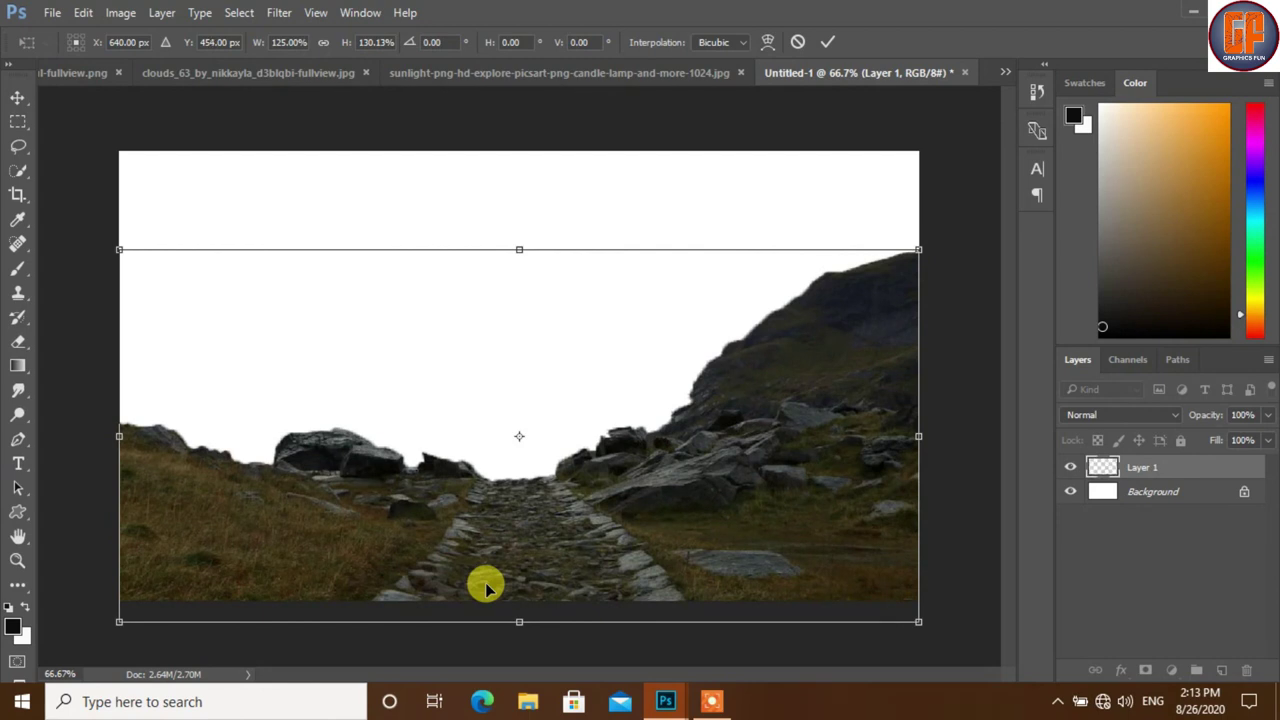
{"action": "key", "text": "Up"}
{"action": "key", "text": "Up"}
{"action": "key", "text": "Up"}
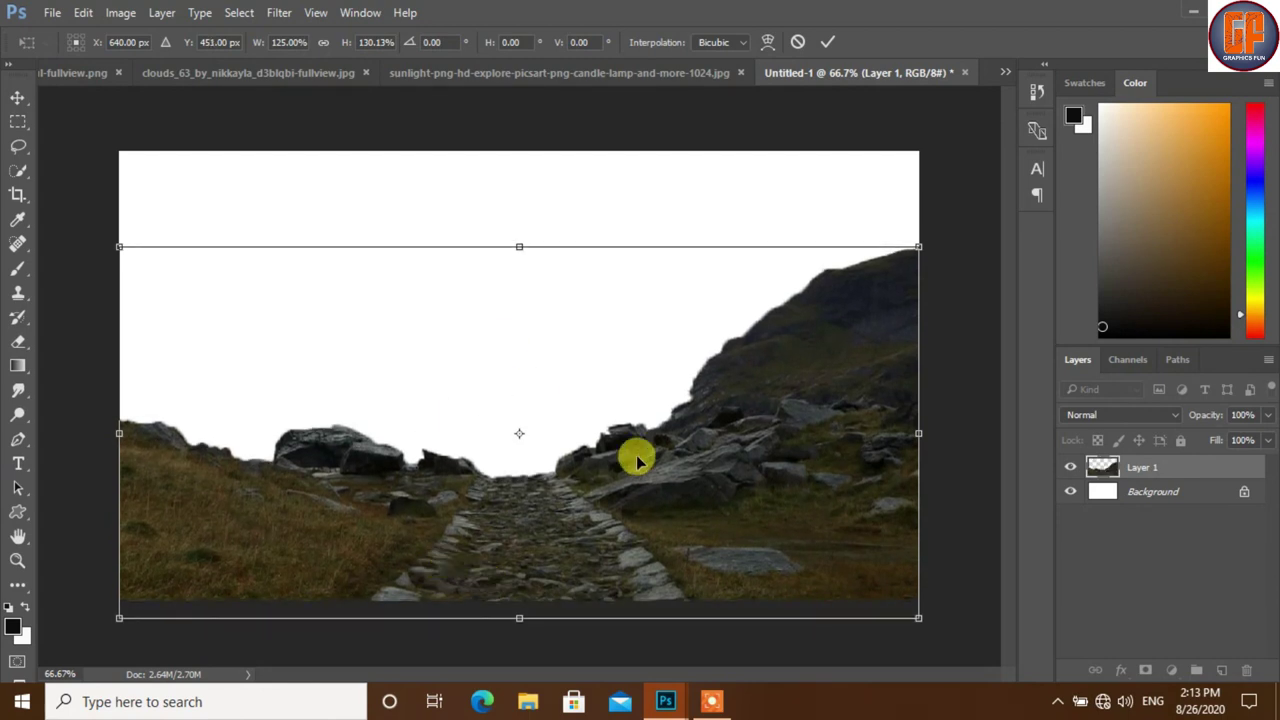
{"action": "left_click", "coordinate": [830, 42]}
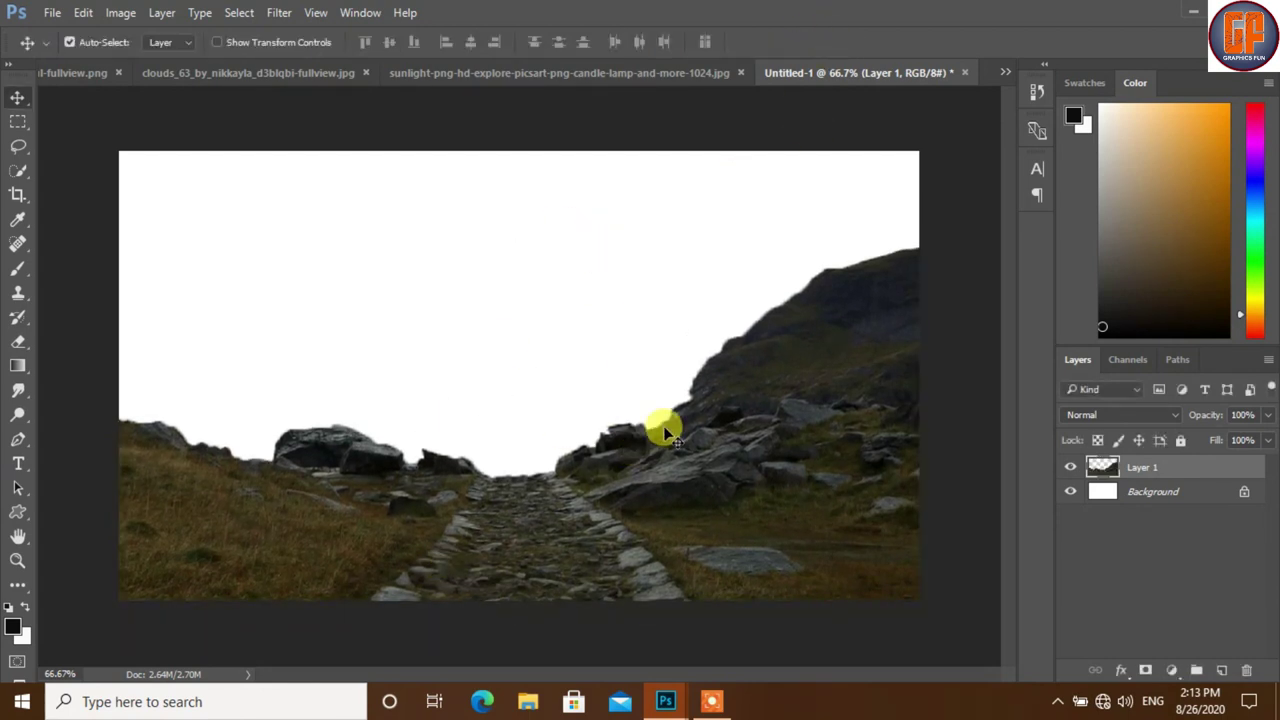
Copy the red canyon cliff into the composite, placed on the canvas's right side.
{"action": "left_click", "coordinate": [1008, 71]}
{"action": "left_click", "coordinate": [737, 97]}
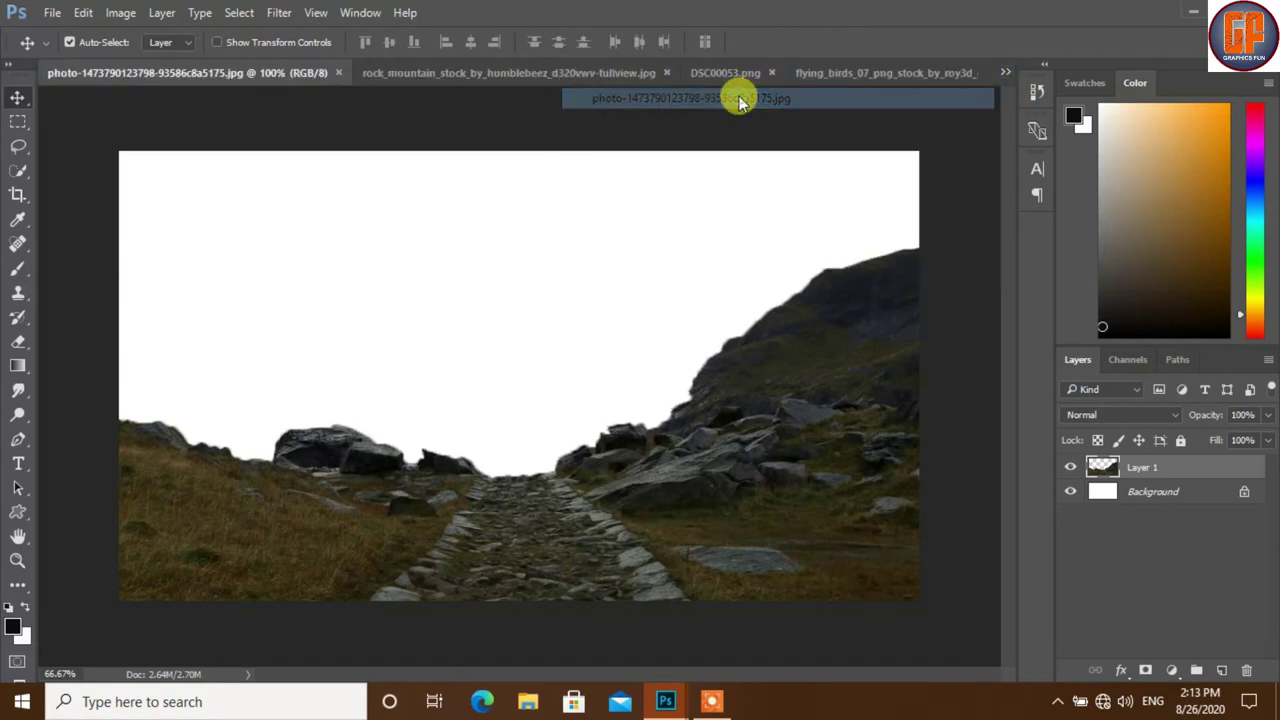
{"action": "mouse_move", "coordinate": [250, 73]}
{"action": "left_mouse_down"}
{"action": "mouse_move", "coordinate": [393, 180]}
{"action": "mouse_move", "coordinate": [512, 183]}
{"action": "left_mouse_up"}
{"action": "left_click_drag", "start_coordinate": [849, 423], "coordinate": [205, 450]}
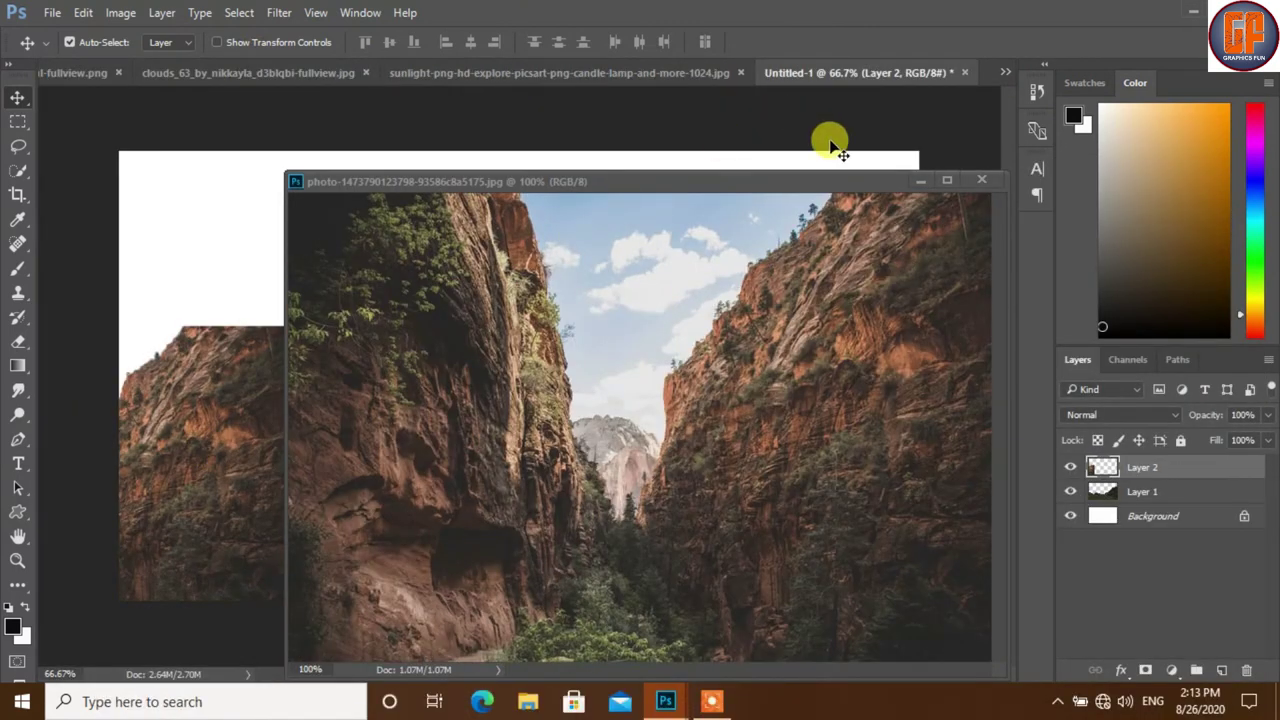
{"action": "left_click", "coordinate": [918, 179]}
{"action": "left_click_drag", "start_coordinate": [240, 557], "coordinate": [798, 355]}
{"action": "key", "text": "ctrl"}
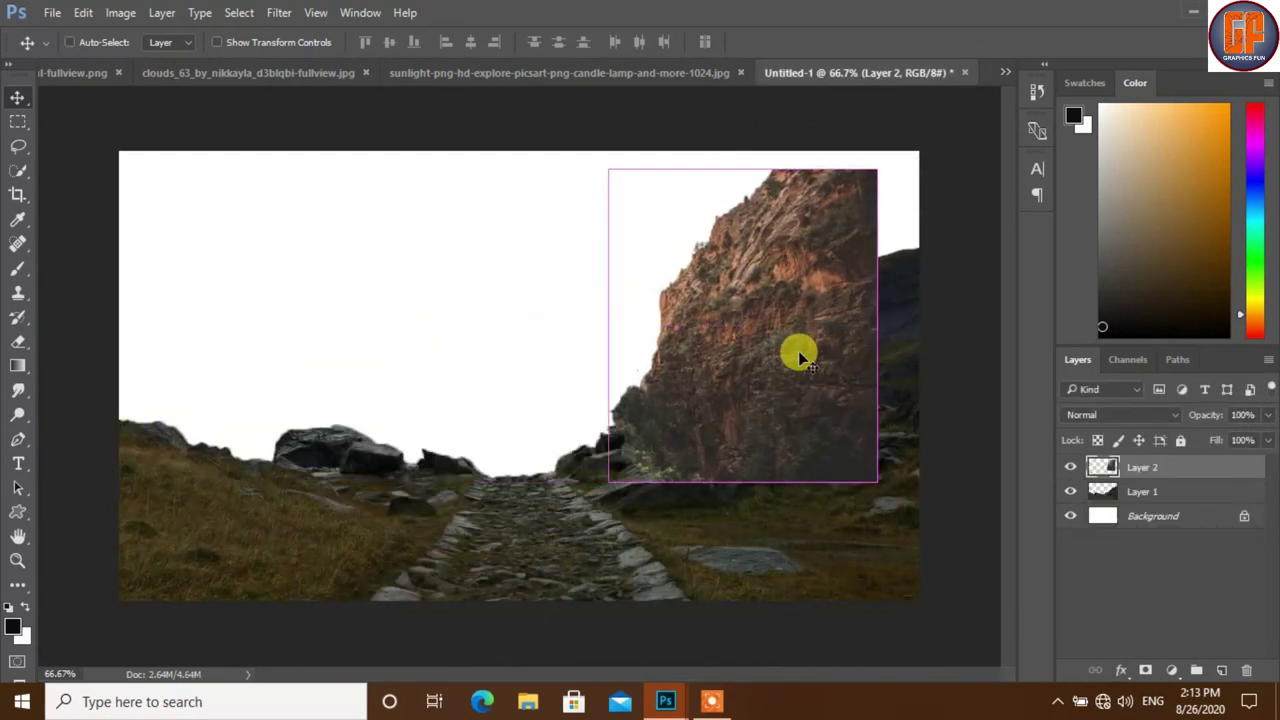
Scale the cliff layer to about 134% and nudge it up to the right edge.
{"action": "key", "text": "ctrl+t"}
{"action": "mouse_move", "coordinate": [876, 472]}
{"action": "left_mouse_down"}
{"action": "mouse_move", "coordinate": [940, 521]}
{"action": "mouse_move", "coordinate": [928, 517]}
{"action": "left_mouse_up"}
{"action": "mouse_move", "coordinate": [814, 408]}
{"action": "left_mouse_down"}
{"action": "mouse_move", "coordinate": [822, 378]}
{"action": "mouse_move", "coordinate": [800, 391]}
{"action": "mouse_move", "coordinate": [810, 402]}
{"action": "left_mouse_up"}
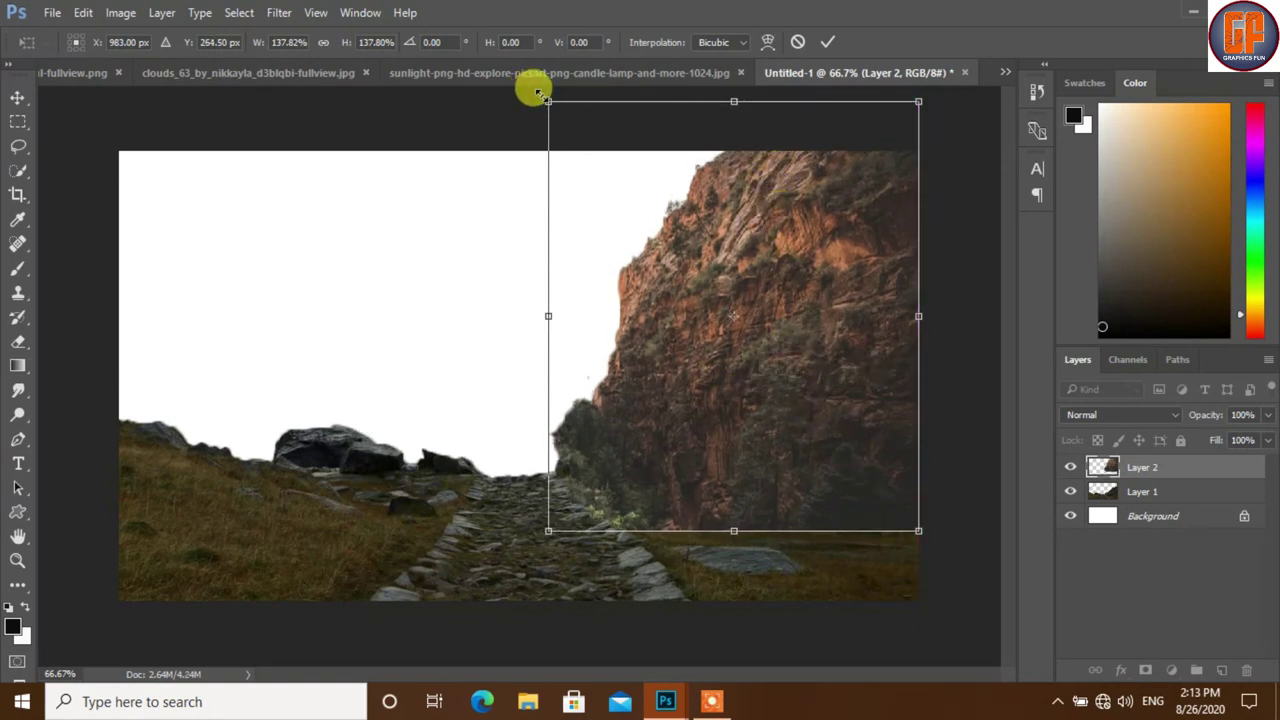
{"action": "left_click_drag", "start_coordinate": [538, 93], "coordinate": [544, 99]}
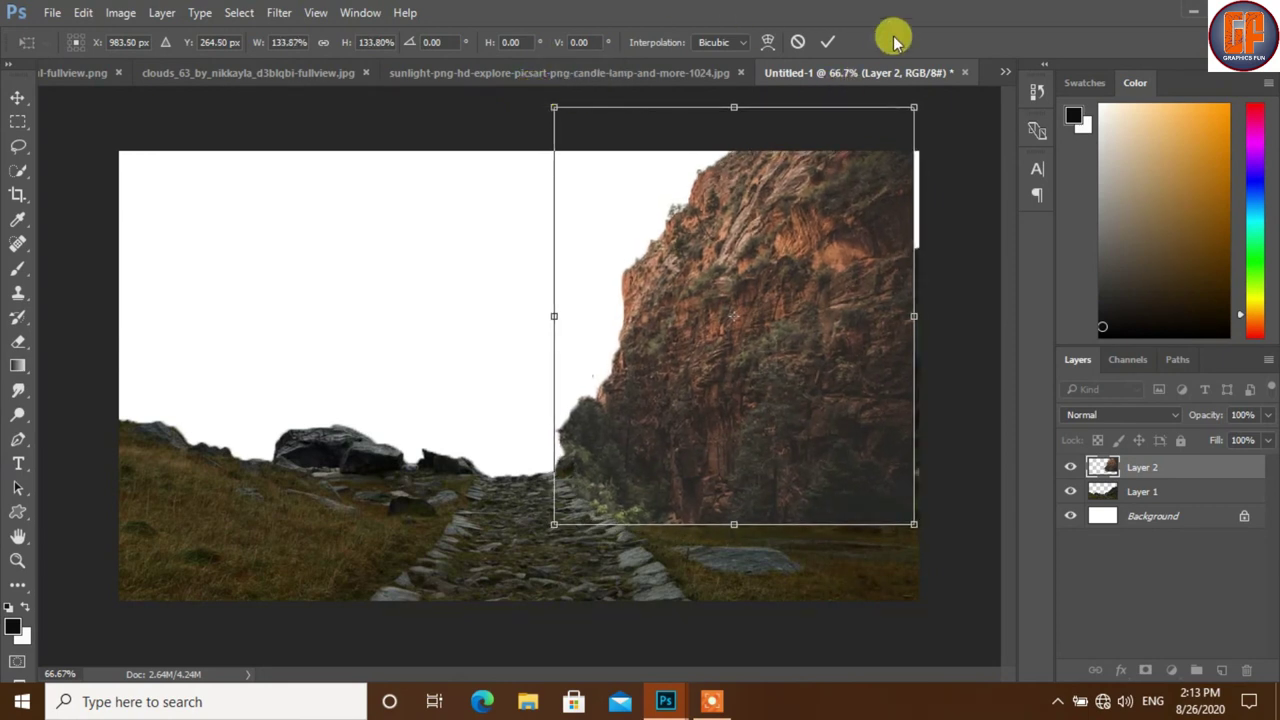
{"action": "left_click", "coordinate": [834, 42]}
{"action": "key", "text": "Right"}
{"action": "key", "text": "Right"}
{"action": "key", "text": "Right"}
{"action": "key", "text": "Right"}
{"action": "key", "text": "Right"}
{"action": "key", "text": "Right"}
{"action": "key", "text": "Right"}
{"action": "key", "text": "Right"}
{"action": "key", "text": "Right"}
{"action": "key", "text": "Right"}
{"action": "key", "text": "Right"}
{"action": "key", "text": "Right"}
{"action": "key", "text": "Right"}
{"action": "key", "text": "Up"}
{"action": "key", "text": "Up"}
{"action": "key", "text": "Up"}
{"action": "key", "text": "Up"}
{"action": "key", "text": "Up"}
{"action": "key", "text": "Up"}
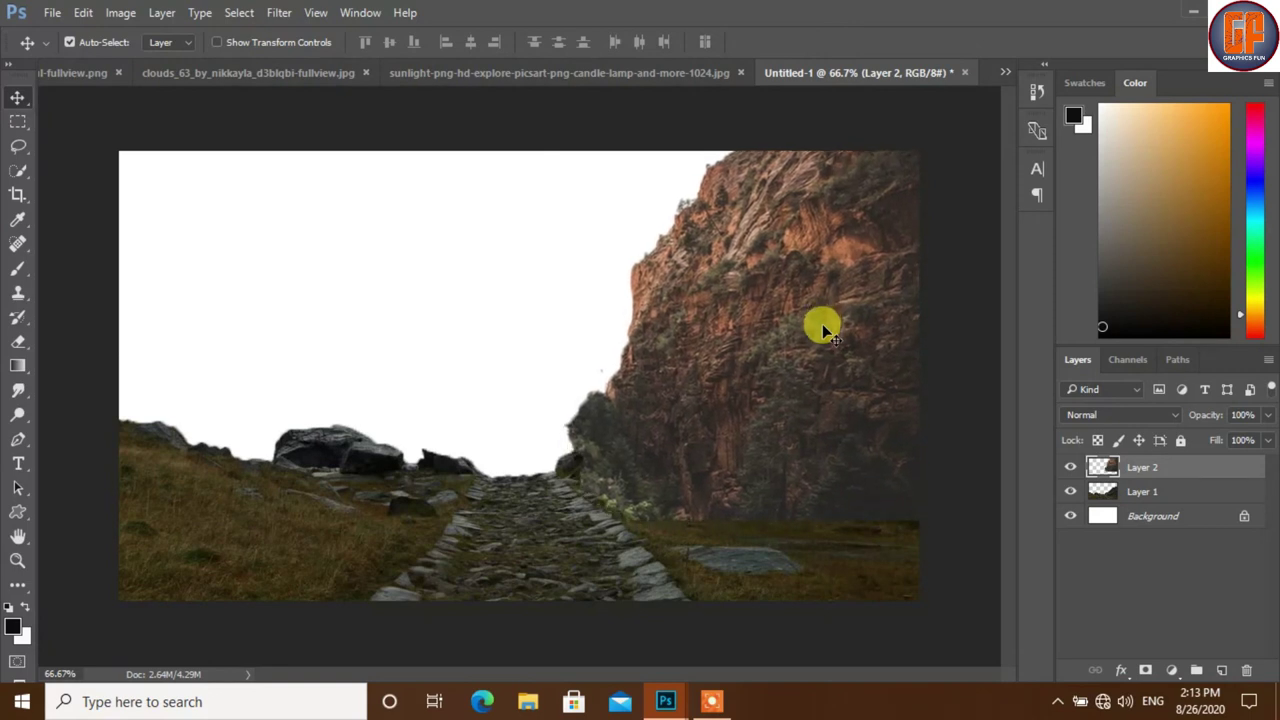
Mask the cliff layer and paint a soft fade into its lower-left base with a 10% Pin Light brush.
{"action": "left_click", "coordinate": [1147, 668]}
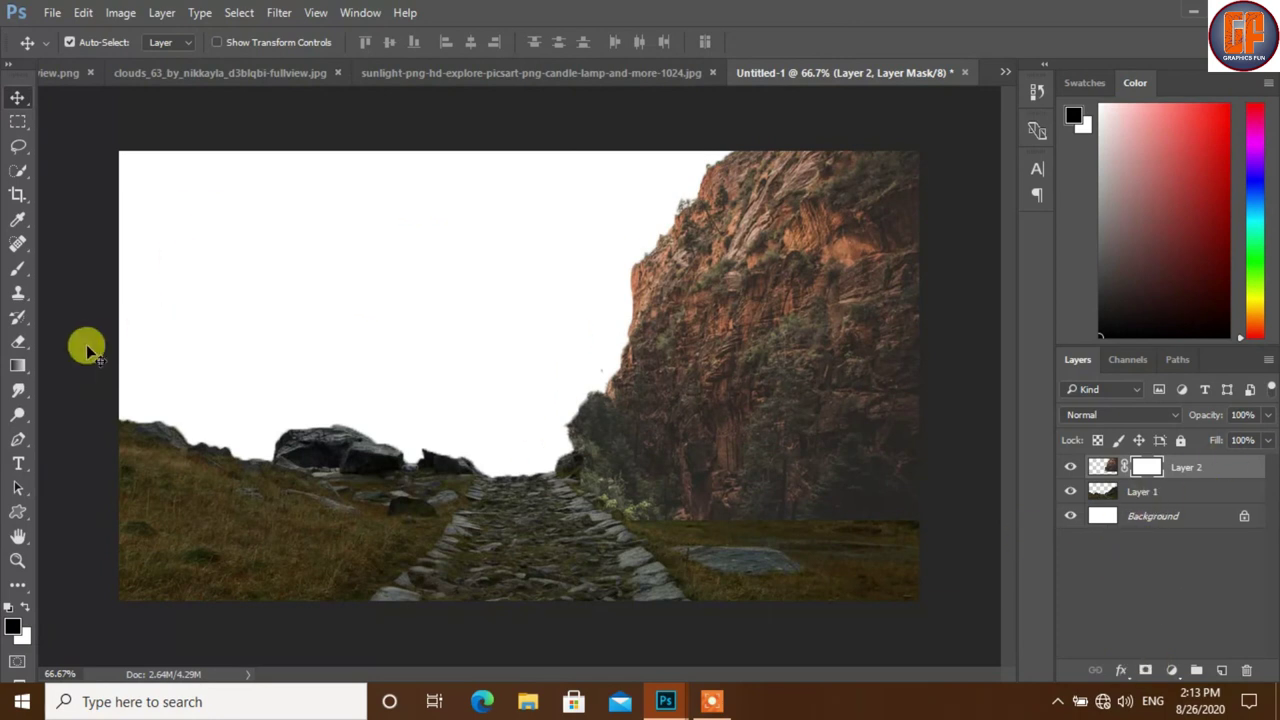
{"action": "left_click", "coordinate": [18, 267]}
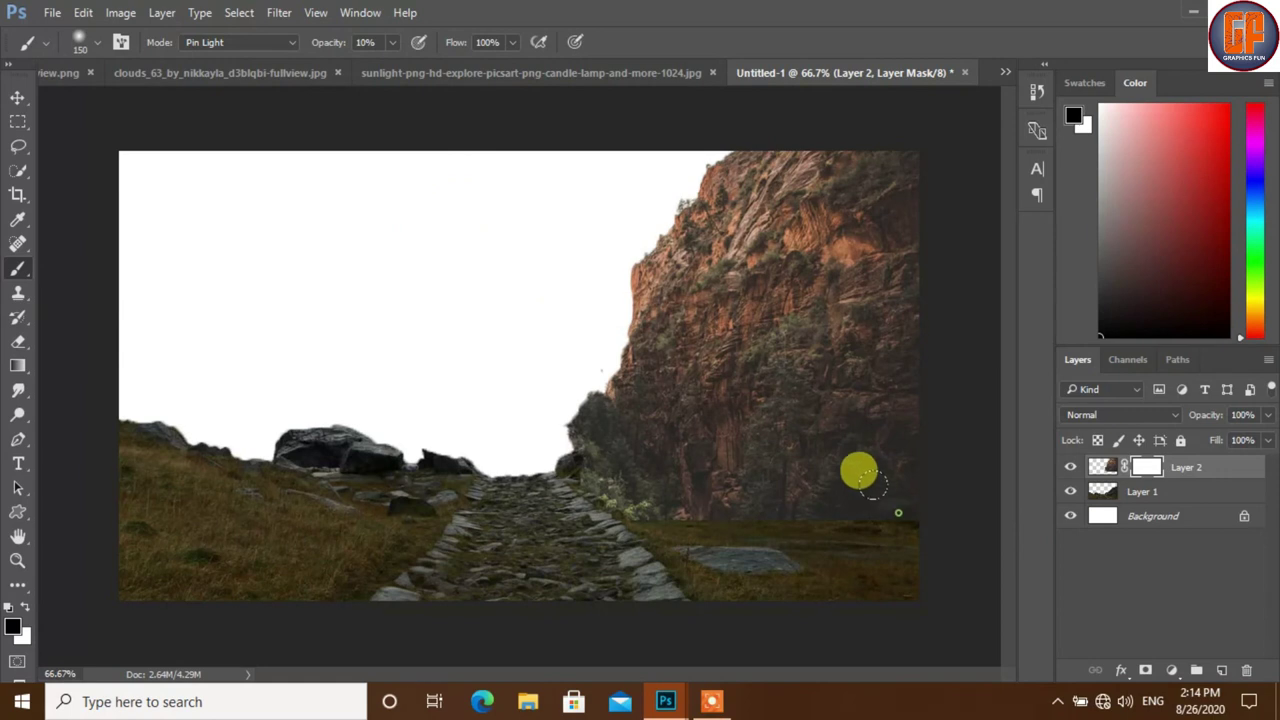
{"action": "mouse_move", "coordinate": [870, 452]}
{"action": "left_mouse_down"}
{"action": "mouse_move", "coordinate": [717, 475]}
{"action": "mouse_move", "coordinate": [833, 485]}
{"action": "mouse_move", "coordinate": [839, 462]}
{"action": "mouse_move", "coordinate": [783, 473]}
{"action": "left_mouse_up"}
{"action": "mouse_move", "coordinate": [872, 466]}
{"action": "left_mouse_down"}
{"action": "mouse_move", "coordinate": [795, 472]}
{"action": "mouse_move", "coordinate": [866, 444]}
{"action": "mouse_move", "coordinate": [686, 486]}
{"action": "mouse_move", "coordinate": [590, 474]}
{"action": "mouse_move", "coordinate": [652, 478]}
{"action": "mouse_move", "coordinate": [645, 468]}
{"action": "mouse_move", "coordinate": [691, 446]}
{"action": "mouse_move", "coordinate": [577, 466]}
{"action": "left_mouse_up"}
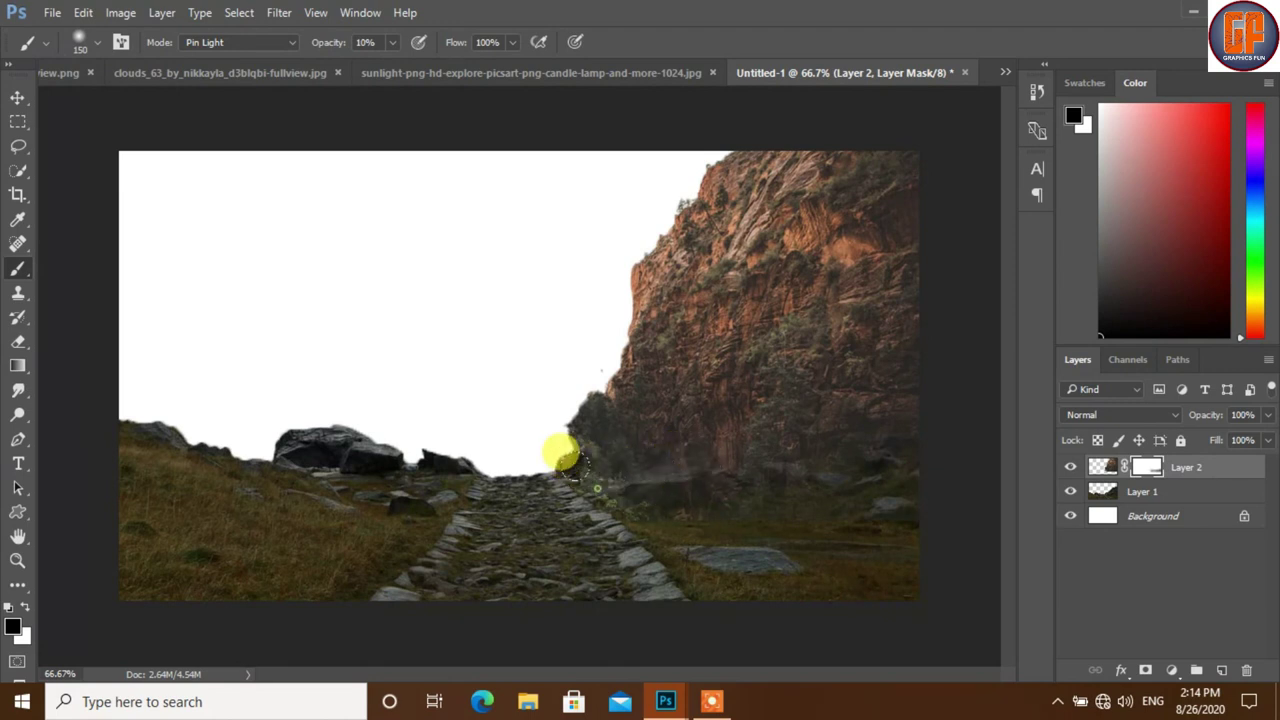
{"action": "left_click_drag", "start_coordinate": [536, 403], "coordinate": [573, 457]}
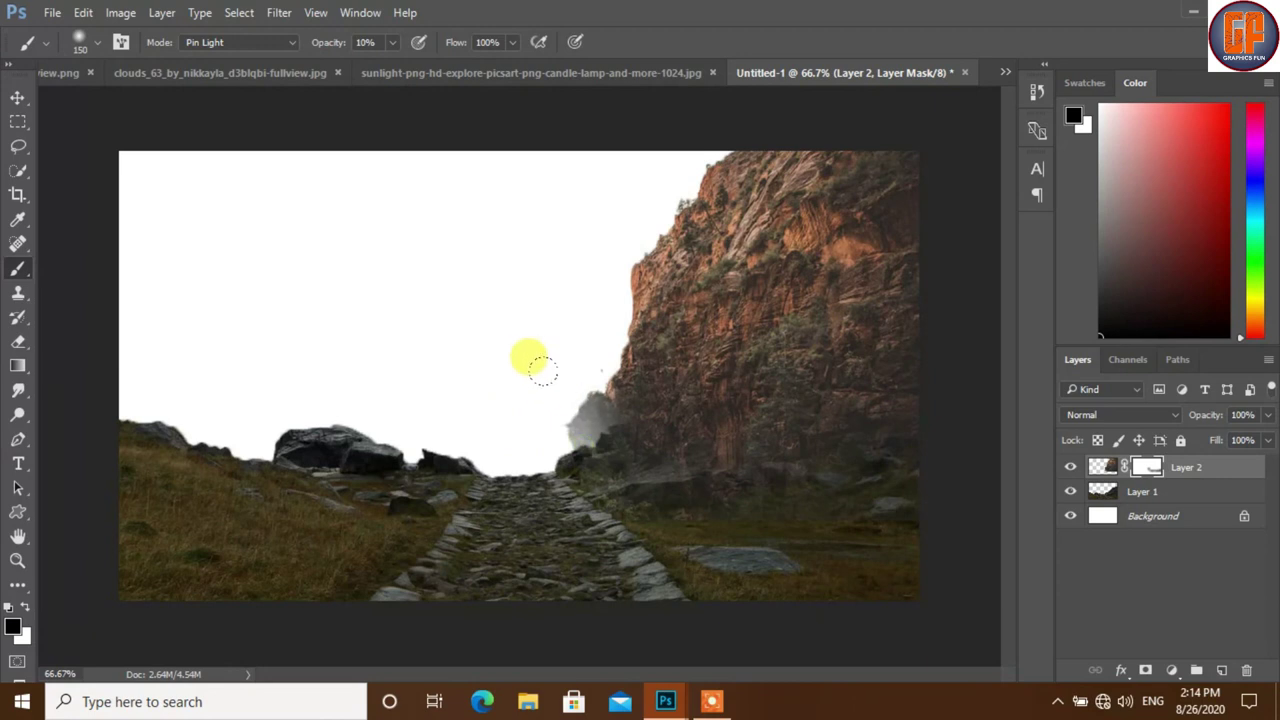
{"action": "mouse_move", "coordinate": [541, 378]}
{"action": "left_mouse_down"}
{"action": "mouse_move", "coordinate": [557, 438]}
{"action": "mouse_move", "coordinate": [688, 458]}
{"action": "mouse_move", "coordinate": [614, 458]}
{"action": "mouse_move", "coordinate": [795, 470]}
{"action": "mouse_move", "coordinate": [876, 433]}
{"action": "mouse_move", "coordinate": [712, 458]}
{"action": "mouse_move", "coordinate": [863, 433]}
{"action": "mouse_move", "coordinate": [646, 462]}
{"action": "mouse_move", "coordinate": [678, 453]}
{"action": "mouse_move", "coordinate": [578, 455]}
{"action": "mouse_move", "coordinate": [592, 466]}
{"action": "left_mouse_up"}
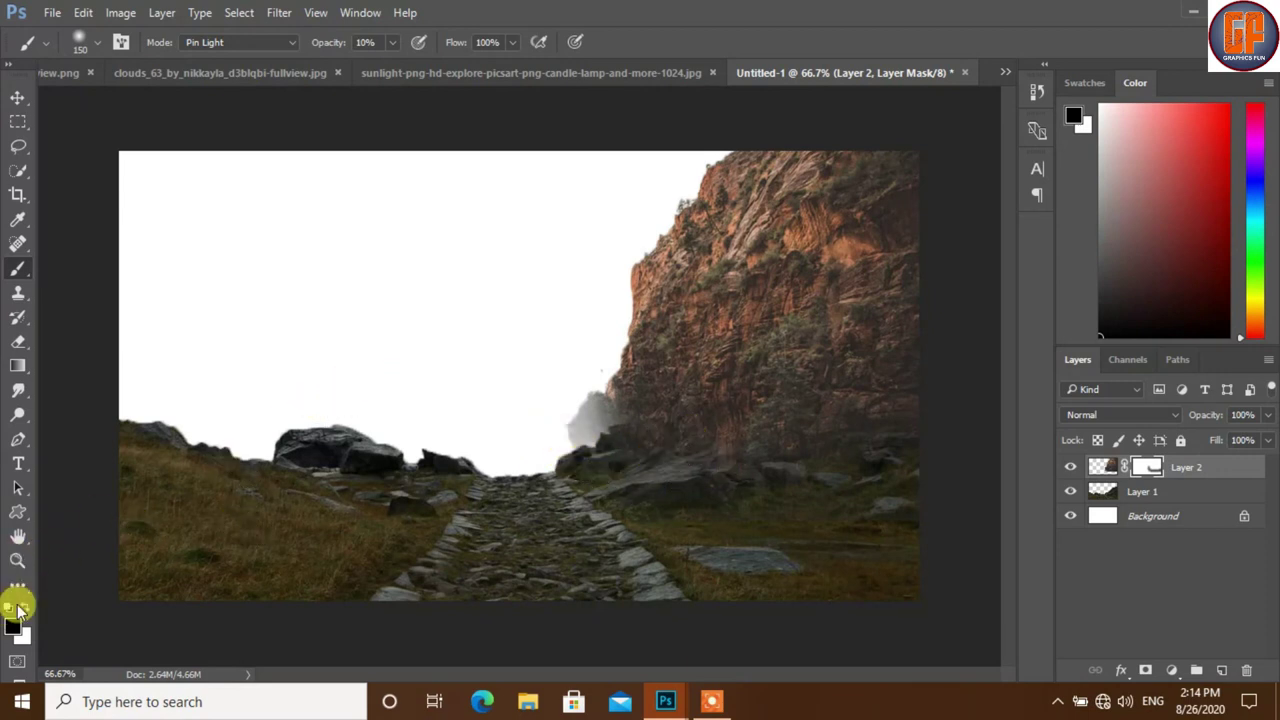
{"action": "left_click_drag", "start_coordinate": [513, 362], "coordinate": [528, 375]}
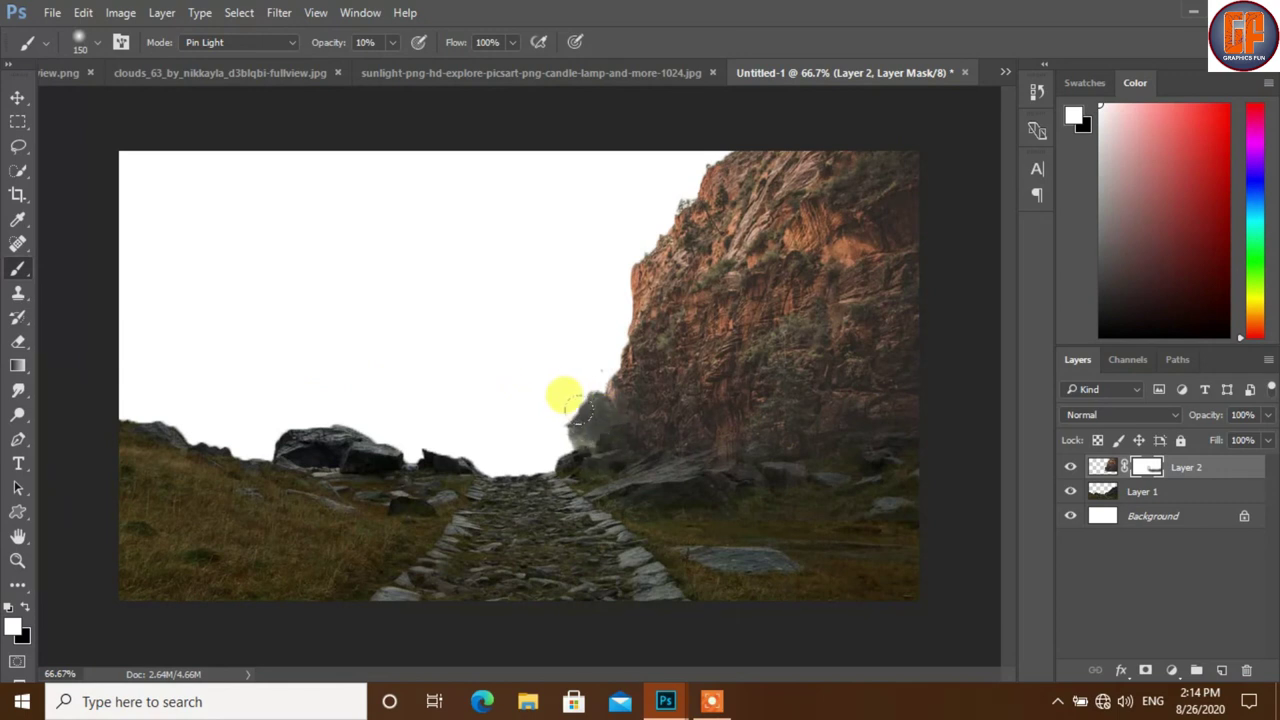
{"action": "mouse_move", "coordinate": [579, 411]}
{"action": "left_mouse_down"}
{"action": "mouse_move", "coordinate": [602, 390]}
{"action": "mouse_move", "coordinate": [590, 430]}
{"action": "left_mouse_up"}
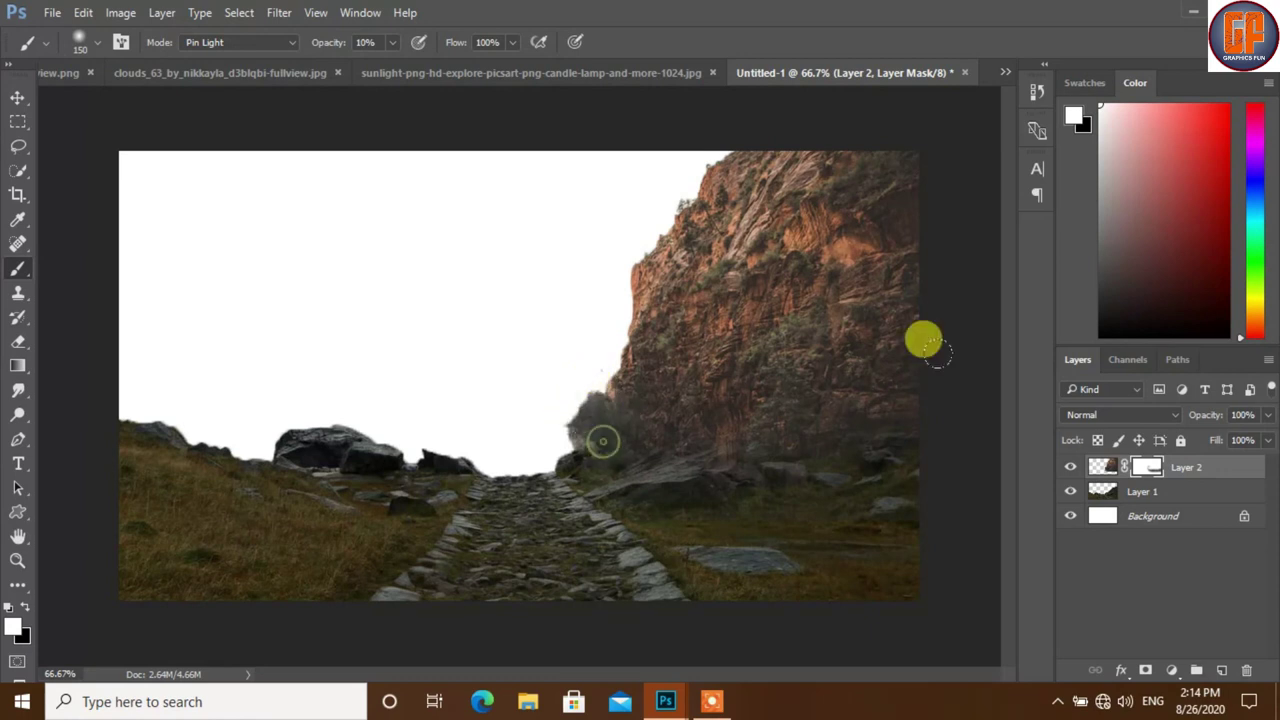
{"action": "left_click", "coordinate": [18, 97]}
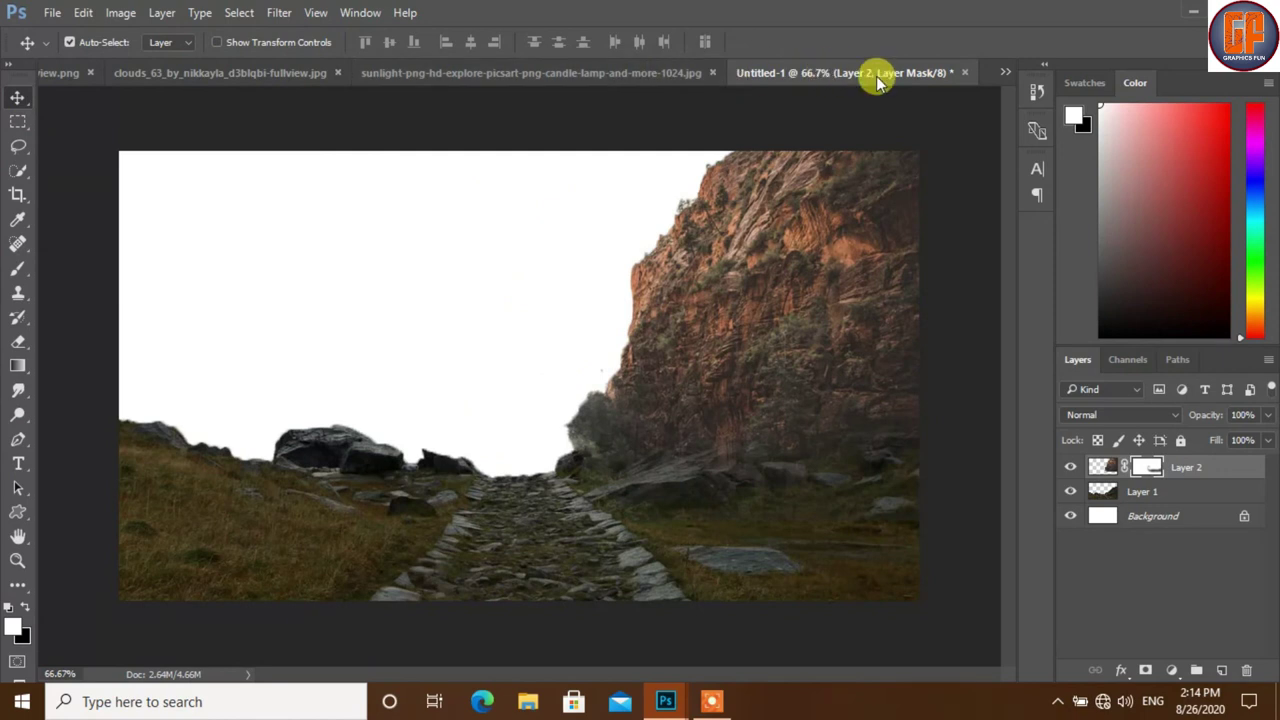
Copy the red barn photo into the composite as a new layer.
{"action": "left_click", "coordinate": [1002, 73]}
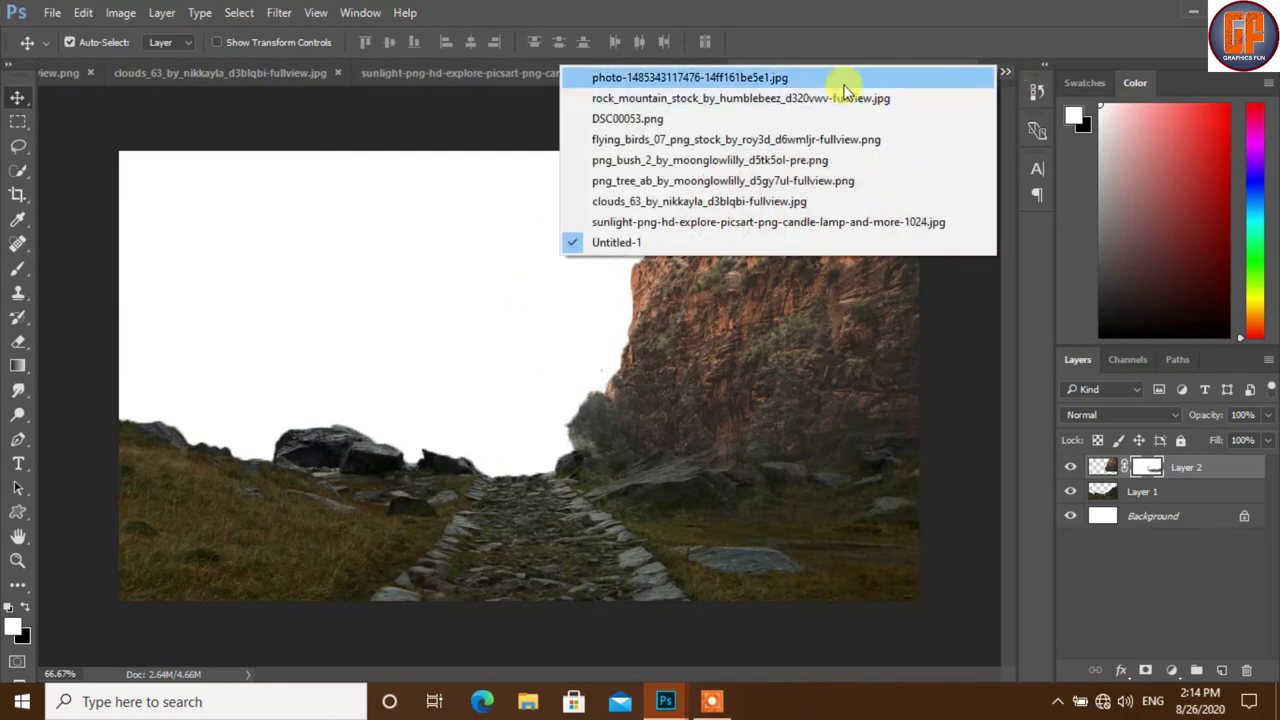
{"action": "left_click", "coordinate": [843, 79]}
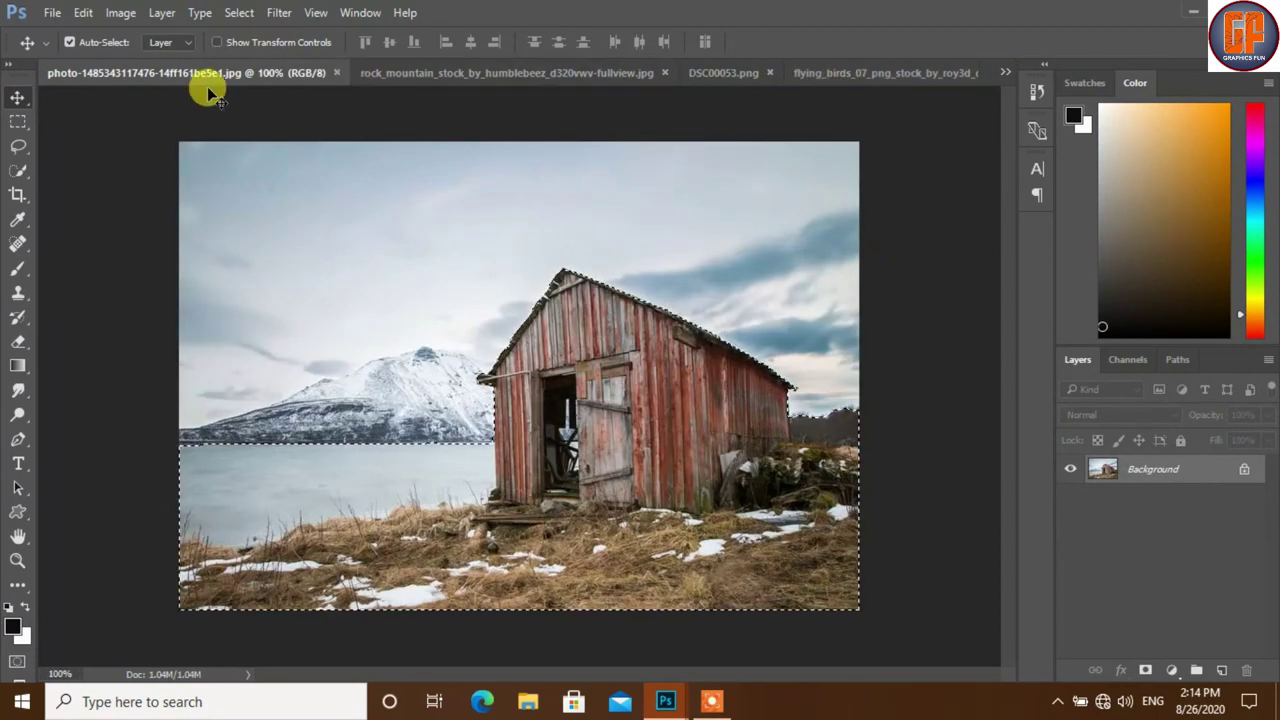
{"action": "left_click_drag", "start_coordinate": [206, 75], "coordinate": [795, 548]}
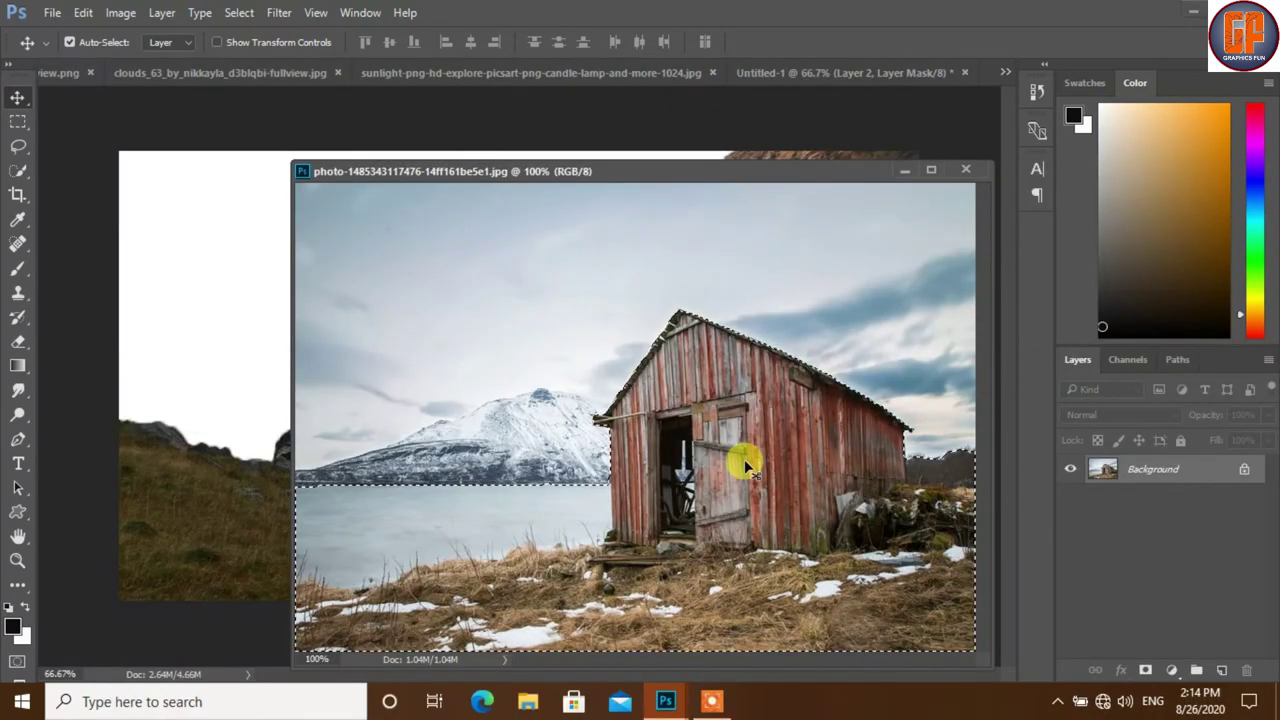
{"action": "left_click_drag", "start_coordinate": [749, 394], "coordinate": [212, 407]}
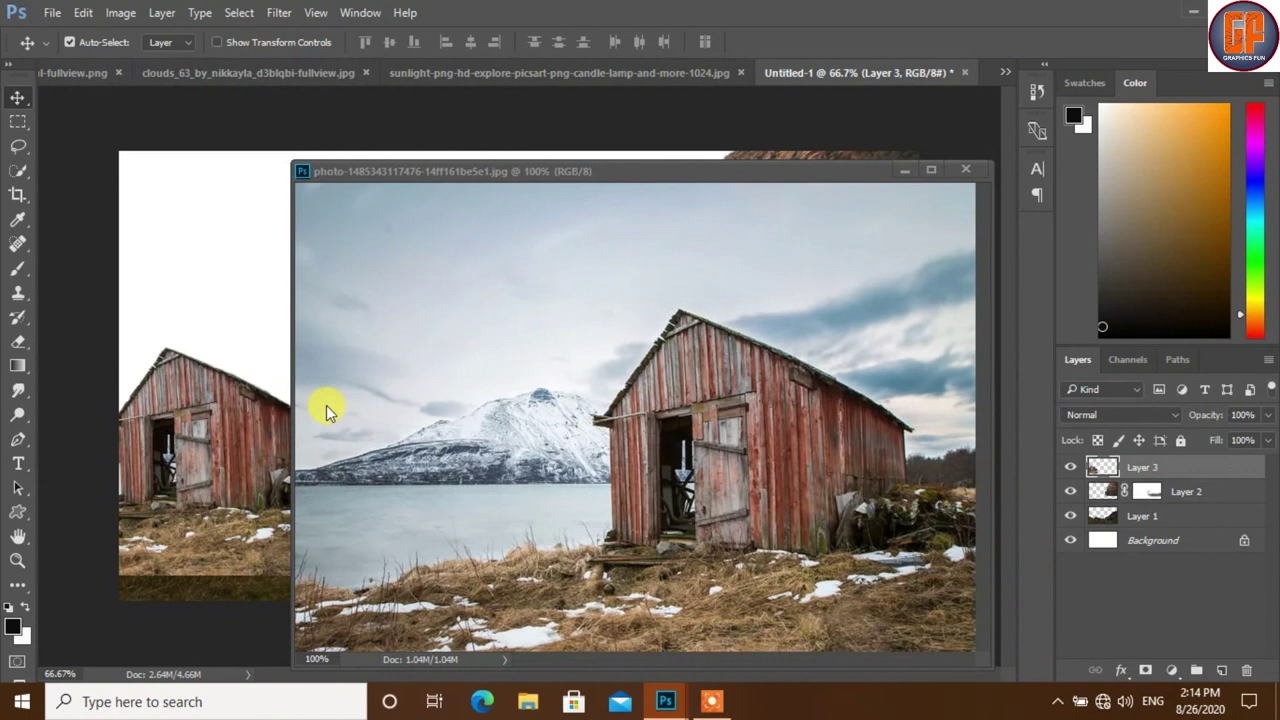
{"action": "left_click", "coordinate": [912, 172]}
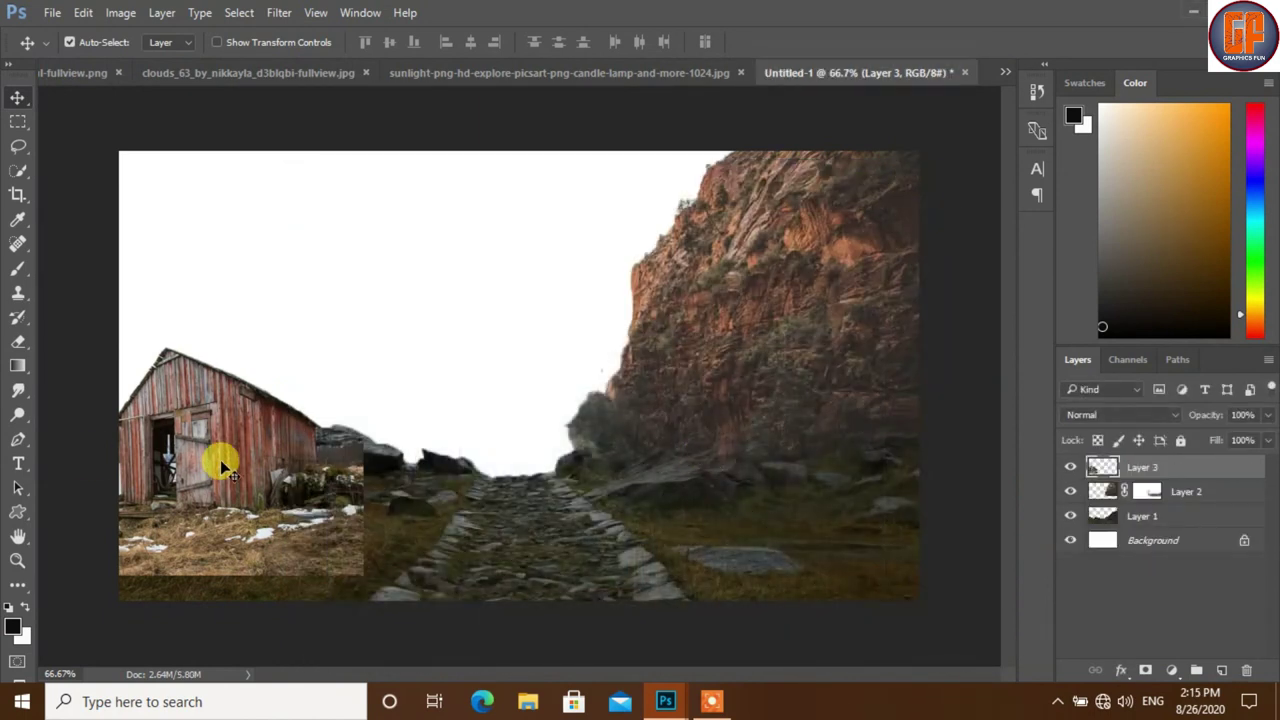
Flip the barn horizontally and place it on the left hillside beside the path.
{"action": "key", "text": "ctrl+t"}
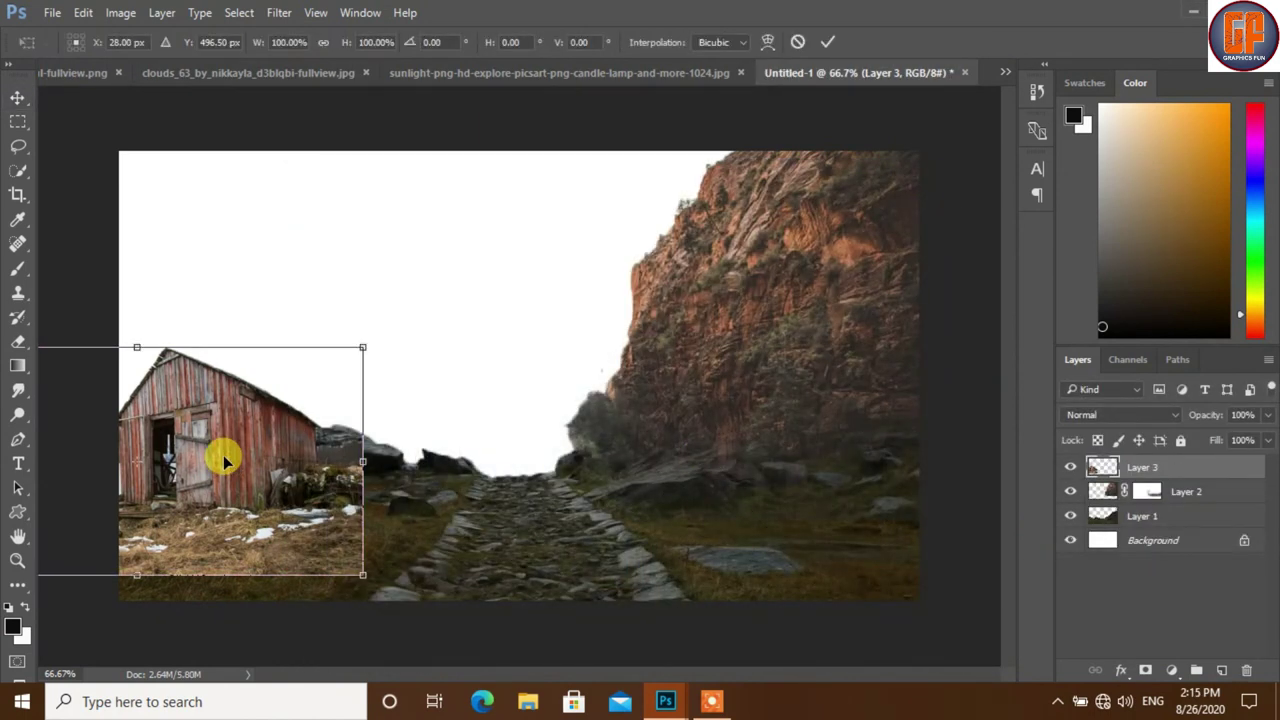
{"action": "right_click", "coordinate": [287, 441]}
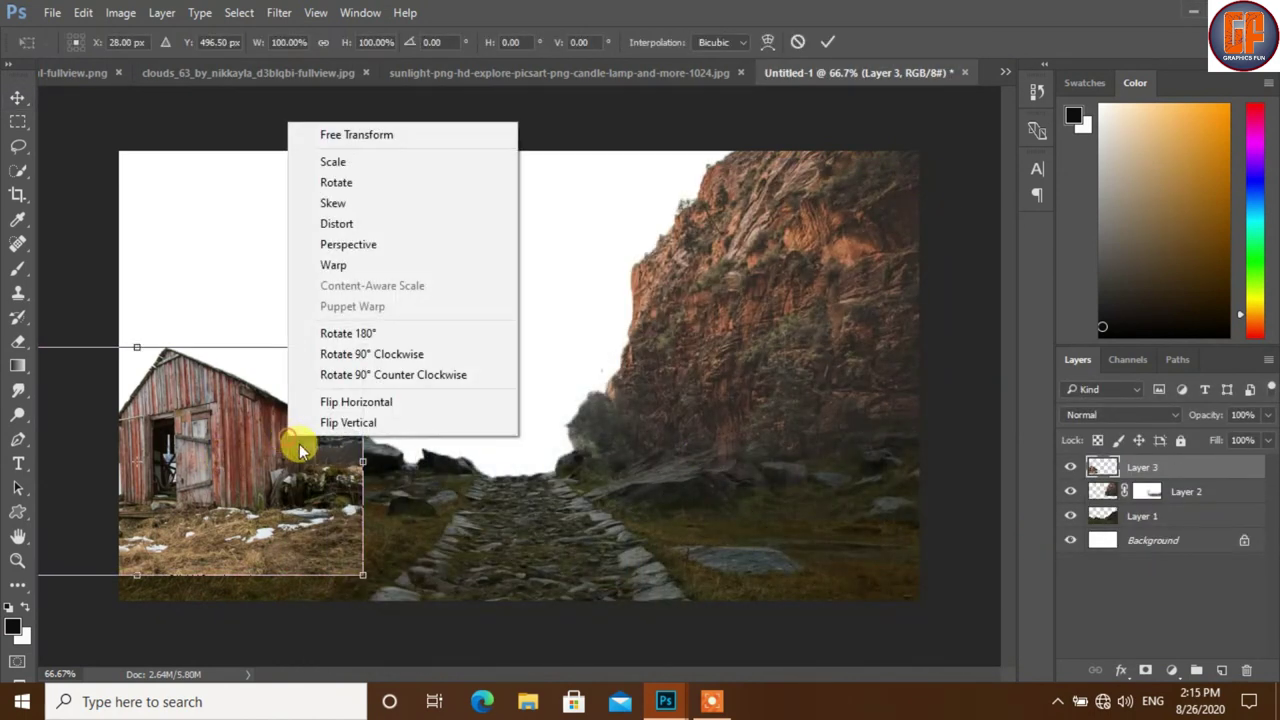
{"action": "left_click", "coordinate": [362, 402]}
{"action": "left_click_drag", "start_coordinate": [238, 510], "coordinate": [421, 446]}
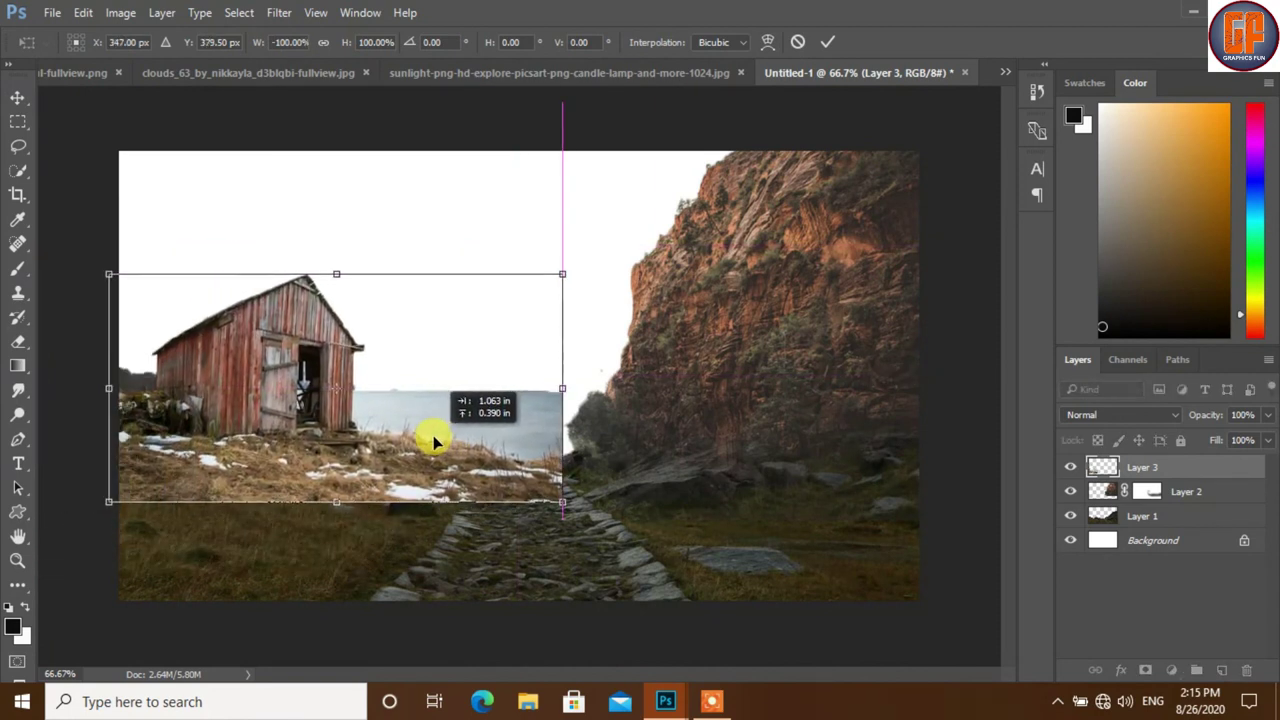
{"action": "mouse_move", "coordinate": [421, 446]}
{"action": "left_mouse_down"}
{"action": "mouse_move", "coordinate": [424, 456]}
{"action": "mouse_move", "coordinate": [351, 433]}
{"action": "left_mouse_up"}
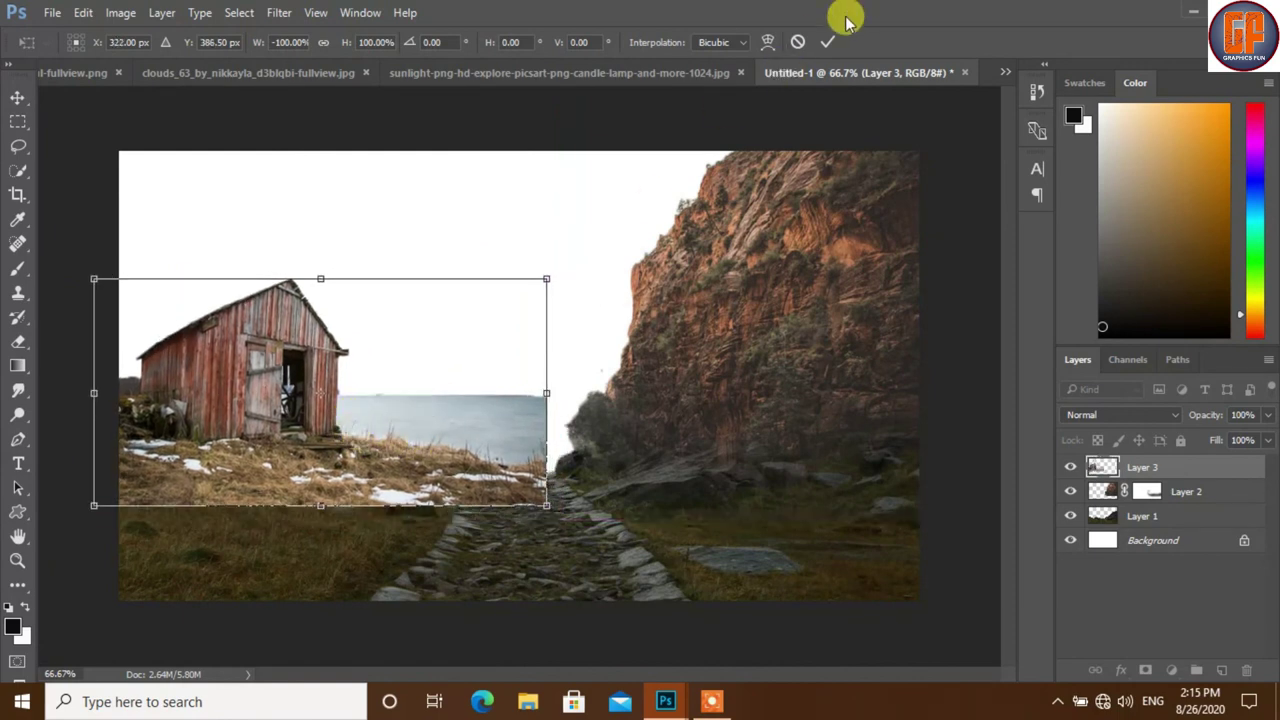
{"action": "left_click", "coordinate": [828, 44]}
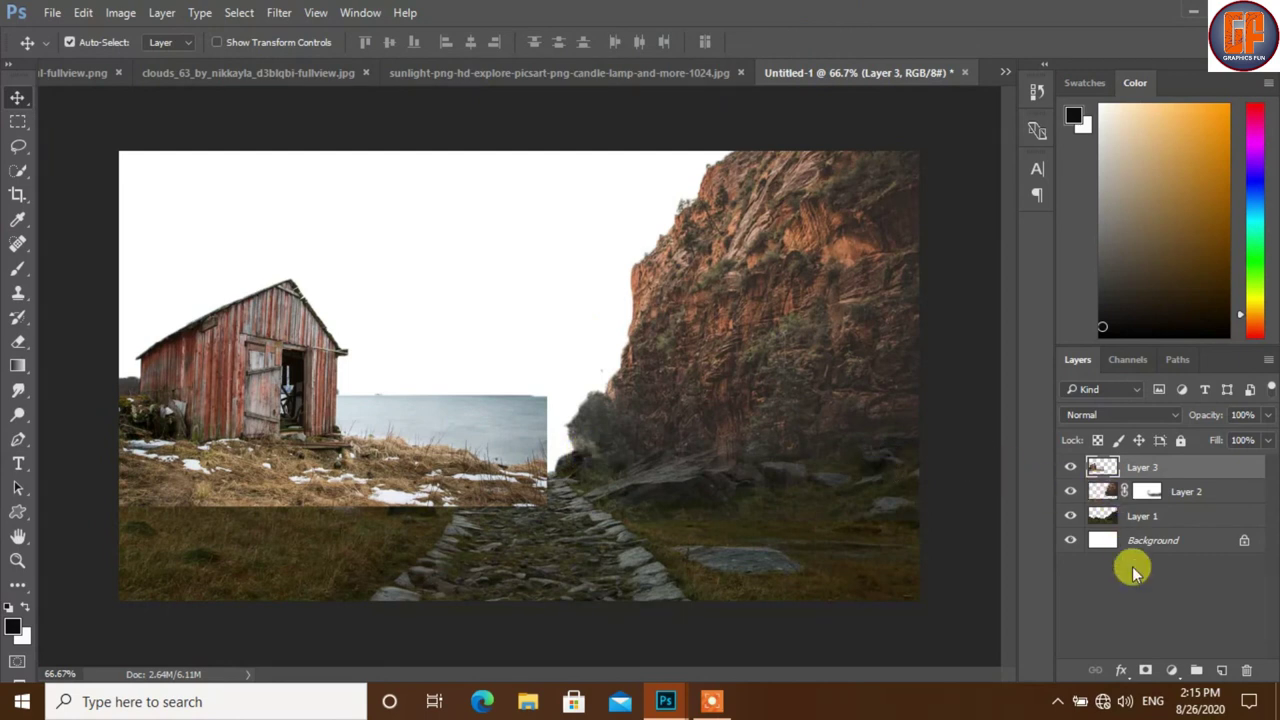
Mask the barn layer and paint out the sea, haze and snowy foreground with a 58% brush.
{"action": "left_click", "coordinate": [1145, 670]}
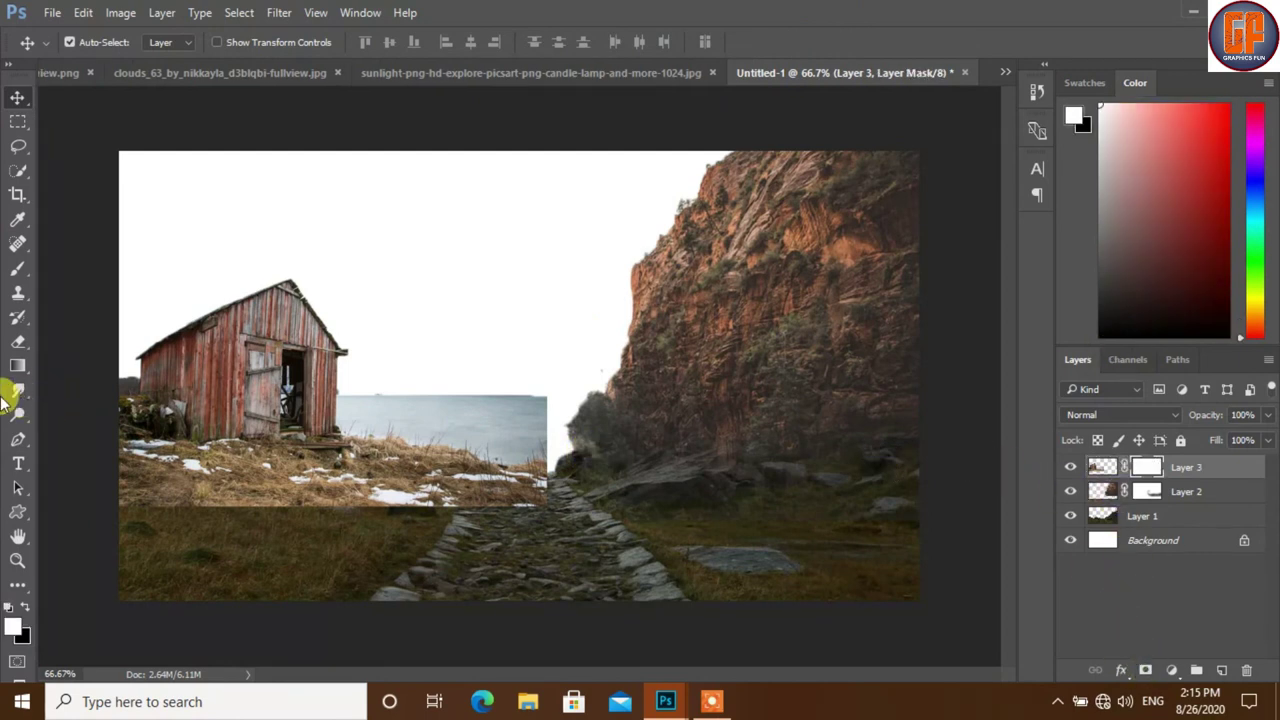
{"action": "left_click", "coordinate": [22, 262]}
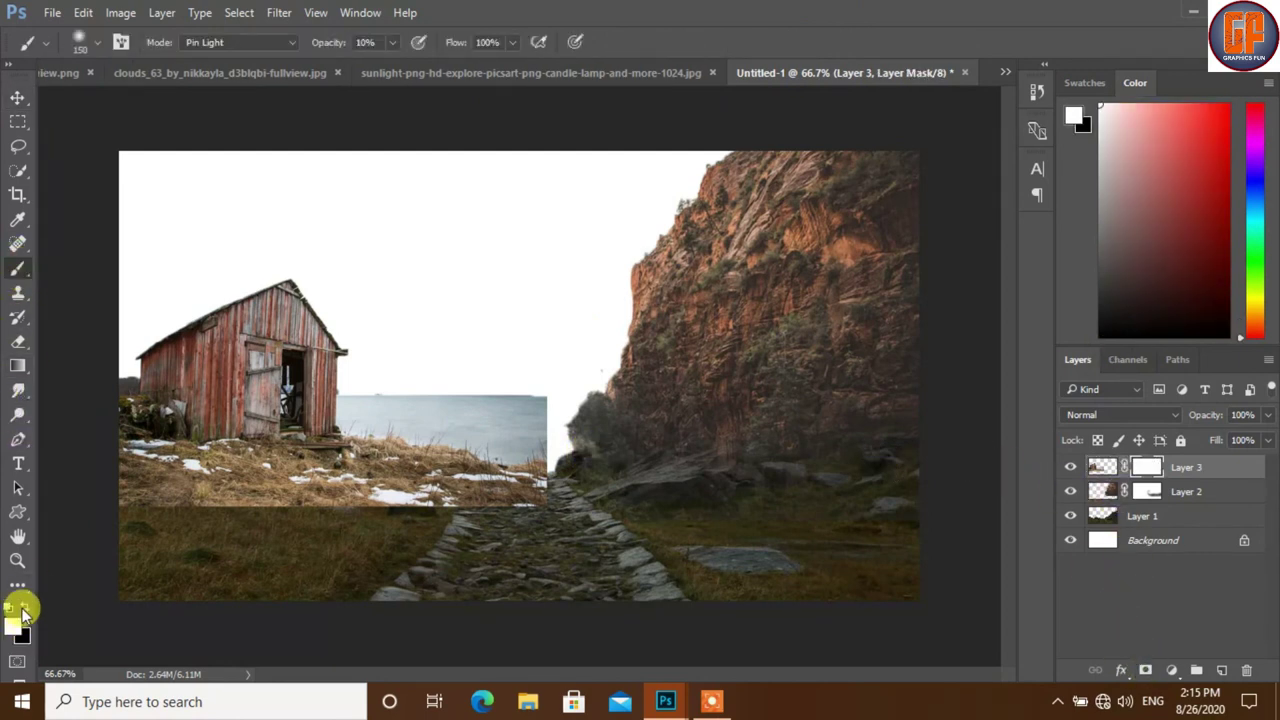
{"action": "left_click", "coordinate": [393, 43]}
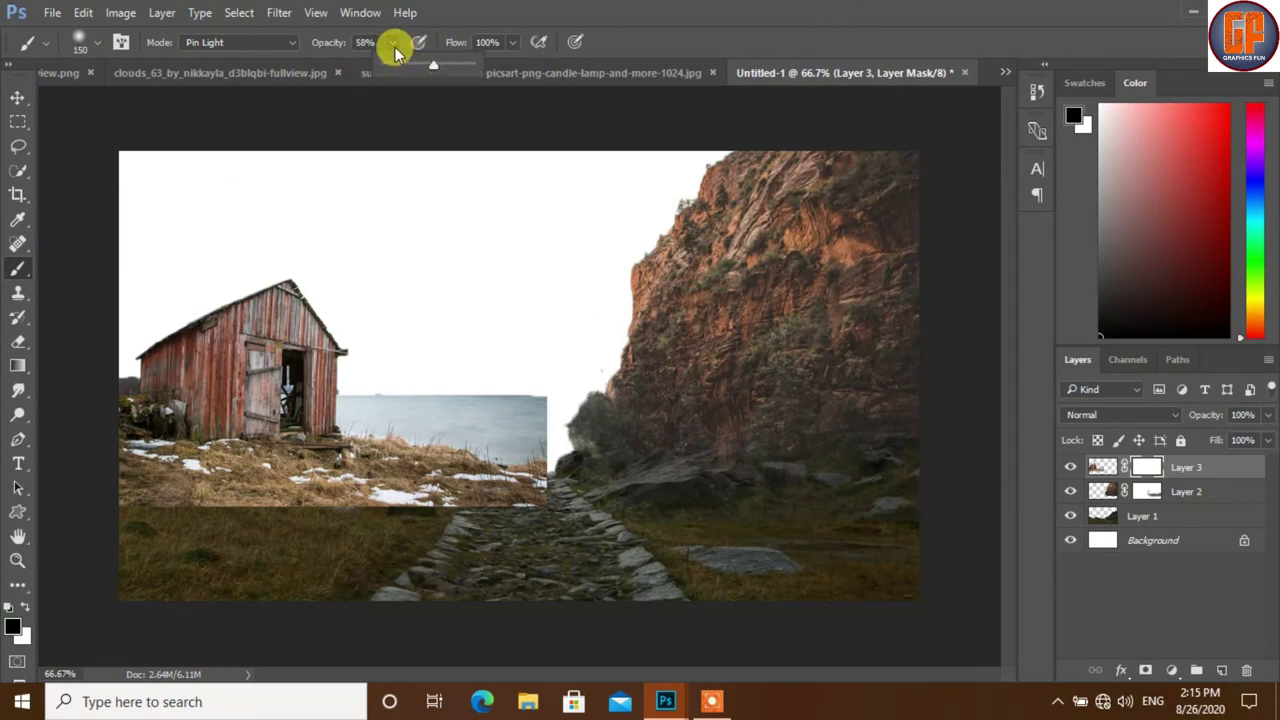
{"action": "mouse_move", "coordinate": [491, 451]}
{"action": "left_mouse_down"}
{"action": "mouse_move", "coordinate": [486, 371]}
{"action": "mouse_move", "coordinate": [507, 430]}
{"action": "mouse_move", "coordinate": [442, 384]}
{"action": "mouse_move", "coordinate": [377, 384]}
{"action": "mouse_move", "coordinate": [455, 395]}
{"action": "mouse_move", "coordinate": [384, 380]}
{"action": "left_mouse_up"}
{"action": "mouse_move", "coordinate": [513, 398]}
{"action": "left_mouse_down"}
{"action": "mouse_move", "coordinate": [503, 430]}
{"action": "mouse_move", "coordinate": [529, 412]}
{"action": "mouse_move", "coordinate": [410, 388]}
{"action": "left_mouse_up"}
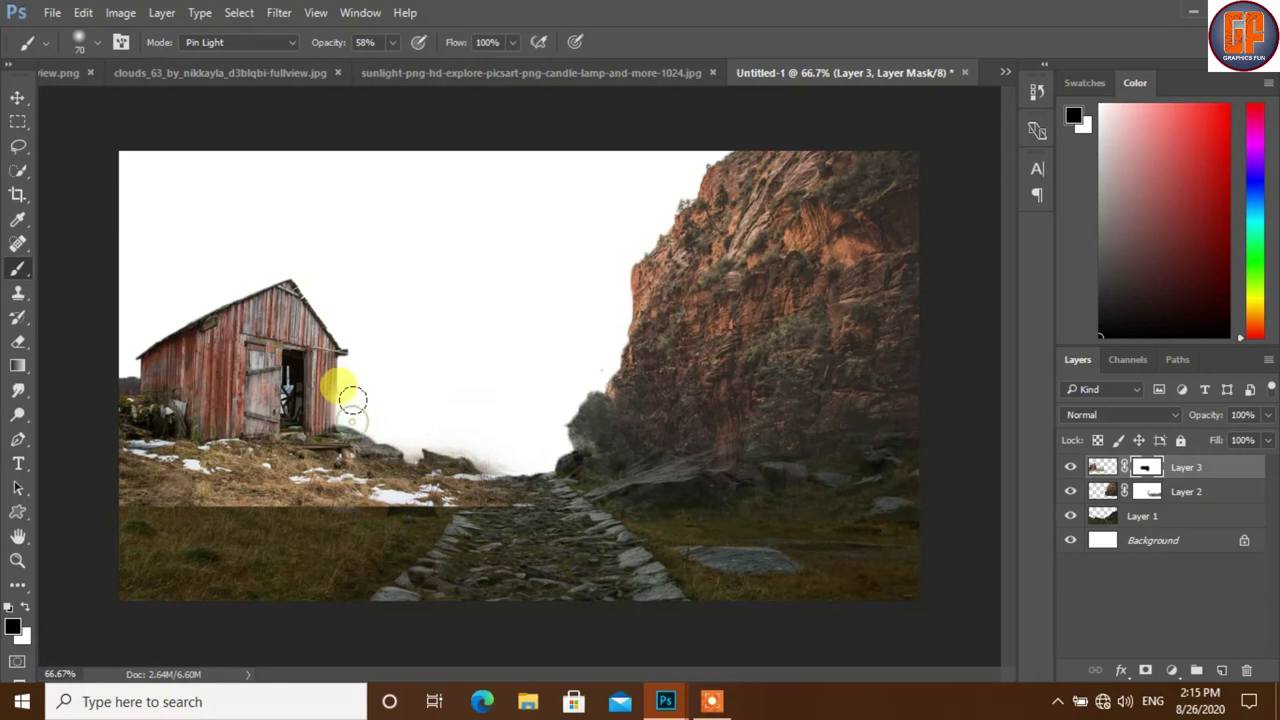
{"action": "left_click_drag", "start_coordinate": [414, 423], "coordinate": [491, 477]}
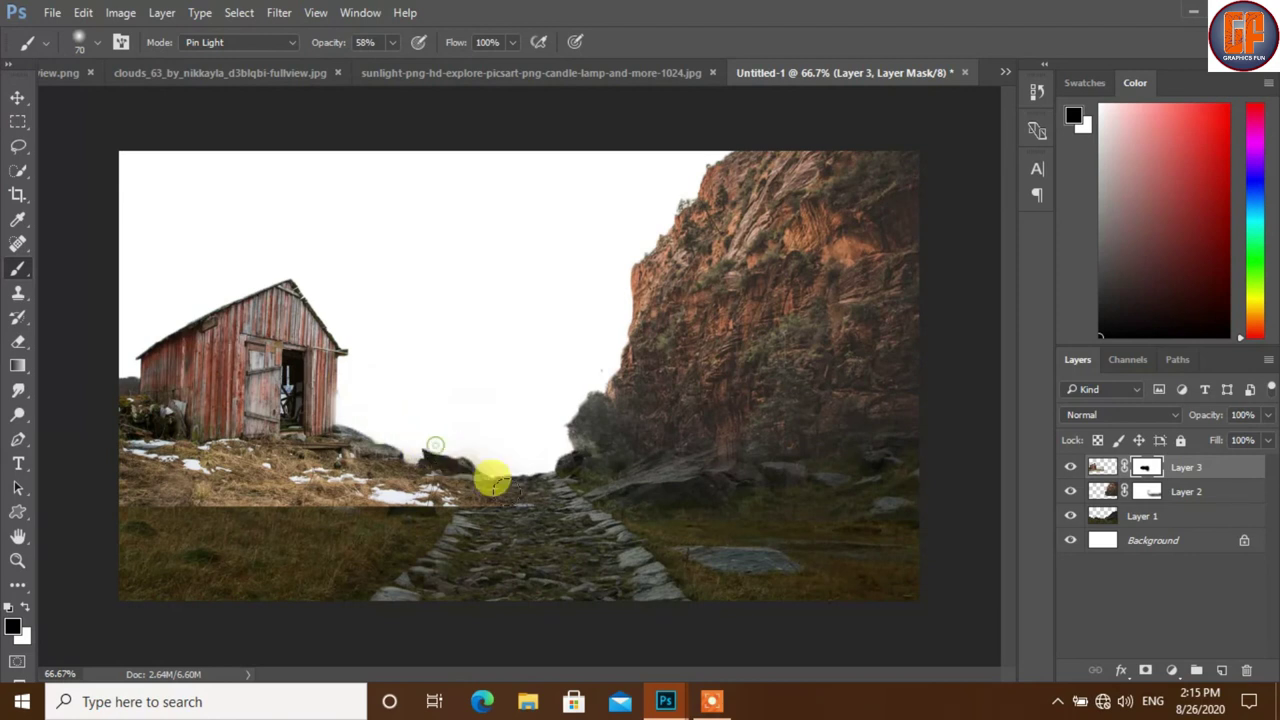
{"action": "mouse_move", "coordinate": [418, 527]}
{"action": "left_mouse_down"}
{"action": "mouse_move", "coordinate": [428, 500]}
{"action": "mouse_move", "coordinate": [486, 480]}
{"action": "mouse_move", "coordinate": [443, 471]}
{"action": "mouse_move", "coordinate": [346, 541]}
{"action": "mouse_move", "coordinate": [234, 528]}
{"action": "mouse_move", "coordinate": [300, 491]}
{"action": "mouse_move", "coordinate": [65, 485]}
{"action": "mouse_move", "coordinate": [343, 512]}
{"action": "mouse_move", "coordinate": [134, 498]}
{"action": "mouse_move", "coordinate": [80, 430]}
{"action": "mouse_move", "coordinate": [86, 421]}
{"action": "mouse_move", "coordinate": [254, 484]}
{"action": "left_mouse_up"}
{"action": "mouse_move", "coordinate": [130, 450]}
{"action": "left_mouse_down"}
{"action": "mouse_move", "coordinate": [275, 475]}
{"action": "mouse_move", "coordinate": [305, 462]}
{"action": "mouse_move", "coordinate": [245, 462]}
{"action": "mouse_move", "coordinate": [395, 452]}
{"action": "mouse_move", "coordinate": [450, 476]}
{"action": "left_mouse_up"}
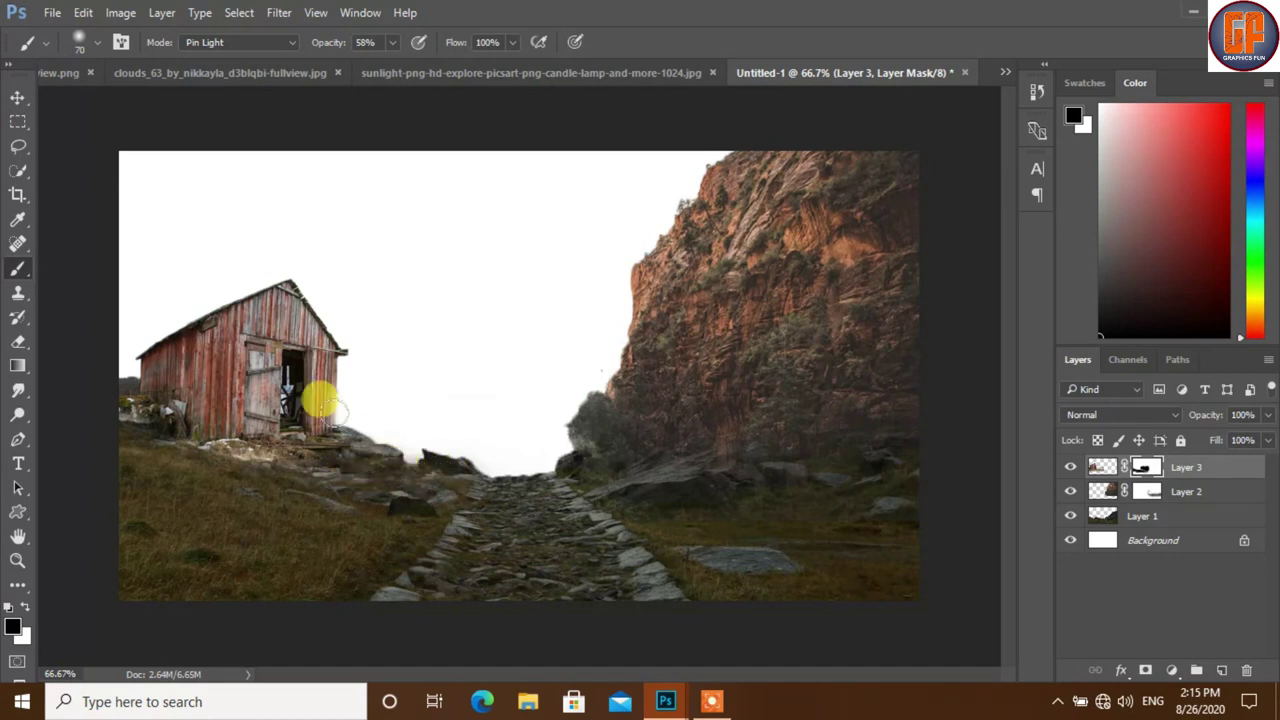
Restore ground along the barn's base and soften its right edge while zoomed in.
{"action": "left_click", "coordinate": [24, 606]}
{"action": "mouse_move", "coordinate": [258, 580]}
{"action": "left_mouse_down"}
{"action": "mouse_move", "coordinate": [384, 461]}
{"action": "mouse_move", "coordinate": [310, 449]}
{"action": "mouse_move", "coordinate": [367, 447]}
{"action": "mouse_move", "coordinate": [315, 500]}
{"action": "left_mouse_up"}
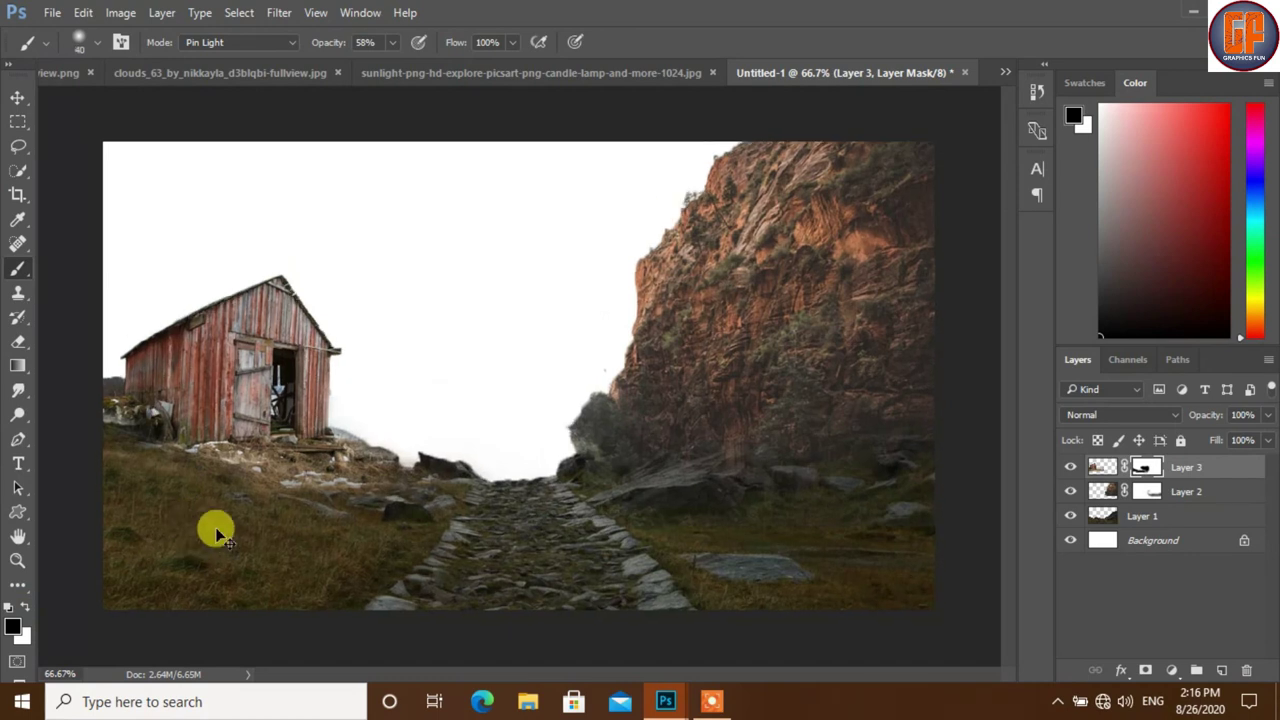
{"action": "key", "text": "ctrl+plus"}
{"action": "key", "text": "ctrl+plus"}
{"action": "left_click_drag", "start_coordinate": [133, 515], "coordinate": [398, 455]}
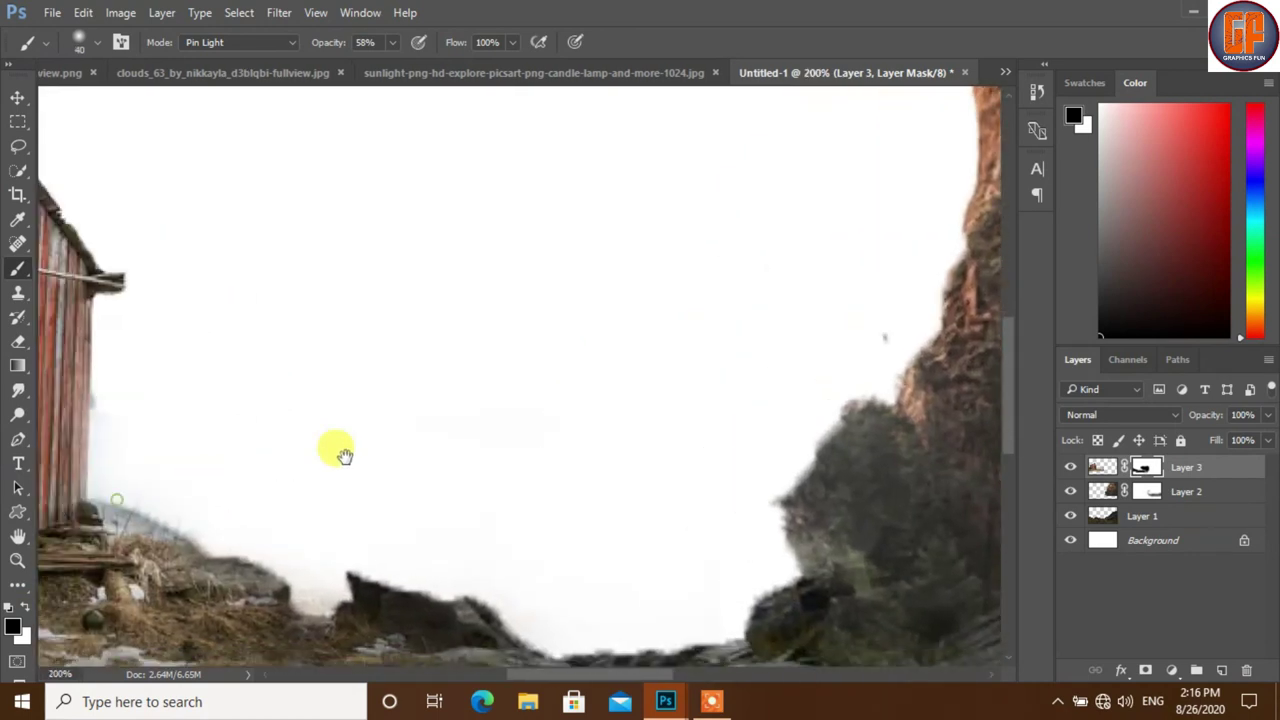
{"action": "mouse_move", "coordinate": [257, 381]}
{"action": "left_mouse_down"}
{"action": "mouse_move", "coordinate": [294, 466]}
{"action": "mouse_move", "coordinate": [262, 348]}
{"action": "left_mouse_up"}
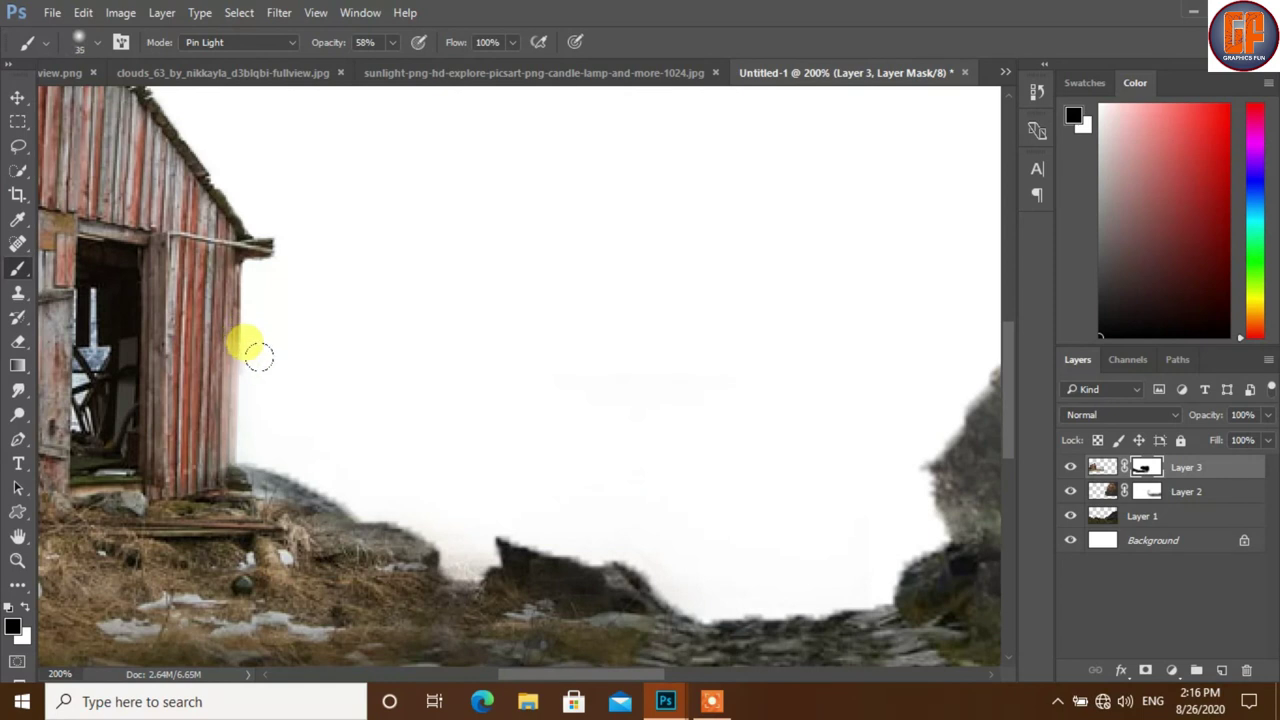
{"action": "left_click", "coordinate": [258, 362]}
{"action": "left_click", "coordinate": [284, 416]}
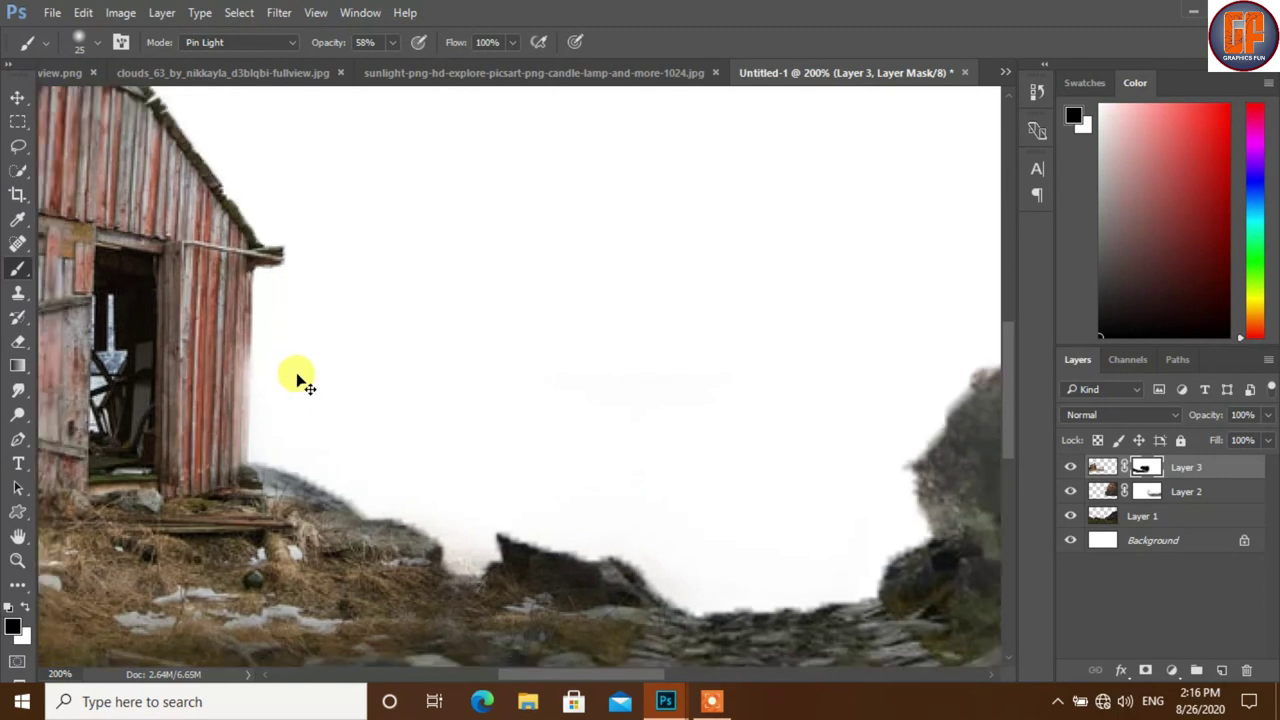
{"action": "key", "text": "ctrl+minus"}
{"action": "key", "text": "ctrl+minus"}
{"action": "key", "text": "ctrl+minus"}
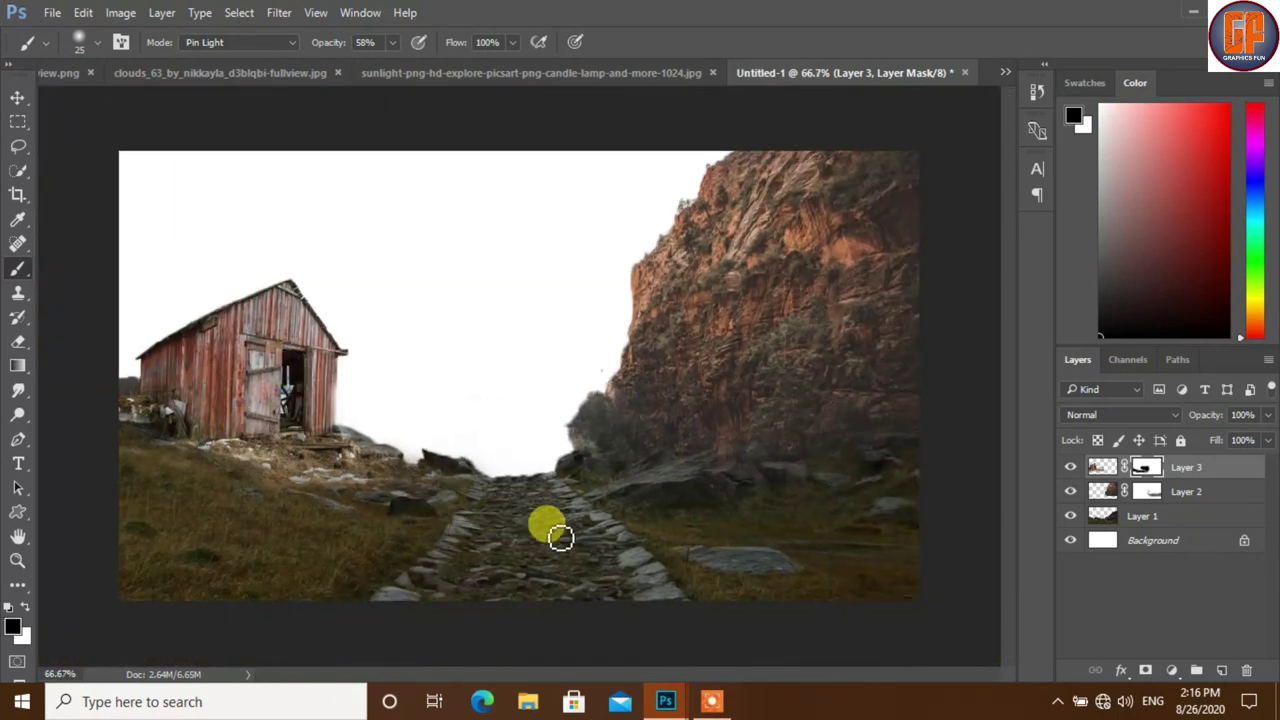
Darken the barn with a Curves adjustment clipped to Layer 3, lowering the highlights.
{"action": "left_click", "coordinate": [20, 98]}
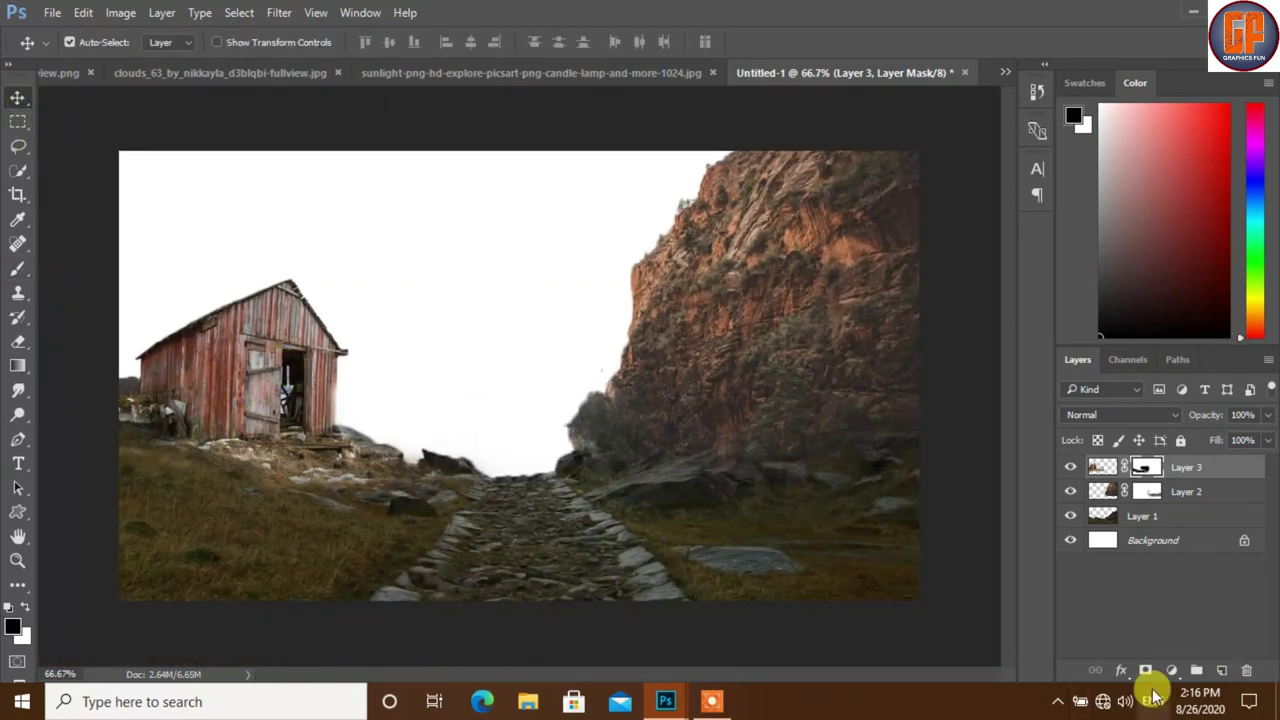
{"action": "left_click", "coordinate": [1106, 467]}
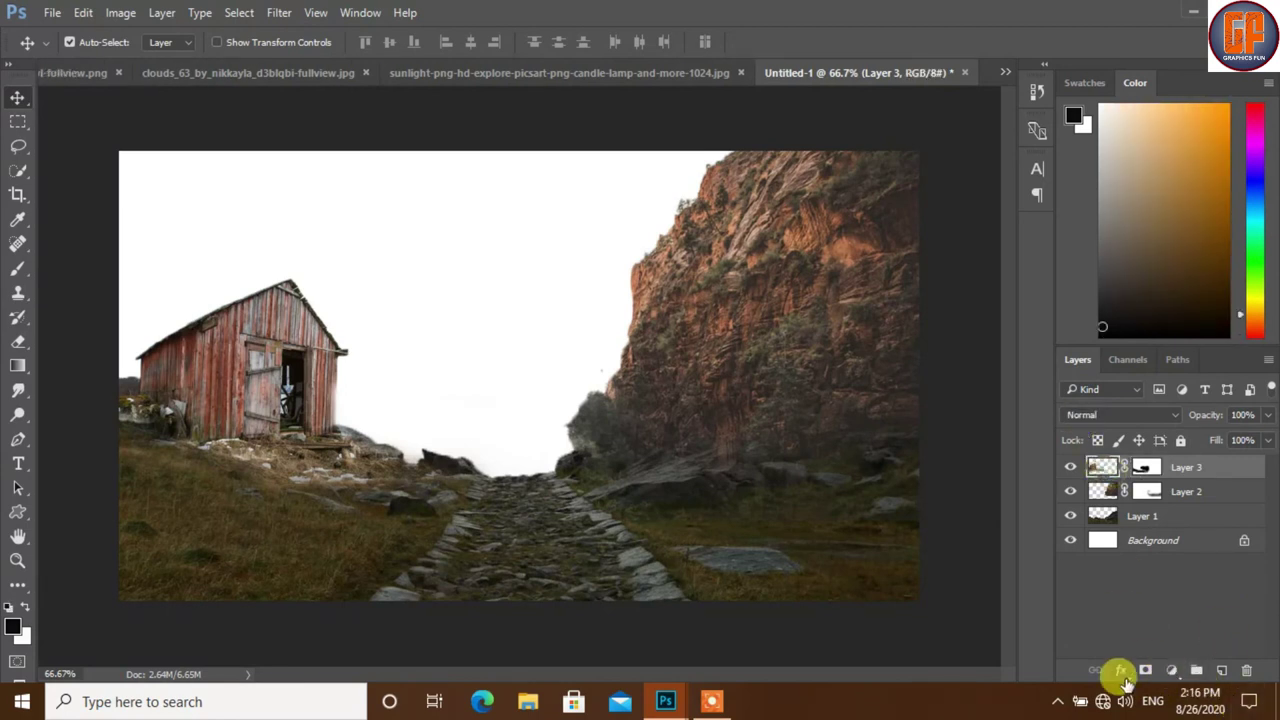
{"action": "left_click", "coordinate": [1167, 668]}
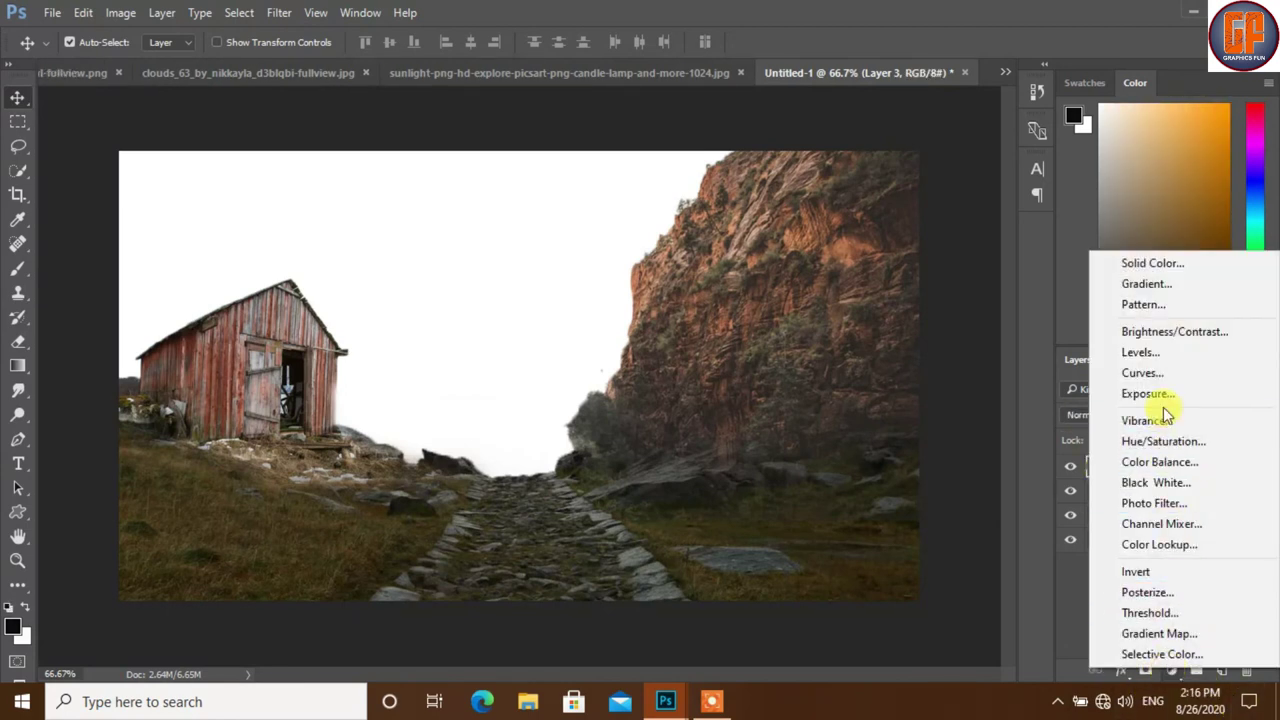
{"action": "left_click", "coordinate": [1166, 373]}
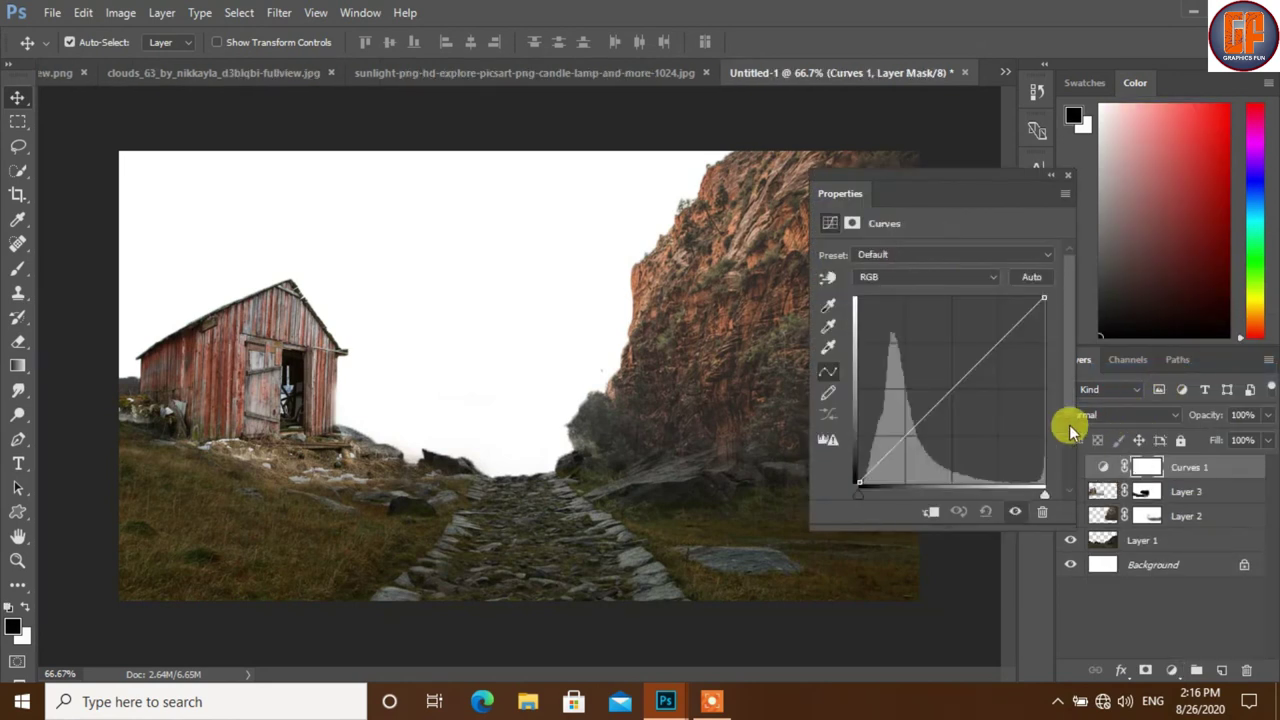
{"action": "left_click", "coordinate": [935, 520]}
{"action": "left_click_drag", "start_coordinate": [1043, 298], "coordinate": [1043, 330]}
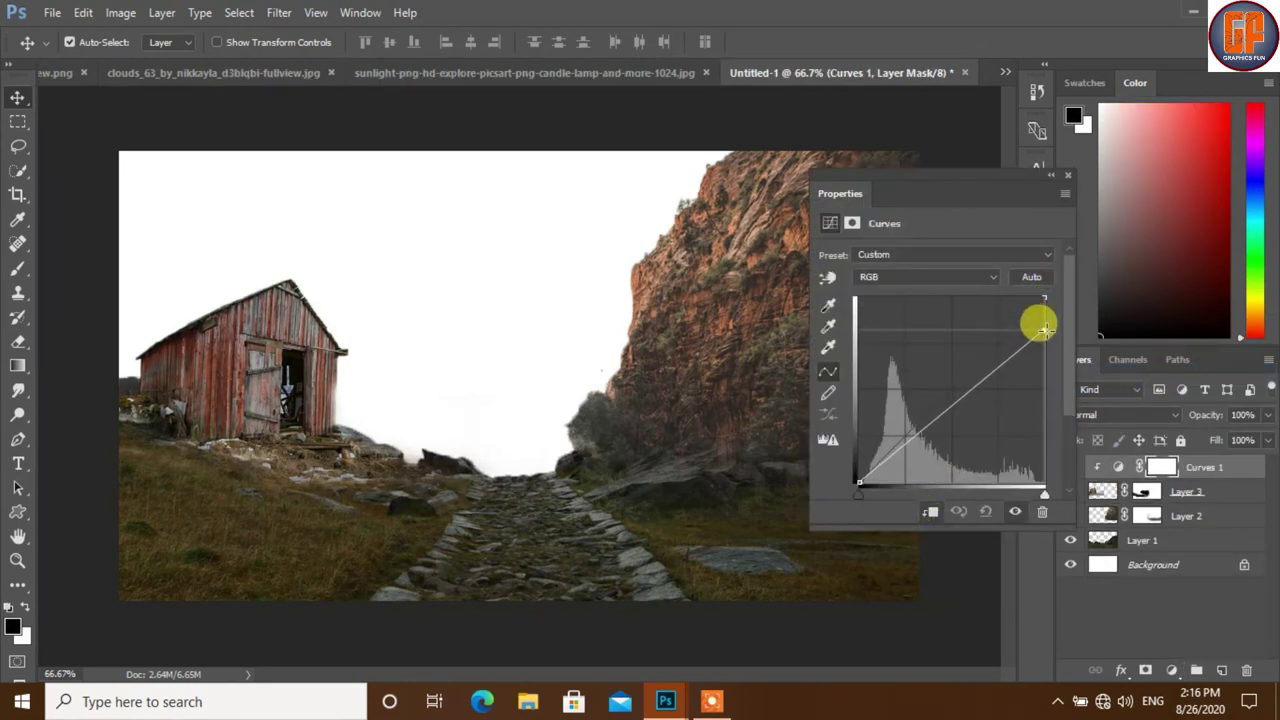
{"action": "left_click", "coordinate": [1066, 180]}
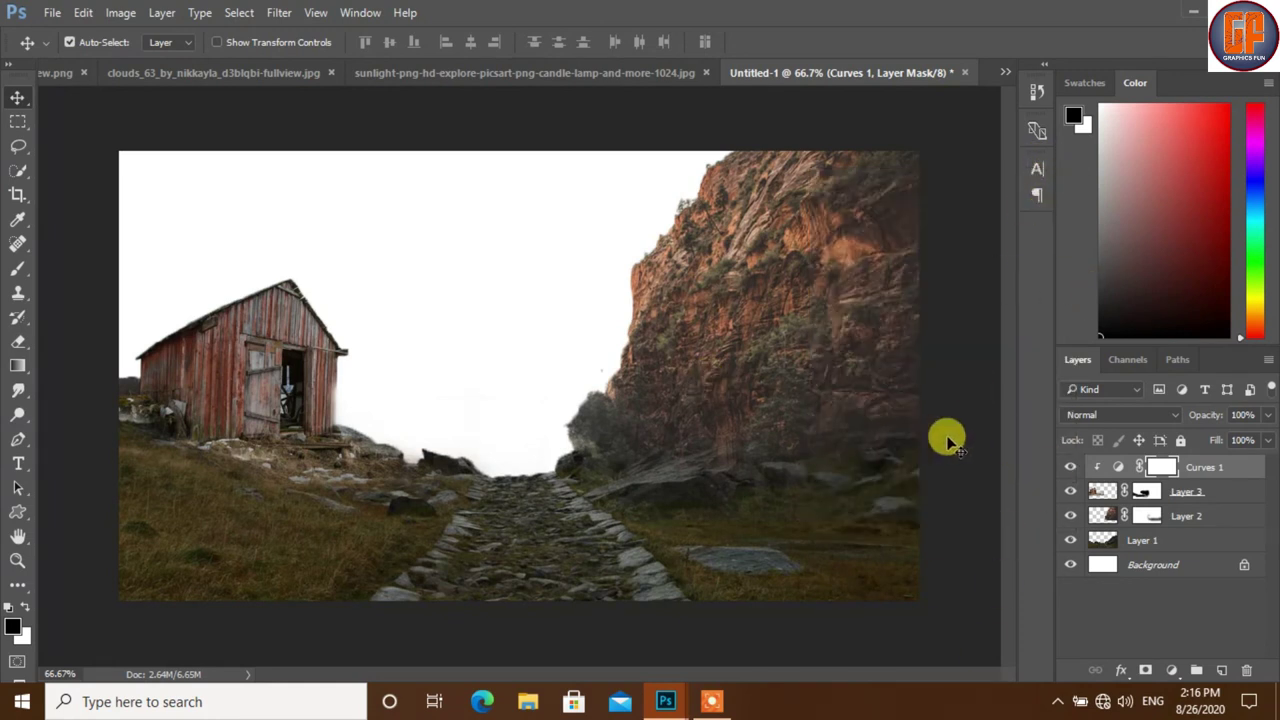
Brighten the rocky path's midtones with a Curves adjustment clipped to Layer 1.
{"action": "left_click", "coordinate": [1188, 540]}
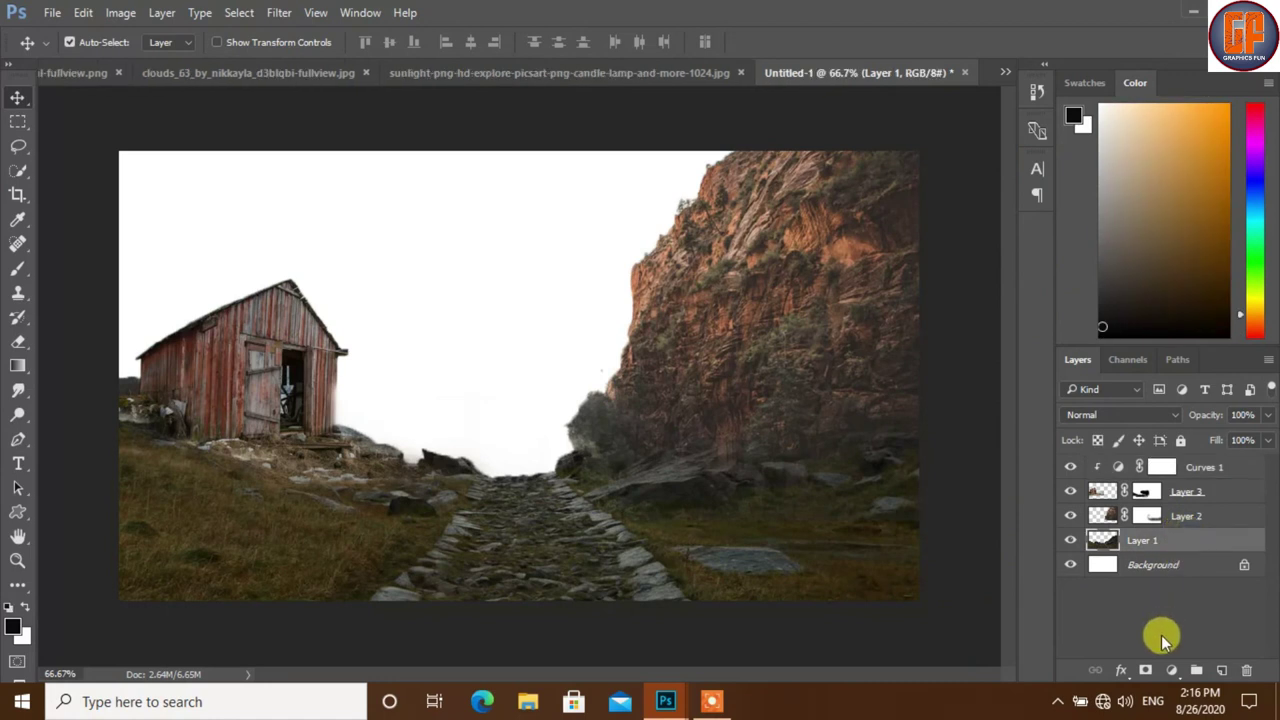
{"action": "left_click", "coordinate": [1171, 670]}
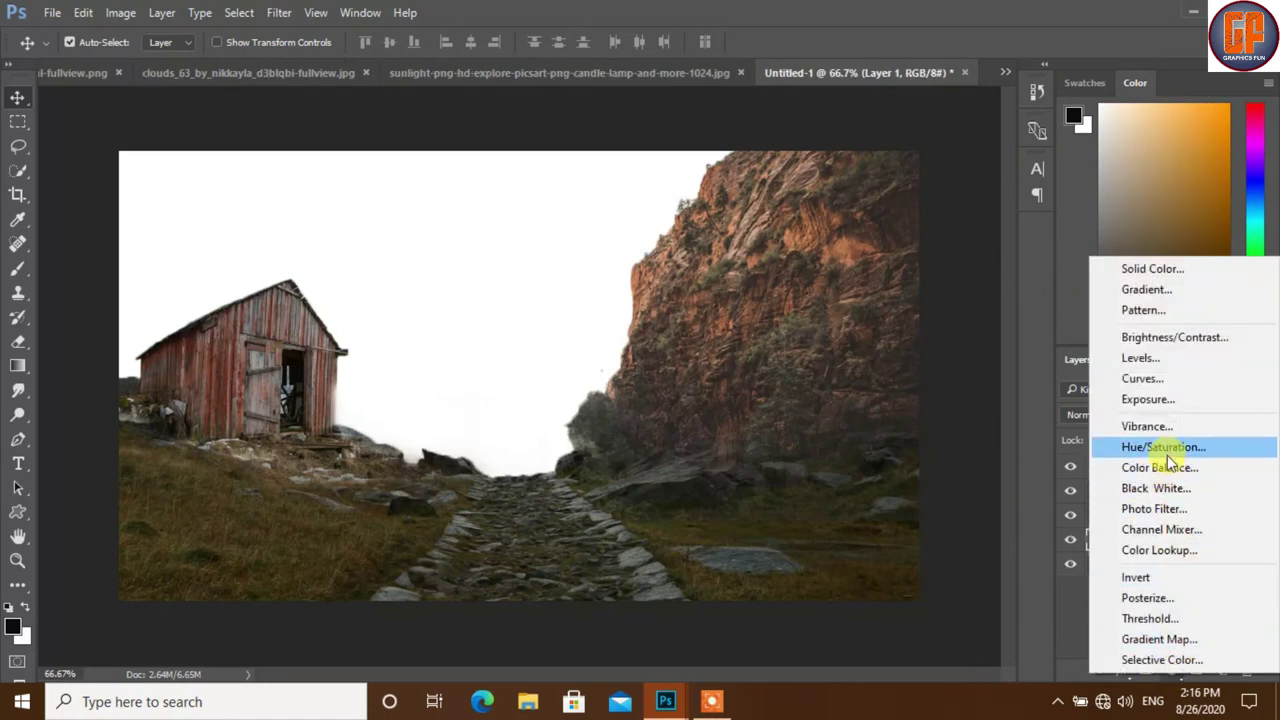
{"action": "left_click", "coordinate": [1156, 379]}
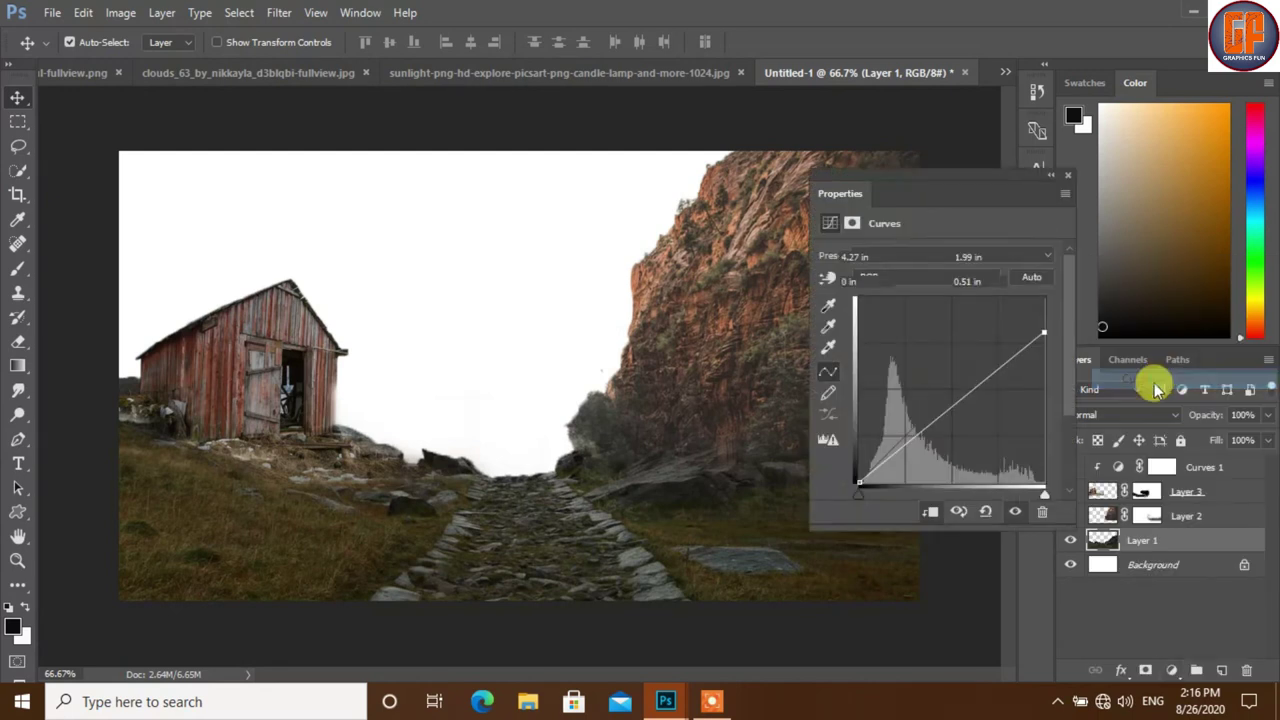
{"action": "left_click", "coordinate": [930, 511]}
{"action": "left_click", "coordinate": [946, 391]}
{"action": "left_click_drag", "start_coordinate": [944, 388], "coordinate": [936, 383]}
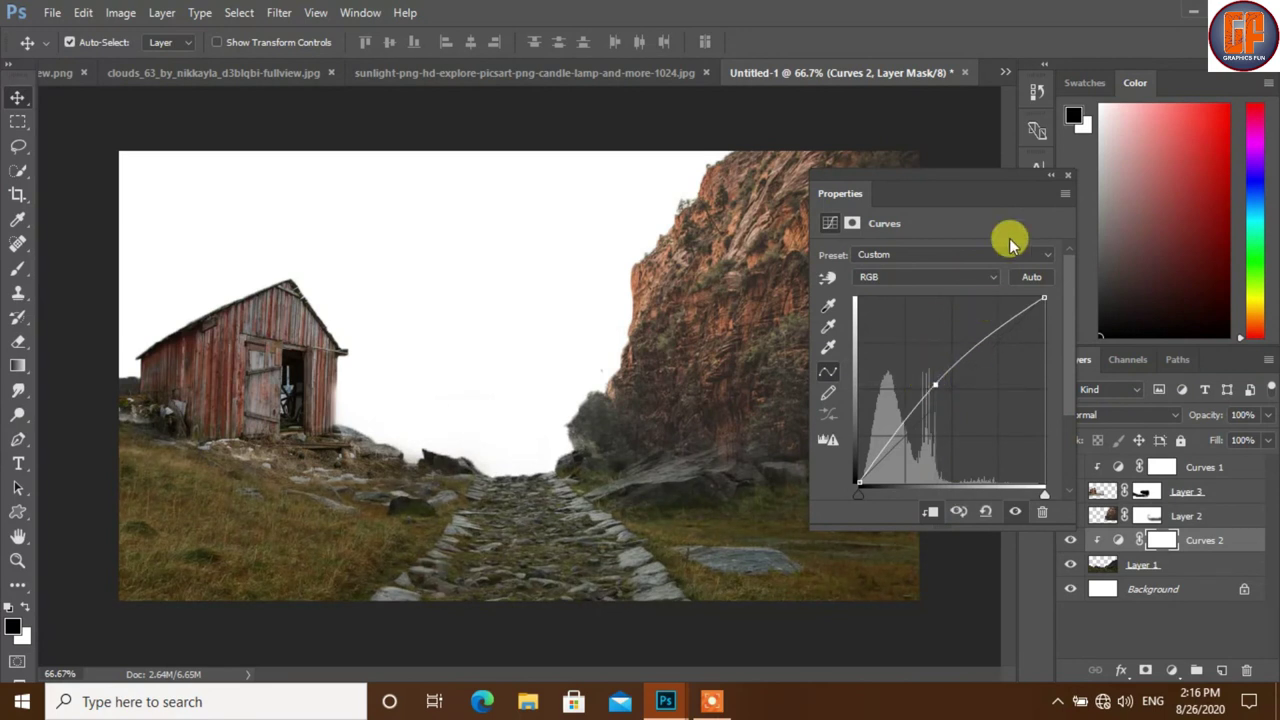
{"action": "left_click", "coordinate": [1069, 177]}
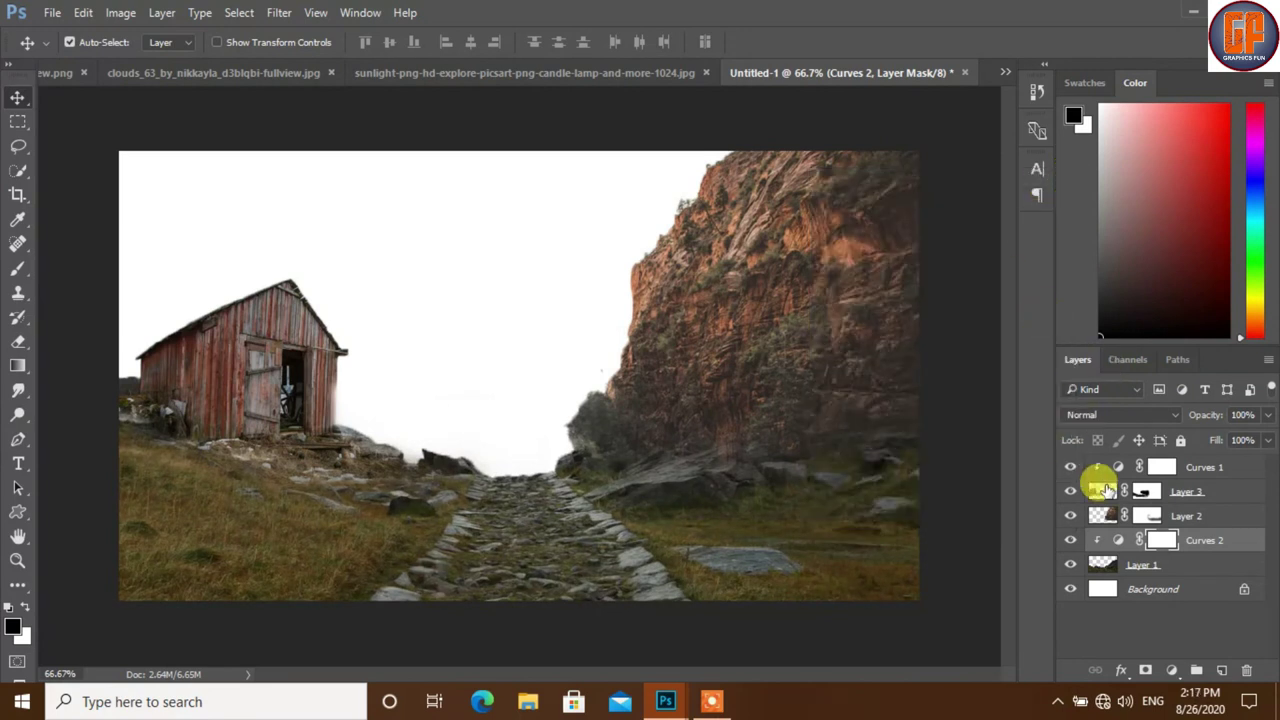
Copy the blue-sky mountain photo in as Layer 4 below Layer 1, shifted right.
{"action": "left_click", "coordinate": [1004, 71]}
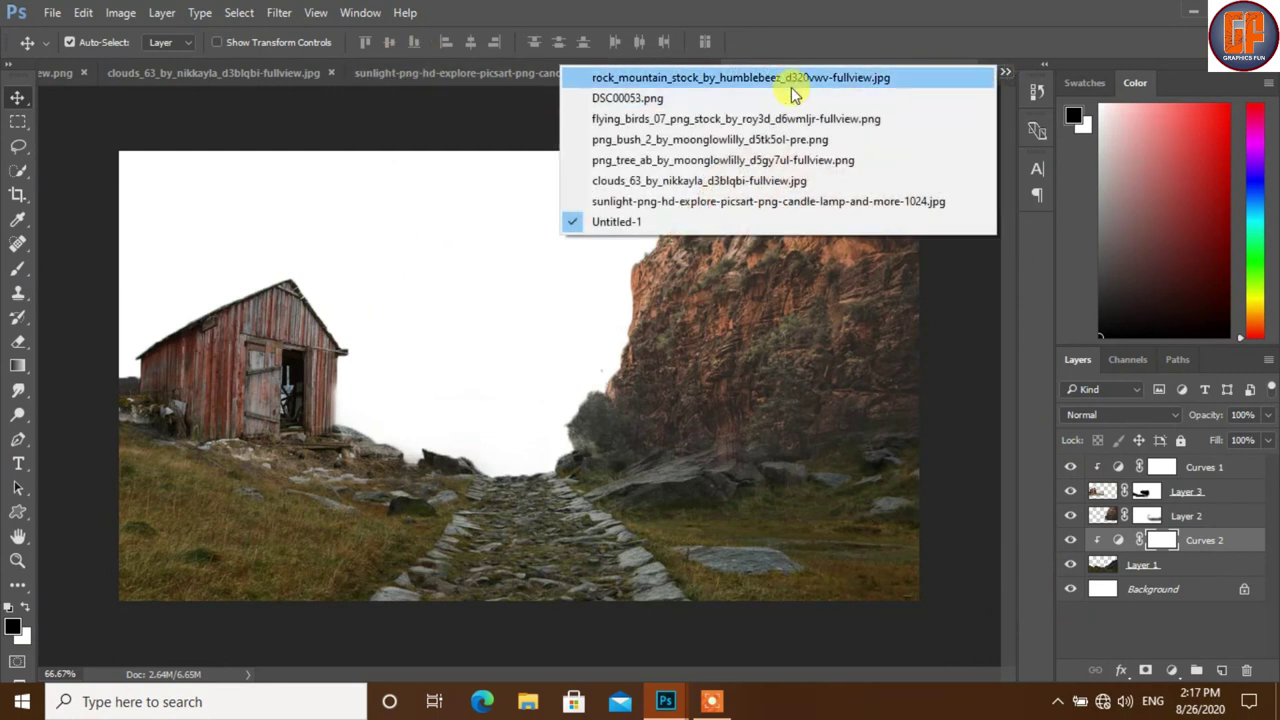
{"action": "left_click", "coordinate": [790, 84]}
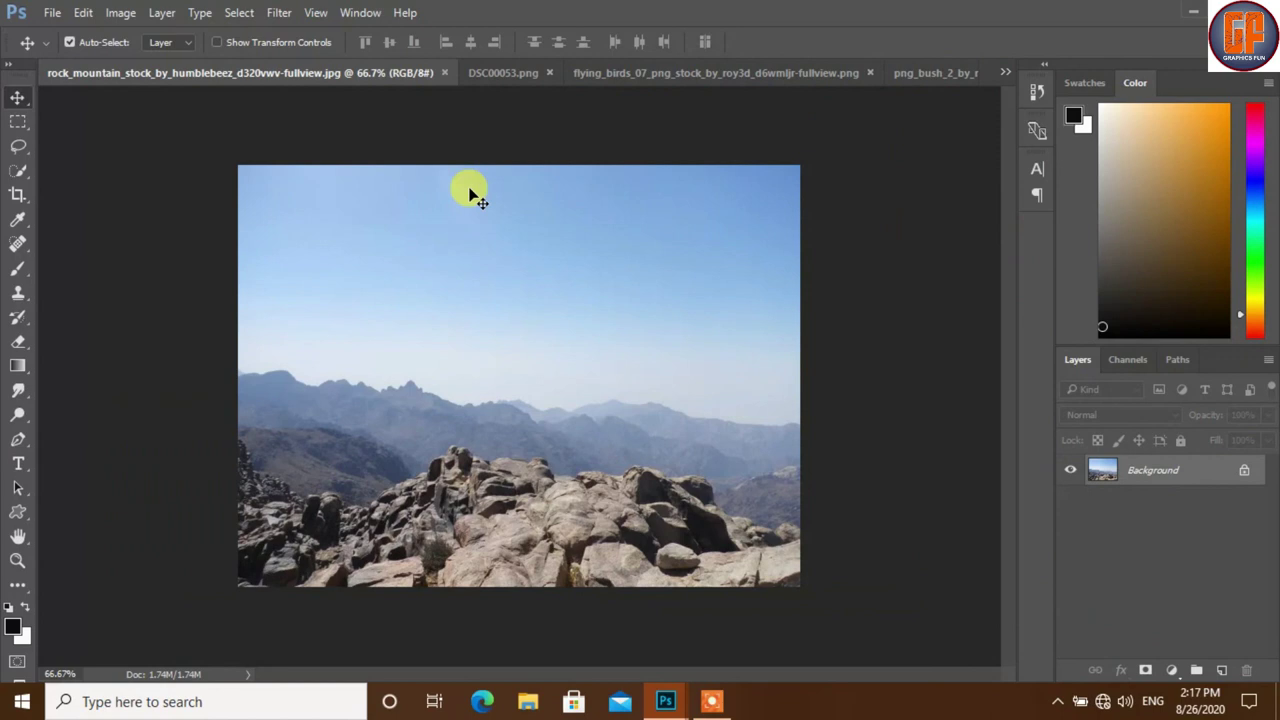
{"action": "left_click_drag", "start_coordinate": [335, 78], "coordinate": [654, 128]}
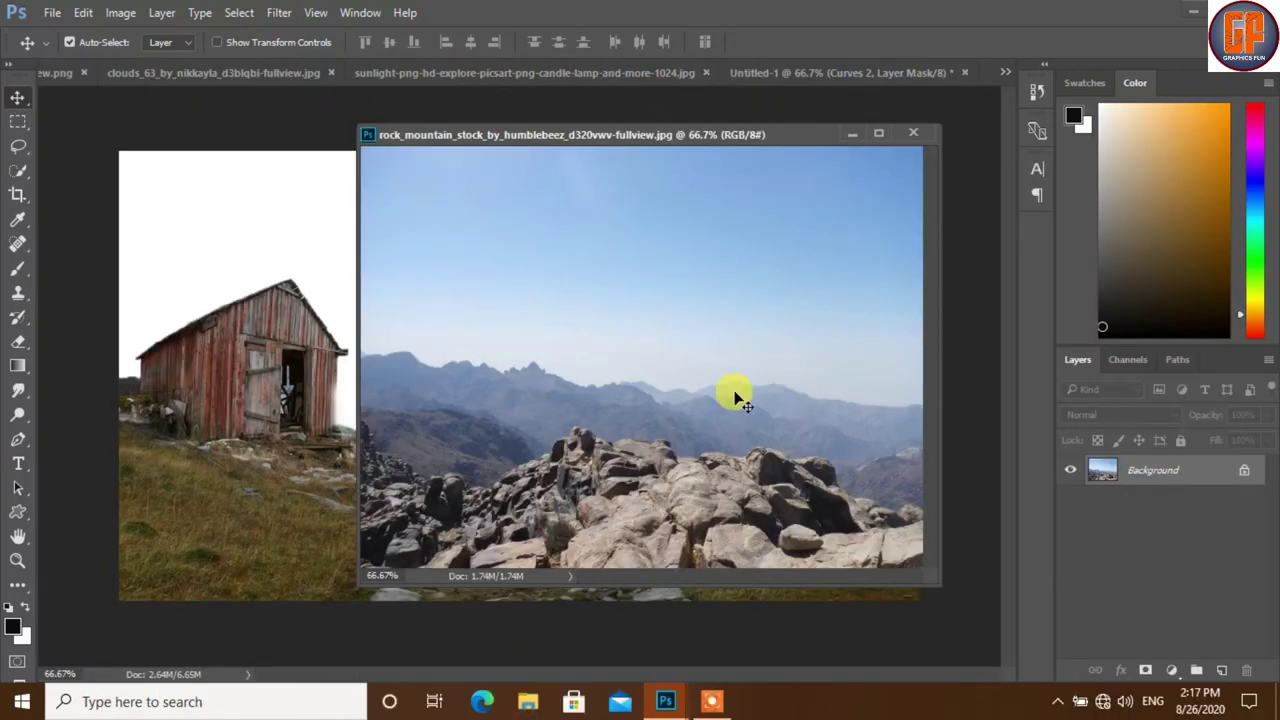
{"action": "left_click_drag", "start_coordinate": [830, 316], "coordinate": [229, 271]}
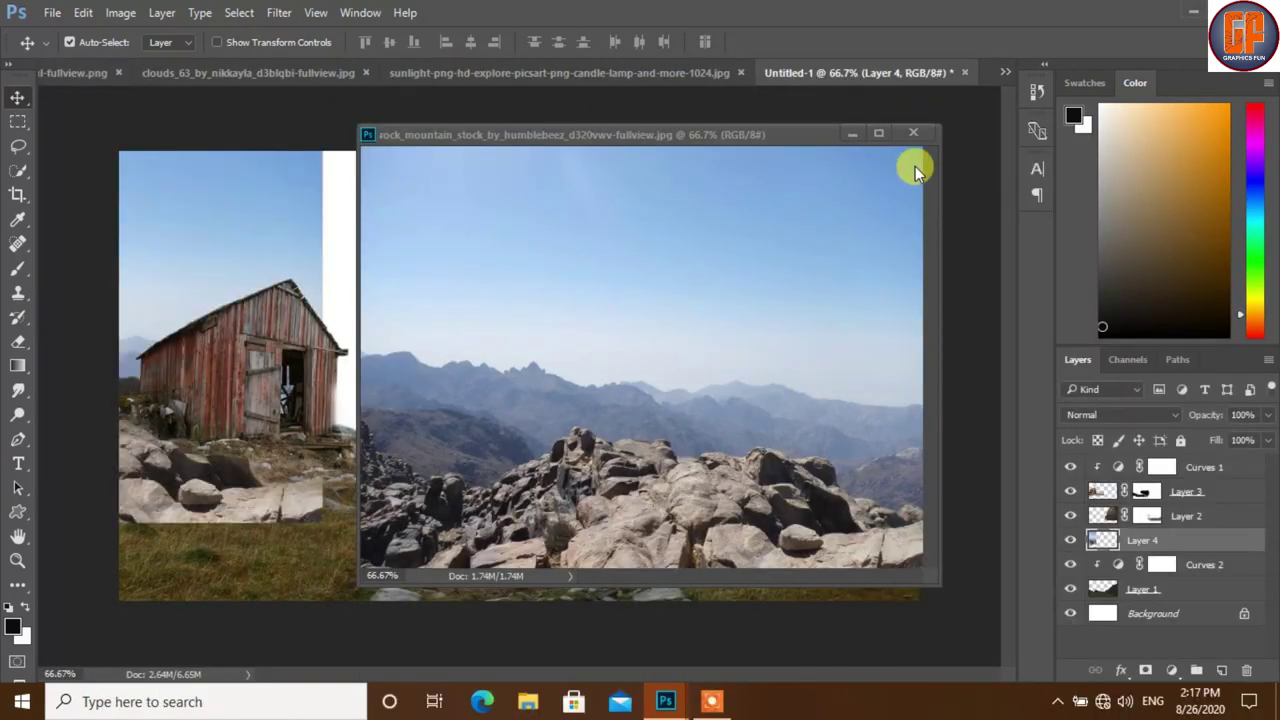
{"action": "left_click", "coordinate": [851, 136]}
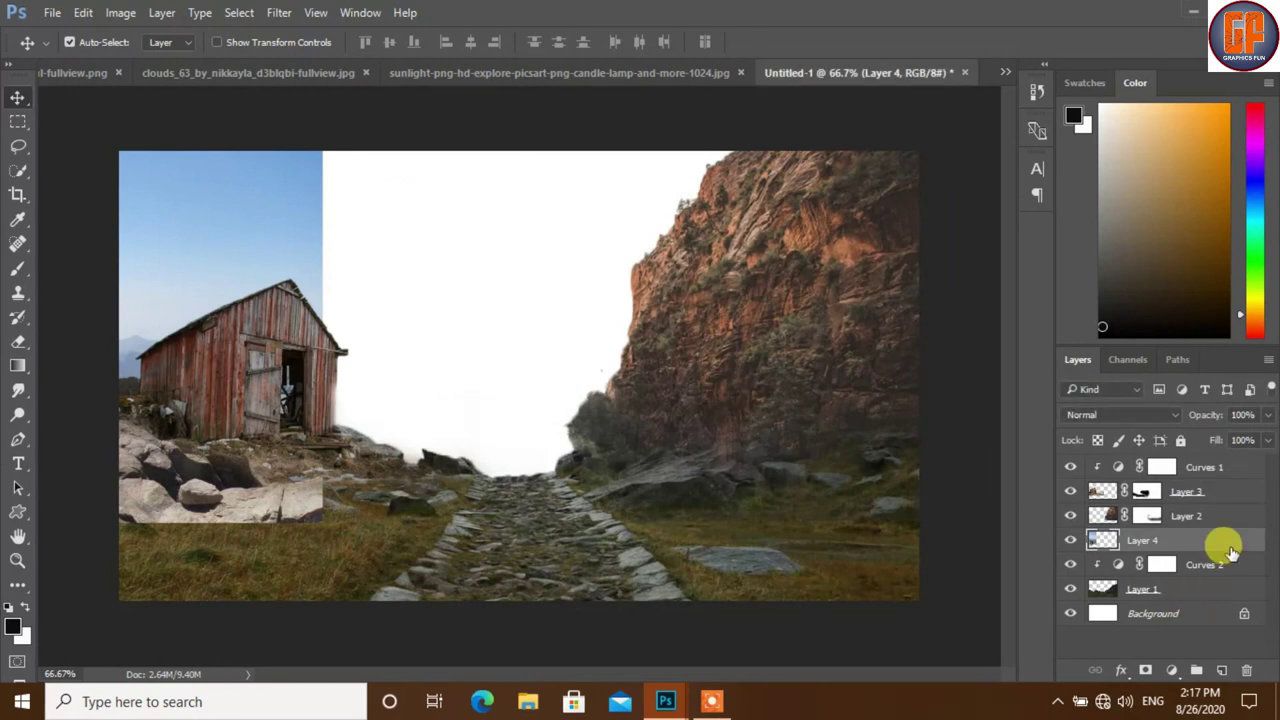
{"action": "left_click_drag", "start_coordinate": [1228, 555], "coordinate": [1214, 595]}
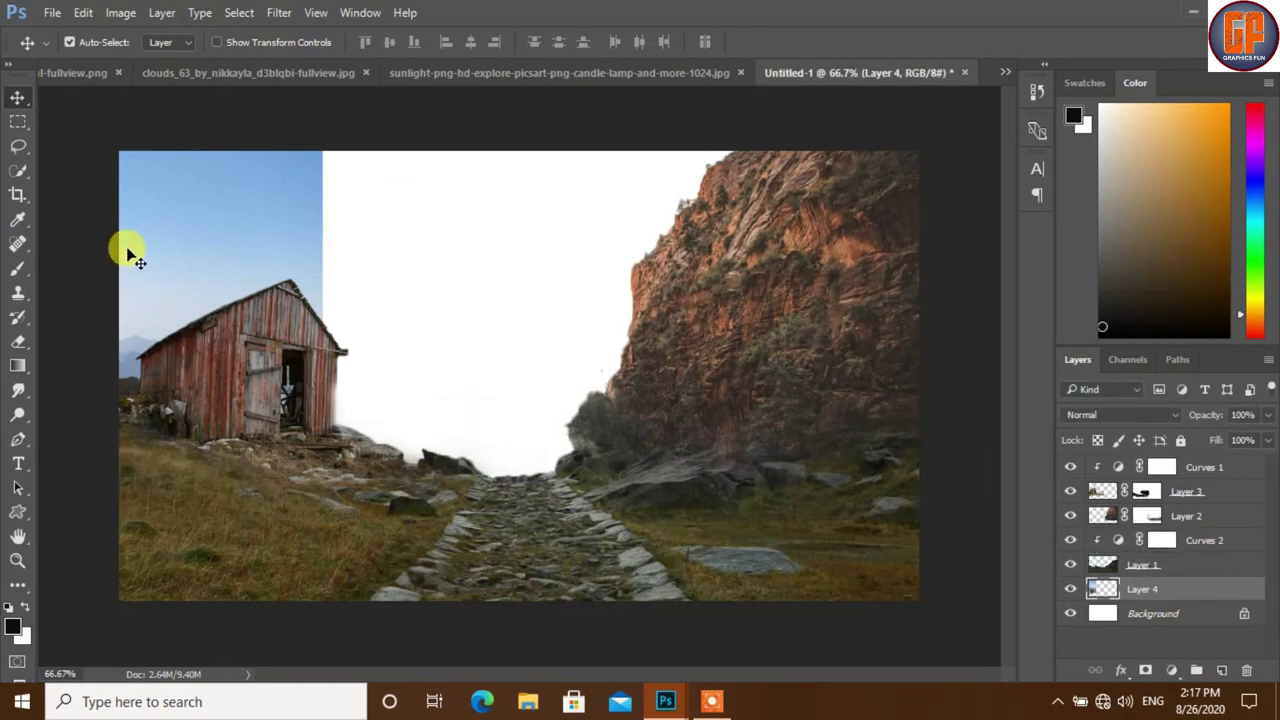
{"action": "left_click_drag", "start_coordinate": [128, 251], "coordinate": [576, 296]}
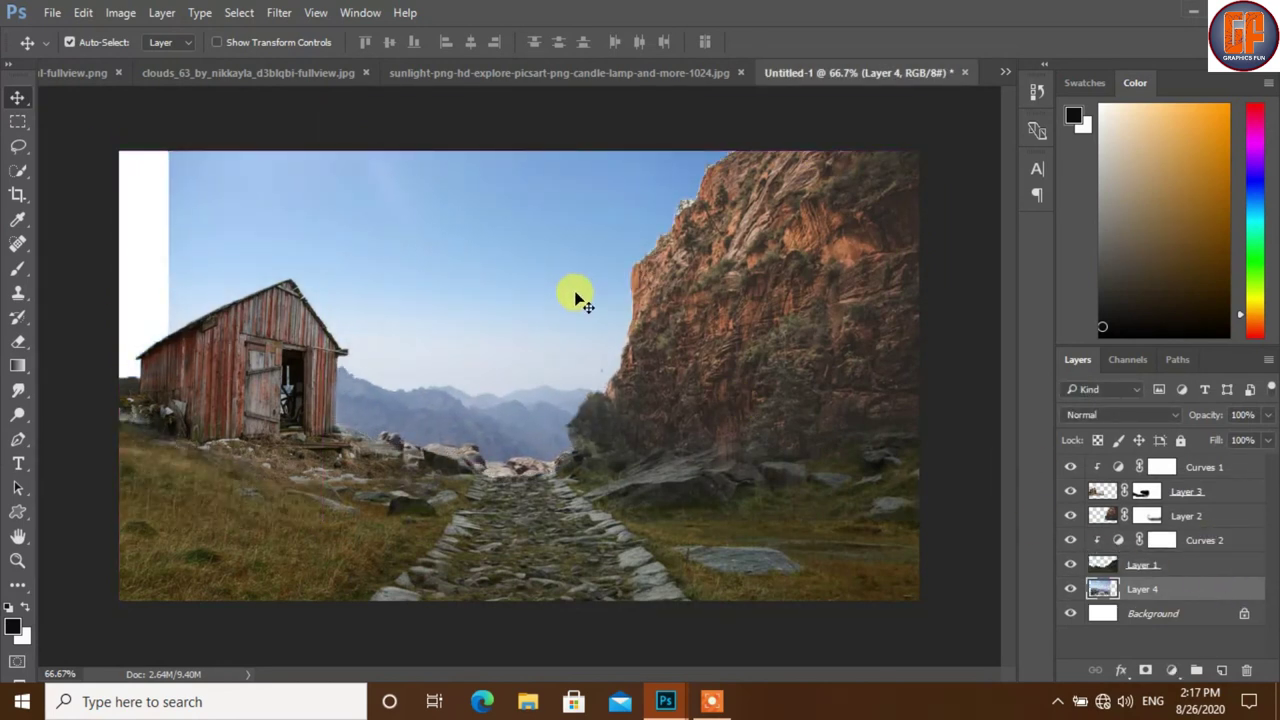
Scale the sky layer to about 125.6% so the mountains meet the horizon.
{"action": "key", "text": "ctrl+t"}
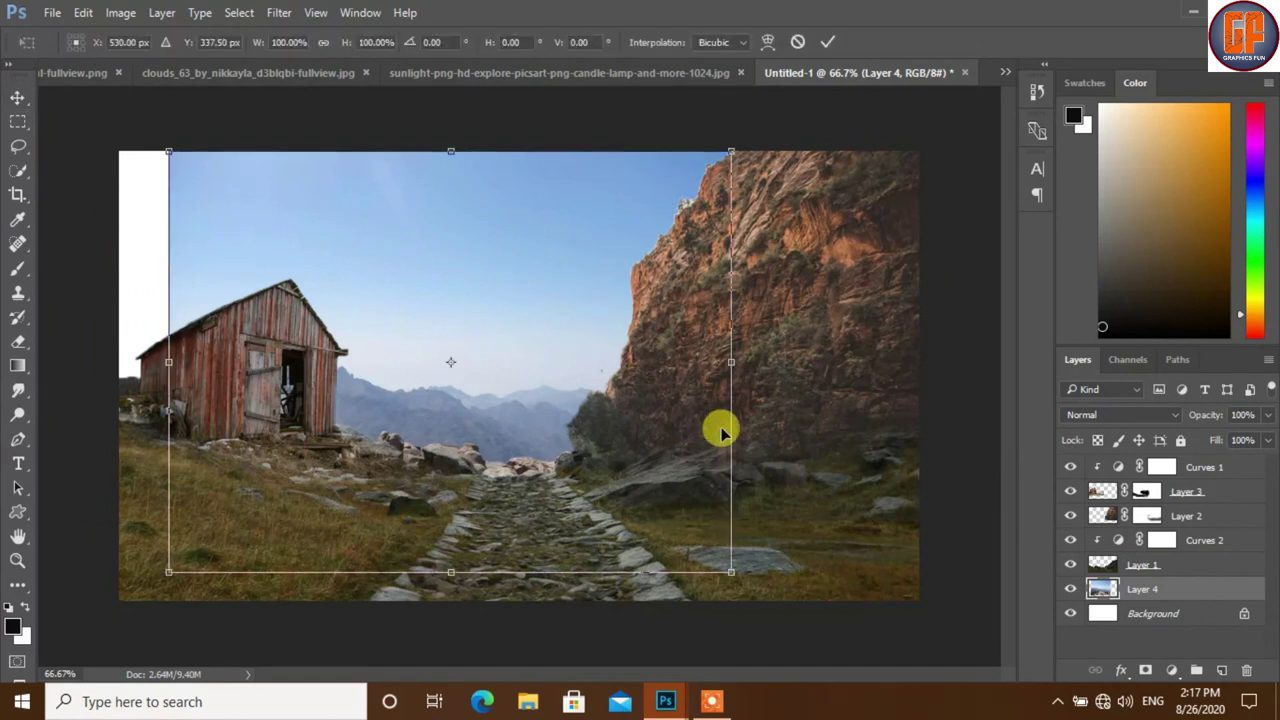
{"action": "left_click_drag", "start_coordinate": [168, 148], "coordinate": [97, 97]}
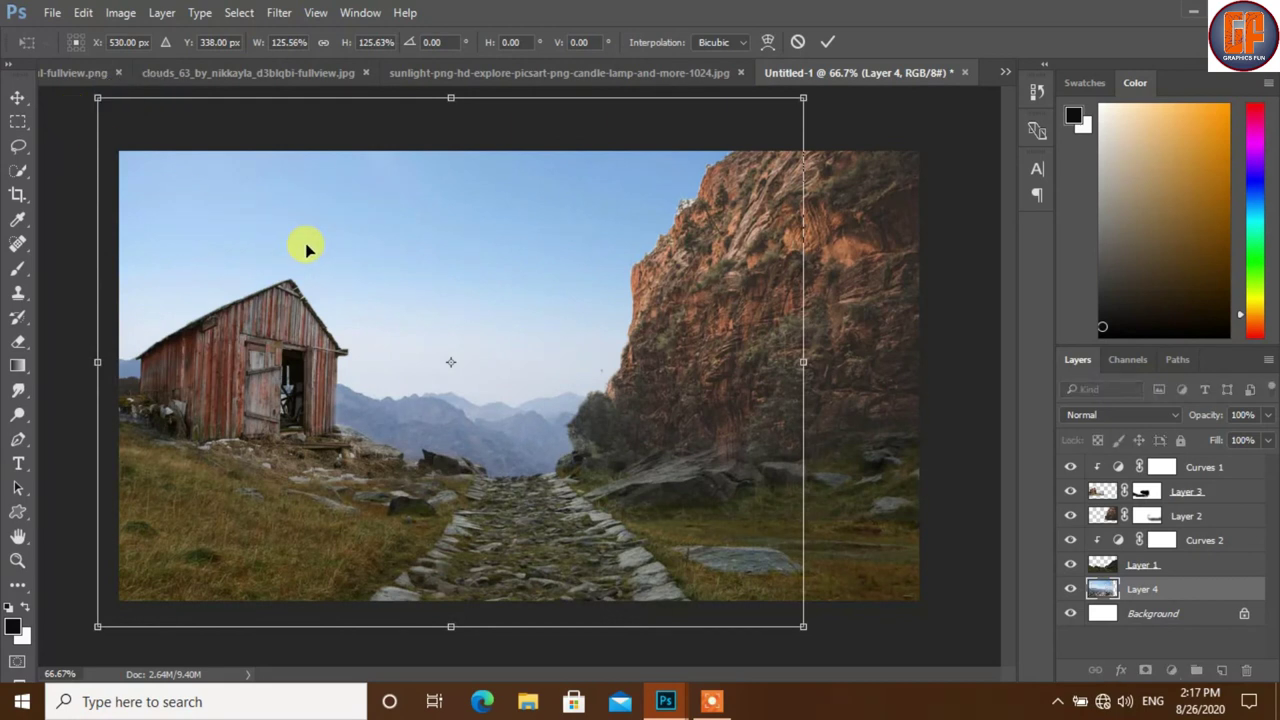
{"action": "mouse_move", "coordinate": [406, 253]}
{"action": "left_mouse_down"}
{"action": "mouse_move", "coordinate": [419, 264]}
{"action": "mouse_move", "coordinate": [420, 251]}
{"action": "mouse_move", "coordinate": [386, 257]}
{"action": "left_mouse_up"}
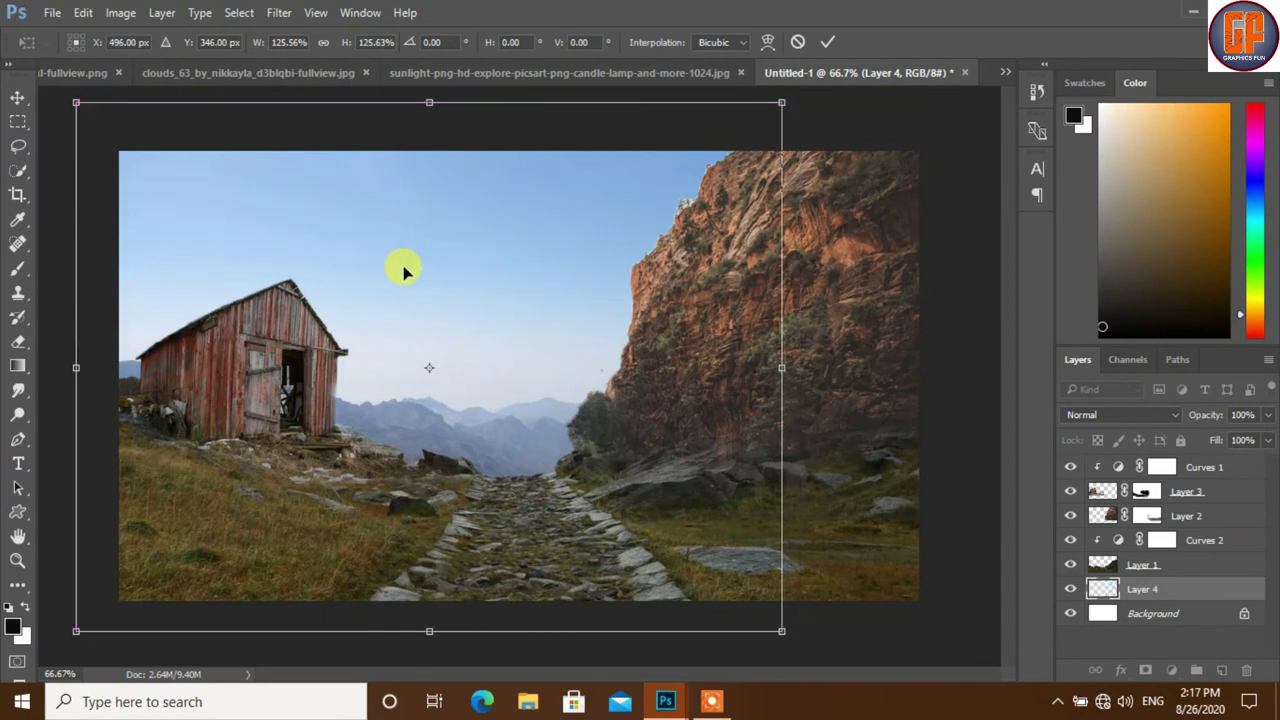
{"action": "mouse_move", "coordinate": [551, 344]}
{"action": "left_mouse_down"}
{"action": "mouse_move", "coordinate": [569, 331]}
{"action": "mouse_move", "coordinate": [534, 346]}
{"action": "mouse_move", "coordinate": [523, 337]}
{"action": "left_mouse_up"}
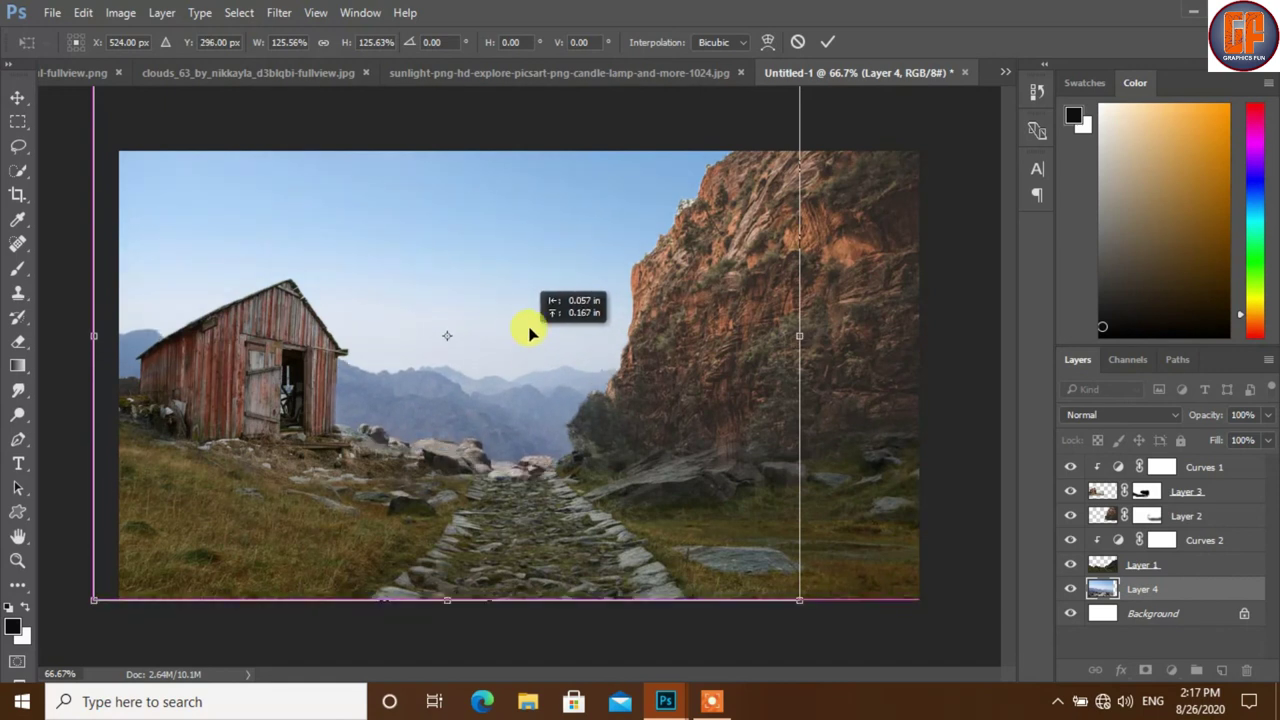
{"action": "left_click", "coordinate": [827, 42]}
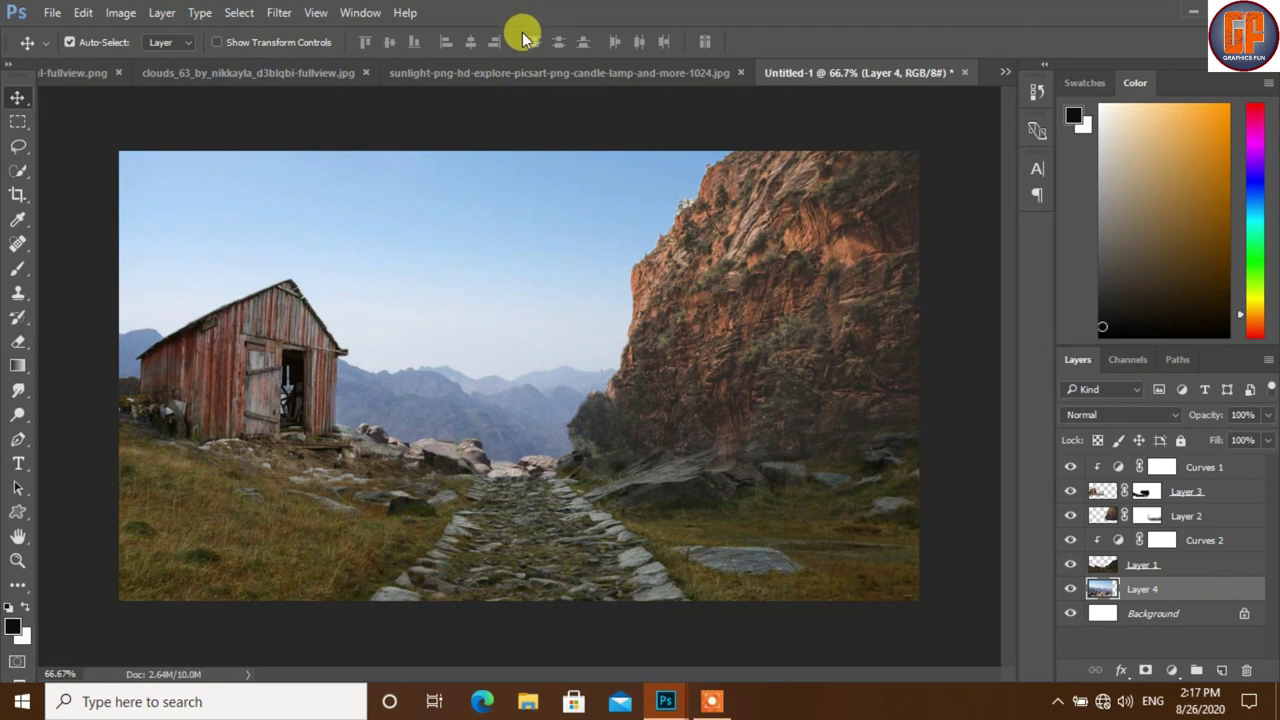
Find the man-with-cart image DSC00053.png and float it in its own window.
{"action": "left_click", "coordinate": [528, 70]}
{"action": "left_click", "coordinate": [1004, 71]}
{"action": "left_click", "coordinate": [800, 99]}
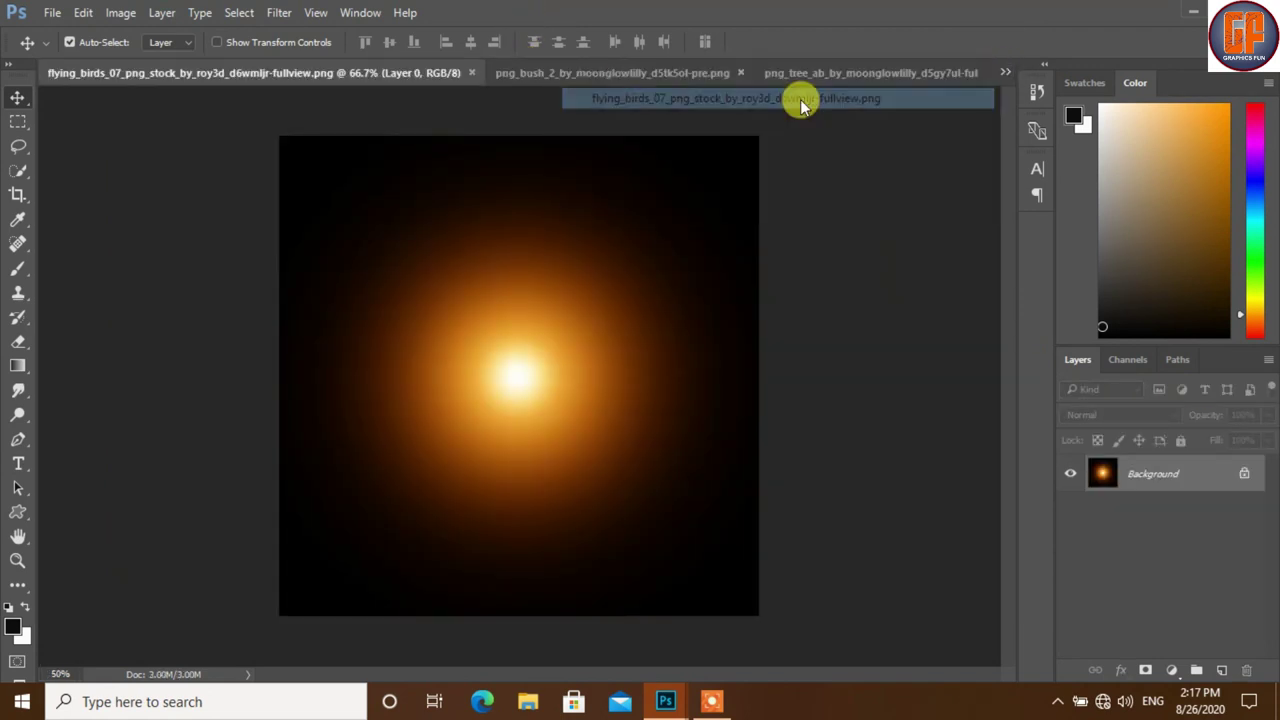
{"action": "left_click", "coordinate": [1003, 75]}
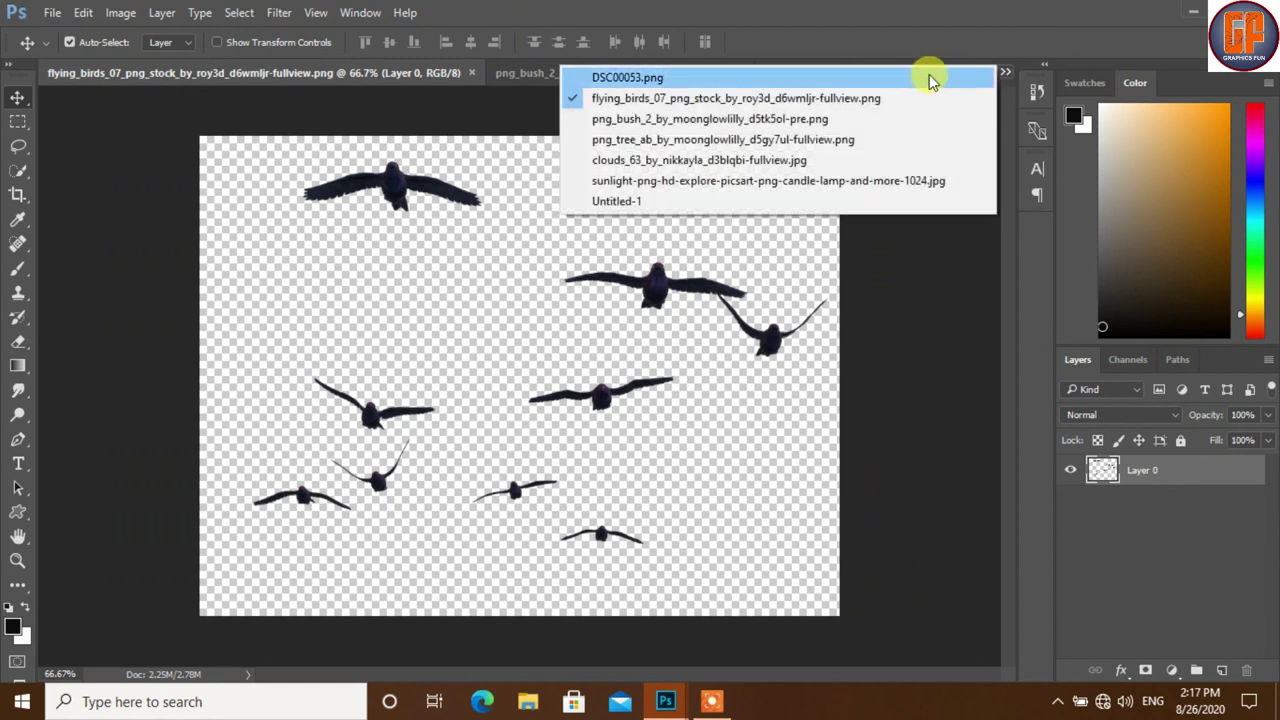
{"action": "left_click", "coordinate": [928, 77]}
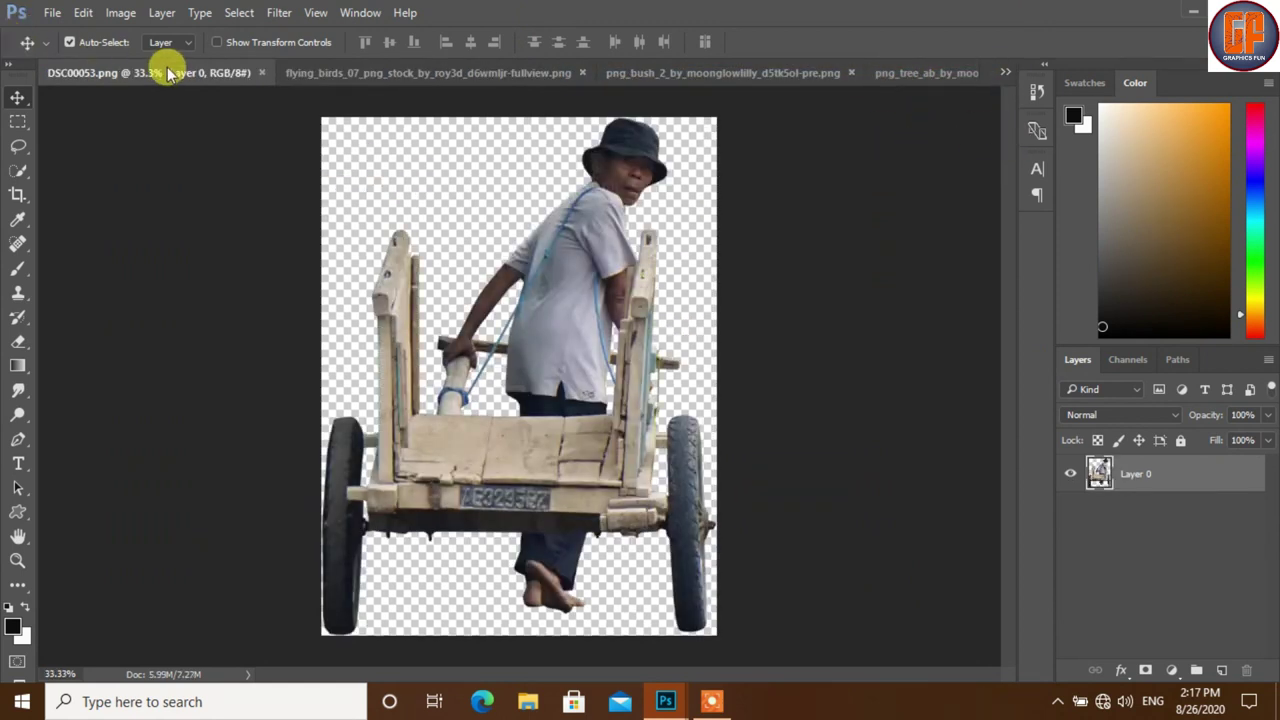
{"action": "left_click_drag", "start_coordinate": [168, 73], "coordinate": [530, 177]}
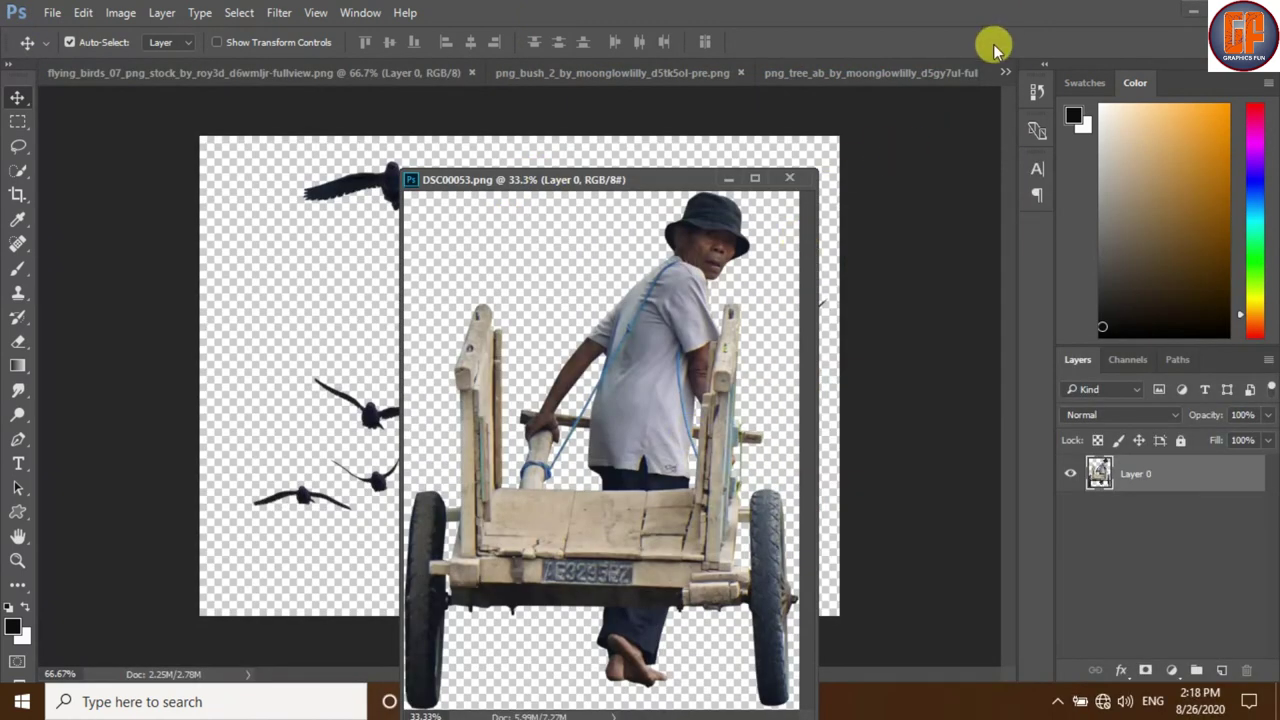
Copy the man and cart into Untitled-1 as Layer 5, moved to the top of the stack.
{"action": "left_click", "coordinate": [1005, 72]}
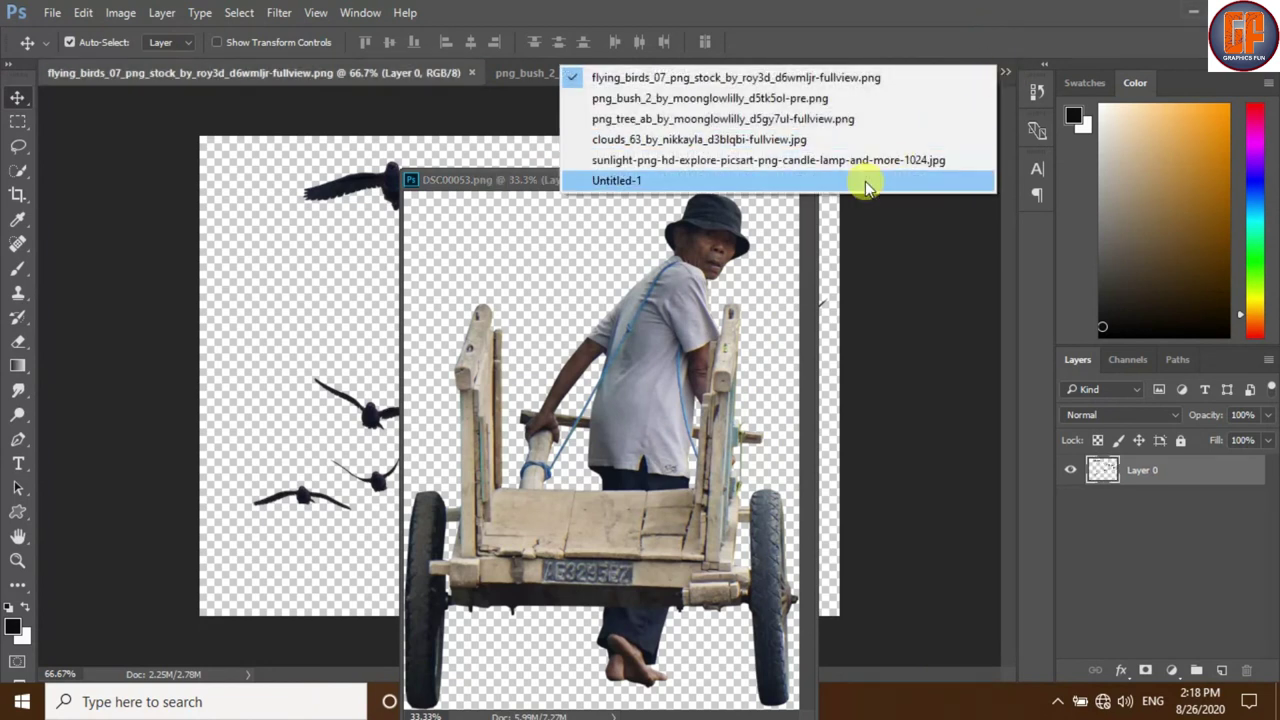
{"action": "left_click", "coordinate": [858, 182]}
{"action": "mouse_move", "coordinate": [673, 172]}
{"action": "left_mouse_down"}
{"action": "mouse_move", "coordinate": [857, 165]}
{"action": "mouse_move", "coordinate": [914, 131]}
{"action": "left_mouse_up"}
{"action": "left_click_drag", "start_coordinate": [871, 343], "coordinate": [311, 419]}
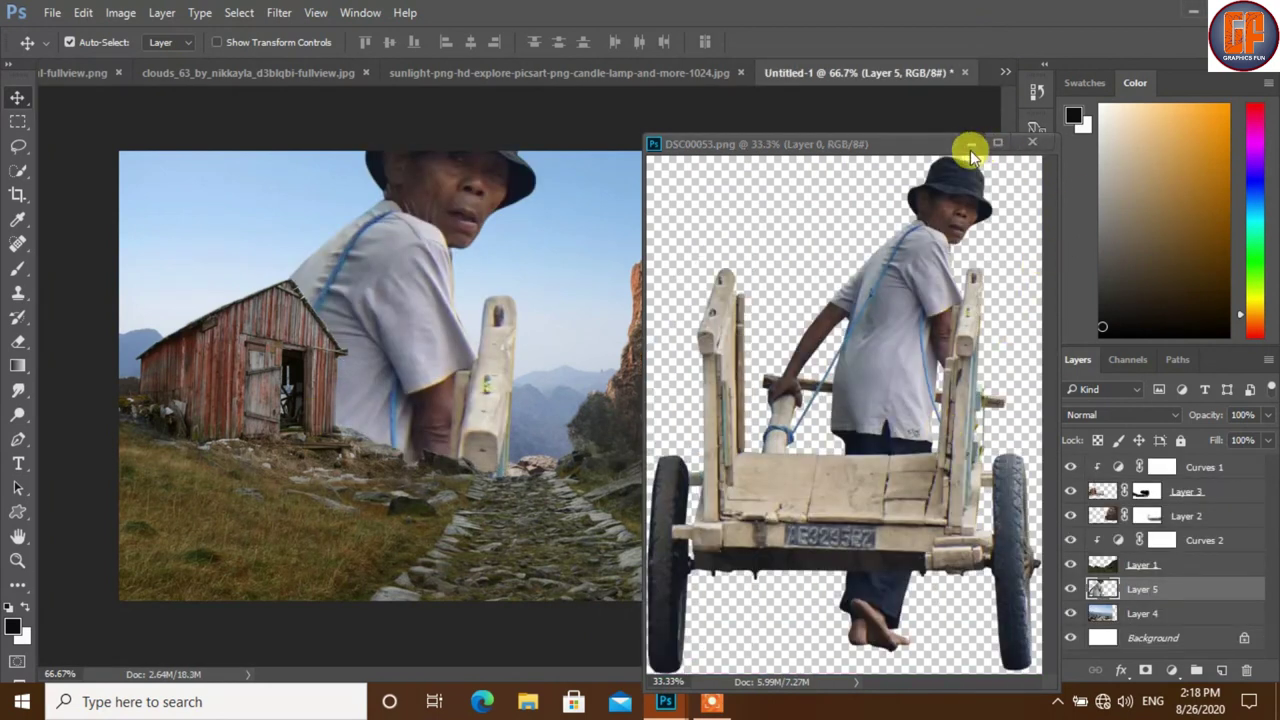
{"action": "left_click", "coordinate": [970, 146]}
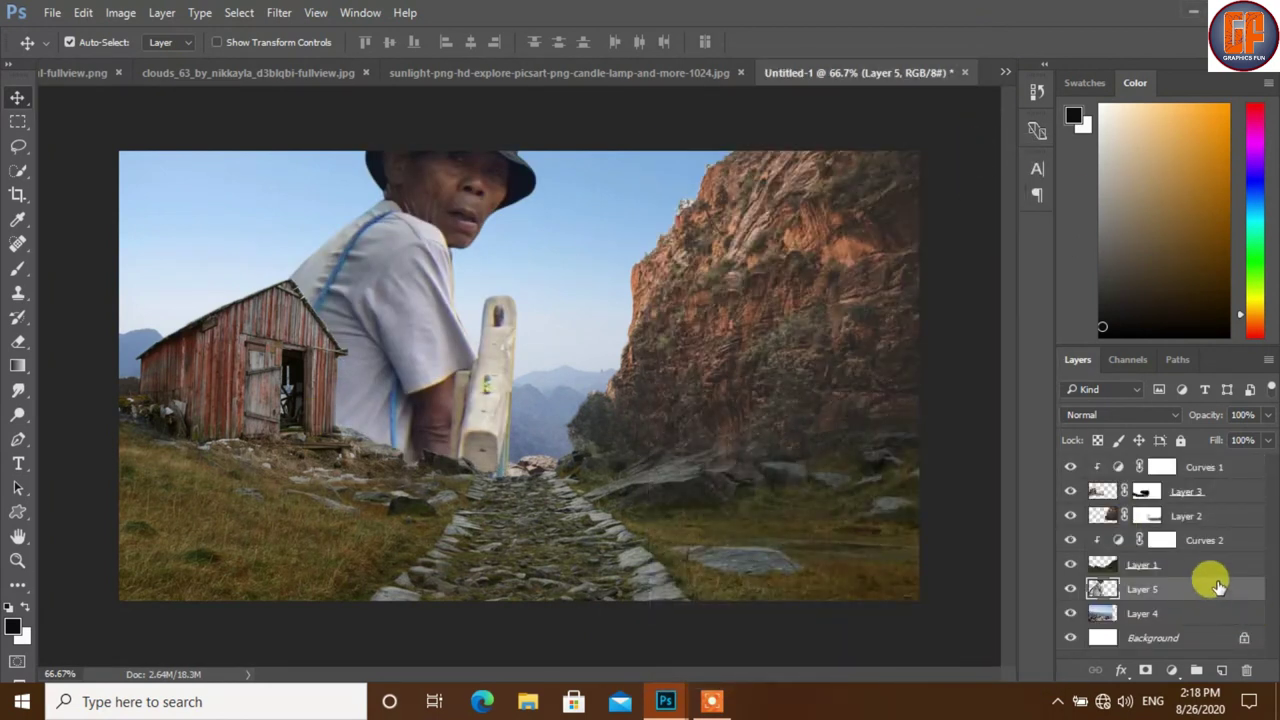
{"action": "left_click_drag", "start_coordinate": [1214, 596], "coordinate": [1221, 472]}
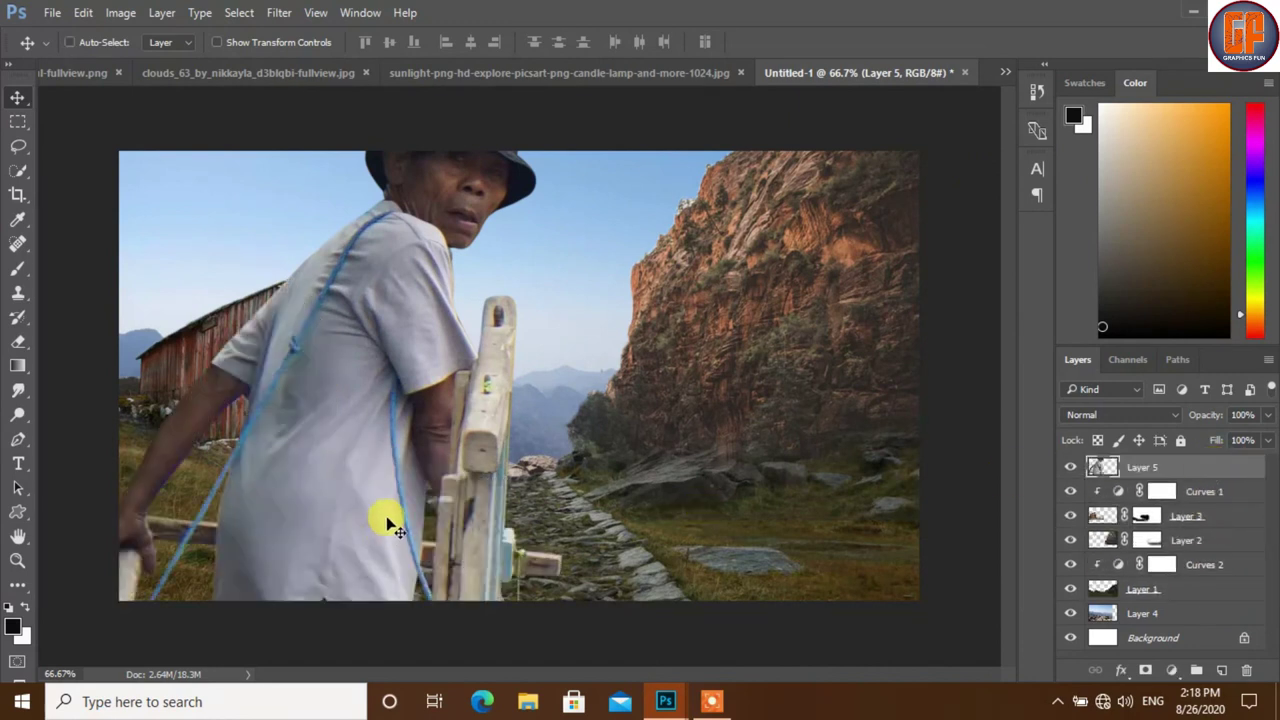
Shrink the man and cart to about 16% and stand them mid-path below the mountains.
{"action": "key", "text": "ctrl+t"}
{"action": "left_click_drag", "start_coordinate": [450, 240], "coordinate": [401, 398]}
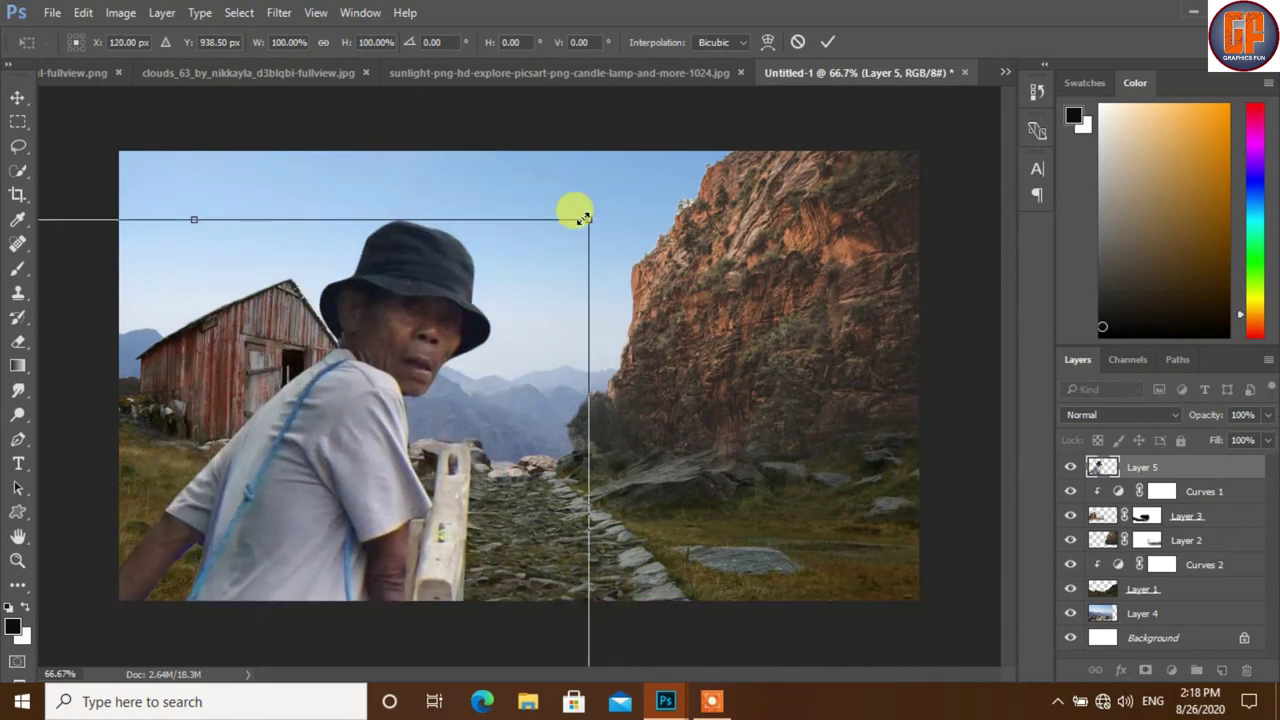
{"action": "left_click_drag", "start_coordinate": [585, 218], "coordinate": [455, 407]}
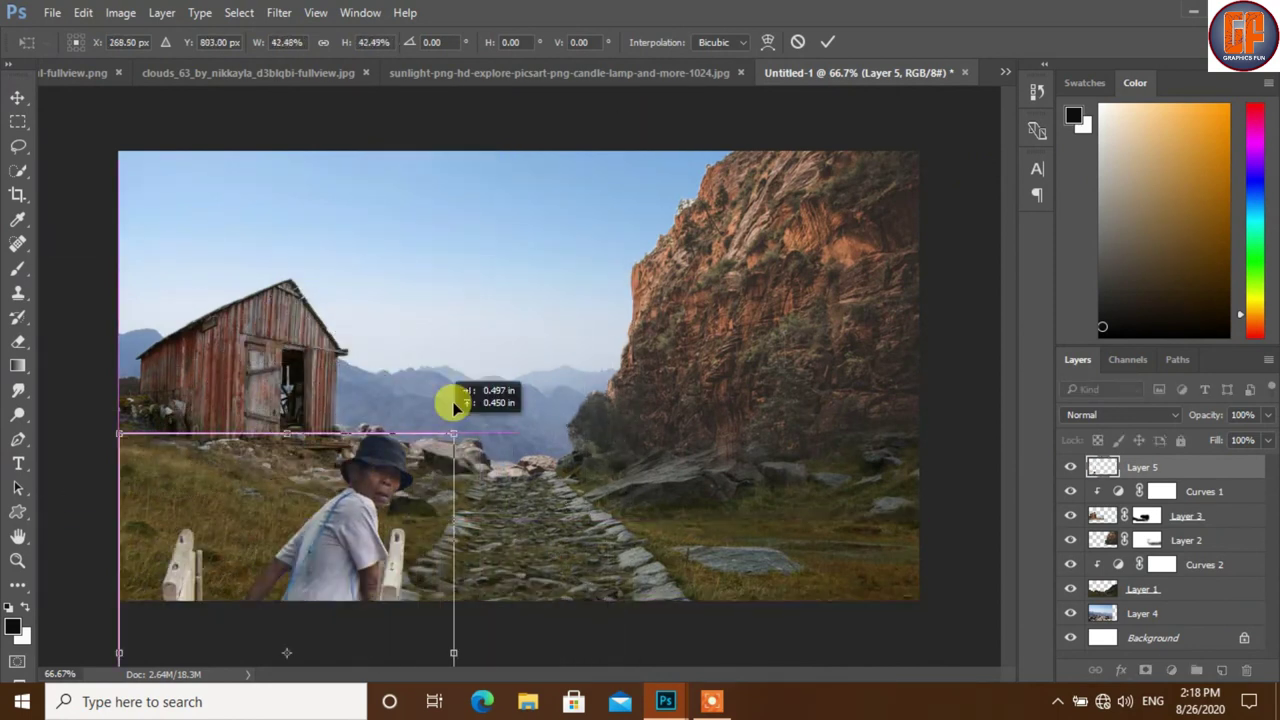
{"action": "left_click_drag", "start_coordinate": [371, 469], "coordinate": [531, 314]}
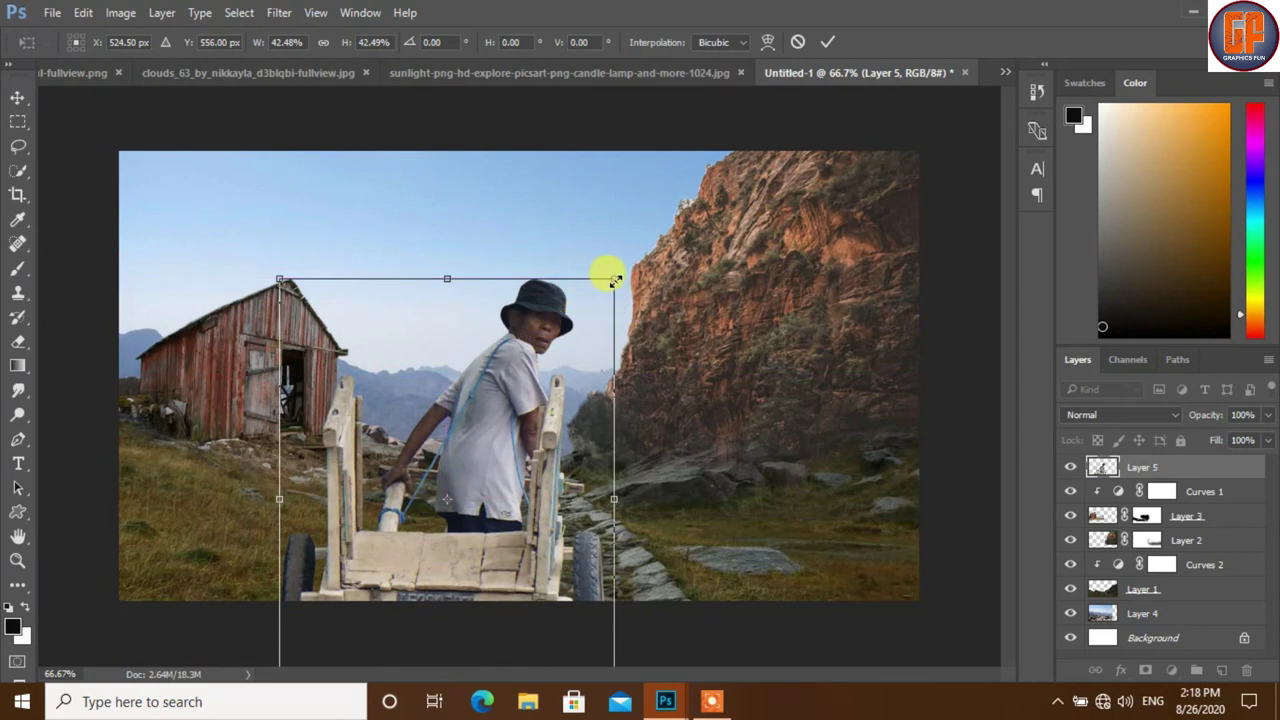
{"action": "left_click_drag", "start_coordinate": [614, 280], "coordinate": [515, 403]}
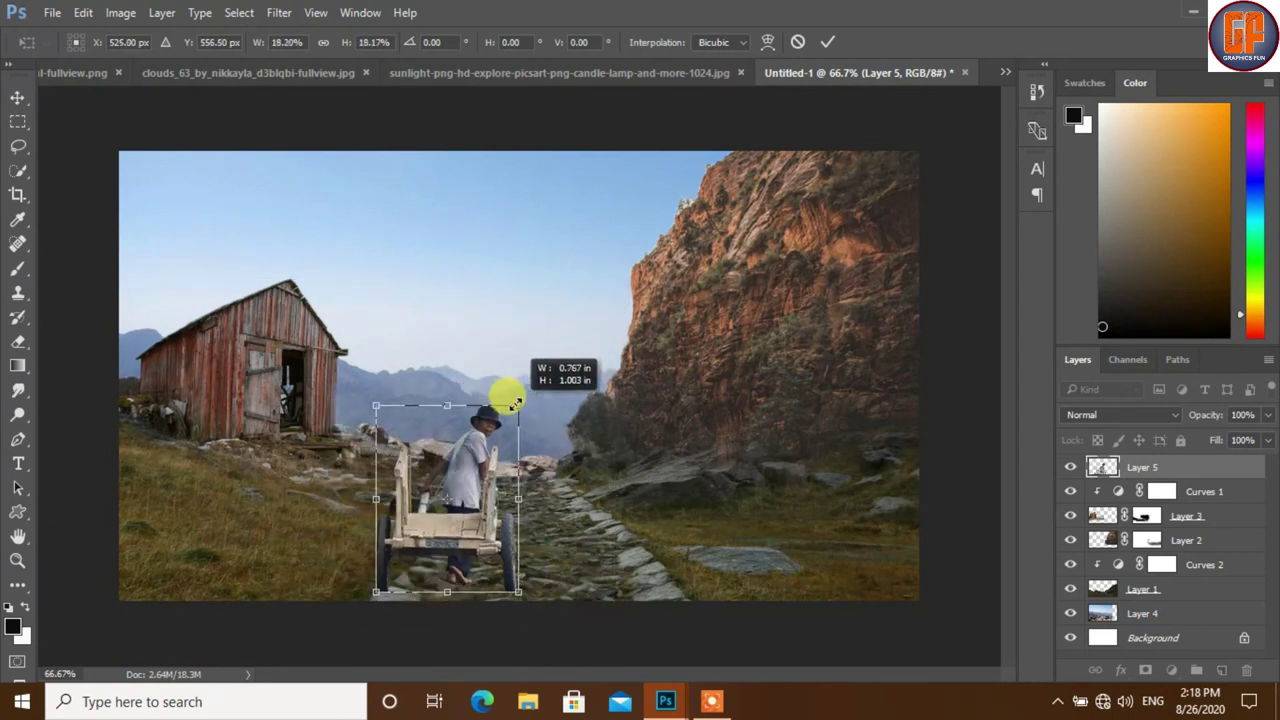
{"action": "left_click_drag", "start_coordinate": [460, 518], "coordinate": [528, 487]}
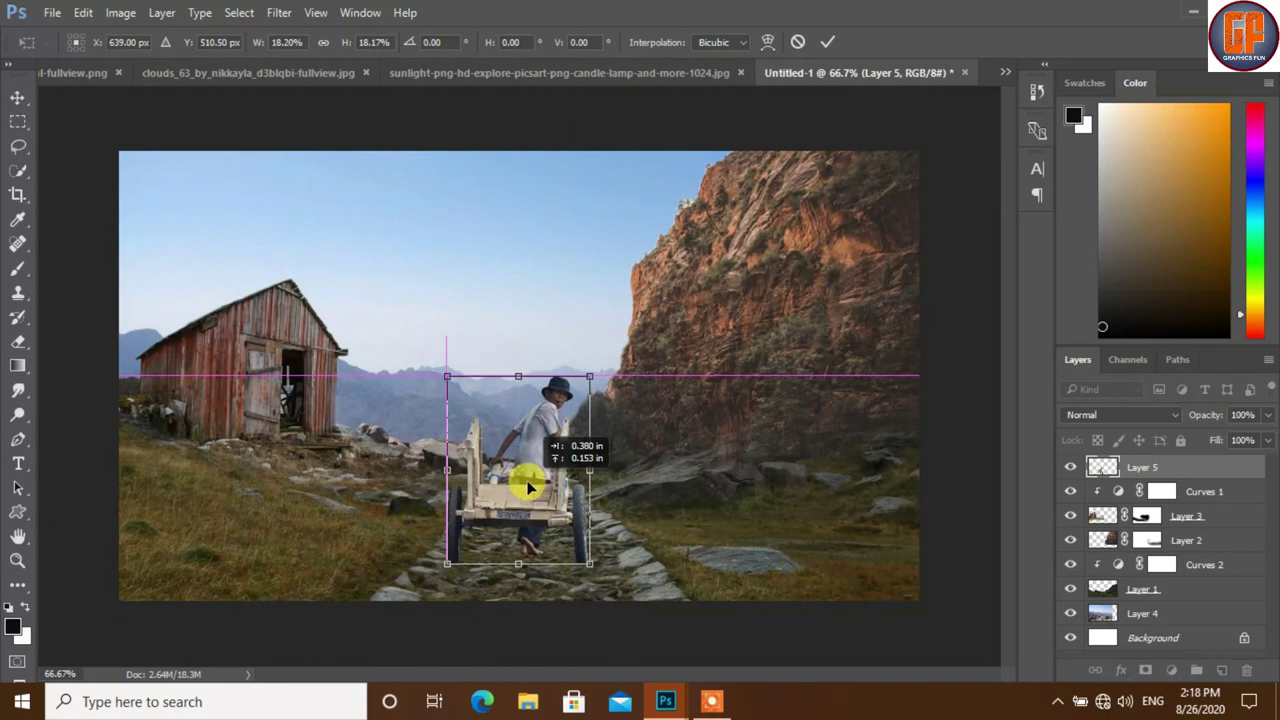
{"action": "left_click_drag", "start_coordinate": [589, 376], "coordinate": [574, 385]}
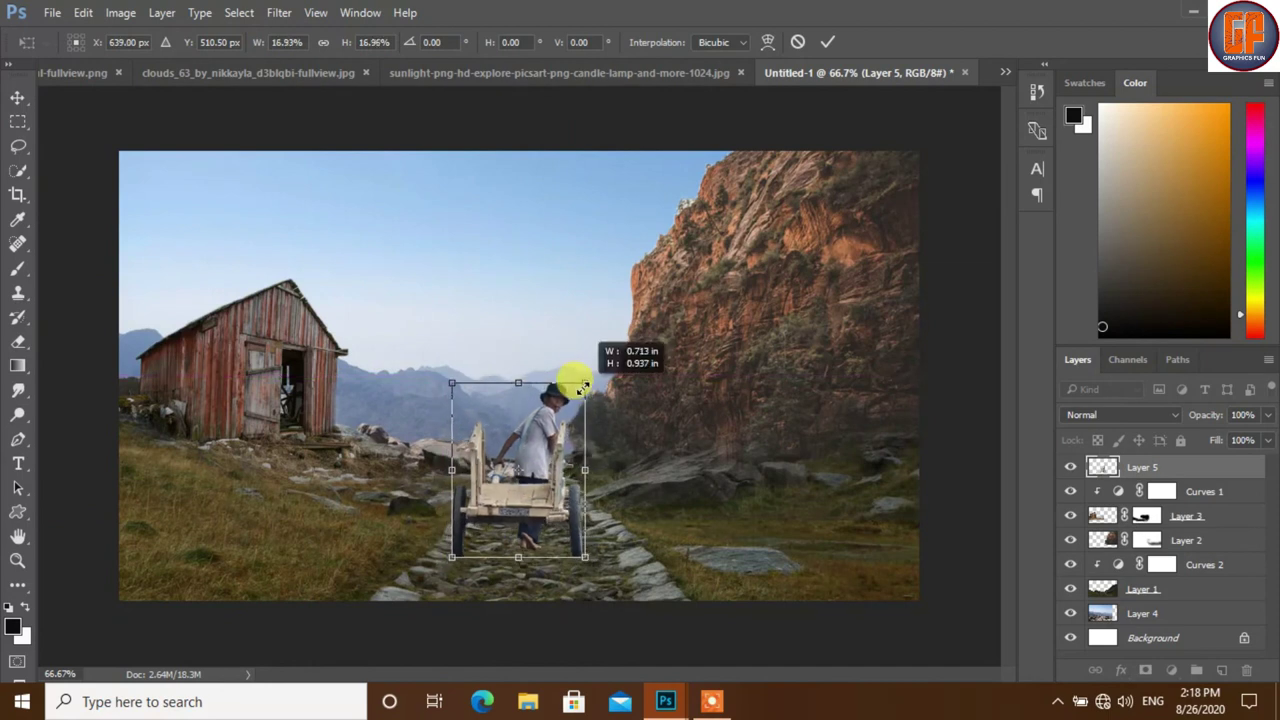
{"action": "left_click_drag", "start_coordinate": [537, 429], "coordinate": [568, 447]}
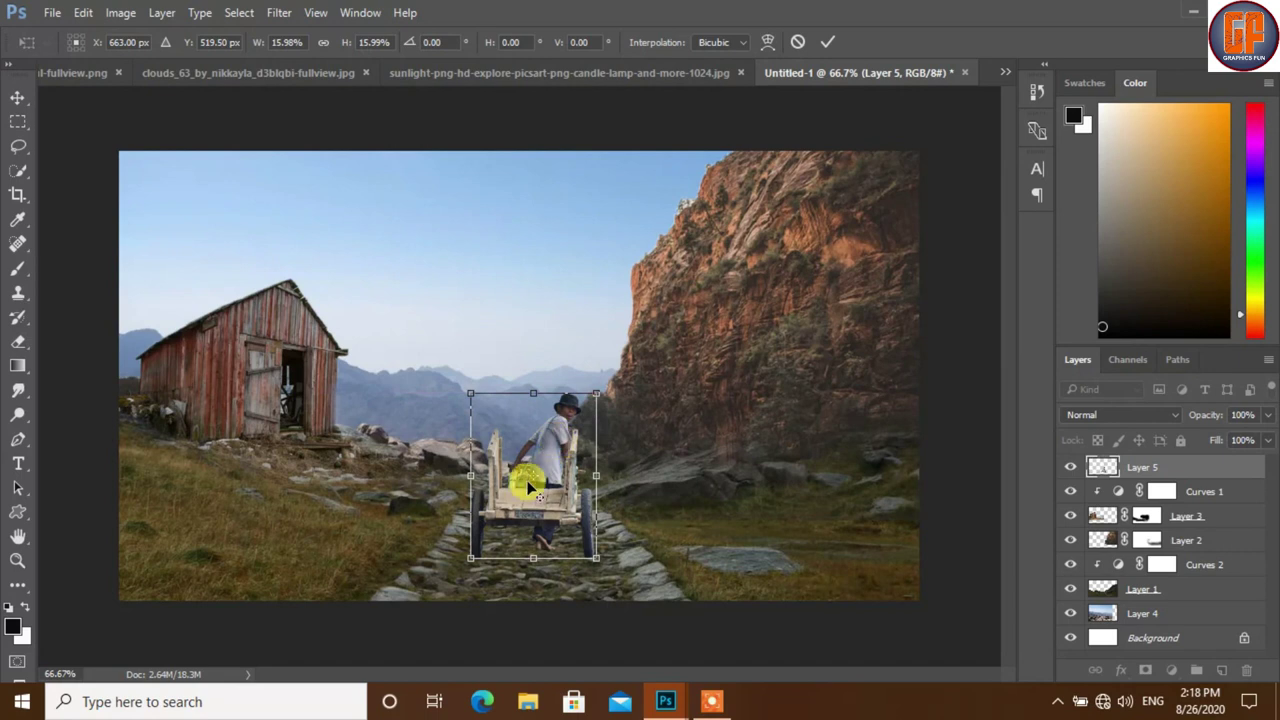
{"action": "left_click", "coordinate": [835, 45]}
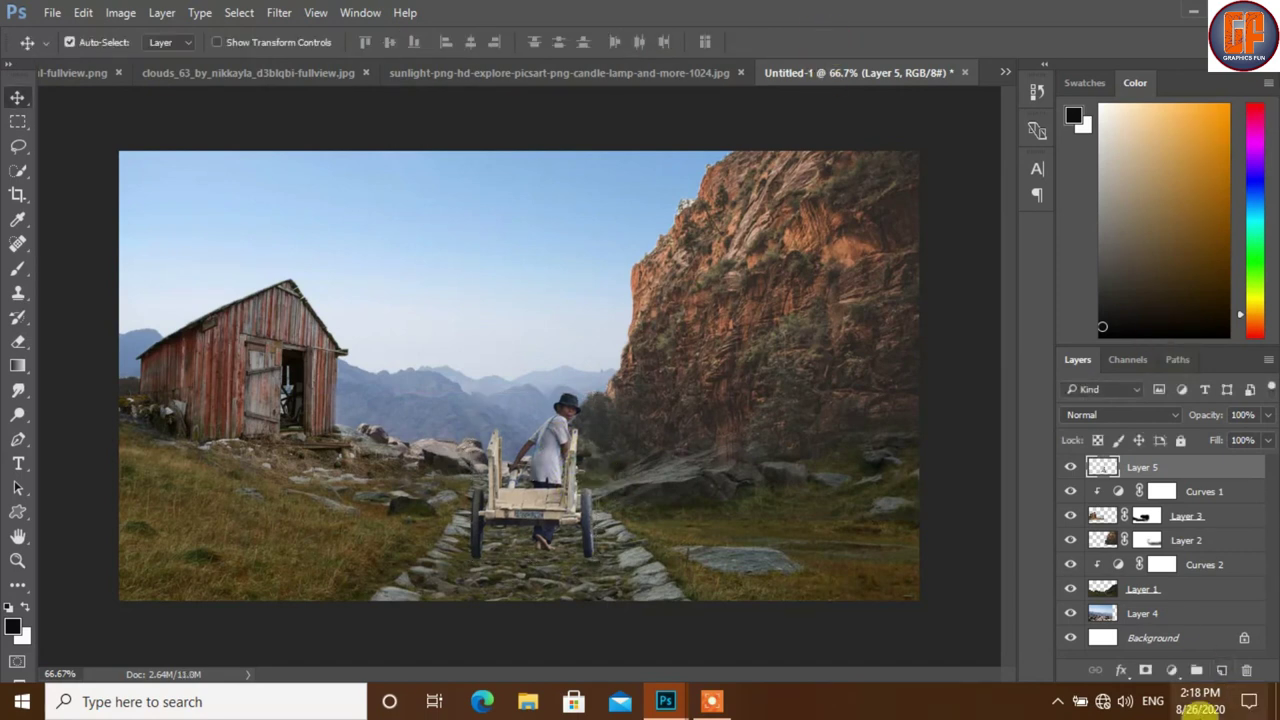
{"action": "left_click", "coordinate": [1171, 671]}
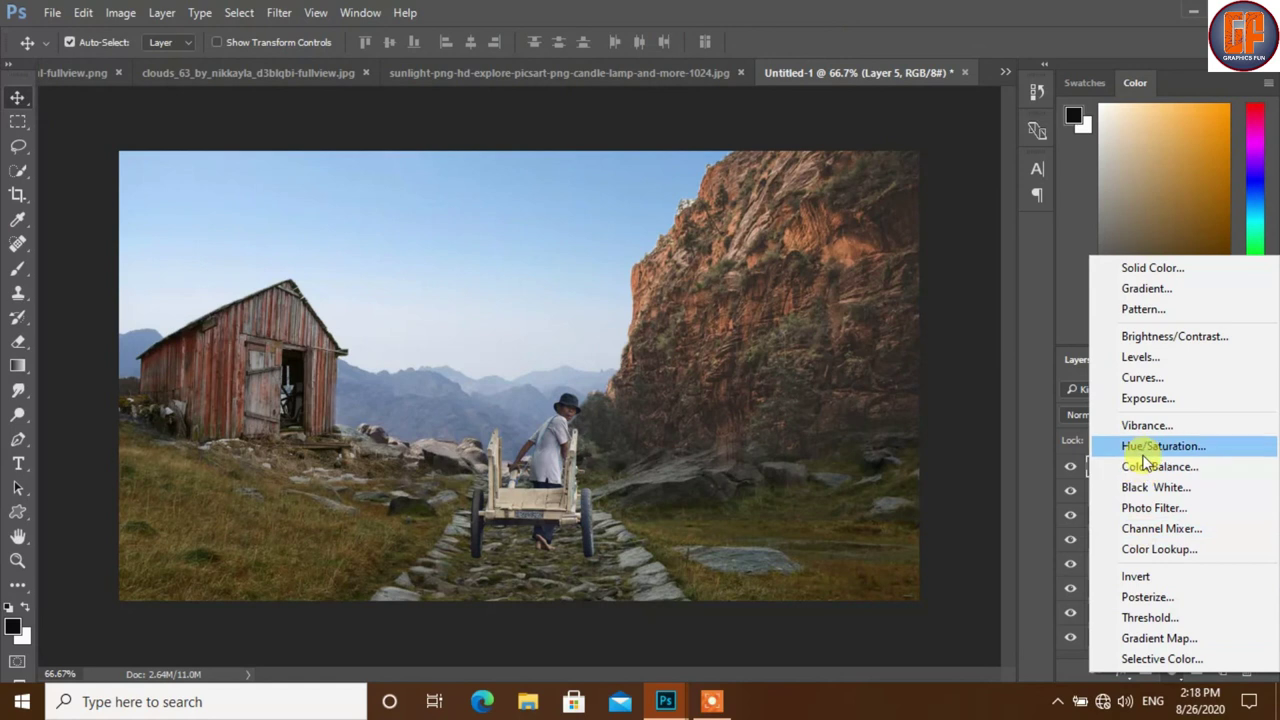
Darken the man slightly with a Curves adjustment clipped to Layer 5, top point lowered.
{"action": "left_click", "coordinate": [1142, 377]}
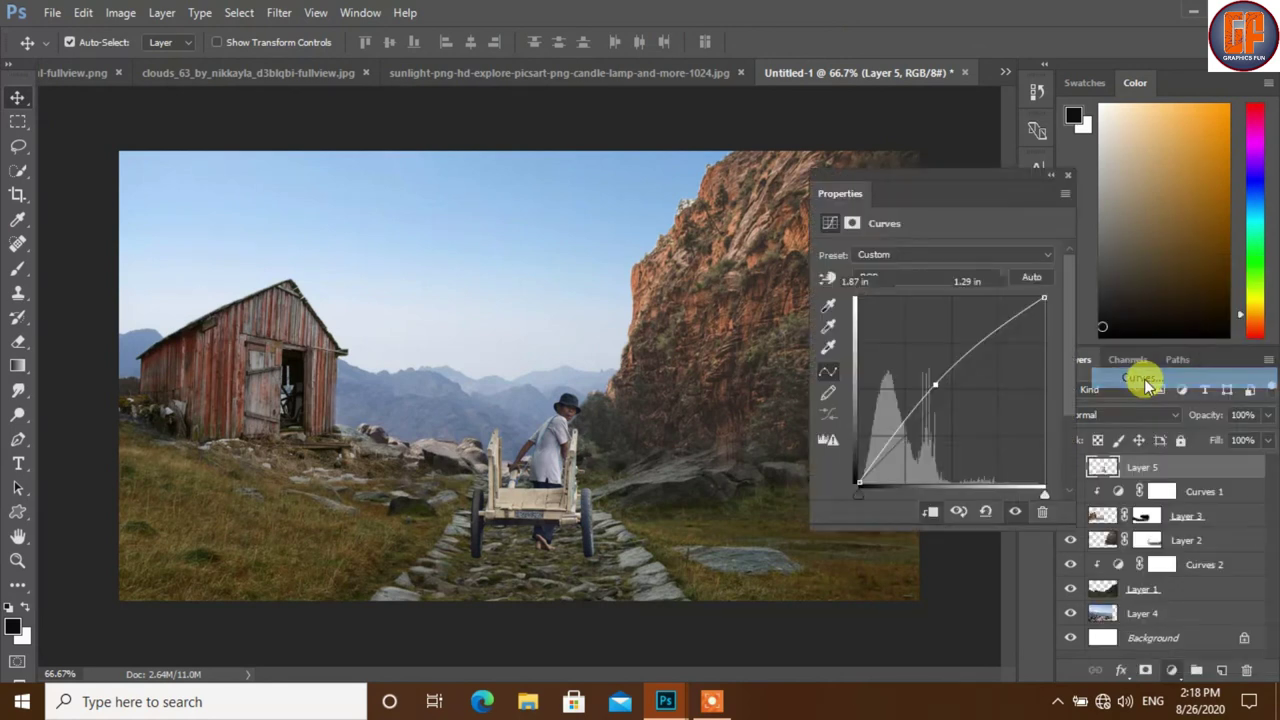
{"action": "left_click", "coordinate": [930, 512]}
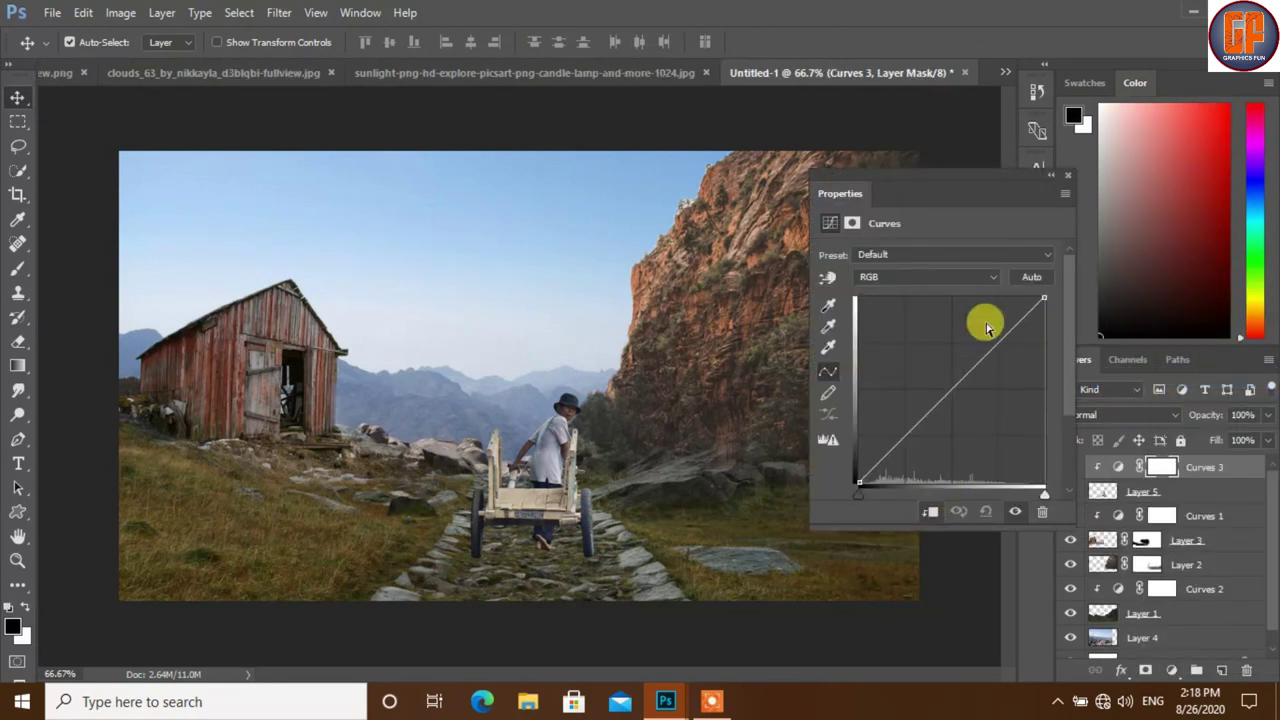
{"action": "left_click_drag", "start_coordinate": [1043, 298], "coordinate": [1041, 334]}
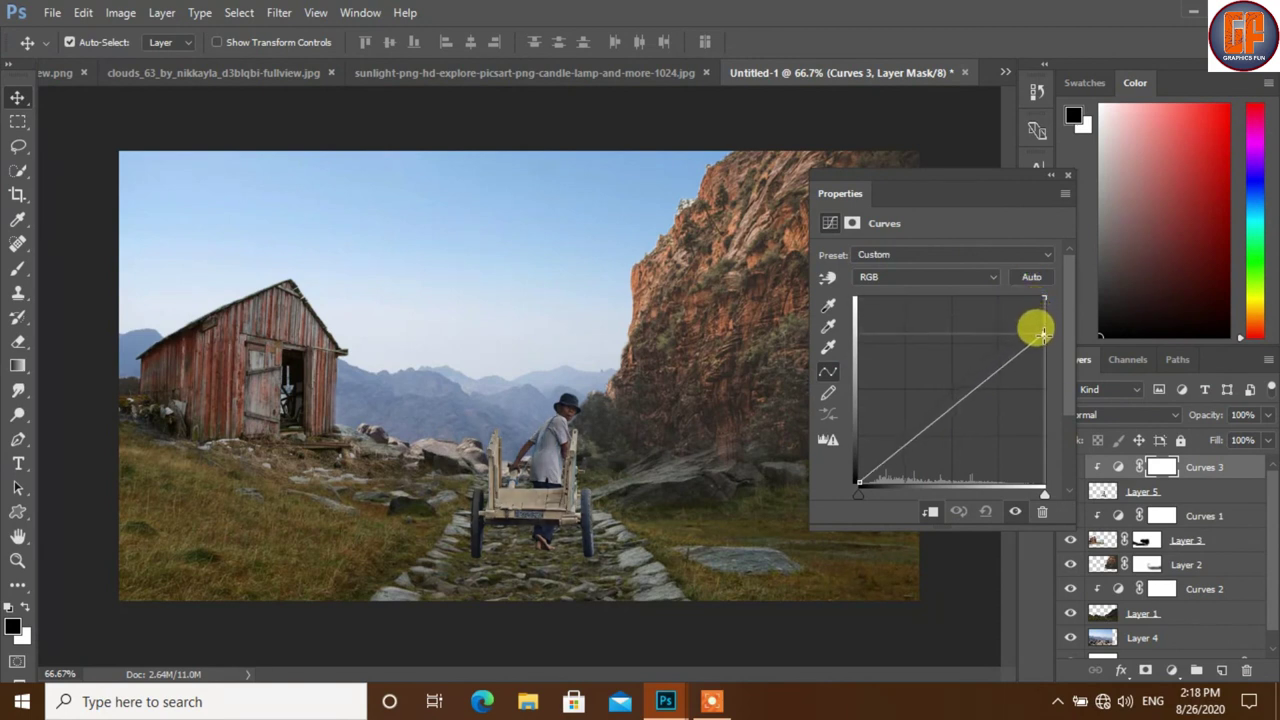
{"action": "left_click", "coordinate": [1068, 178]}
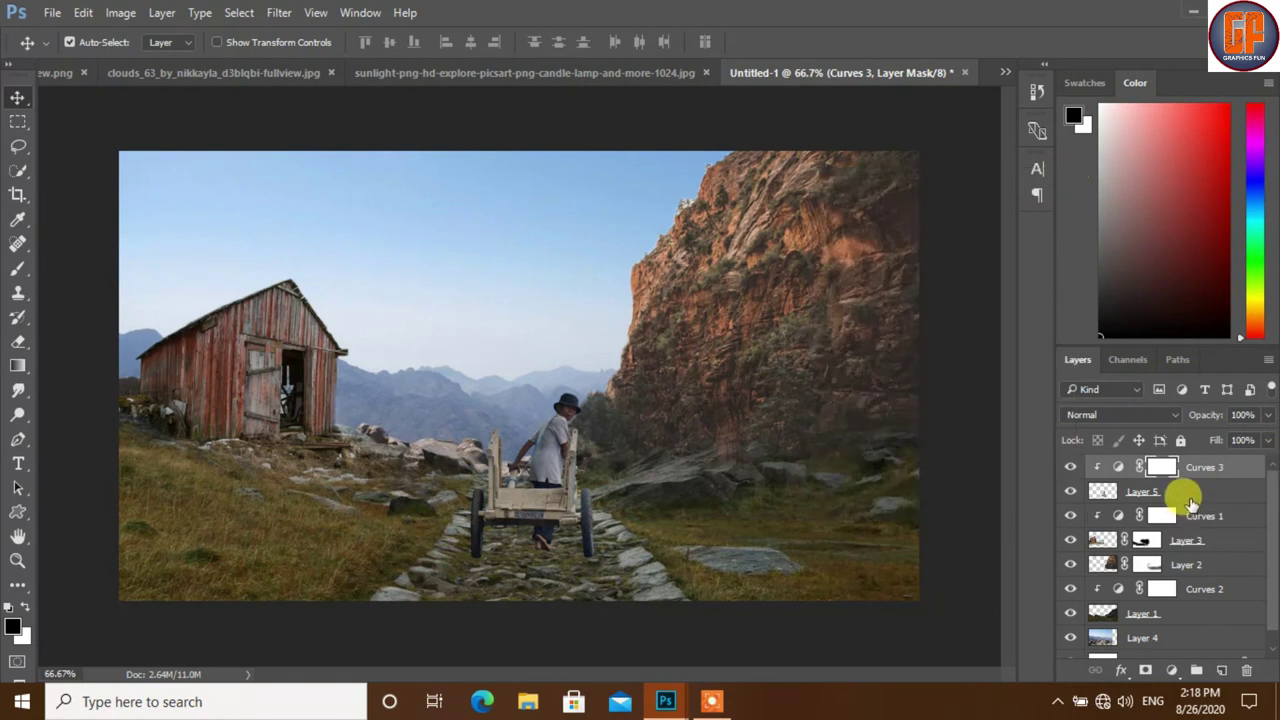
Merge the Curves 3 adjustment and the man's layer into one layer.
{"action": "left_click", "coordinate": [1190, 495], "text": "ctrl"}
{"action": "right_click", "coordinate": [1178, 492]}
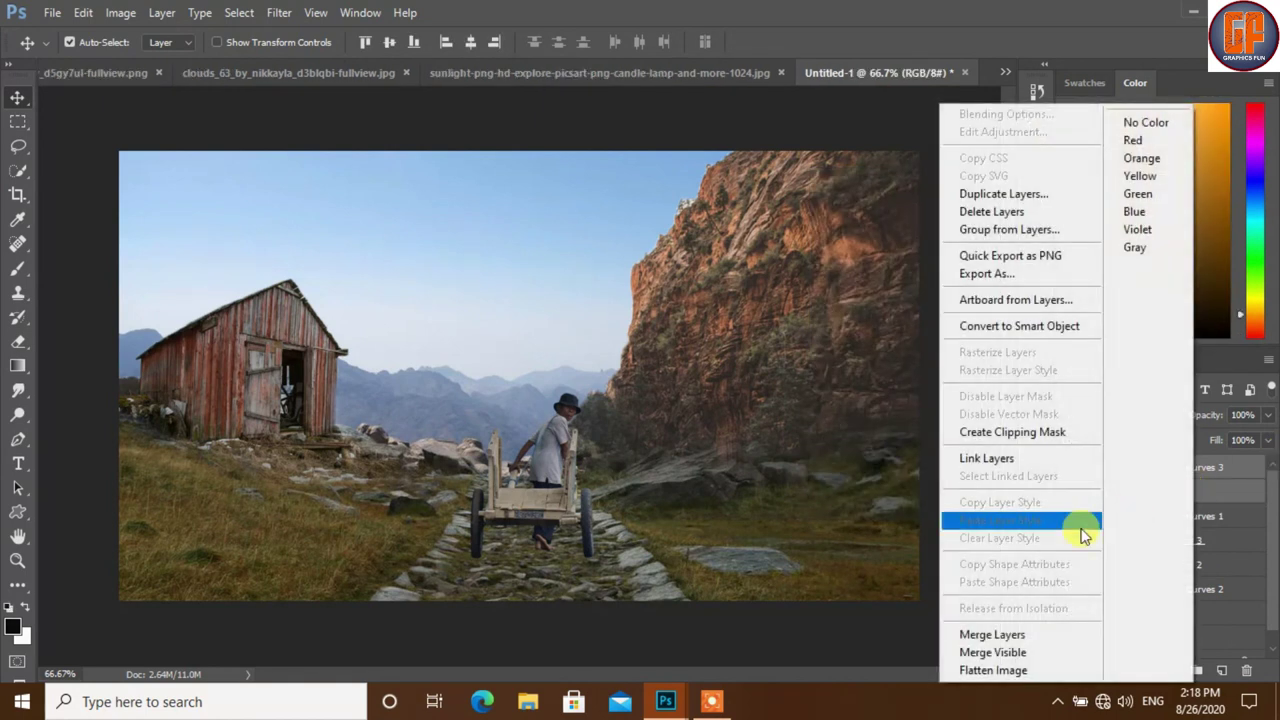
{"action": "left_click", "coordinate": [1040, 632]}
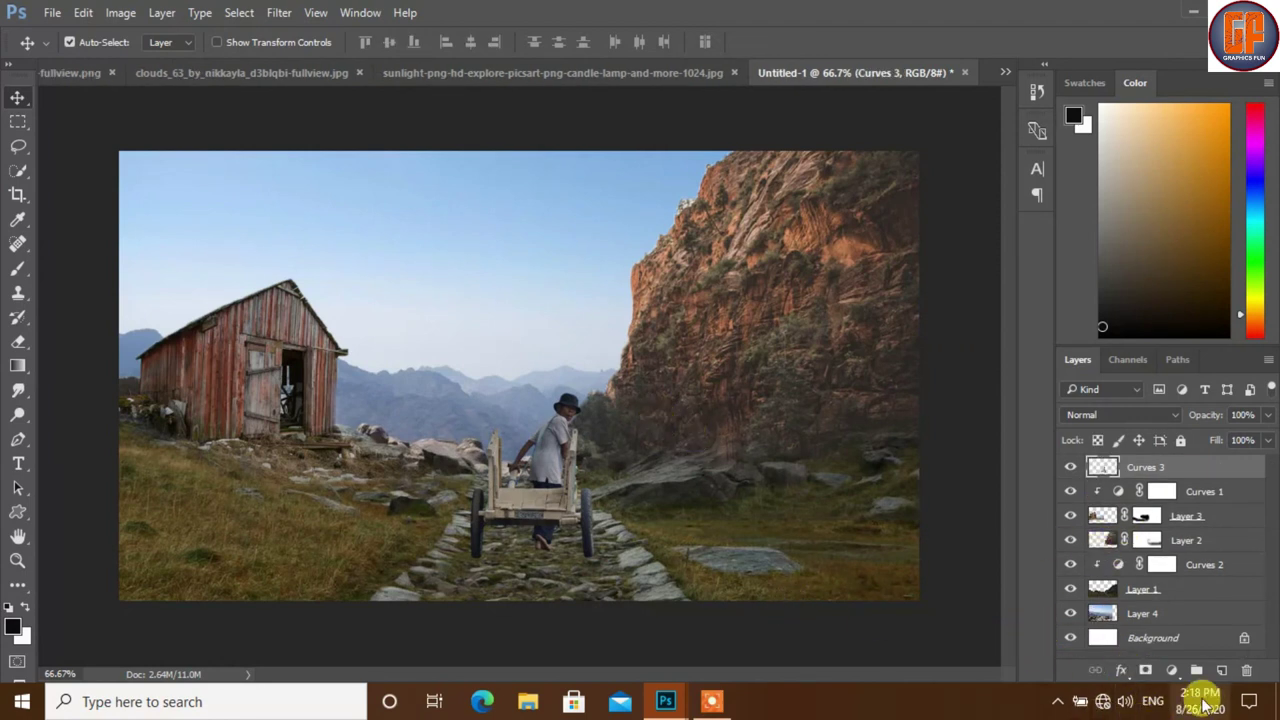
On a new layer below Curves 3, paint a dark shadow under the cart with a 150 px, 100% opacity brush.
{"action": "left_click", "coordinate": [1221, 670]}
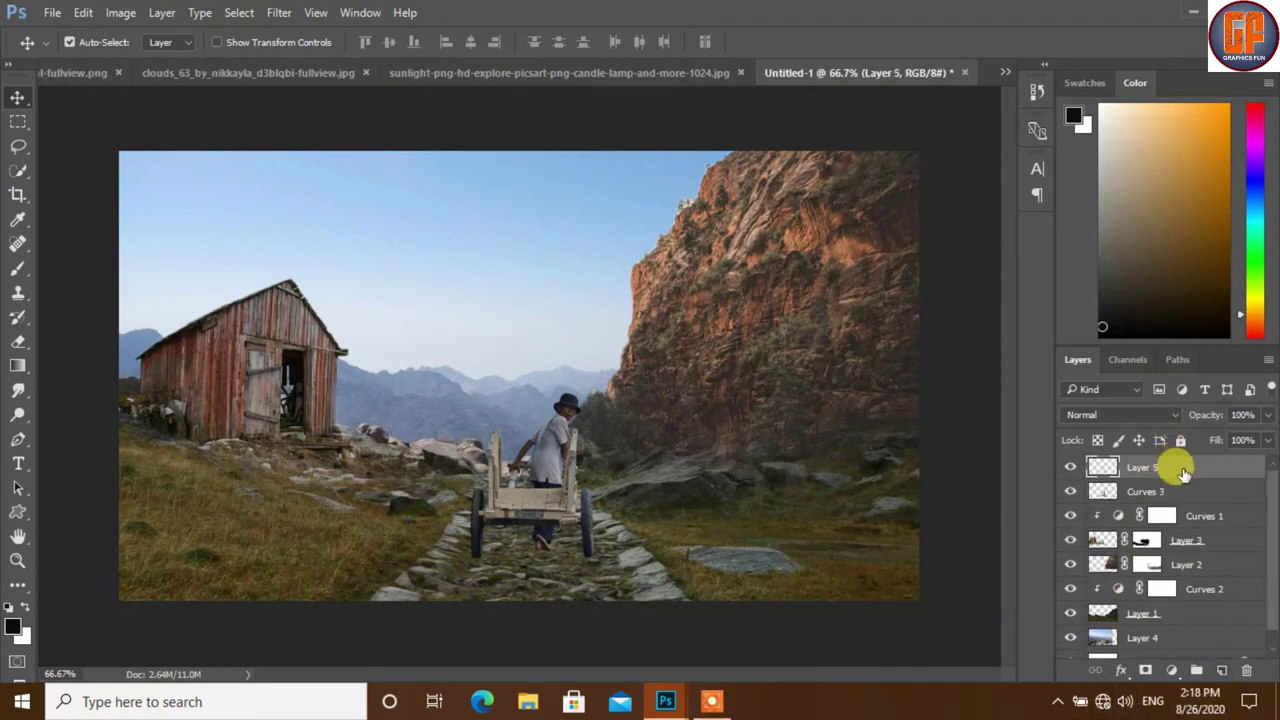
{"action": "left_click_drag", "start_coordinate": [1183, 472], "coordinate": [1180, 500]}
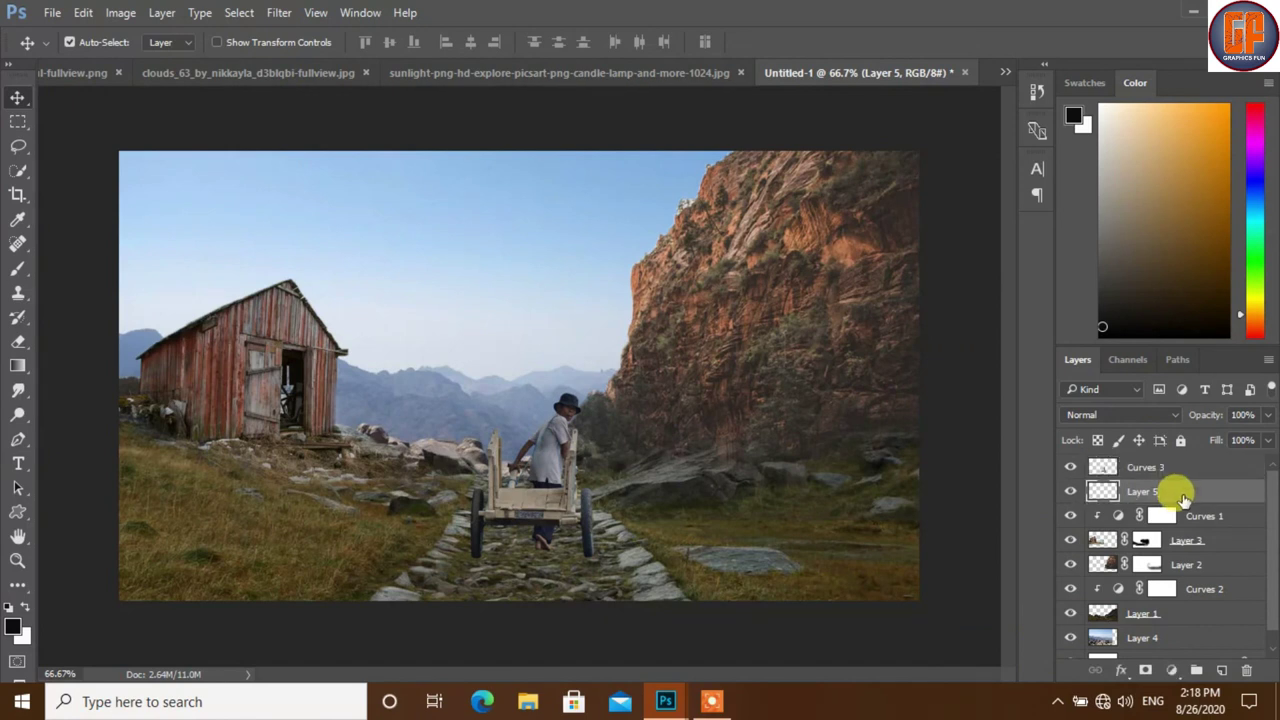
{"action": "left_click", "coordinate": [18, 268]}
{"action": "left_click", "coordinate": [390, 42]}
{"action": "left_click_drag", "start_coordinate": [396, 67], "coordinate": [440, 66]}
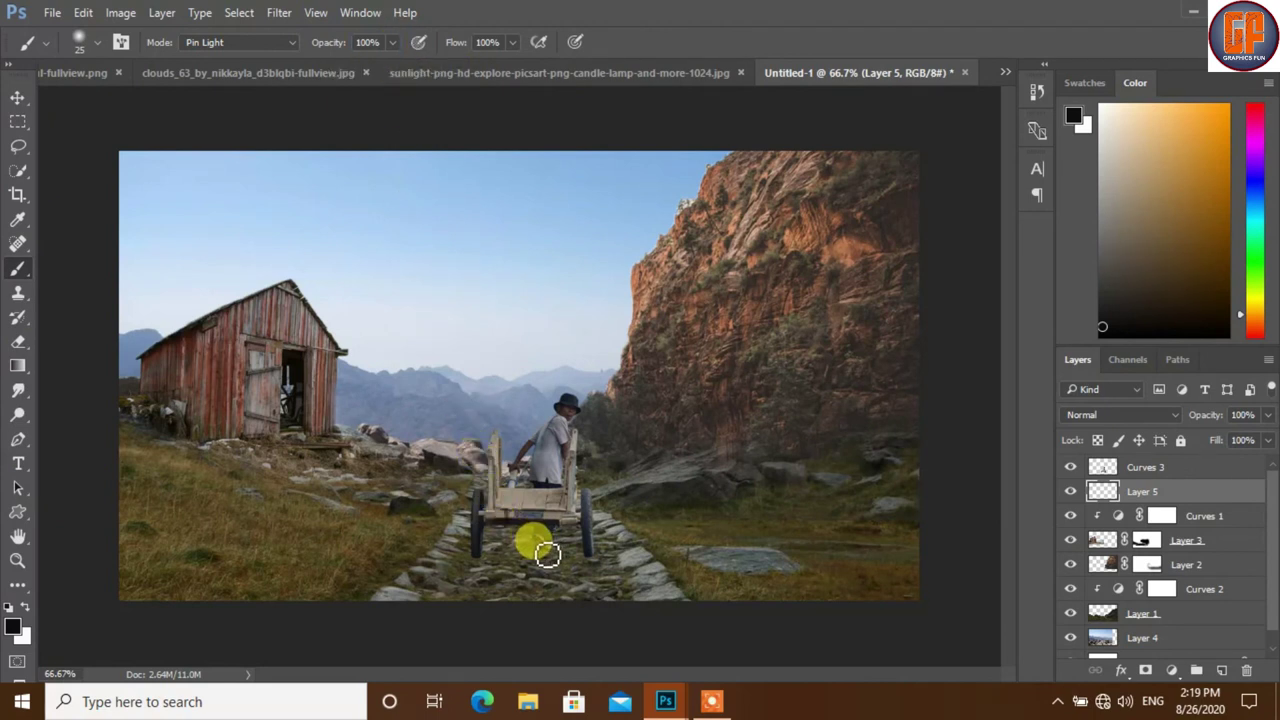
{"action": "key", "text": "bracketright"}
{"action": "key", "text": "bracketright"}
{"action": "key", "text": "bracketright"}
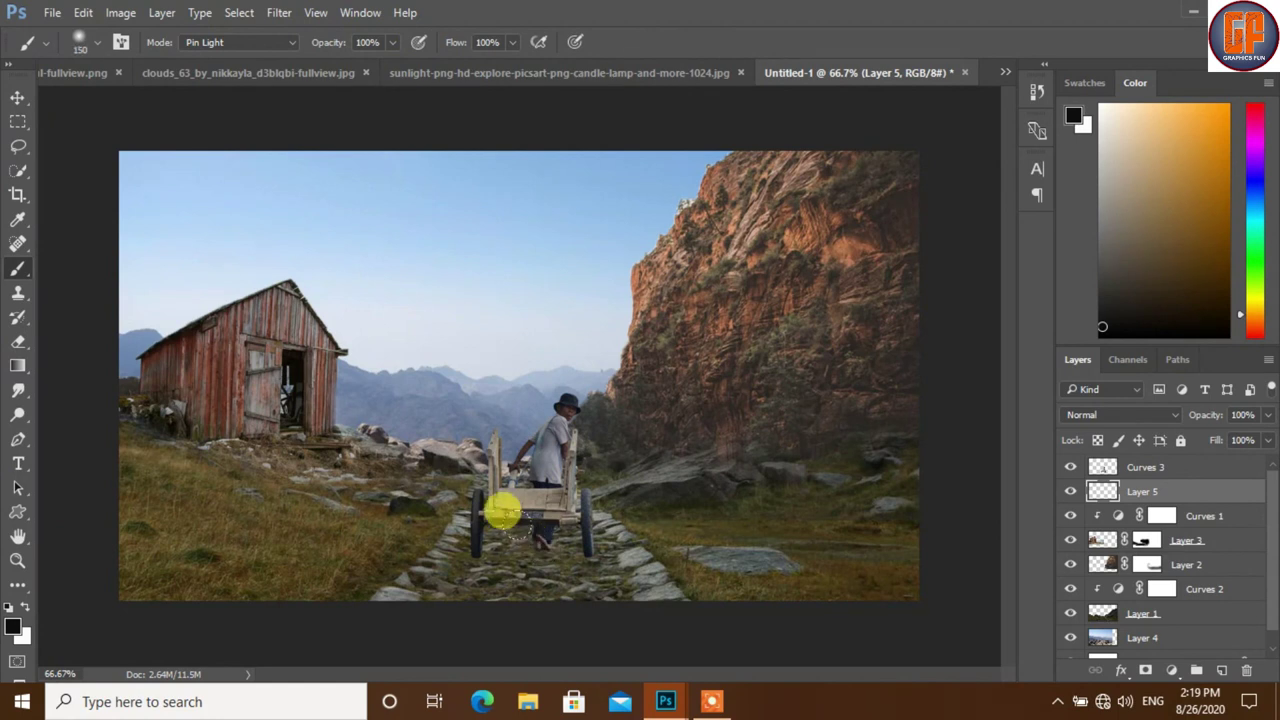
{"action": "left_click", "coordinate": [505, 514]}
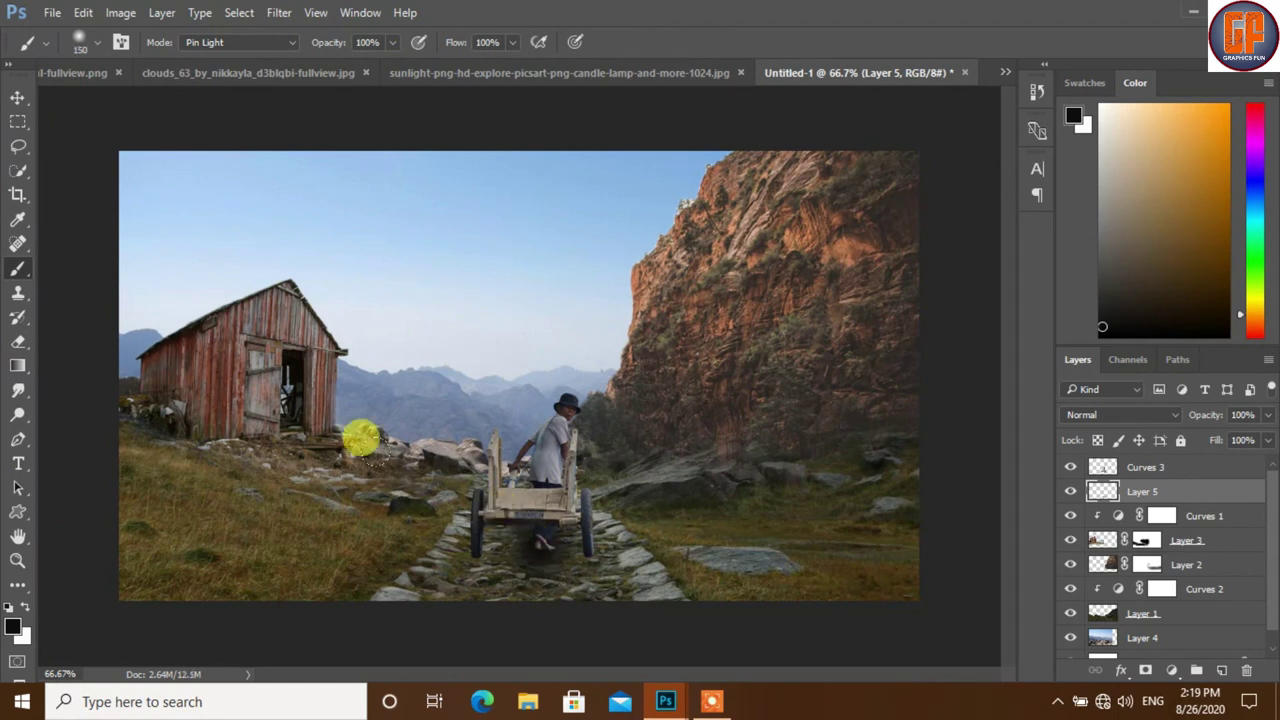
{"action": "left_click", "coordinate": [19, 97]}
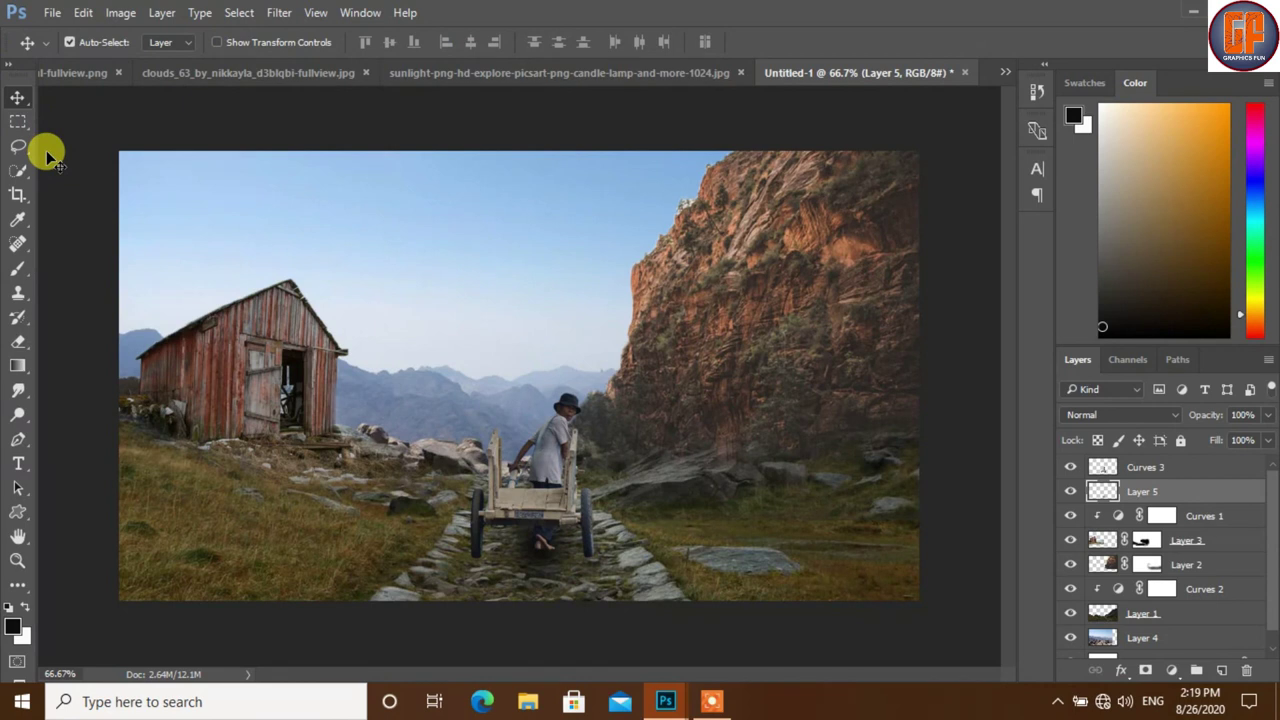
Squash Layer 5's shadow to about 27.4% height, widen it, and set it beneath the wheels.
{"action": "key", "text": "ctrl+t"}
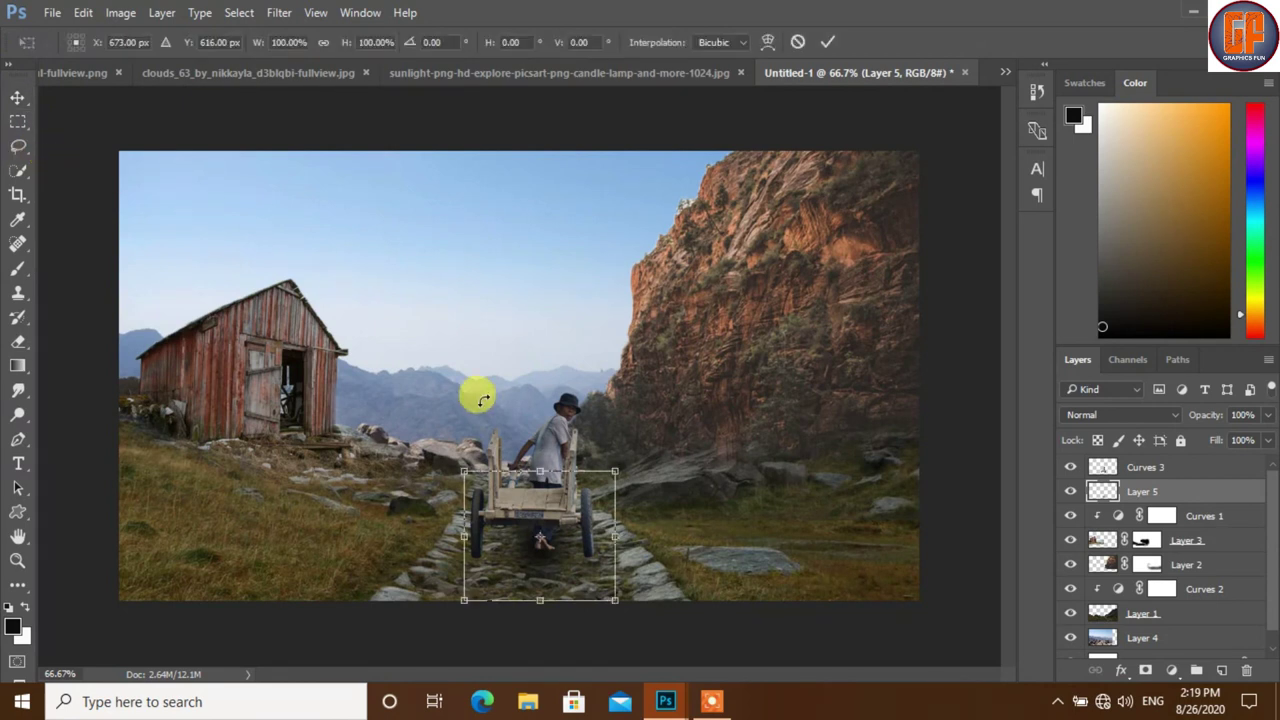
{"action": "left_click_drag", "start_coordinate": [540, 470], "coordinate": [540, 573]}
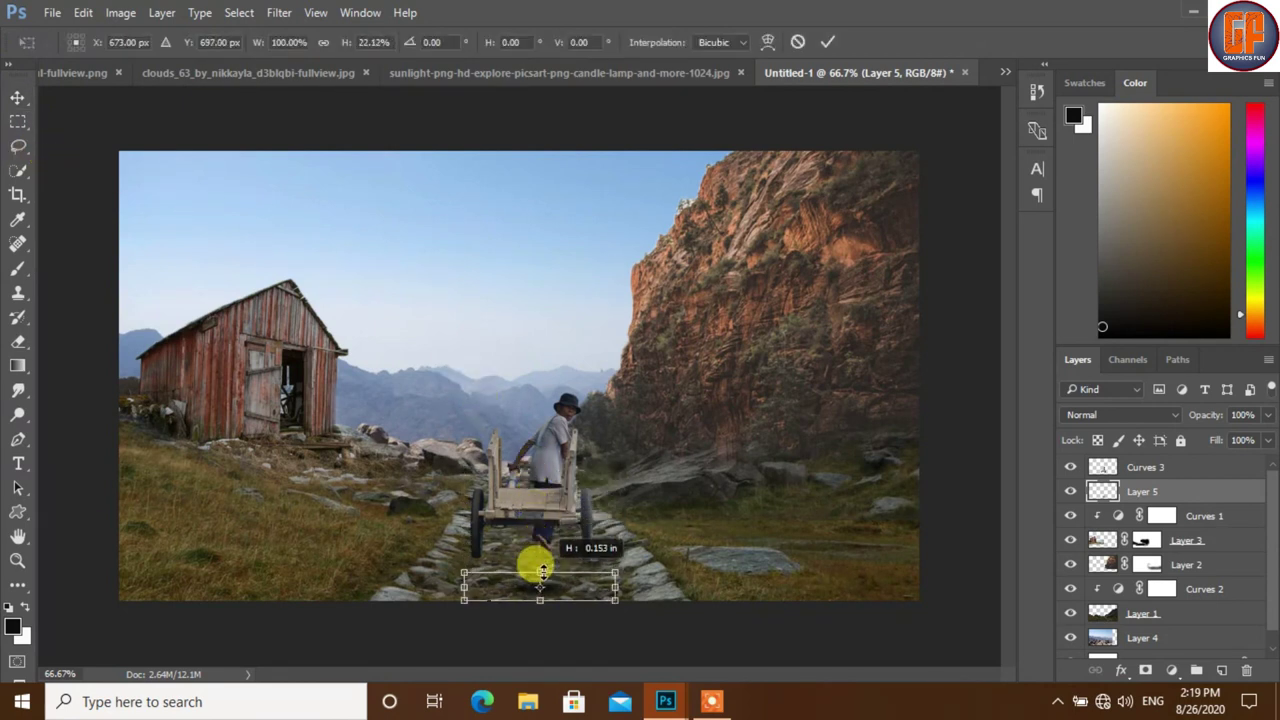
{"action": "left_click_drag", "start_coordinate": [640, 588], "coordinate": [730, 588]}
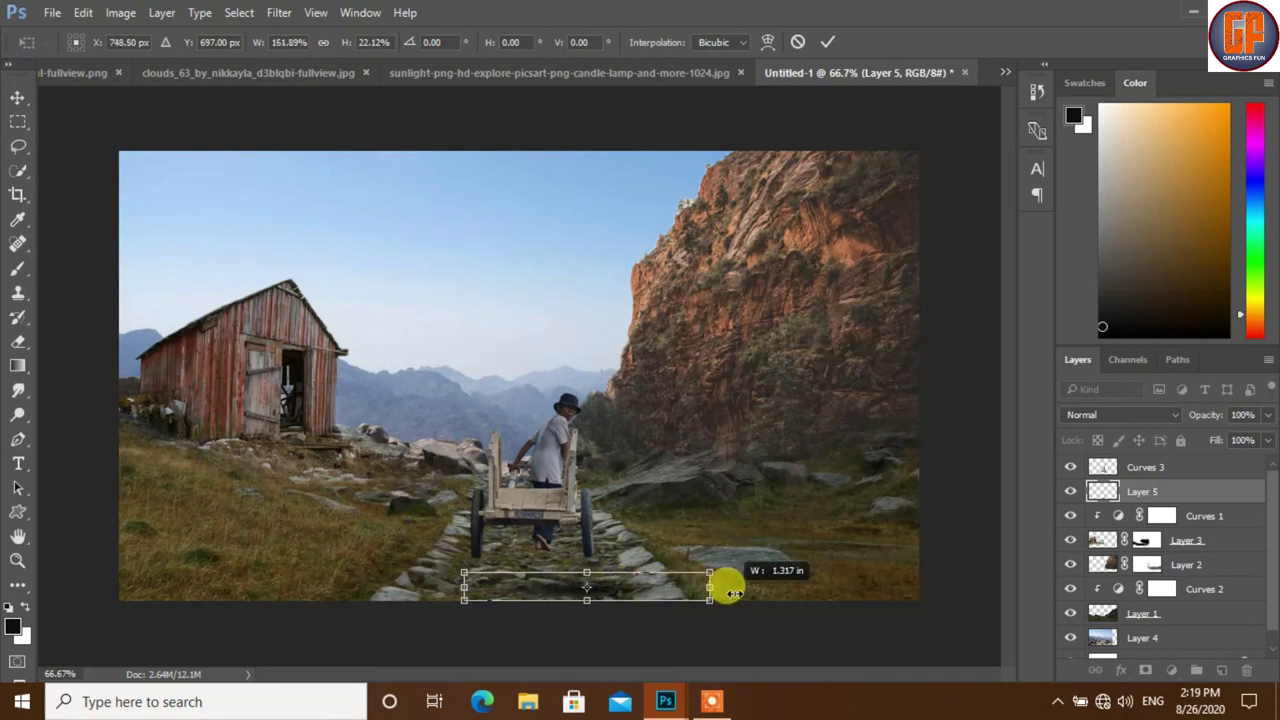
{"action": "left_click_drag", "start_coordinate": [464, 588], "coordinate": [392, 586]}
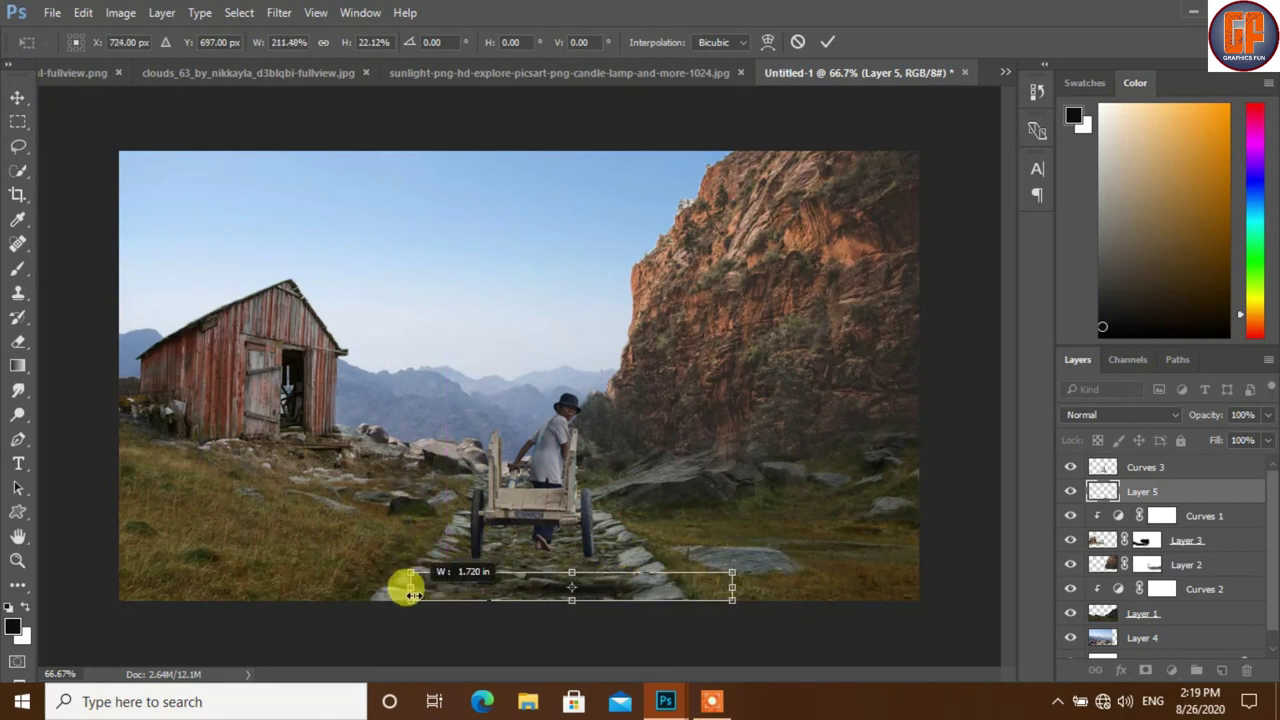
{"action": "left_click_drag", "start_coordinate": [612, 598], "coordinate": [570, 551]}
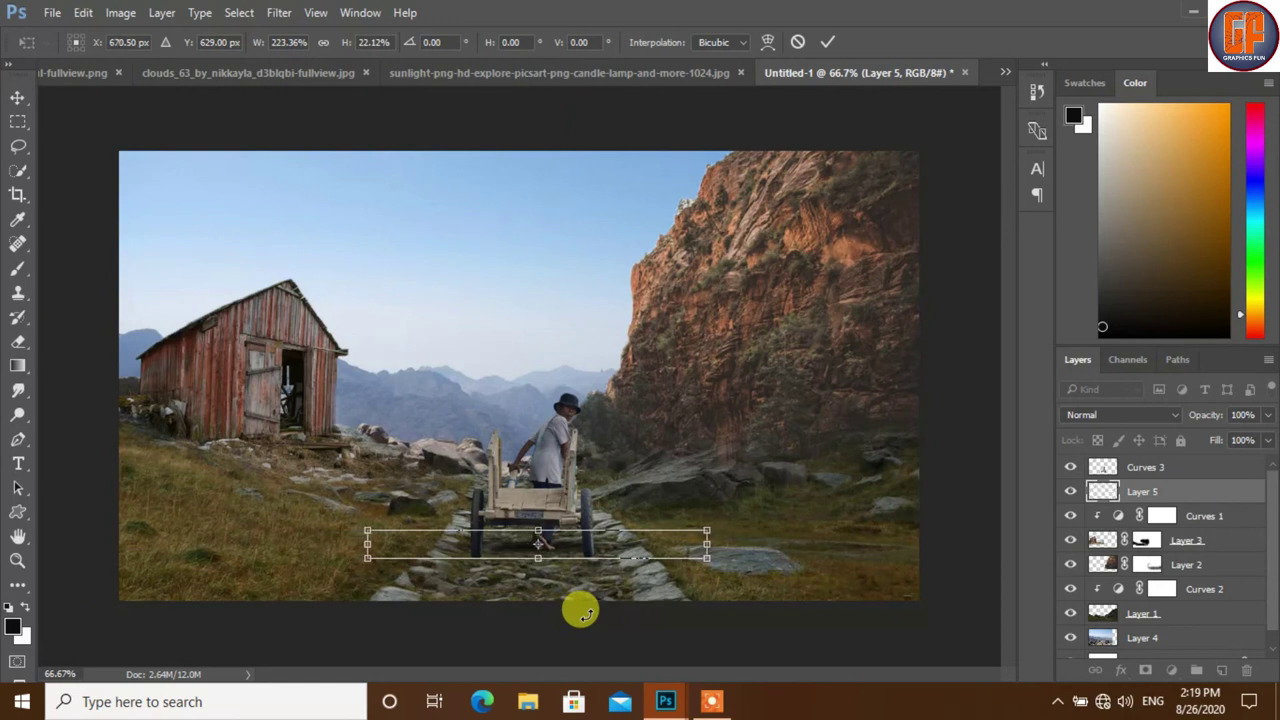
{"action": "key", "text": "Left"}
{"action": "key", "text": "Left"}
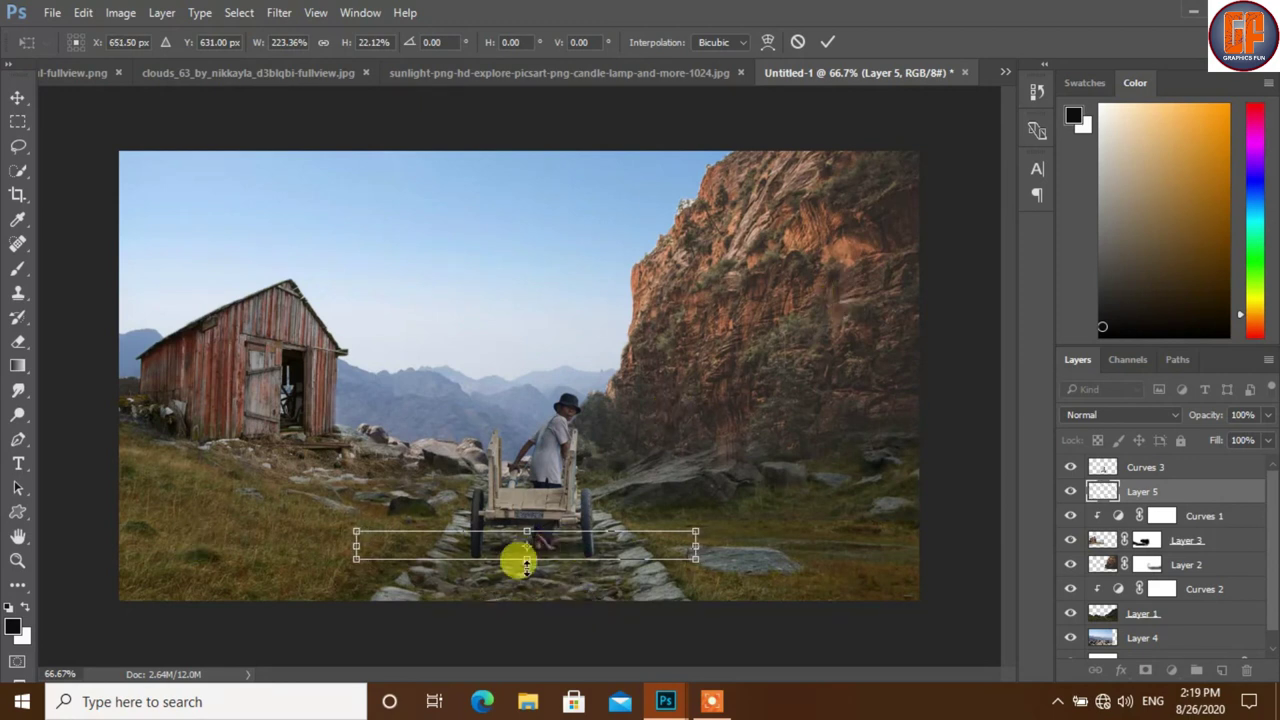
{"action": "mouse_move", "coordinate": [526, 560]}
{"action": "left_mouse_down"}
{"action": "mouse_move", "coordinate": [526, 576]}
{"action": "mouse_move", "coordinate": [576, 556]}
{"action": "mouse_move", "coordinate": [536, 533]}
{"action": "left_mouse_up"}
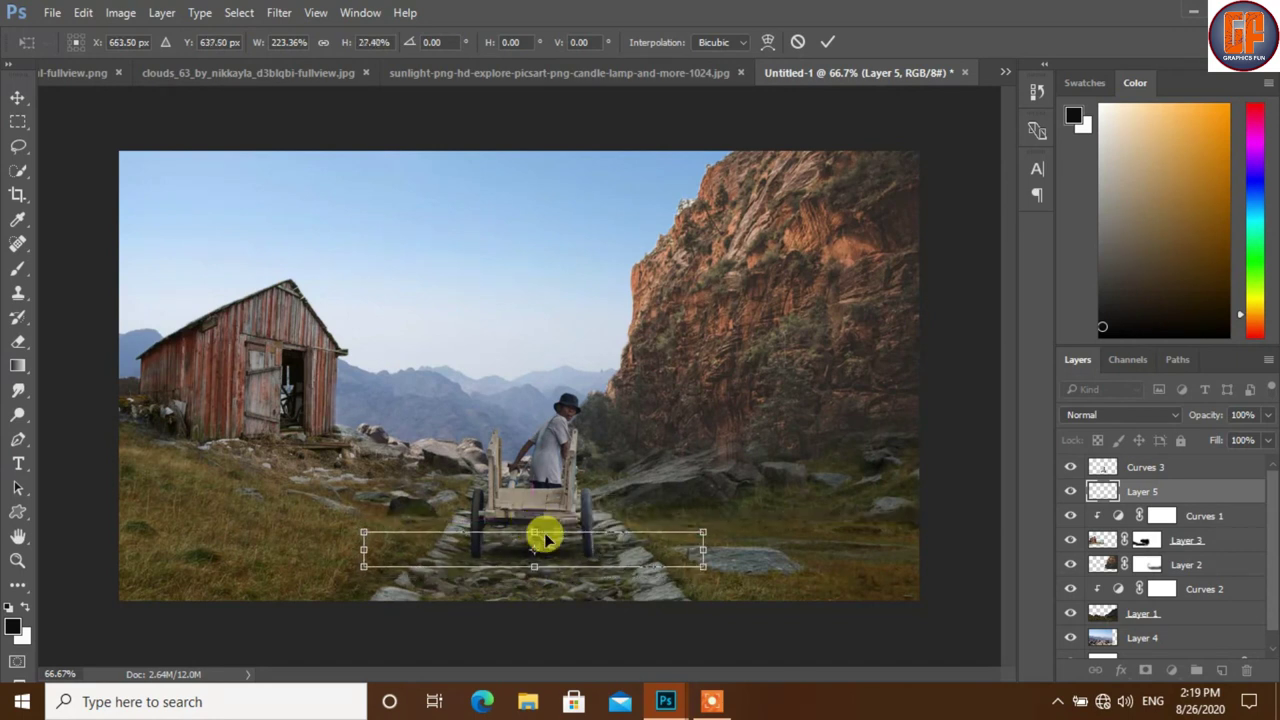
{"action": "left_click", "coordinate": [828, 41]}
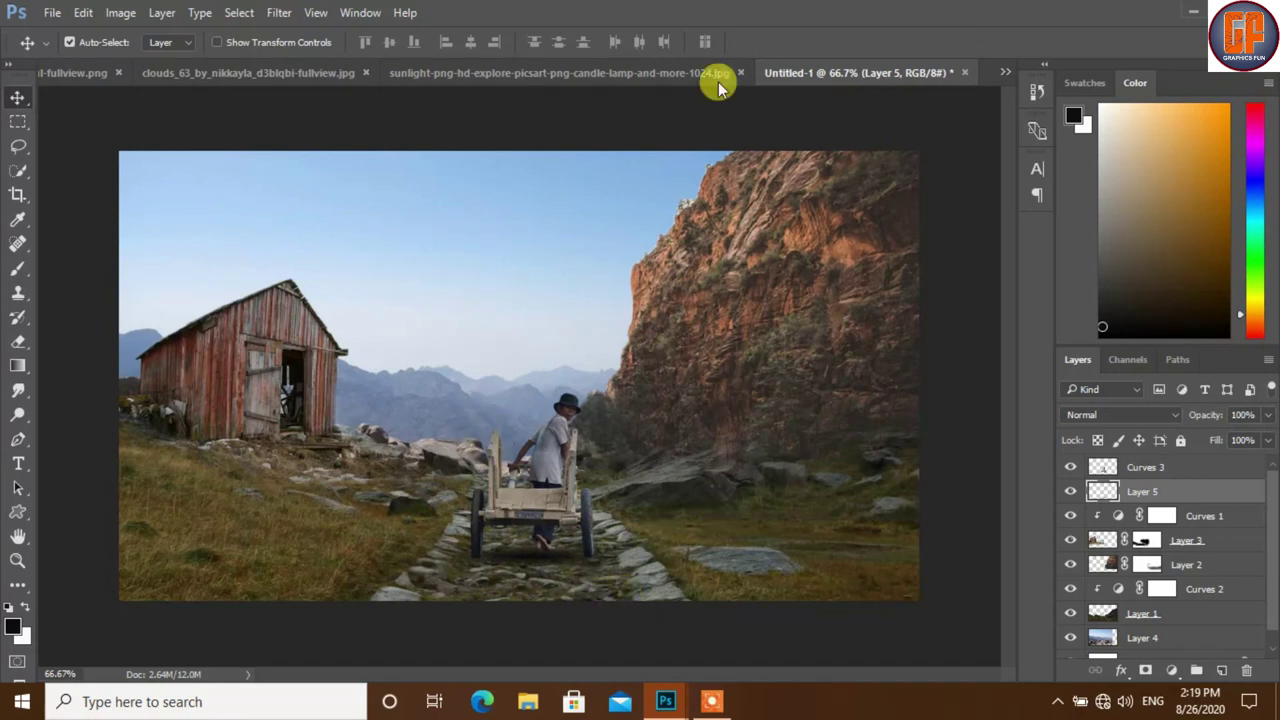
Float the bush image and drag it into the Untitled-1 composite as Layer 6.
{"action": "left_click", "coordinate": [650, 71]}
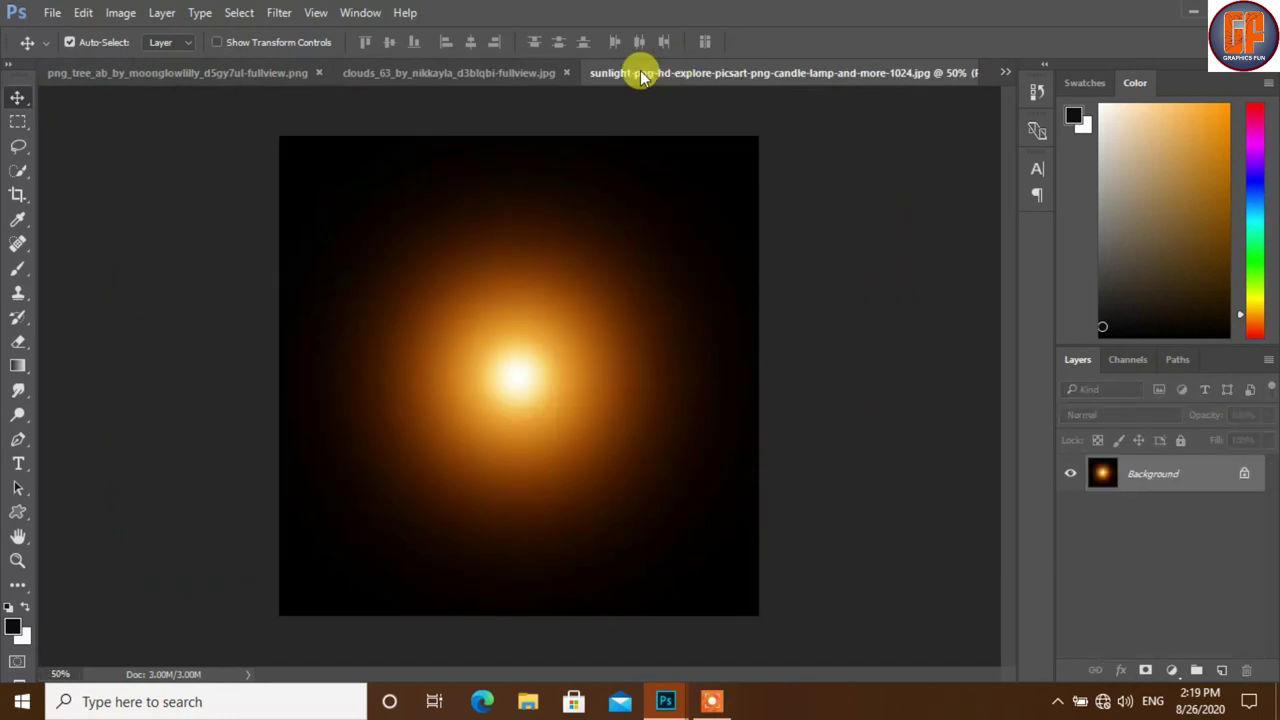
{"action": "left_click", "coordinate": [1005, 72]}
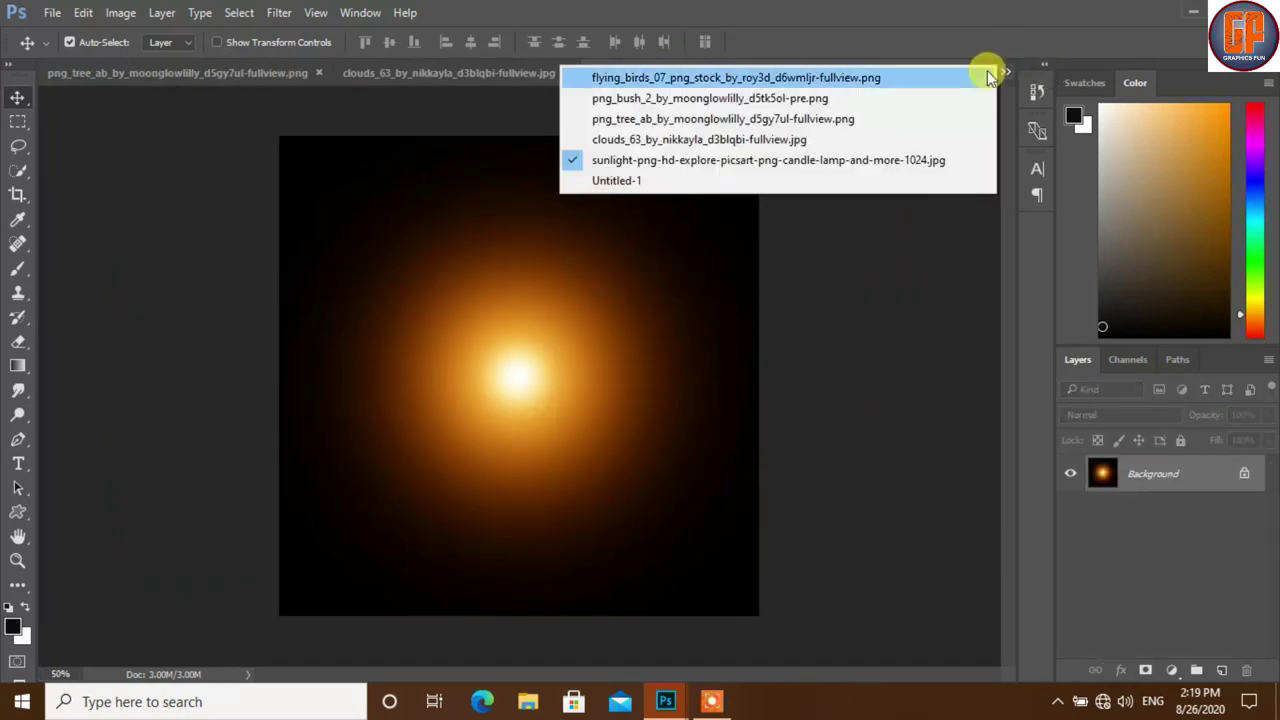
{"action": "left_click", "coordinate": [797, 99]}
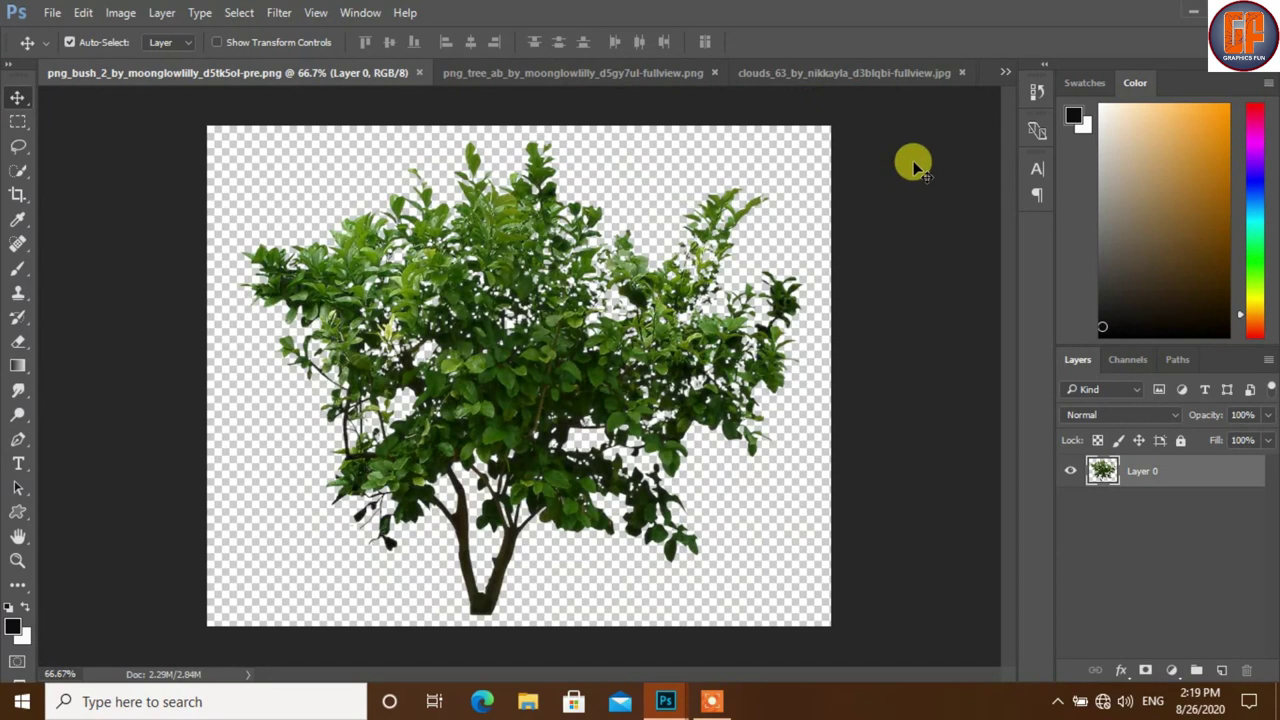
{"action": "left_click_drag", "start_coordinate": [218, 74], "coordinate": [497, 128]}
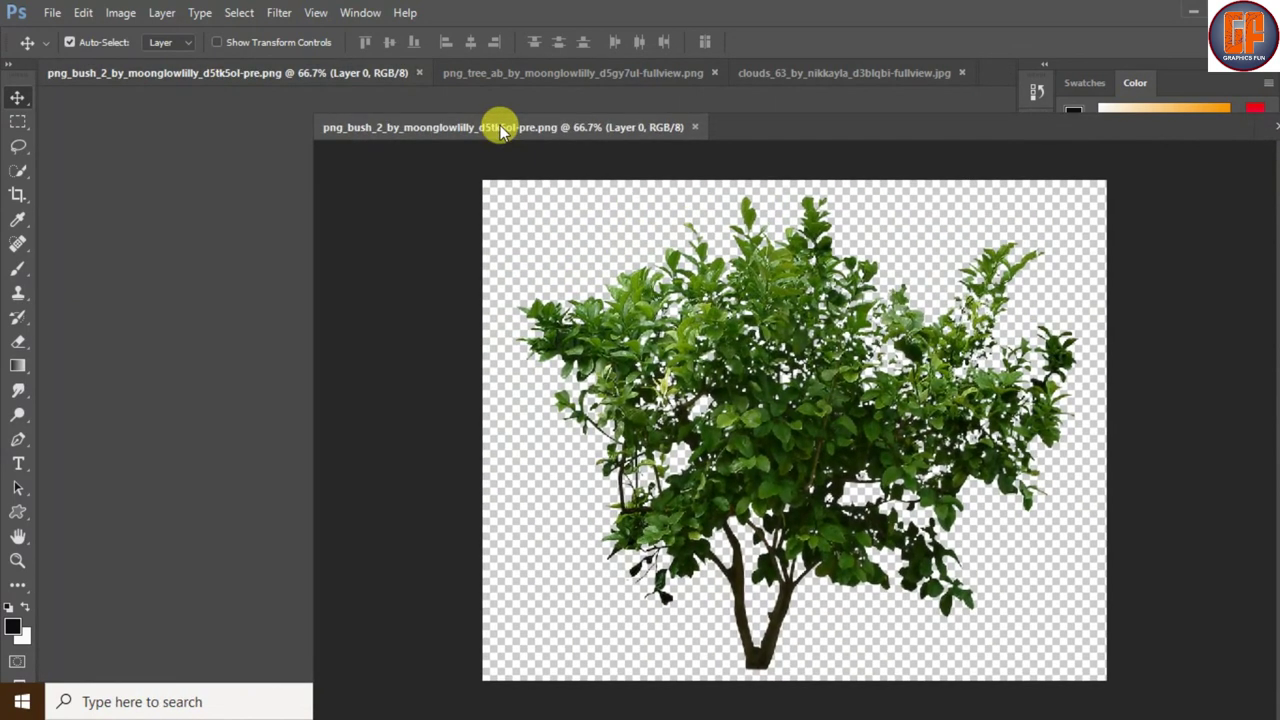
{"action": "left_click", "coordinate": [990, 72]}
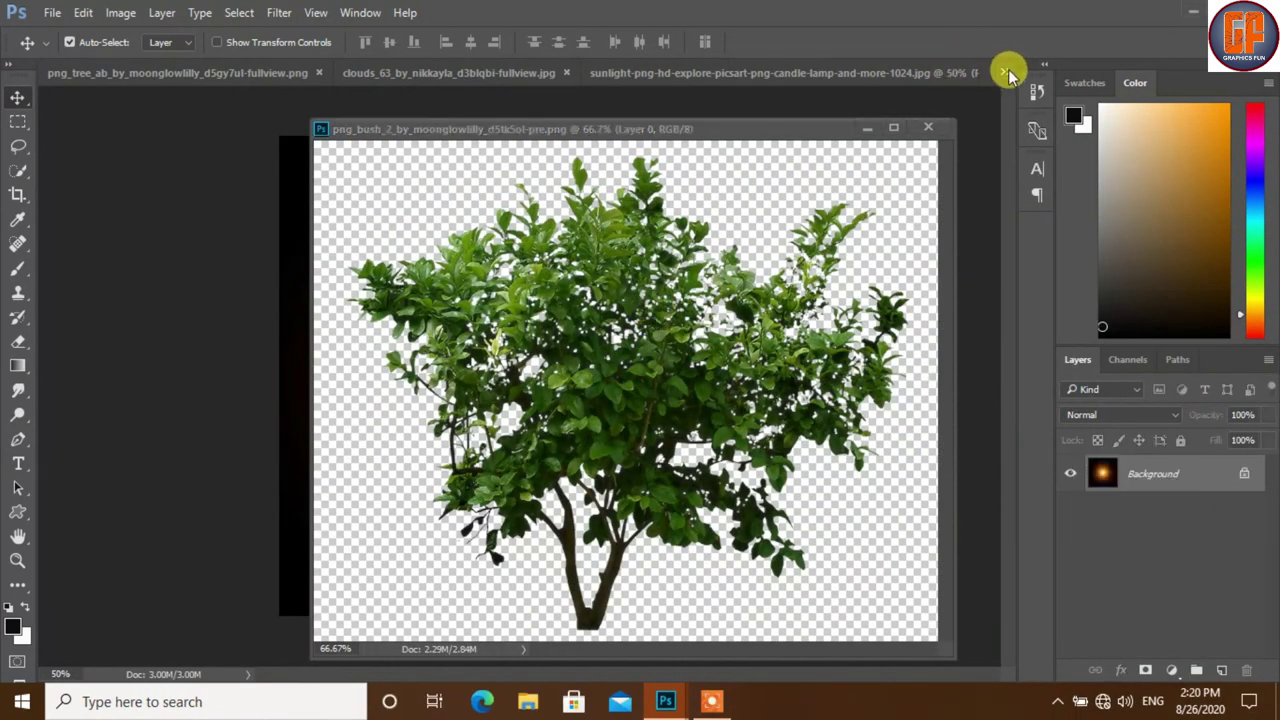
{"action": "left_click", "coordinate": [1005, 73]}
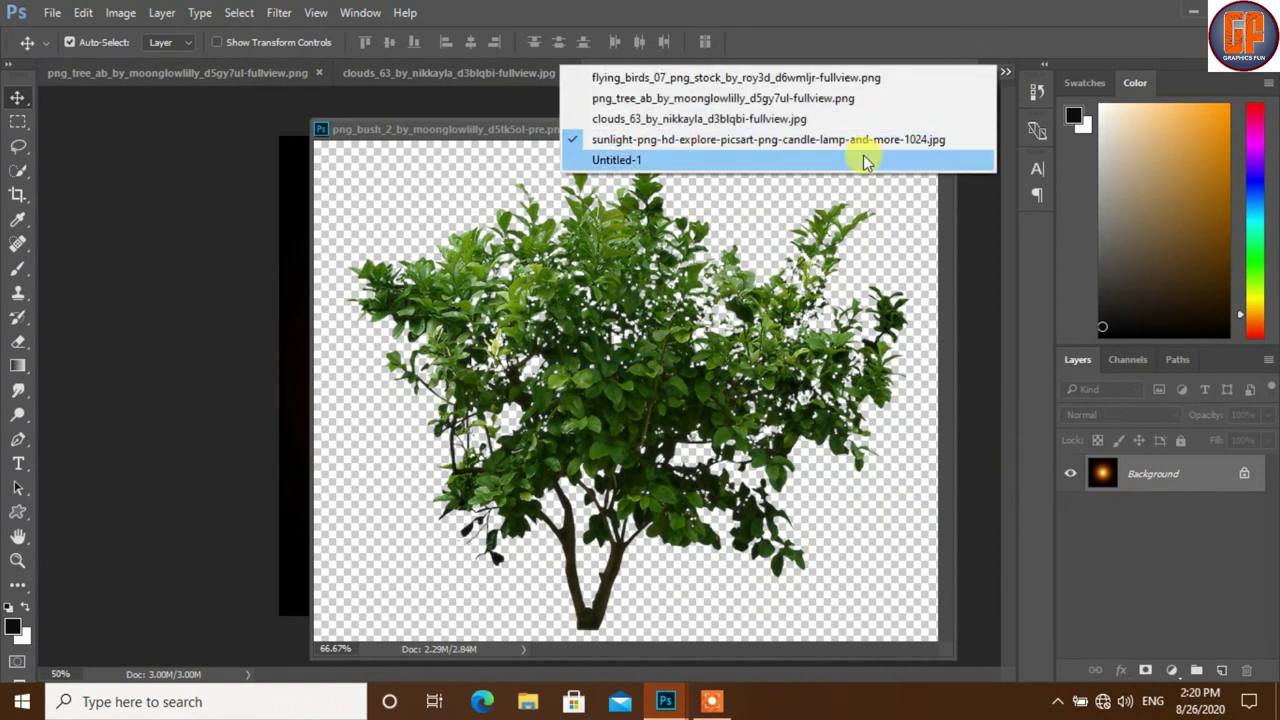
{"action": "left_click", "coordinate": [863, 155]}
{"action": "left_click_drag", "start_coordinate": [686, 131], "coordinate": [807, 150]}
{"action": "left_click_drag", "start_coordinate": [751, 271], "coordinate": [252, 467]}
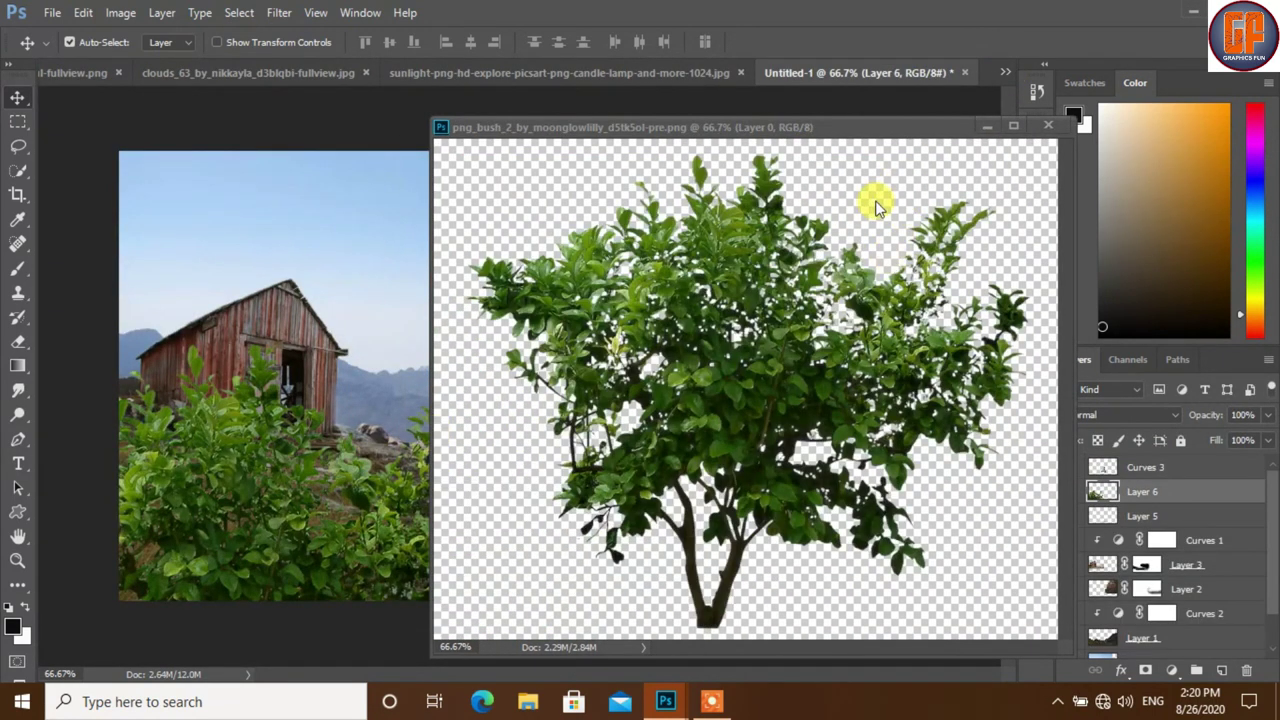
{"action": "left_click", "coordinate": [987, 127]}
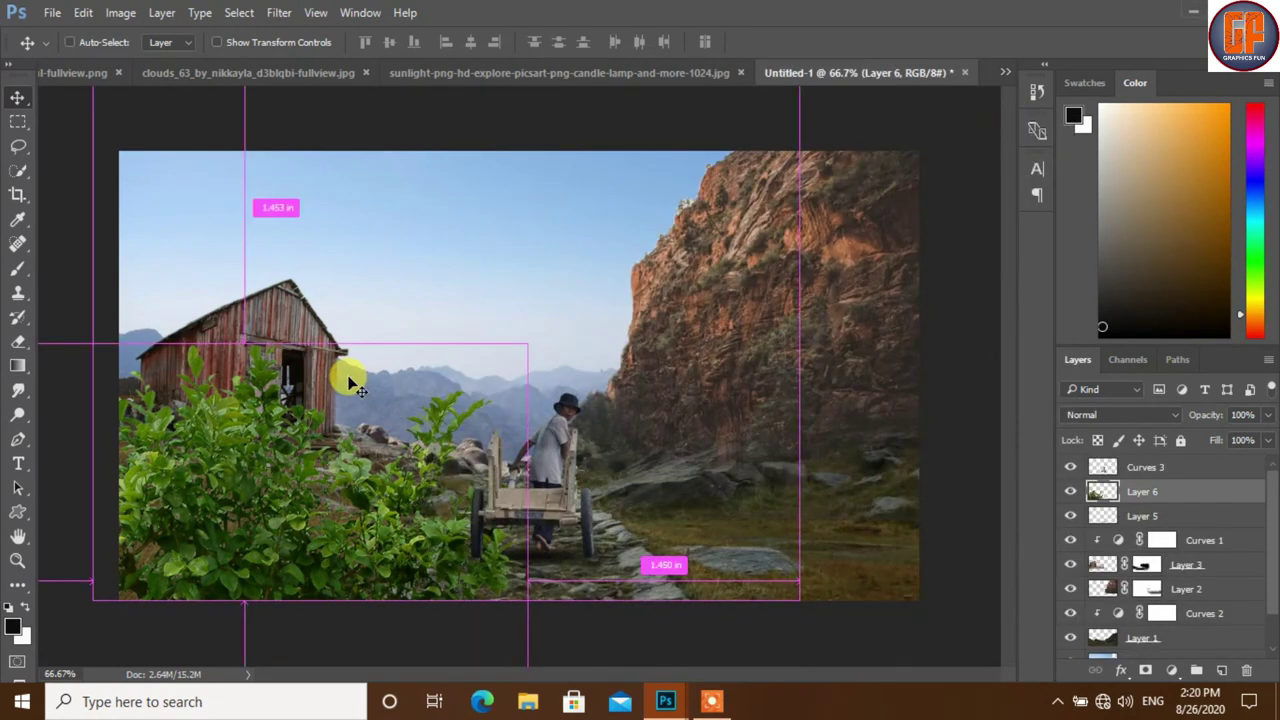
Shrink the bush and place it beside the barn.
{"action": "key", "text": "ctrl+t"}
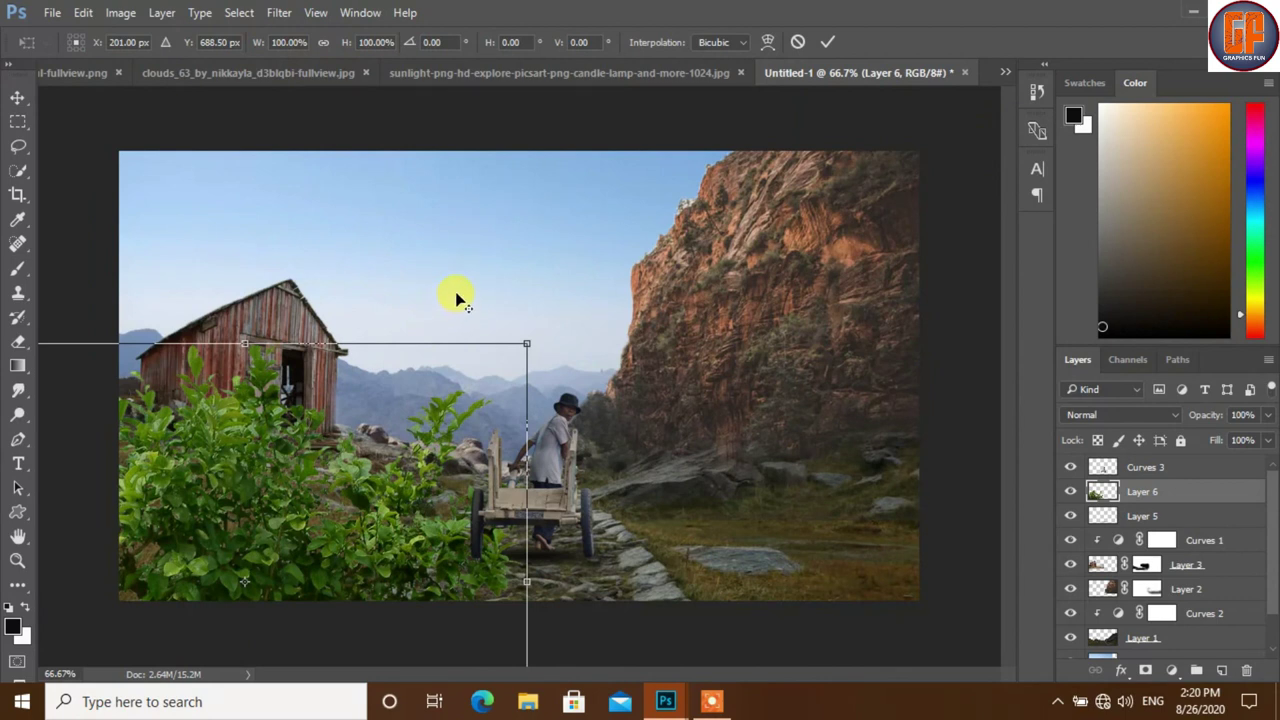
{"action": "mouse_move", "coordinate": [523, 347]}
{"action": "left_mouse_down"}
{"action": "mouse_move", "coordinate": [274, 514]}
{"action": "mouse_move", "coordinate": [240, 521]}
{"action": "left_mouse_up"}
{"action": "left_click_drag", "start_coordinate": [245, 570], "coordinate": [197, 427]}
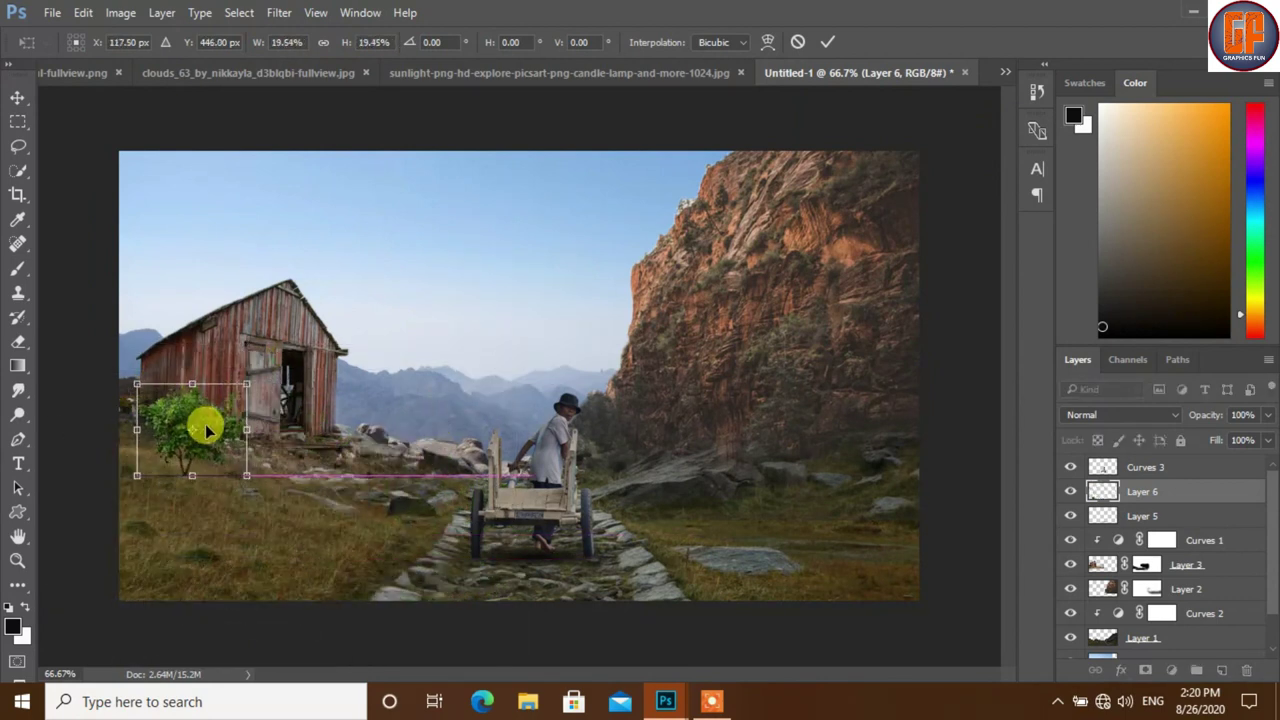
{"action": "left_click", "coordinate": [828, 42]}
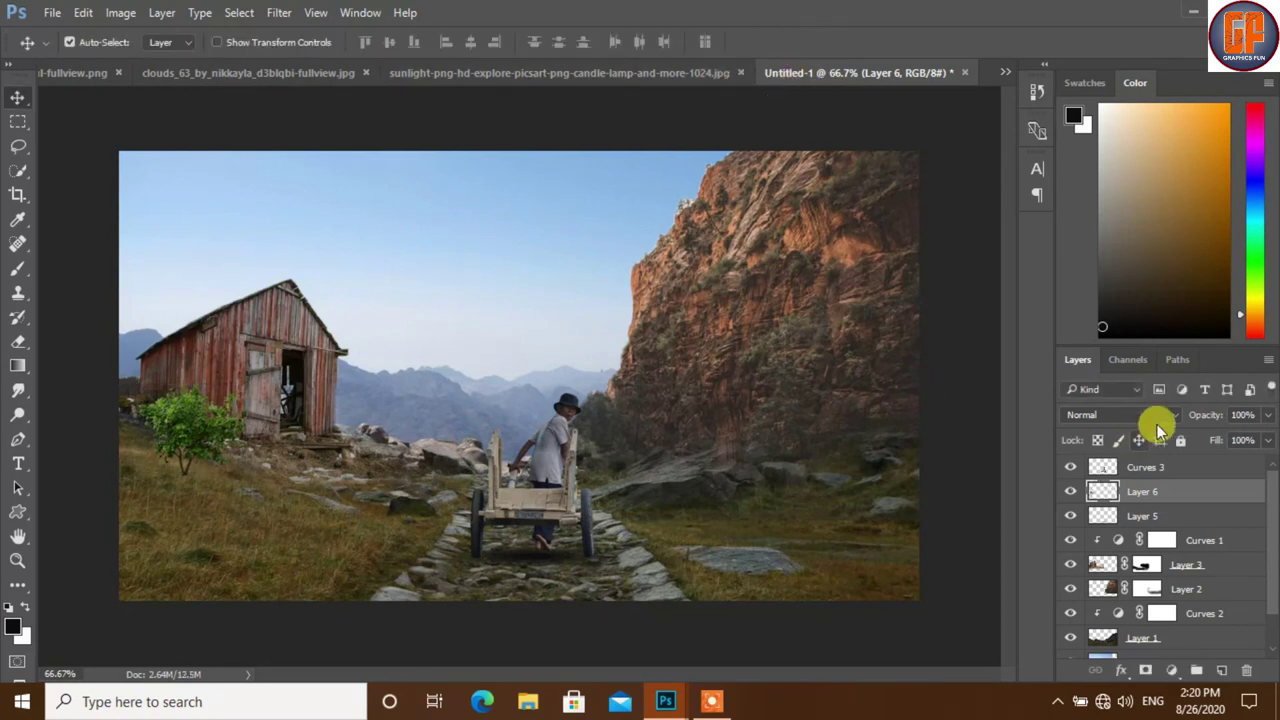
Mask the bush's base into the grass and duplicate the bush layer.
{"action": "left_click", "coordinate": [1145, 669]}
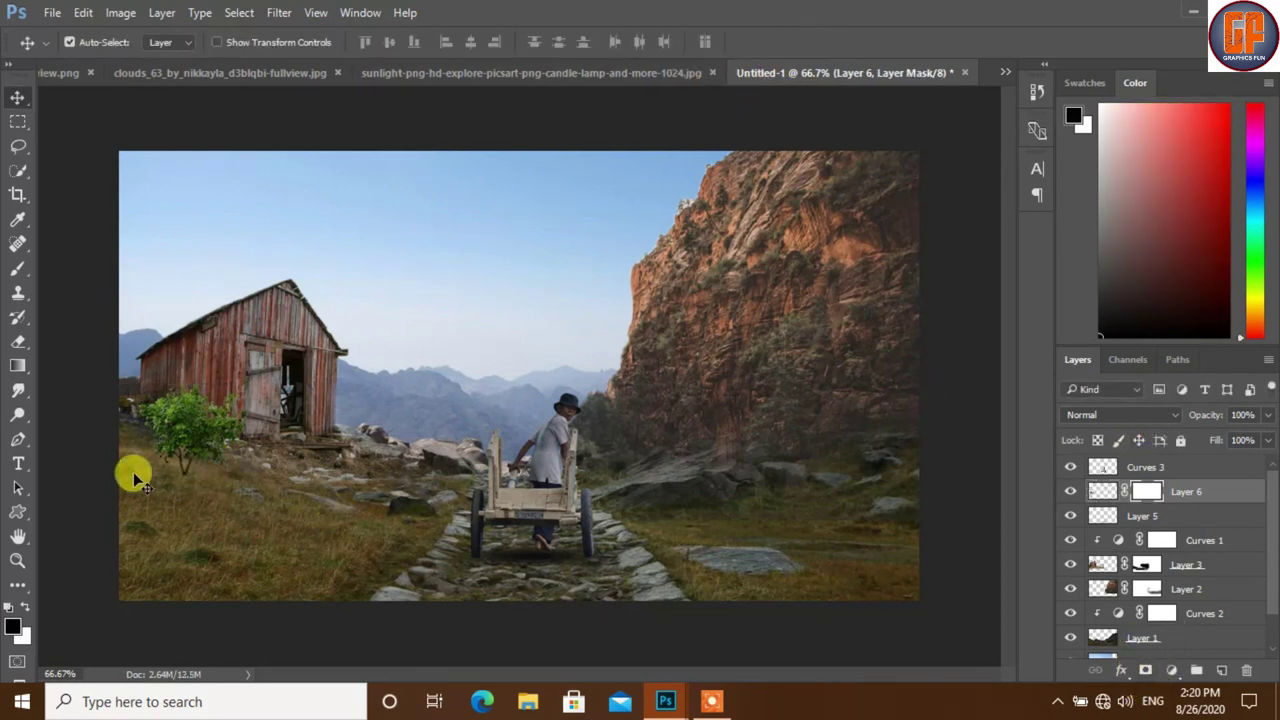
{"action": "left_click", "coordinate": [17, 270]}
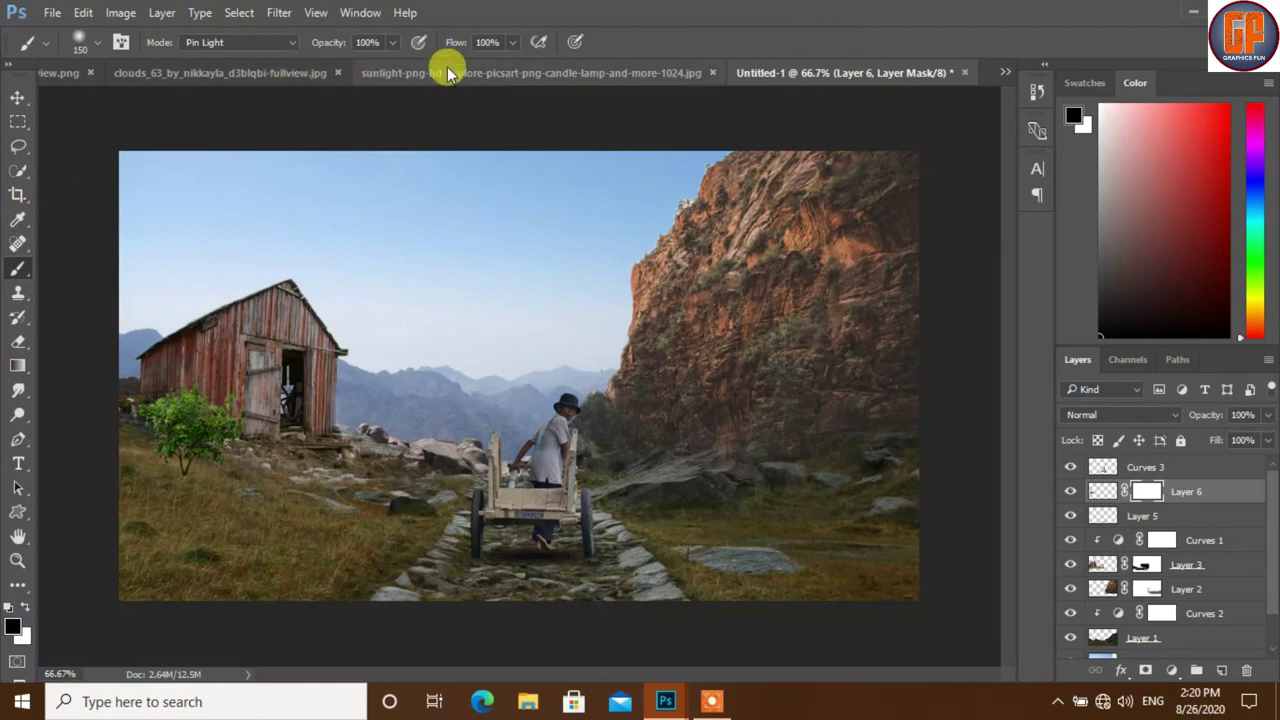
{"action": "mouse_move", "coordinate": [145, 460]}
{"action": "left_mouse_down"}
{"action": "mouse_move", "coordinate": [180, 500]}
{"action": "mouse_move", "coordinate": [143, 455]}
{"action": "left_mouse_up"}
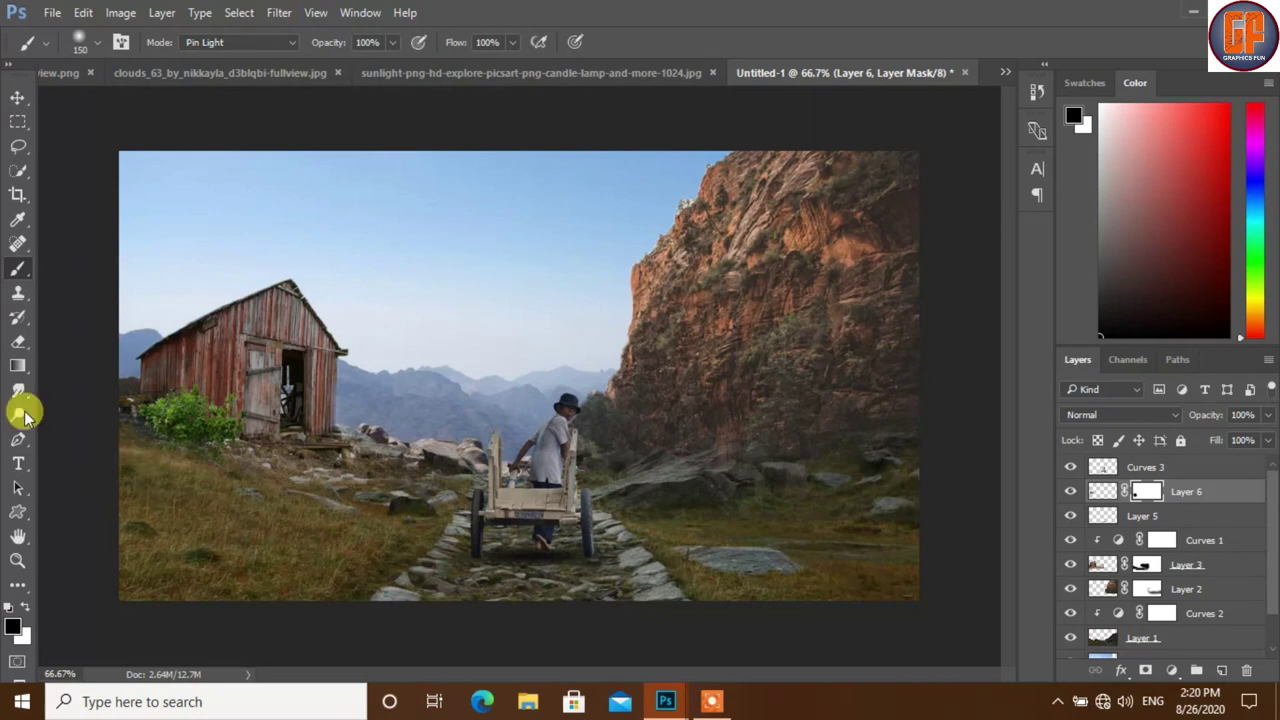
{"action": "left_click", "coordinate": [17, 97]}
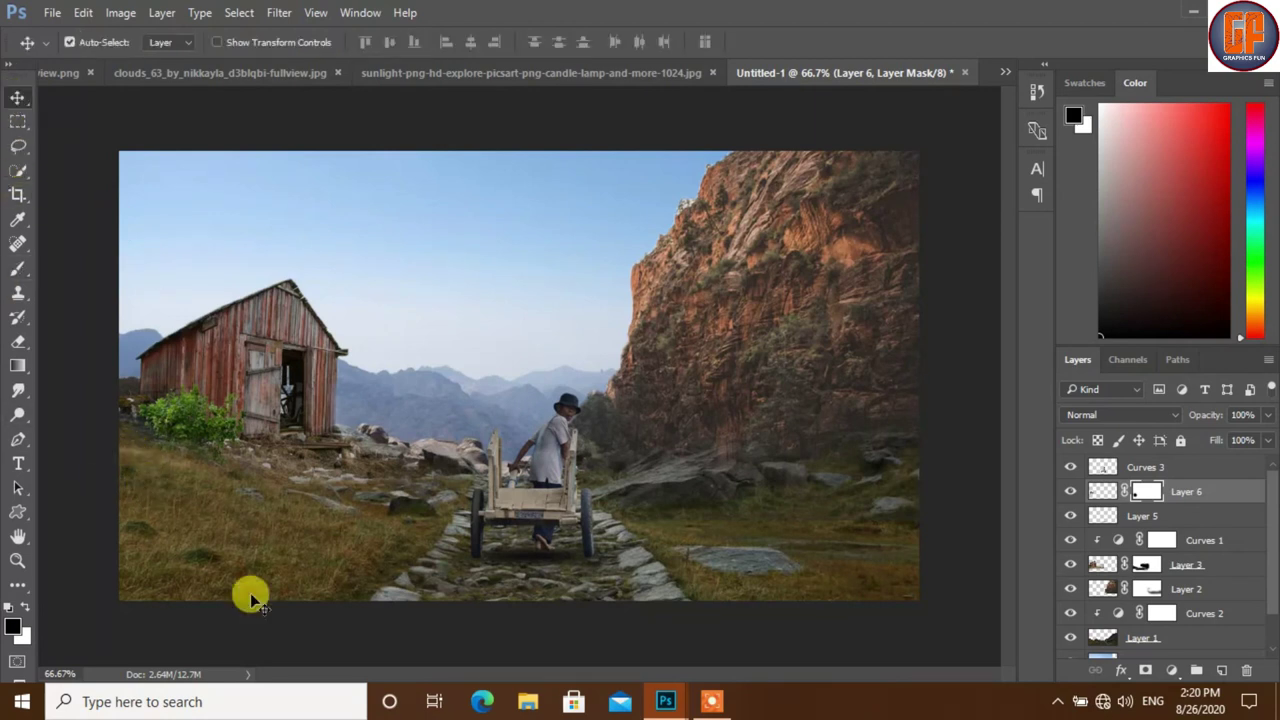
{"action": "left_click", "coordinate": [250, 598], "text": "alt"}
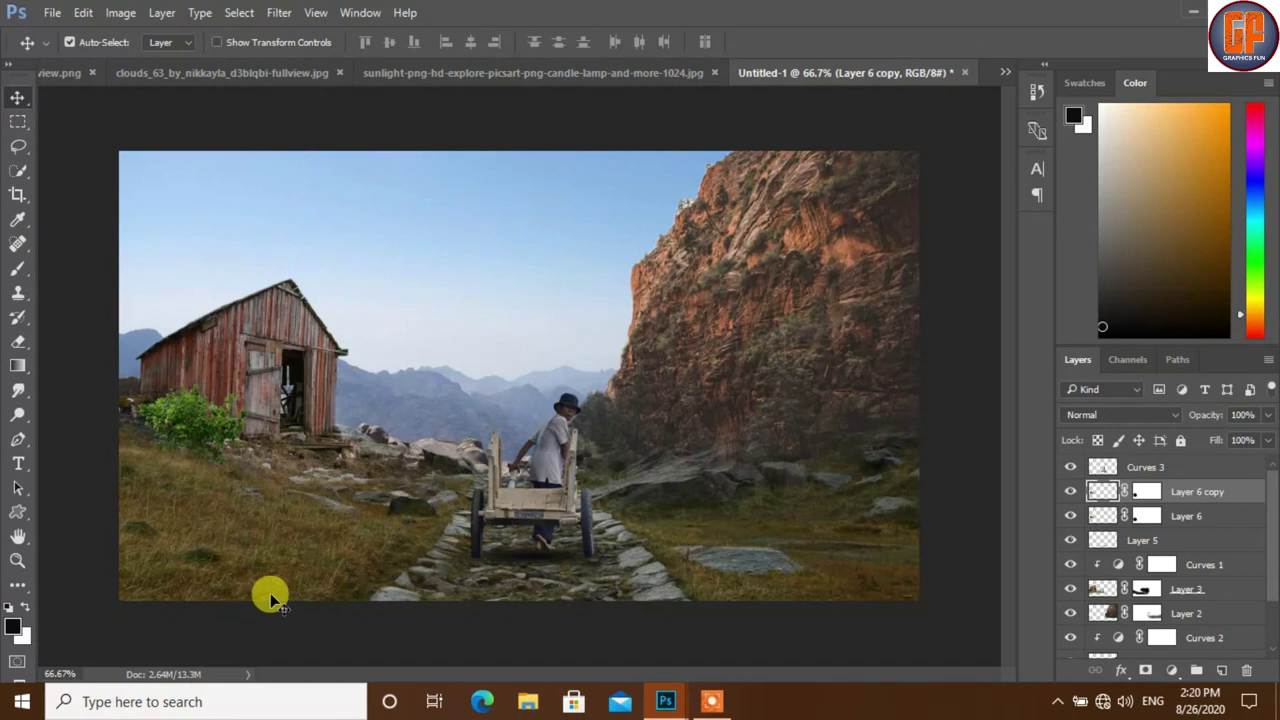
Move the bush copy above Curves 3 and onto the cart bed.
{"action": "left_click_drag", "start_coordinate": [190, 421], "coordinate": [530, 545]}
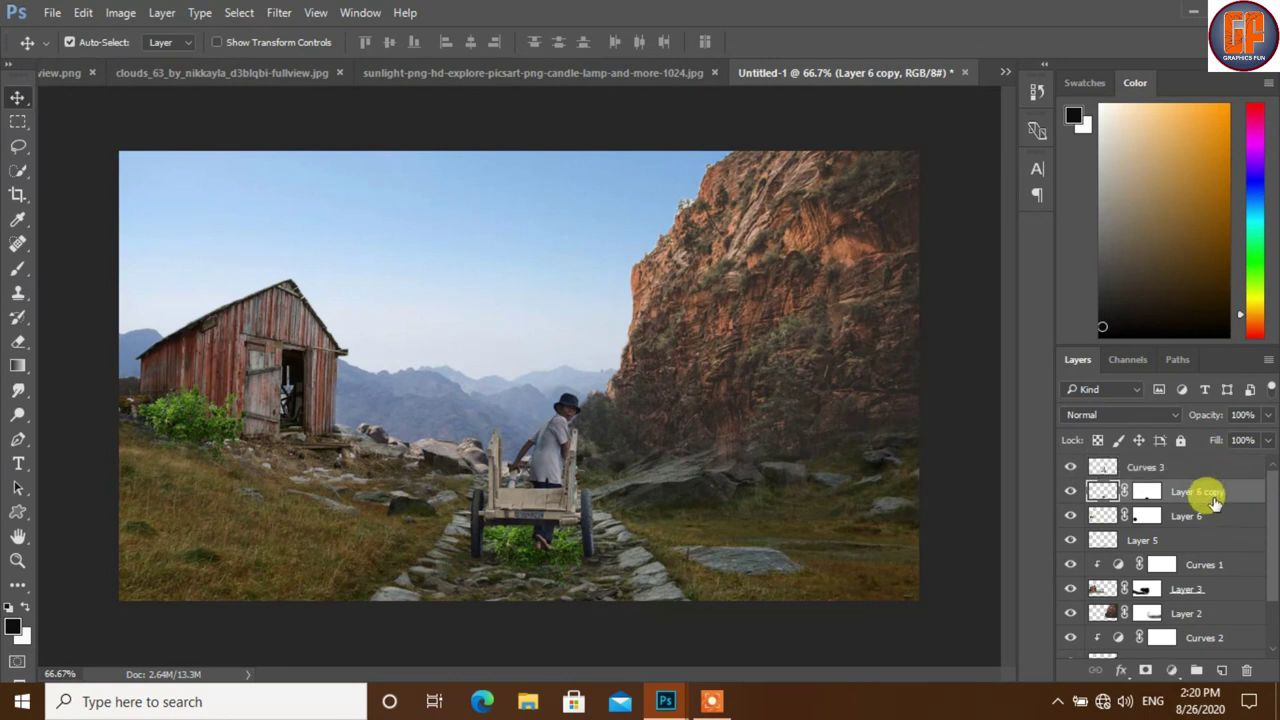
{"action": "left_click_drag", "start_coordinate": [1209, 491], "coordinate": [1210, 470]}
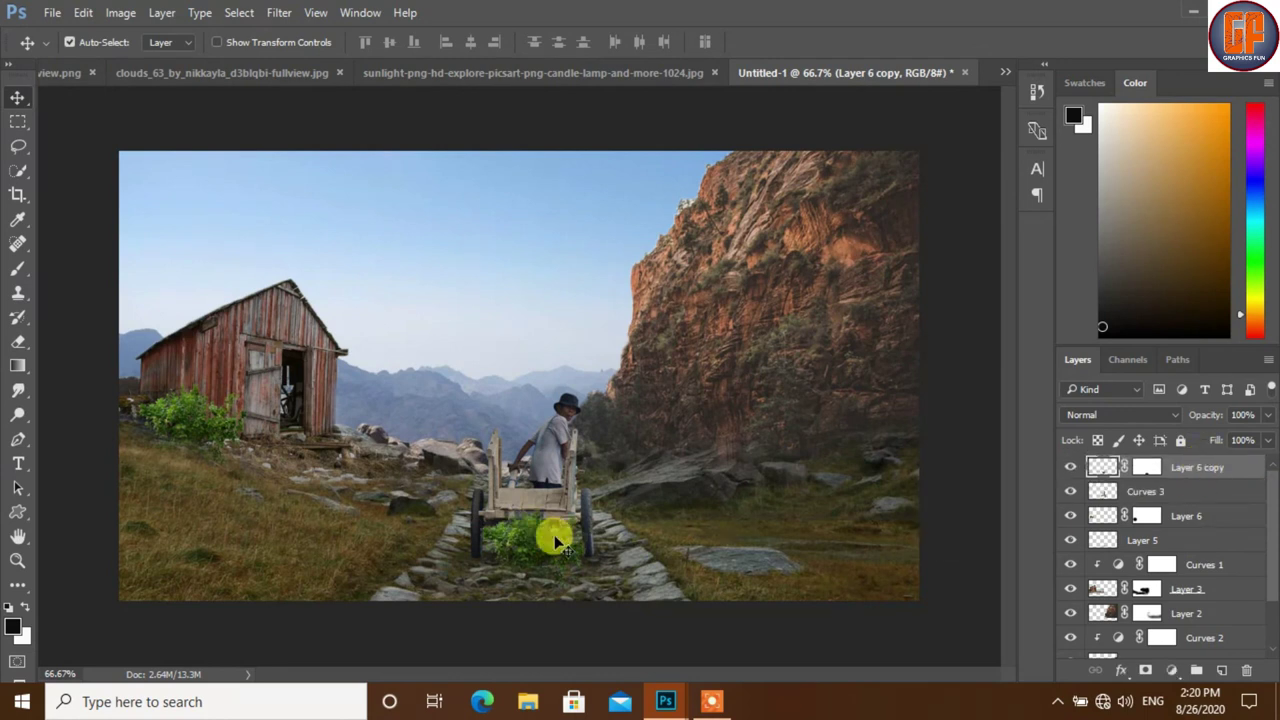
{"action": "left_click_drag", "start_coordinate": [519, 546], "coordinate": [521, 505]}
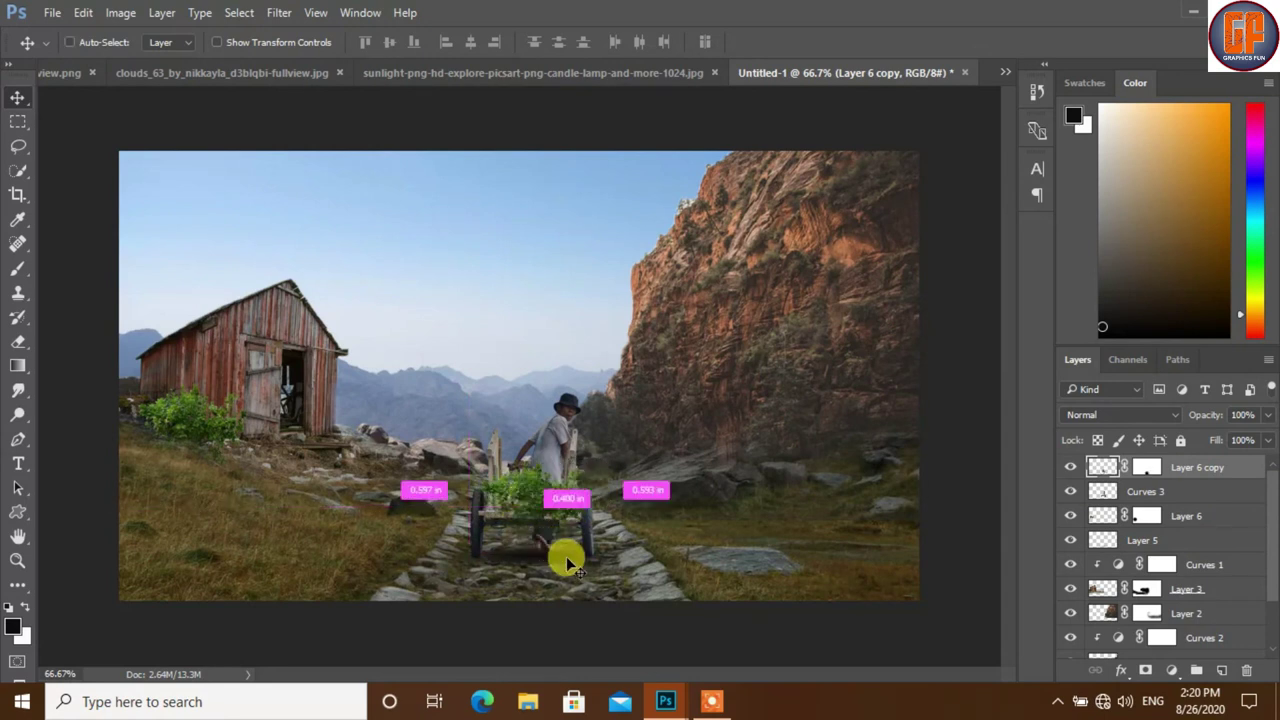
Duplicate the cart bush as Layer 6 copy 2 and carry it off the cart to the lower right.
{"action": "key", "text": "ctrl+j"}
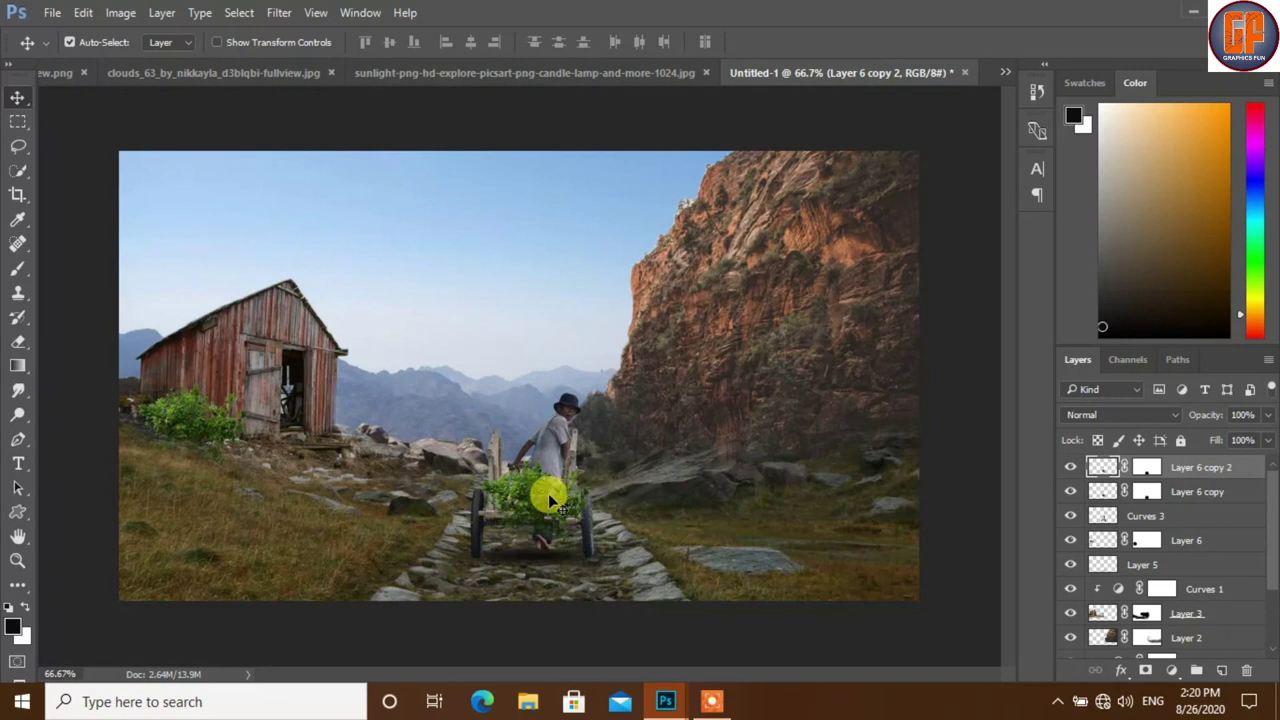
{"action": "left_click_drag", "start_coordinate": [548, 493], "coordinate": [716, 483]}
{"action": "key", "text": "ctrl+z"}
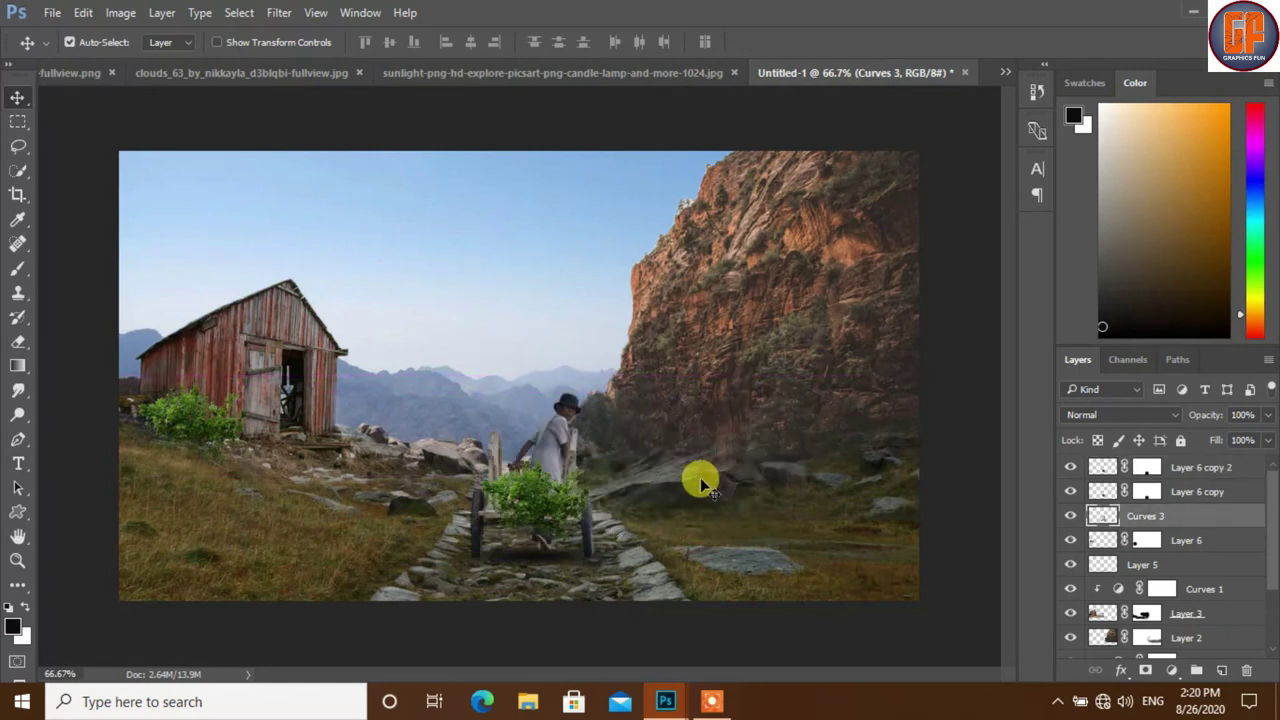
{"action": "left_click", "coordinate": [1218, 472]}
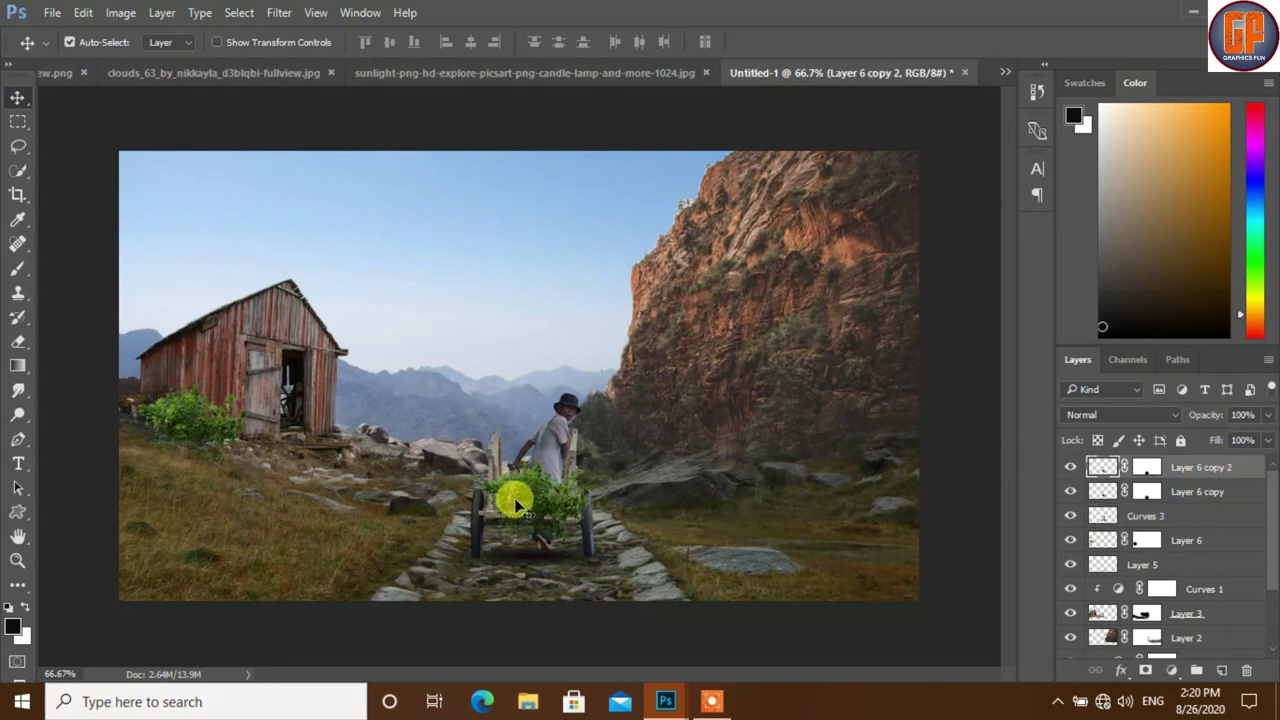
{"action": "left_click_drag", "start_coordinate": [537, 499], "coordinate": [705, 590]}
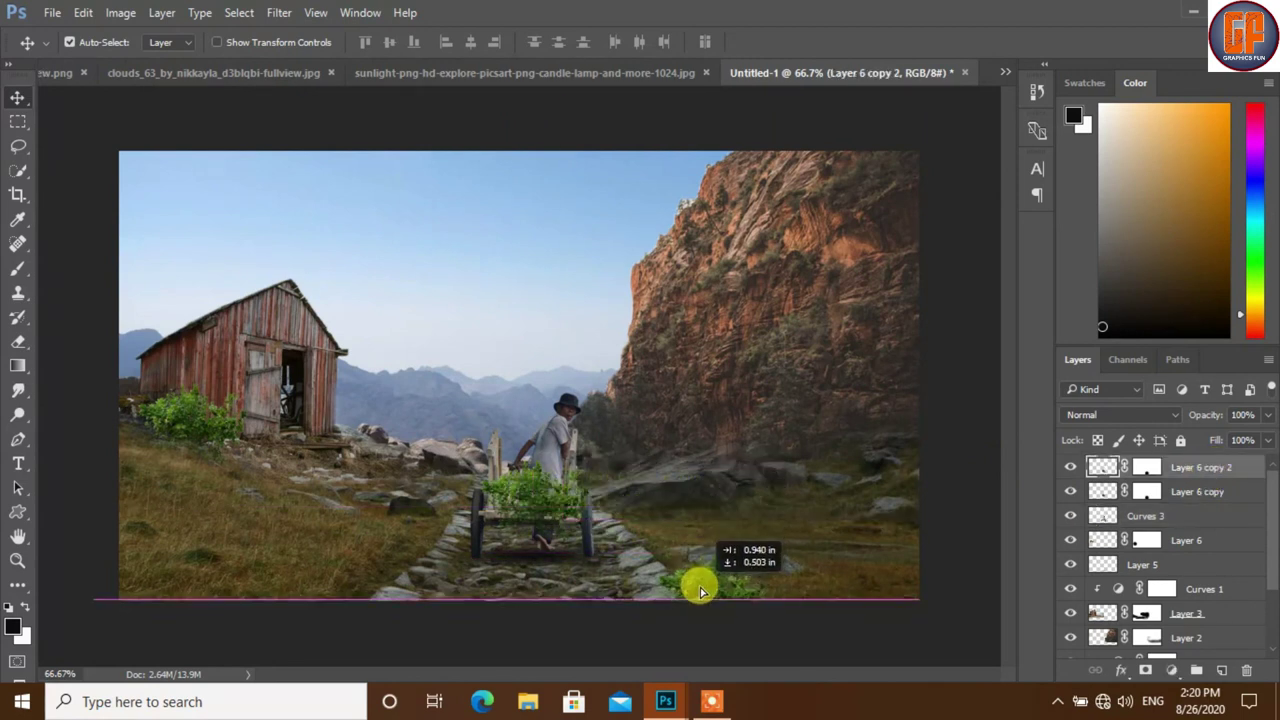
{"action": "left_click_drag", "start_coordinate": [705, 590], "coordinate": [881, 587]}
Enlarge Layer 6 copy 2 to about 189% and settle it in the lower-left foreground grass.
{"action": "key", "text": "ctrl+t"}
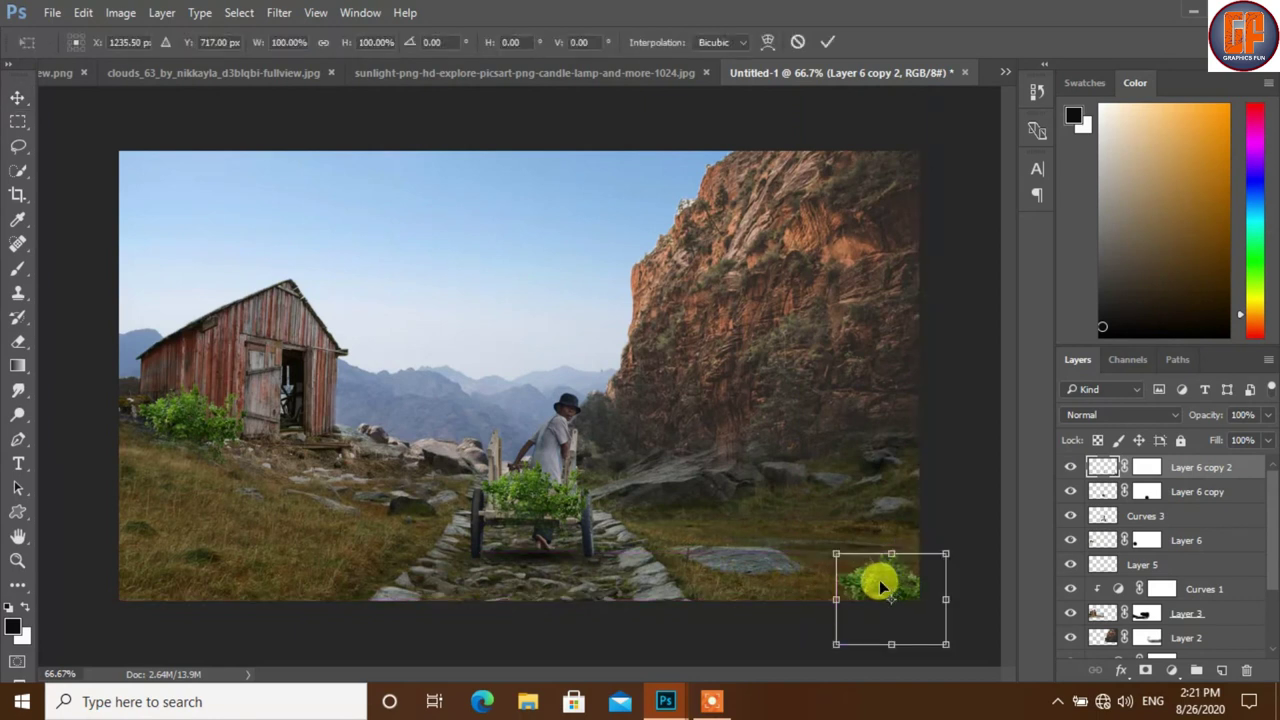
{"action": "left_click_drag", "start_coordinate": [833, 555], "coordinate": [788, 513]}
{"action": "mouse_move", "coordinate": [880, 572]}
{"action": "left_mouse_down"}
{"action": "mouse_move", "coordinate": [857, 545]}
{"action": "mouse_move", "coordinate": [155, 540]}
{"action": "left_mouse_up"}
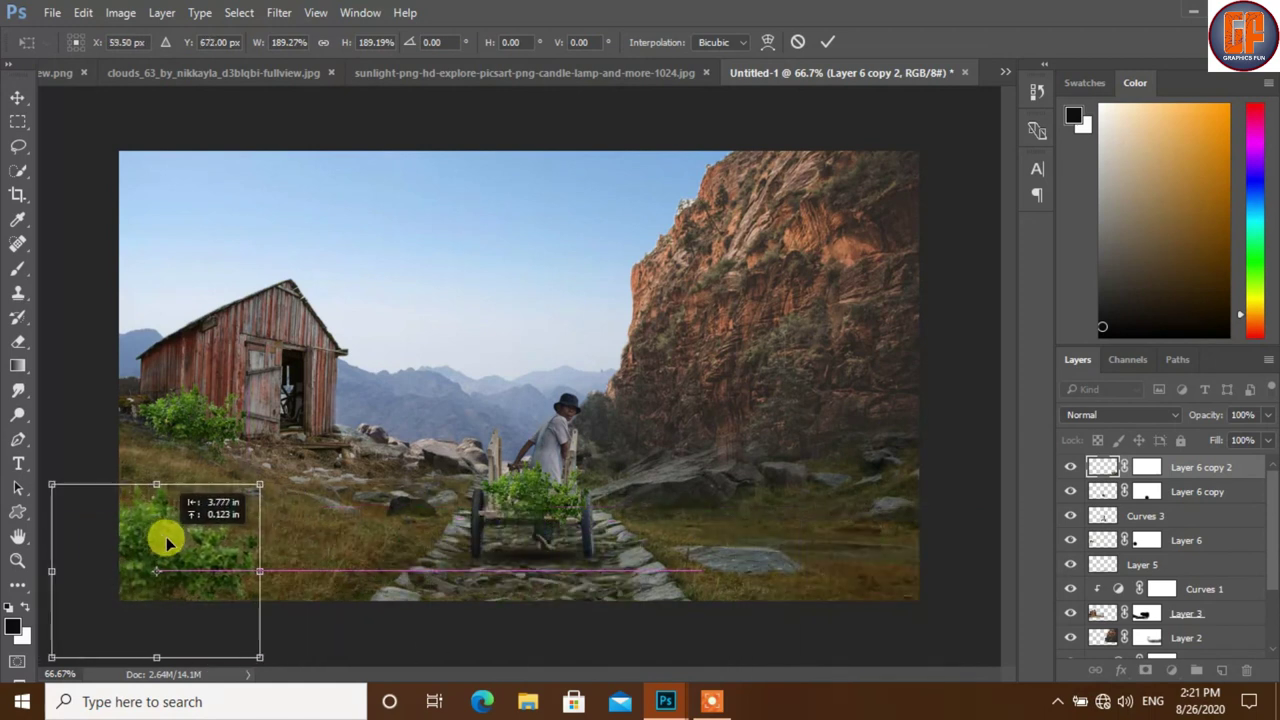
{"action": "left_click_drag", "start_coordinate": [153, 538], "coordinate": [167, 552]}
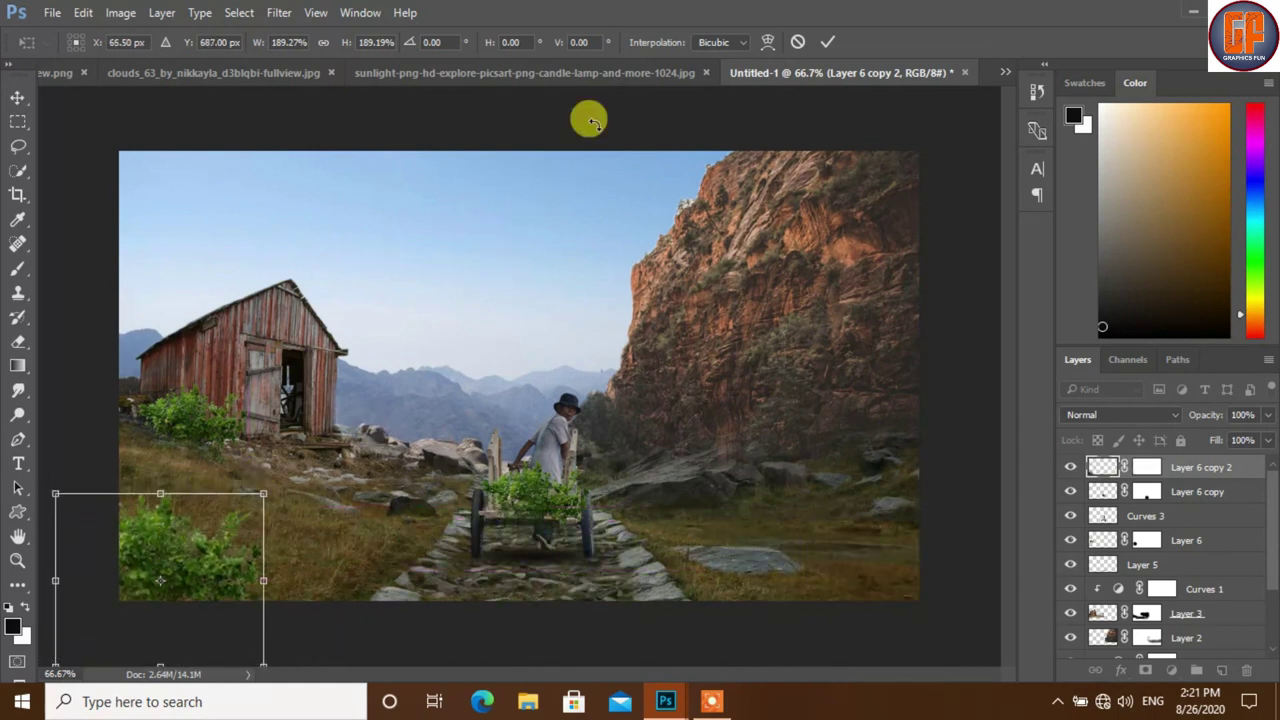
{"action": "left_click", "coordinate": [829, 43]}
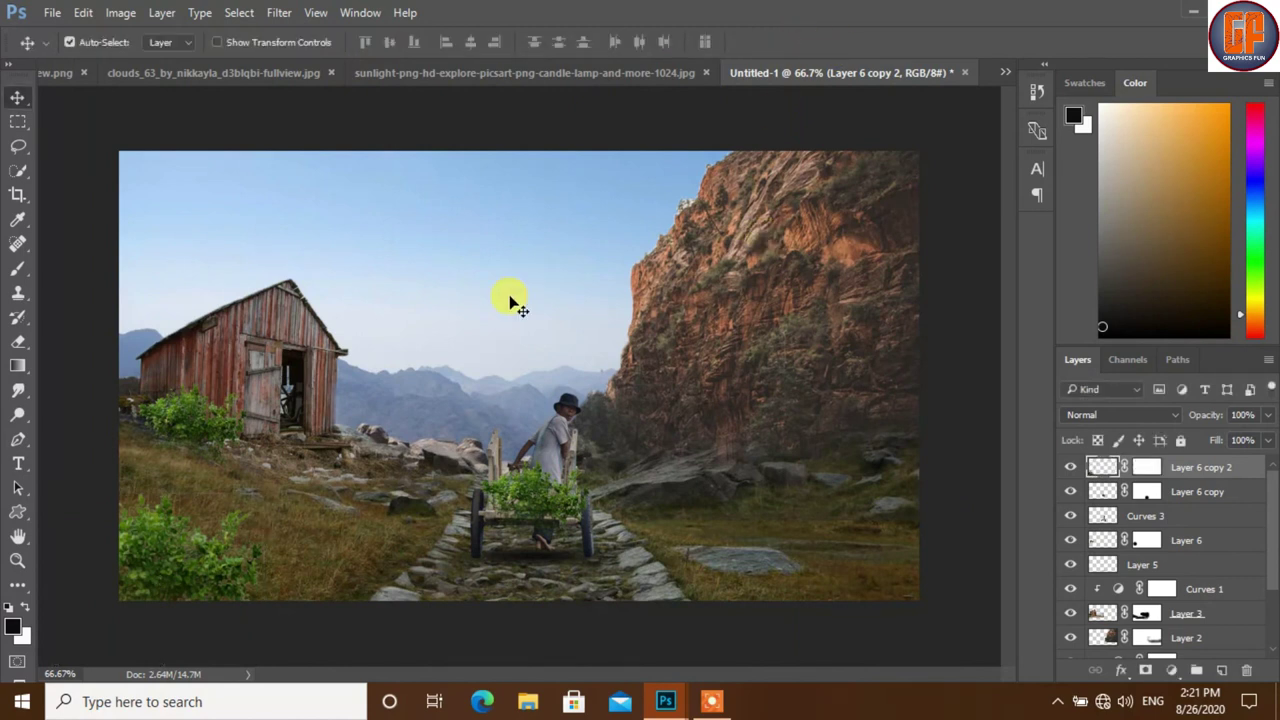
Float the tree PNG and drag the tree into the Untitled-1 composite as Layer 7.
{"action": "left_click", "coordinate": [1008, 70]}
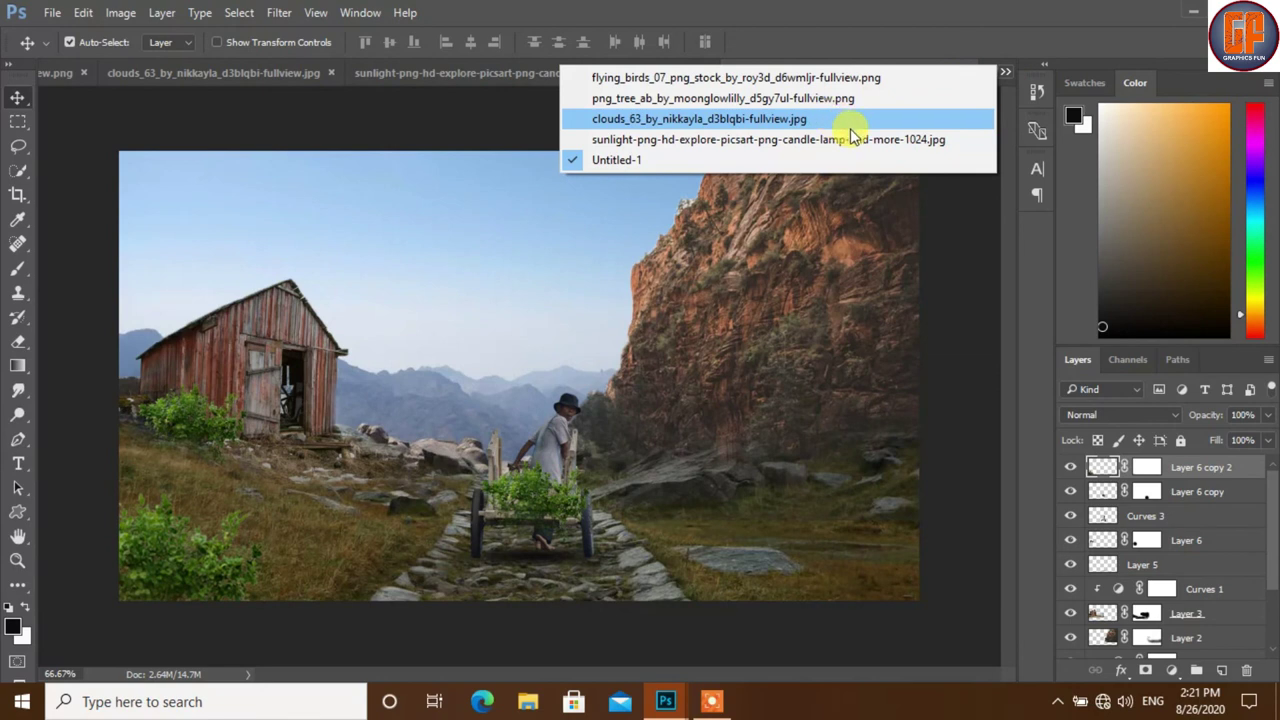
{"action": "left_click", "coordinate": [855, 121]}
{"action": "left_click", "coordinate": [1009, 72]}
{"action": "left_click", "coordinate": [858, 103]}
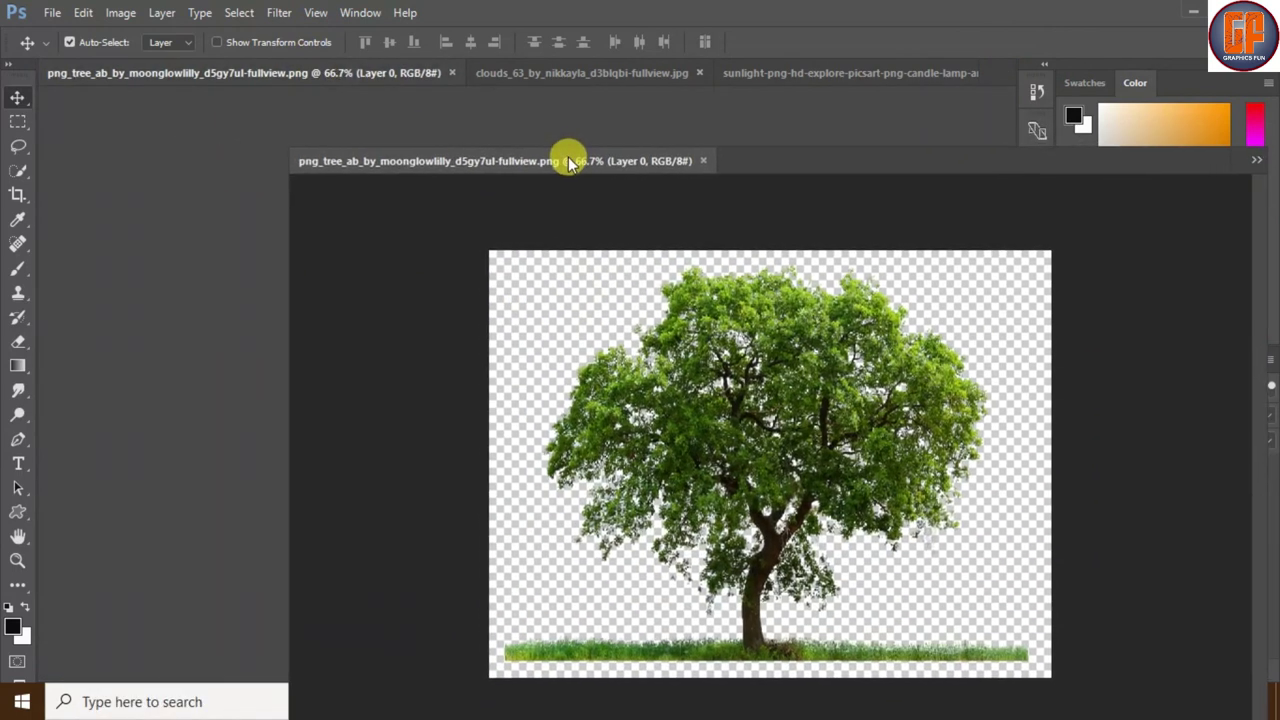
{"action": "left_click_drag", "start_coordinate": [318, 77], "coordinate": [571, 157]}
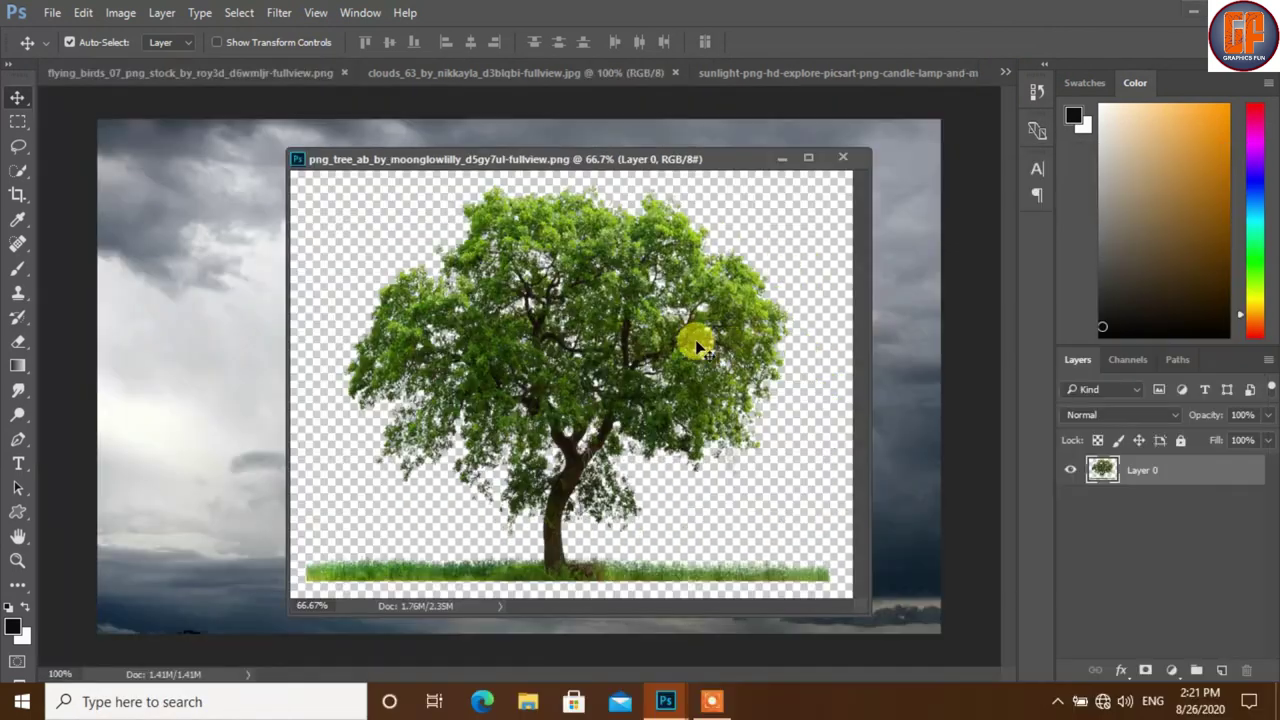
{"action": "left_click", "coordinate": [1008, 72]}
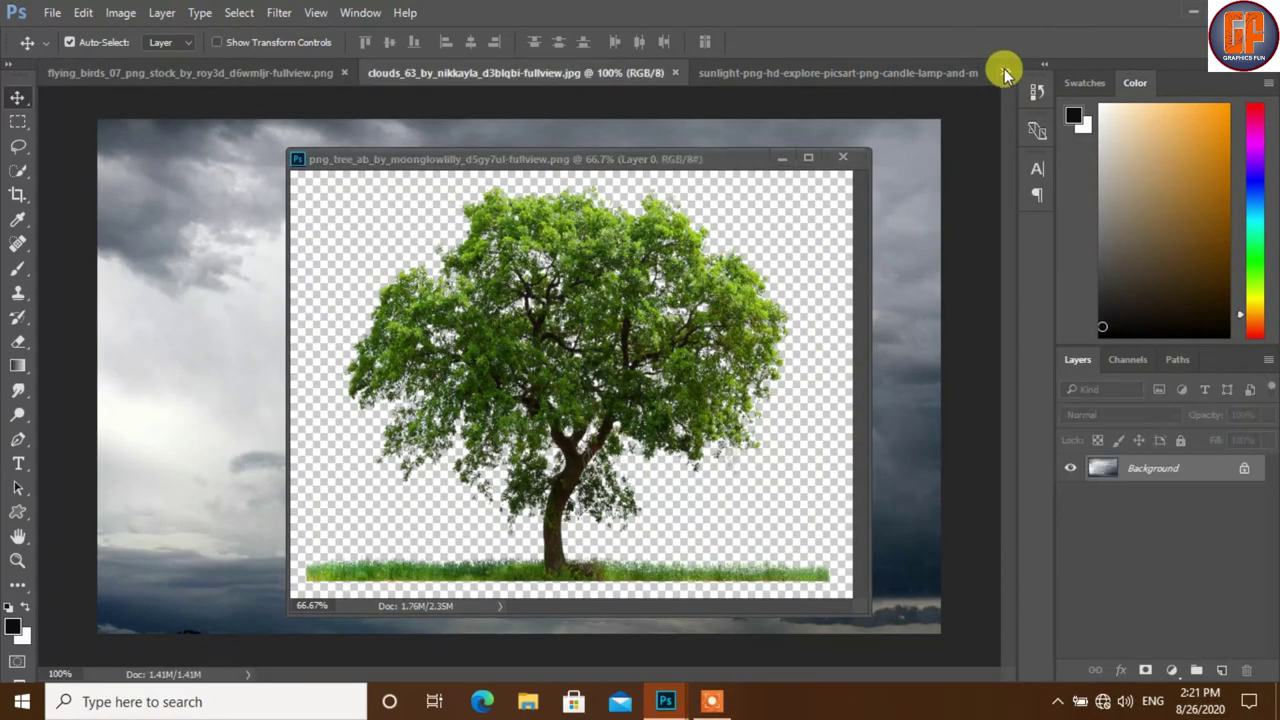
{"action": "left_click", "coordinate": [1005, 70]}
{"action": "left_click", "coordinate": [903, 133]}
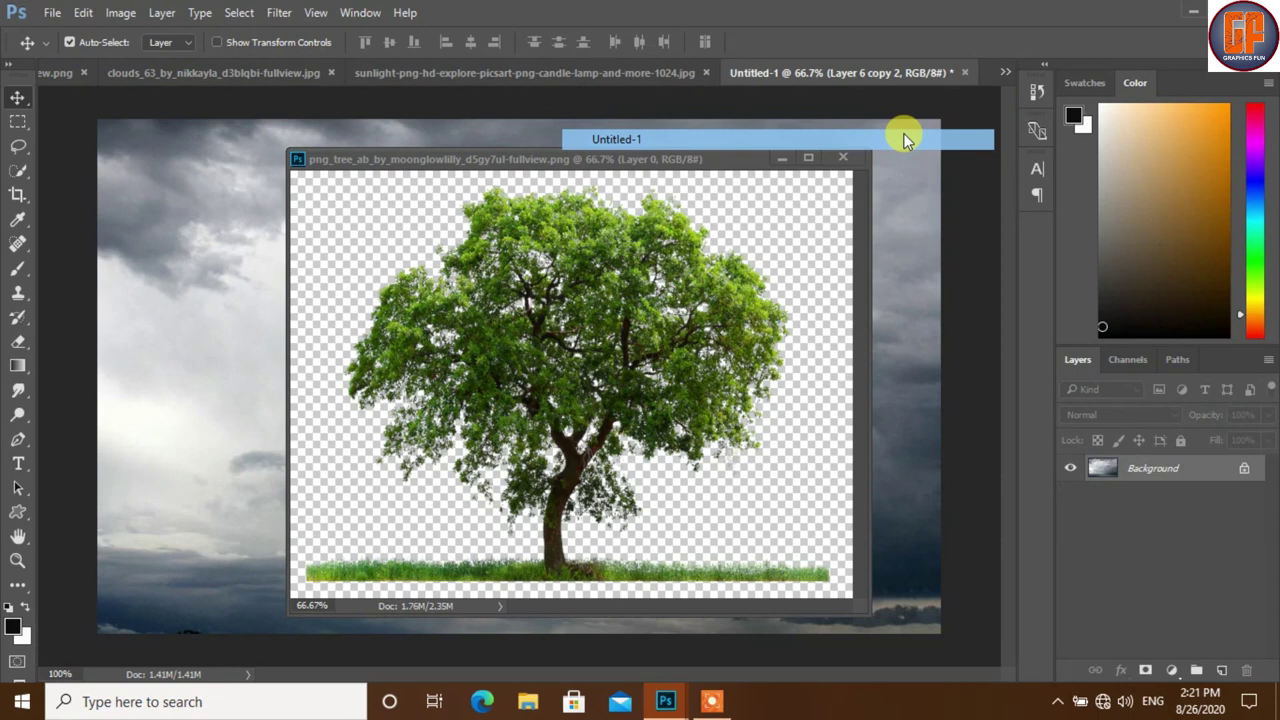
{"action": "left_click_drag", "start_coordinate": [730, 157], "coordinate": [835, 154]}
{"action": "left_click_drag", "start_coordinate": [757, 268], "coordinate": [252, 248]}
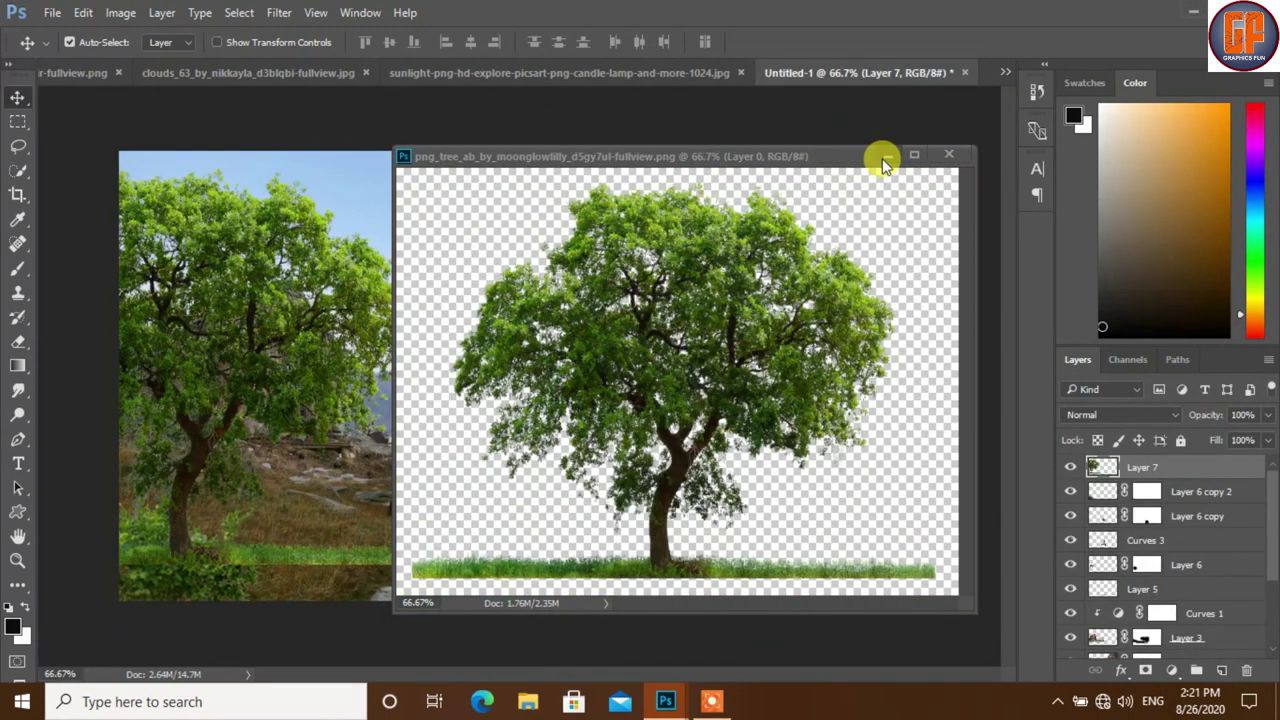
{"action": "left_click", "coordinate": [882, 158]}
Scale the tree to about 48% and set it on the grass right of the path below the cliff.
{"action": "key", "text": "ctrl+t"}
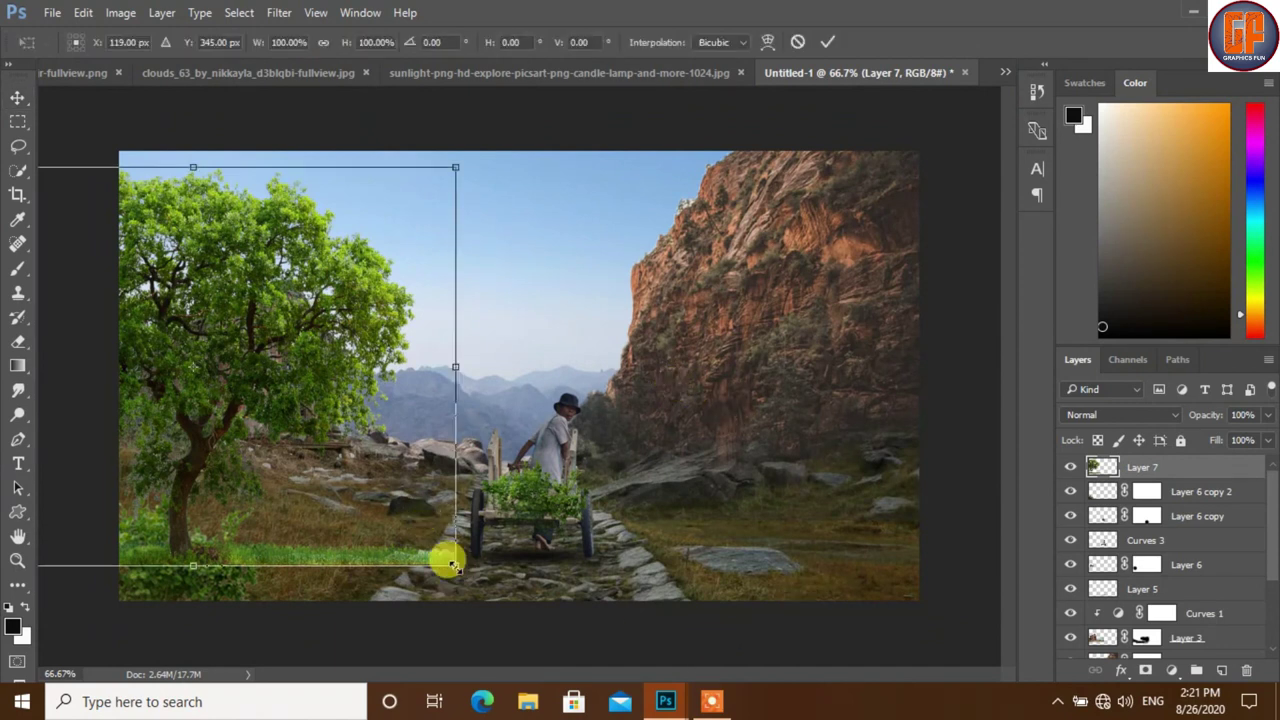
{"action": "left_click_drag", "start_coordinate": [455, 565], "coordinate": [343, 523]}
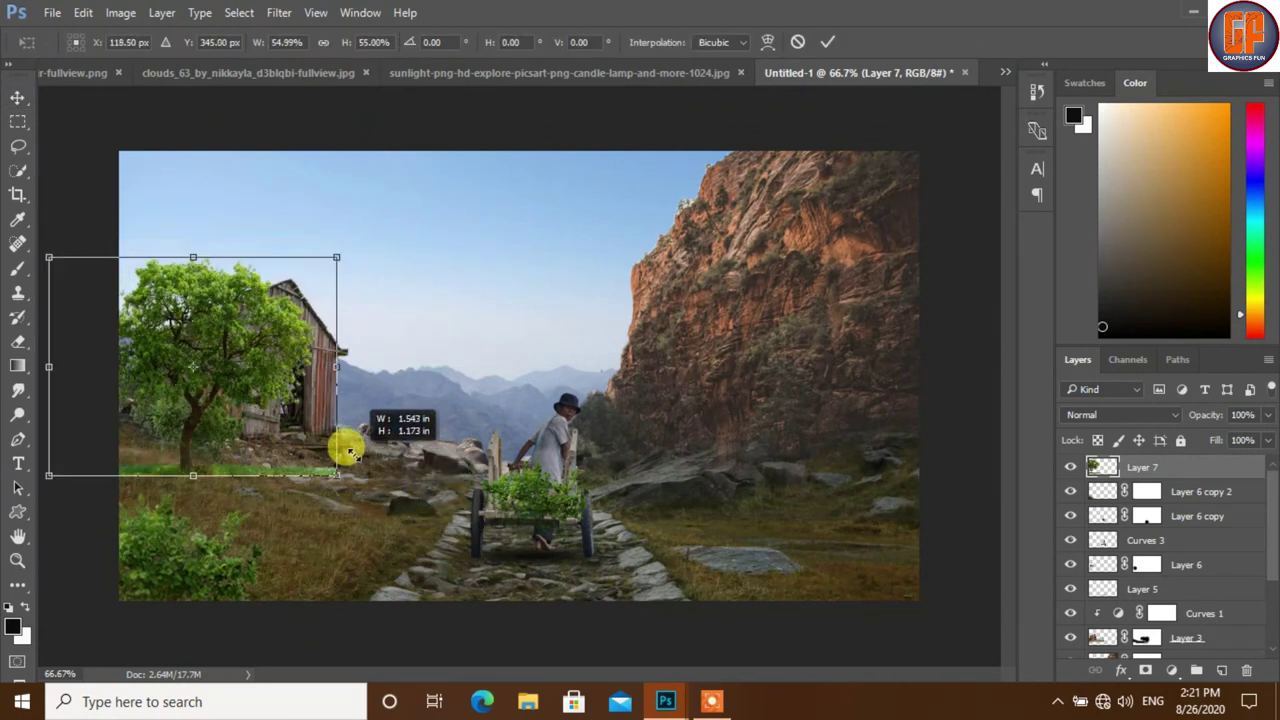
{"action": "mouse_move", "coordinate": [263, 366]}
{"action": "left_mouse_down"}
{"action": "mouse_move", "coordinate": [374, 401]}
{"action": "mouse_move", "coordinate": [830, 407]}
{"action": "mouse_move", "coordinate": [409, 371]}
{"action": "mouse_move", "coordinate": [529, 394]}
{"action": "mouse_move", "coordinate": [948, 427]}
{"action": "mouse_move", "coordinate": [770, 404]}
{"action": "left_mouse_up"}
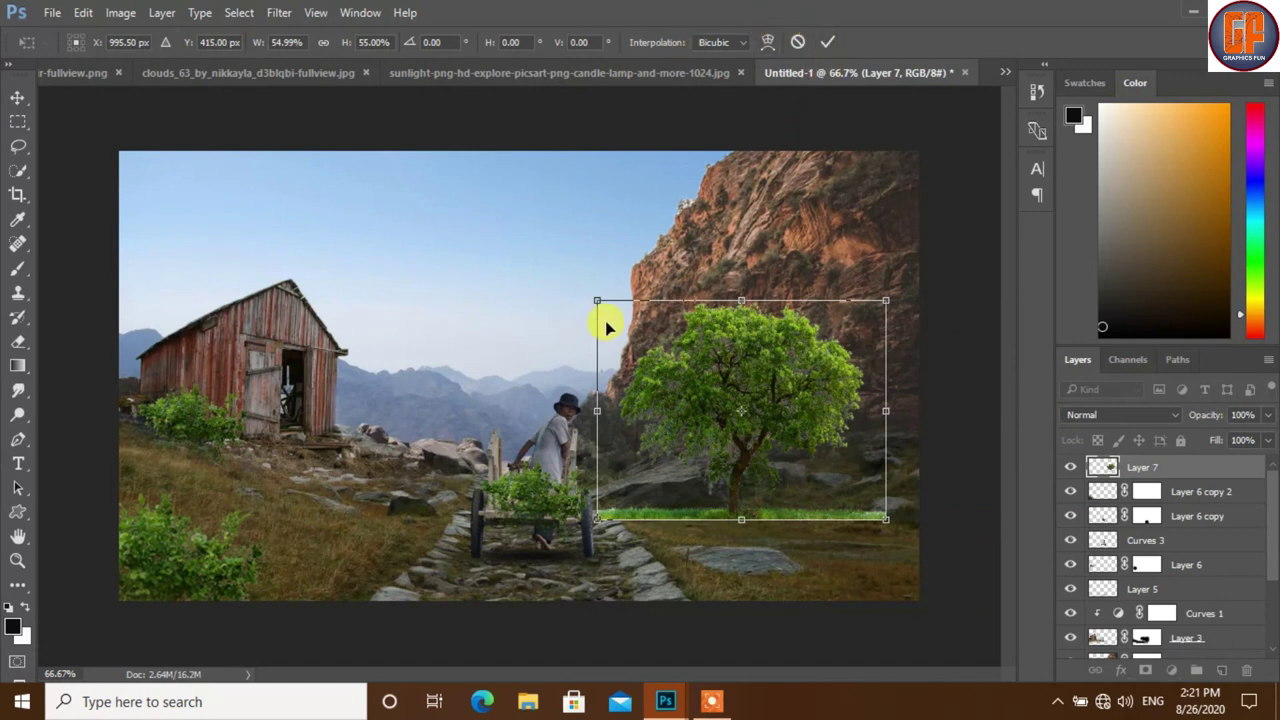
{"action": "left_click_drag", "start_coordinate": [591, 299], "coordinate": [630, 324]}
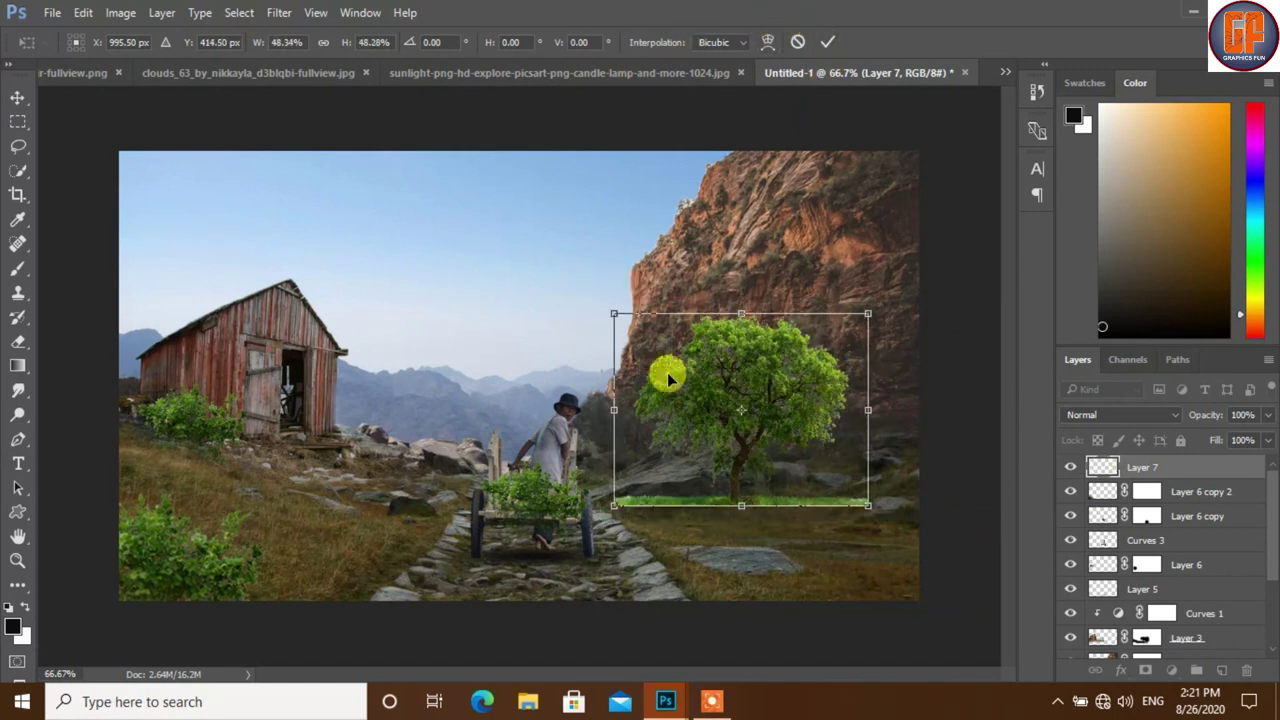
{"action": "left_click_drag", "start_coordinate": [797, 403], "coordinate": [794, 429]}
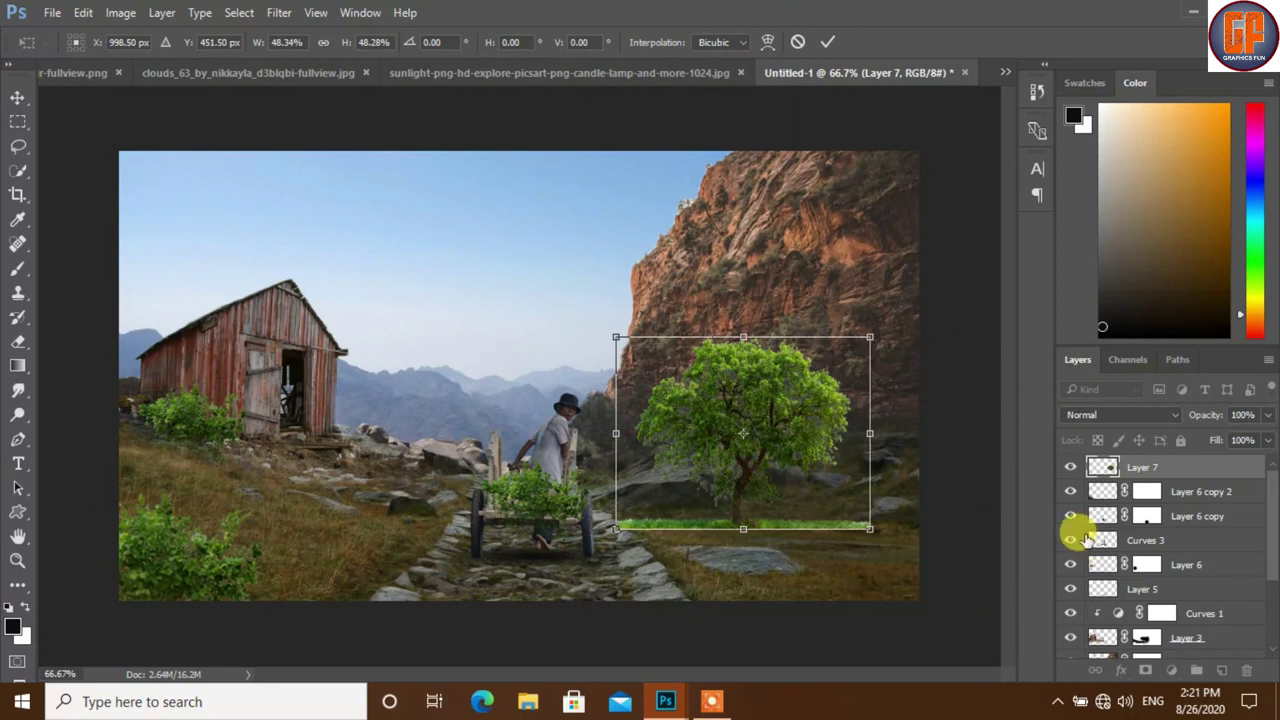
{"action": "left_click", "coordinate": [833, 43]}
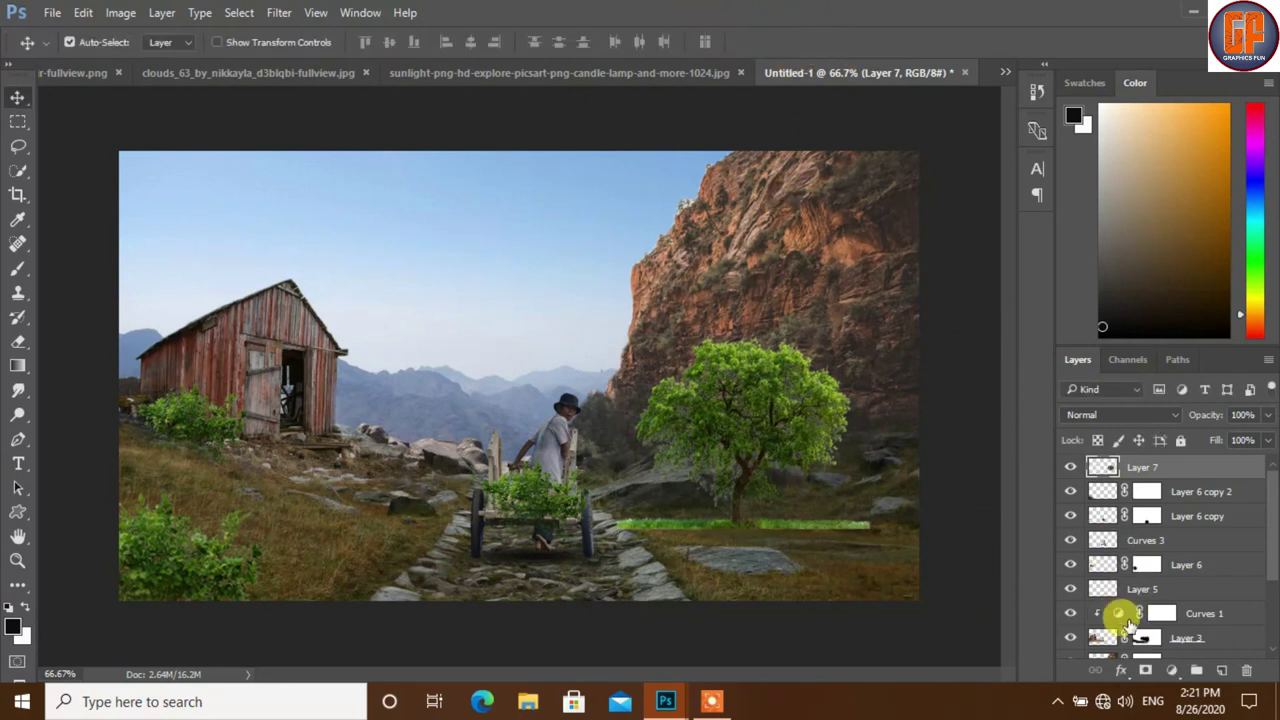
Clip a Hue/Saturation adjustment to Layer 7 with Hue -8, Saturation -34, Lightness -17.
{"action": "left_click", "coordinate": [1172, 670]}
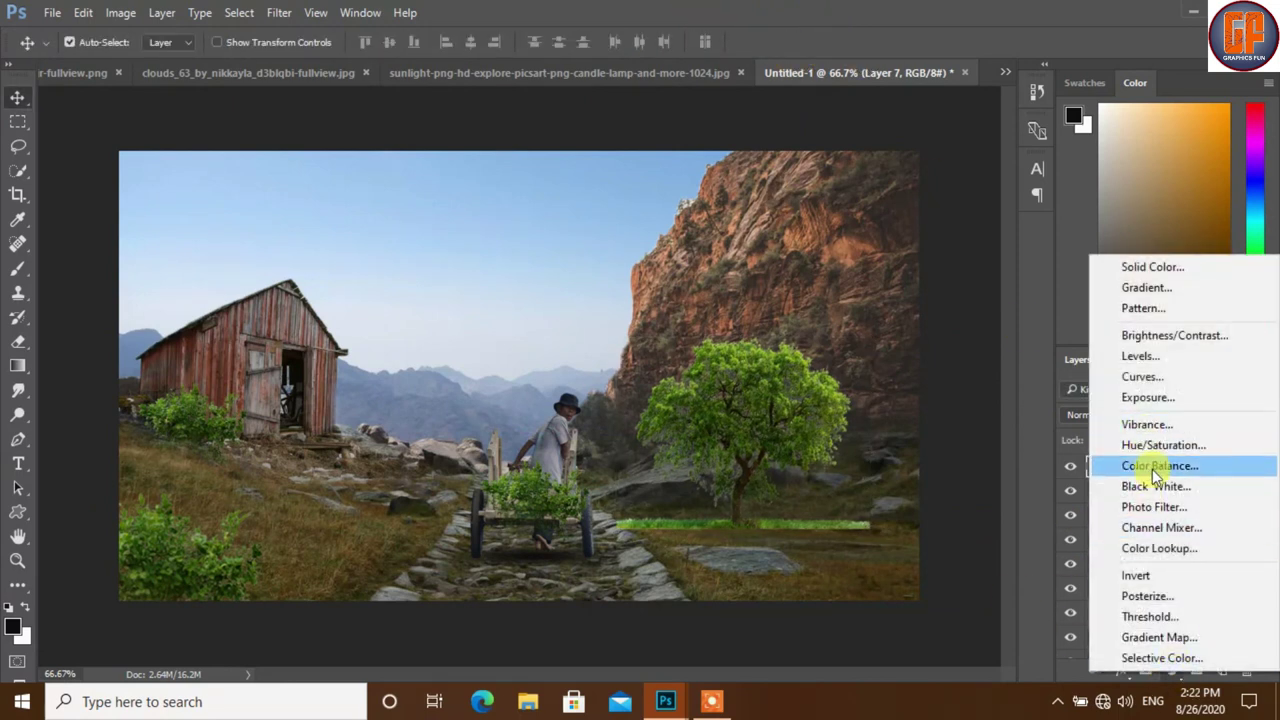
{"action": "left_click", "coordinate": [1154, 447]}
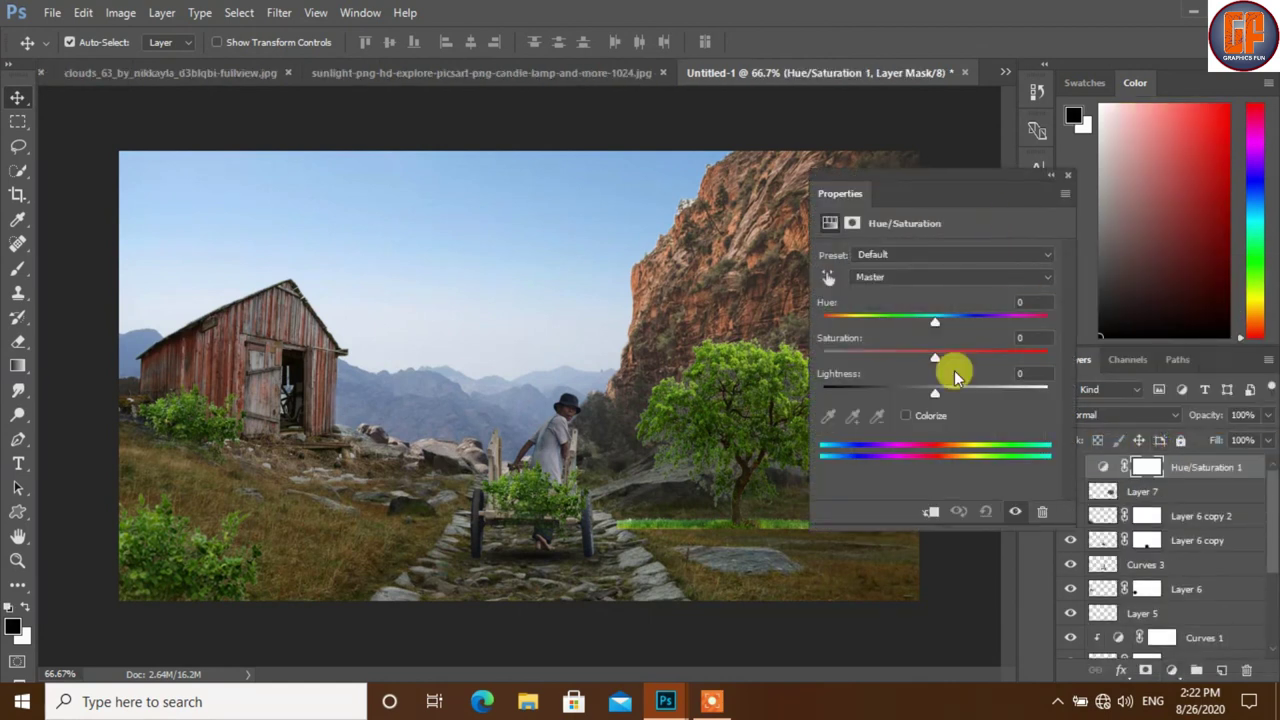
{"action": "left_click", "coordinate": [929, 511]}
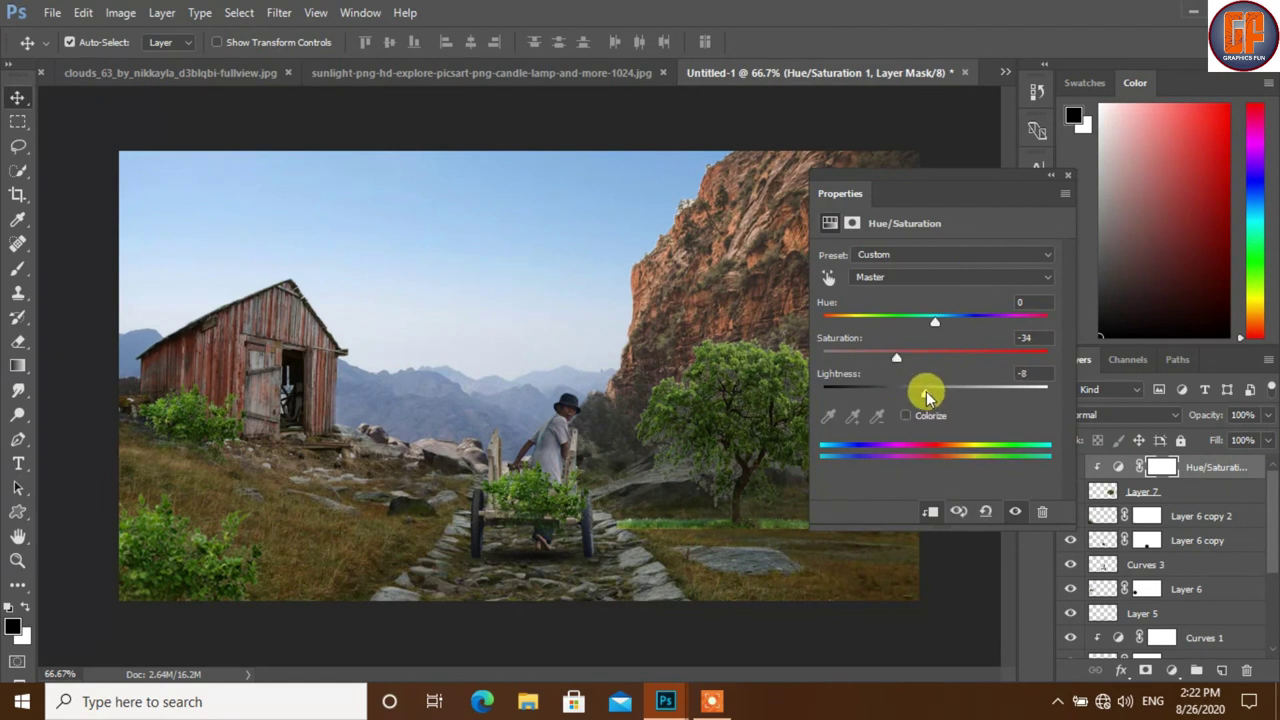
{"action": "left_click_drag", "start_coordinate": [938, 397], "coordinate": [946, 398]}
{"action": "left_click_drag", "start_coordinate": [921, 398], "coordinate": [916, 399]}
{"action": "left_click_drag", "start_coordinate": [935, 322], "coordinate": [937, 325]}
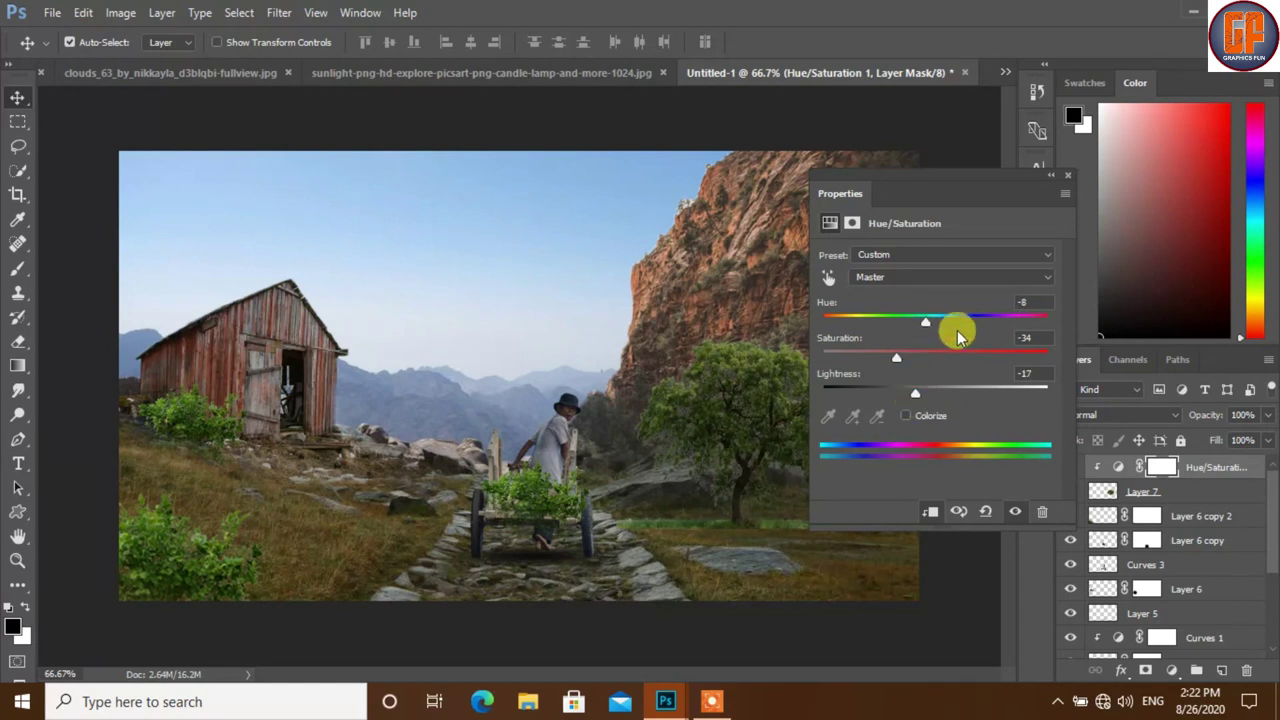
{"action": "left_click", "coordinate": [1066, 175]}
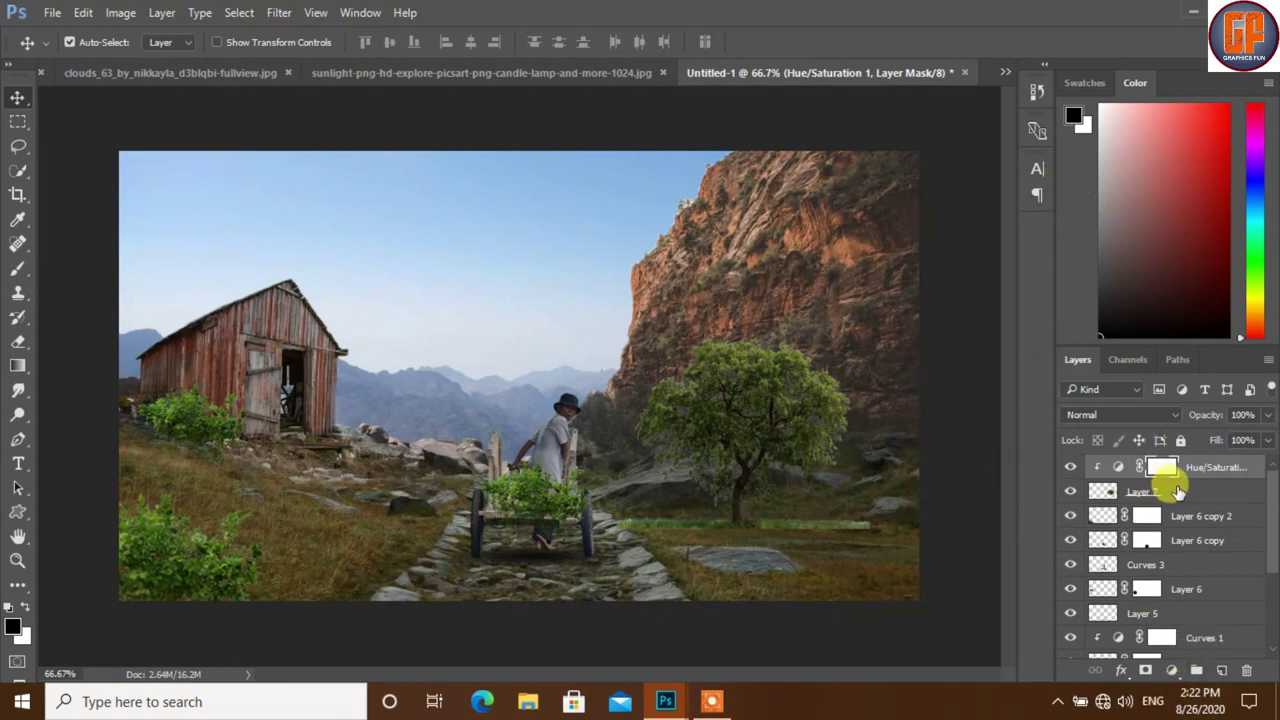
Select the tree with its adjustment and open the layer menu, undoing an accidental Merge Visible.
{"action": "left_click", "coordinate": [1178, 490], "text": "shift"}
{"action": "right_click", "coordinate": [1180, 490]}
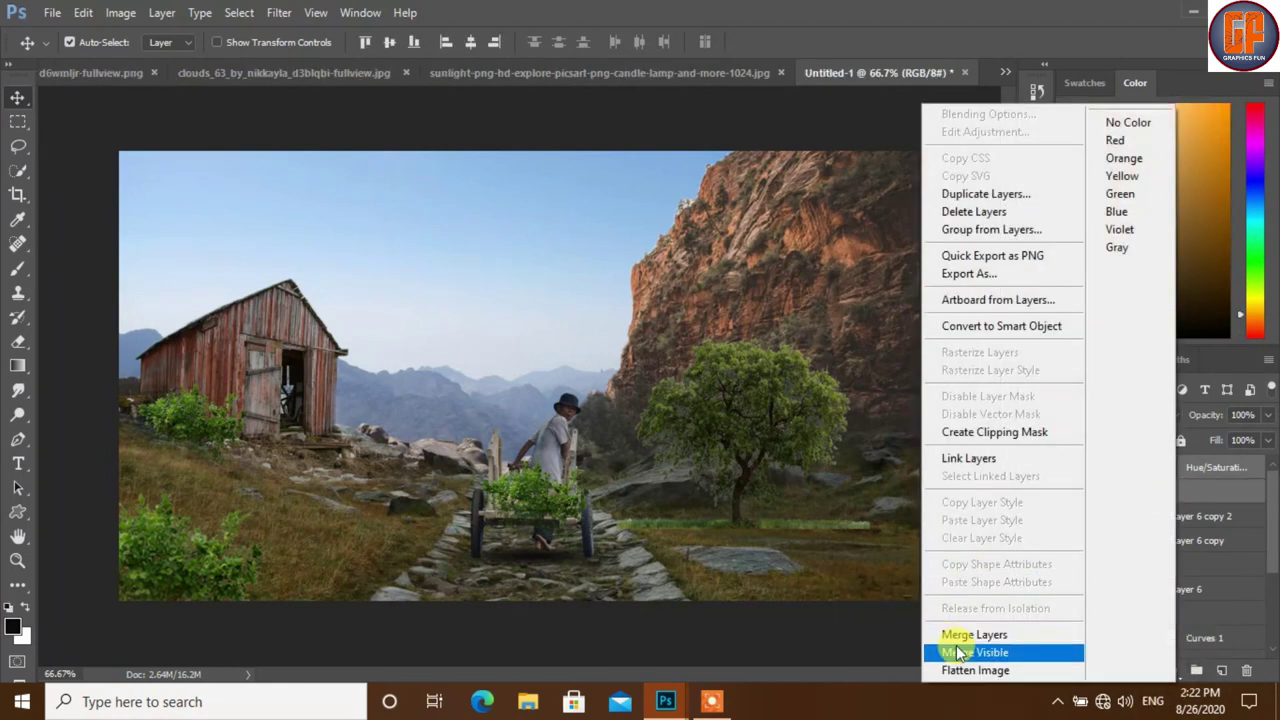
{"action": "left_click", "coordinate": [957, 651]}
{"action": "key", "text": "ctrl+z"}
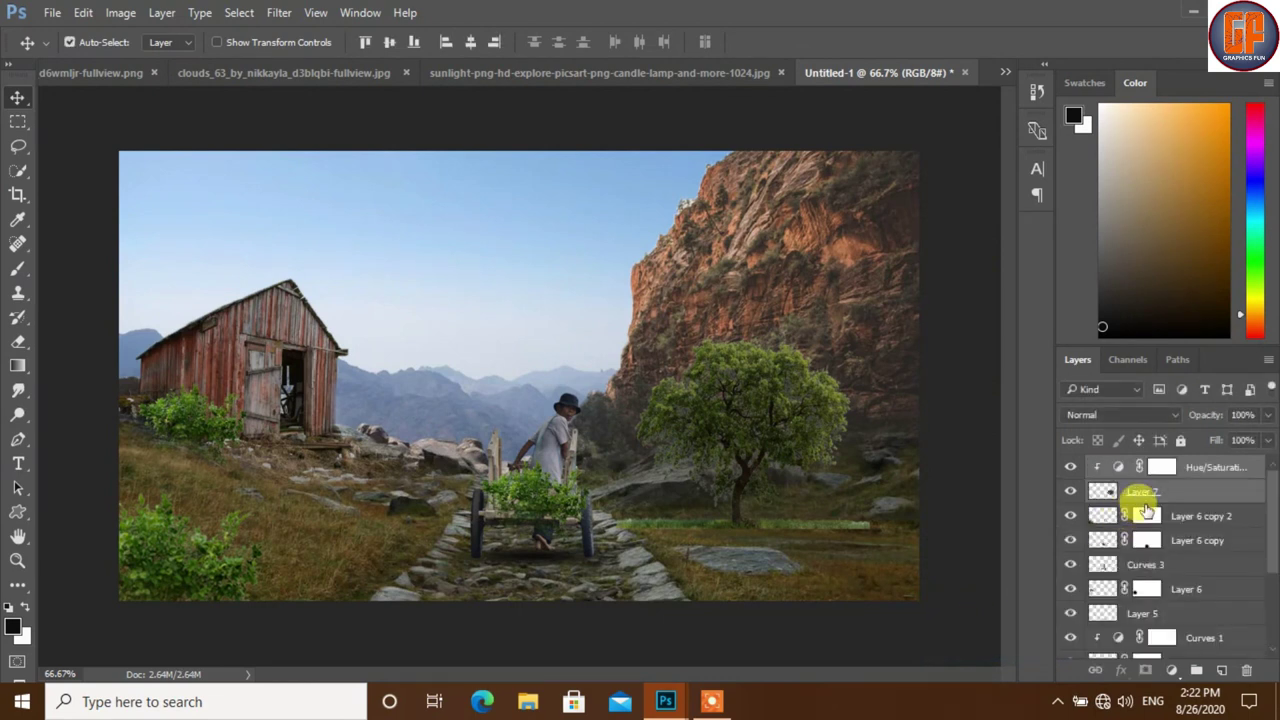
{"action": "right_click", "coordinate": [1128, 505]}
Merge the tree and its adjustment into Hue/Saturation 1, then mask away the green strip at its base.
{"action": "left_click", "coordinate": [1007, 634]}
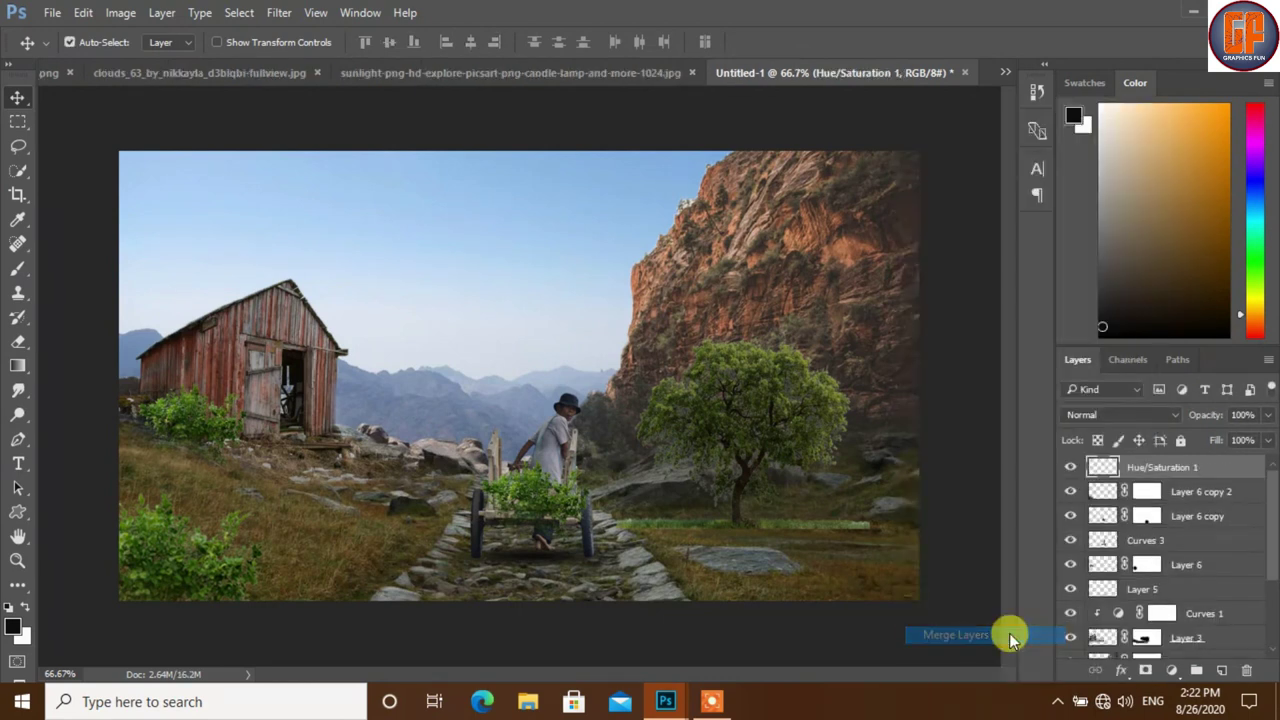
{"action": "left_click", "coordinate": [1146, 672]}
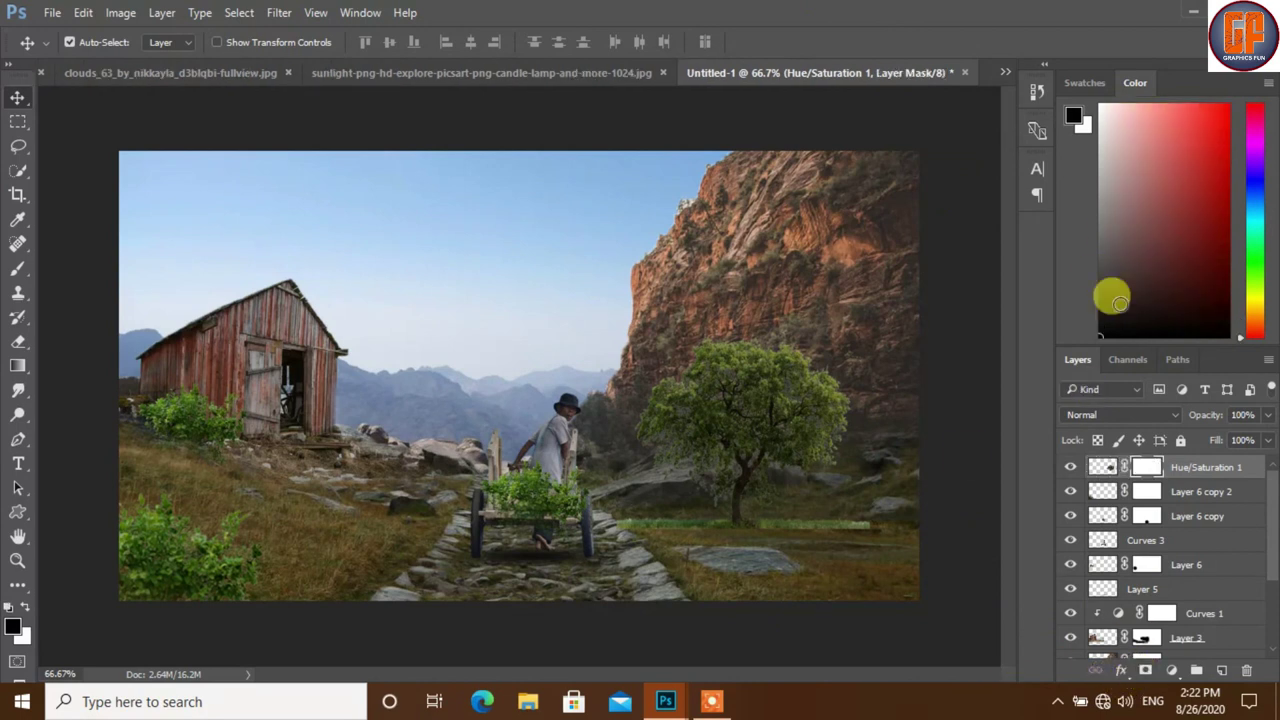
{"action": "left_click", "coordinate": [17, 268]}
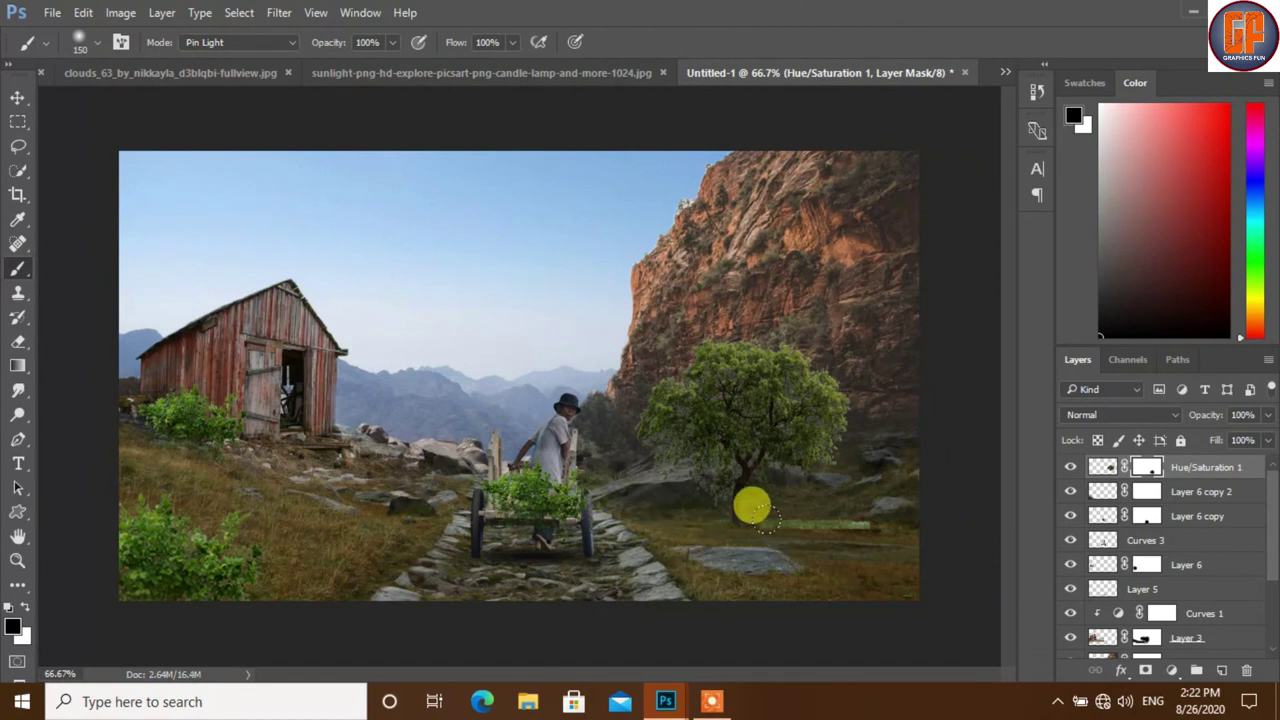
{"action": "left_click_drag", "start_coordinate": [775, 500], "coordinate": [793, 510]}
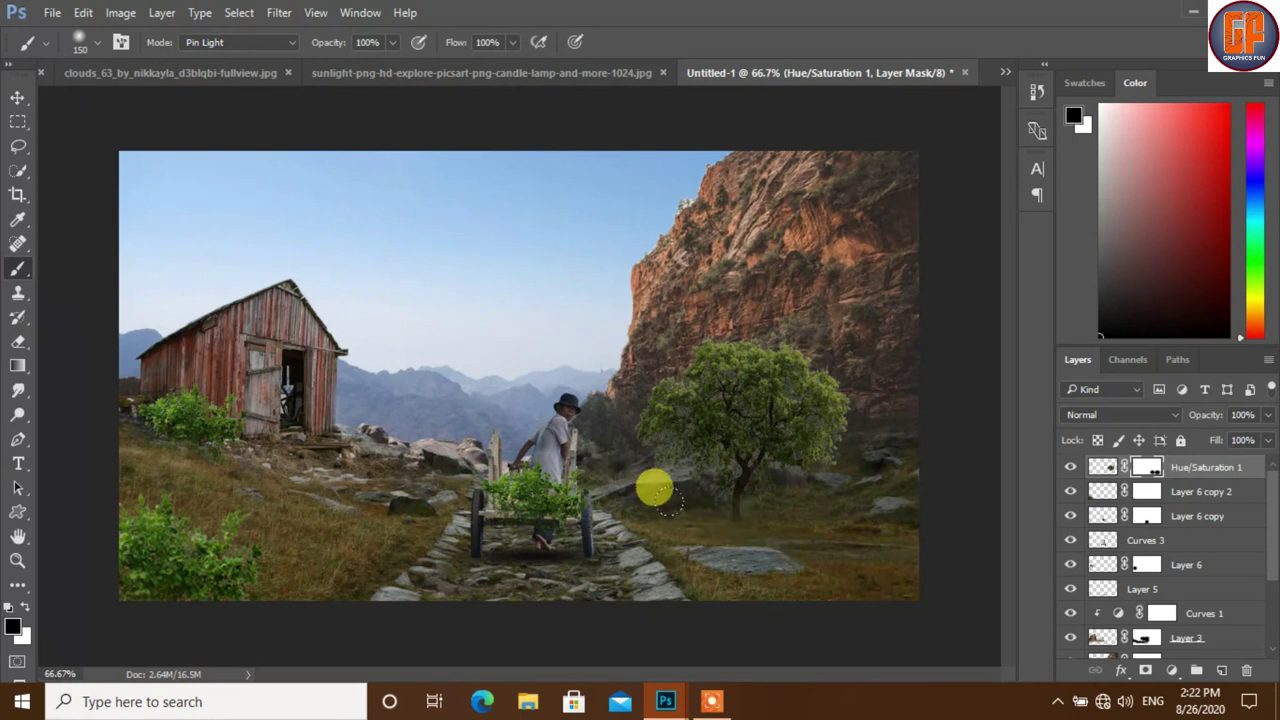
{"action": "left_click", "coordinate": [18, 98]}
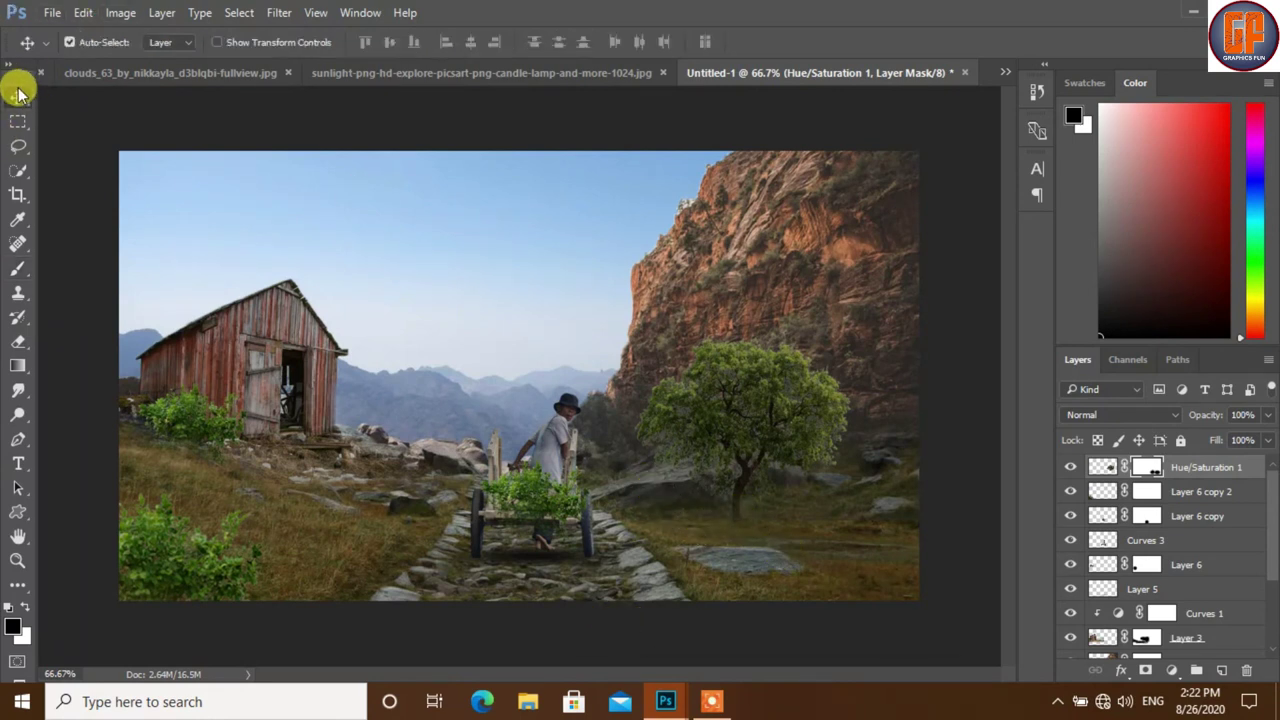
Float the sunlight image and copy its glow into the barn composite.
{"action": "left_click", "coordinate": [484, 77]}
{"action": "left_click", "coordinate": [251, 80]}
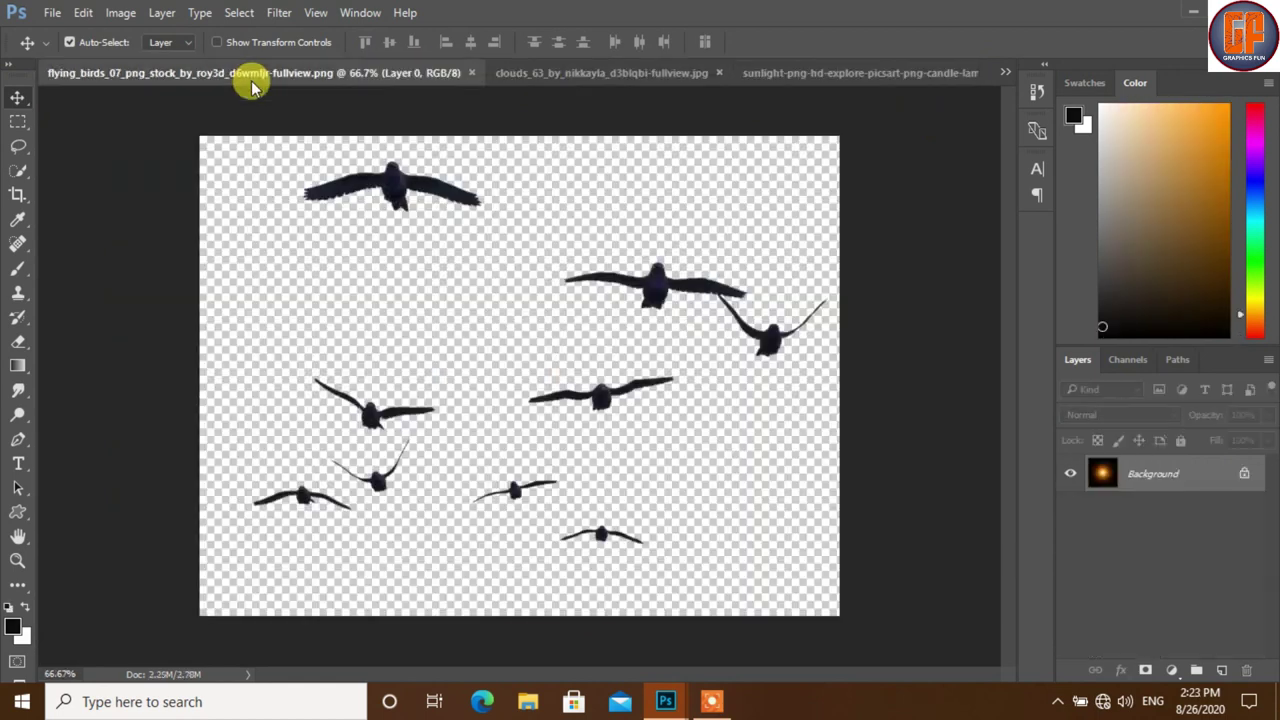
{"action": "left_click", "coordinate": [652, 77]}
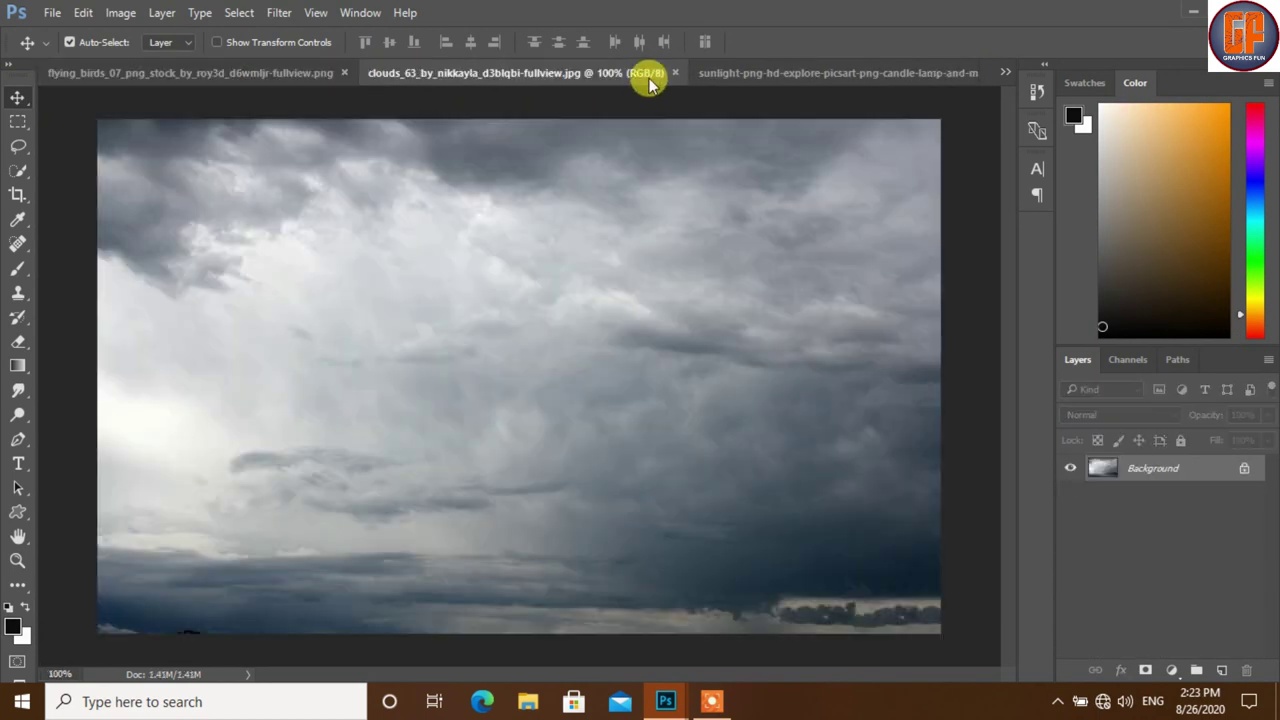
{"action": "left_click", "coordinate": [770, 79]}
{"action": "mouse_move", "coordinate": [770, 79]}
{"action": "left_mouse_down"}
{"action": "mouse_move", "coordinate": [745, 167]}
{"action": "mouse_move", "coordinate": [837, 167]}
{"action": "mouse_move", "coordinate": [690, 437]}
{"action": "mouse_move", "coordinate": [330, 280]}
{"action": "left_mouse_up"}
{"action": "left_click", "coordinate": [865, 72]}
{"action": "left_click", "coordinate": [913, 165]}
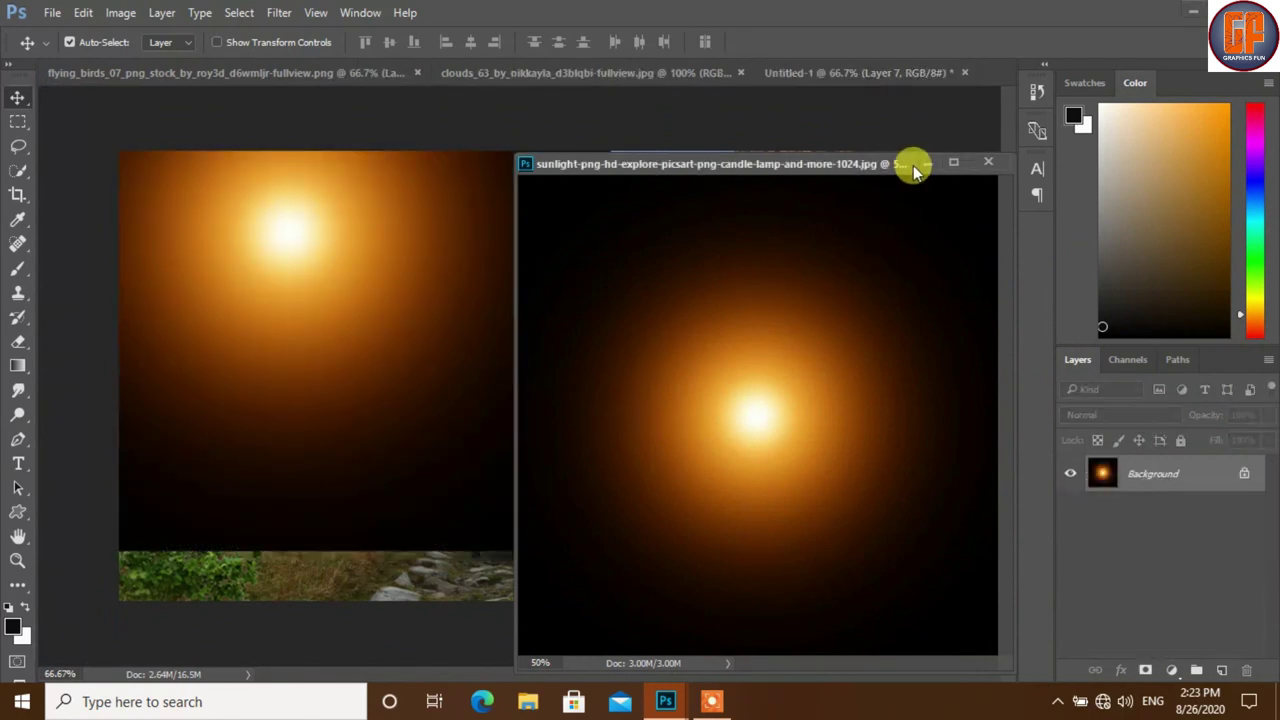
{"action": "left_click", "coordinate": [925, 163]}
{"action": "mouse_move", "coordinate": [293, 405]}
{"action": "left_mouse_down"}
{"action": "mouse_move", "coordinate": [380, 338]}
{"action": "mouse_move", "coordinate": [370, 346]}
{"action": "left_mouse_up"}
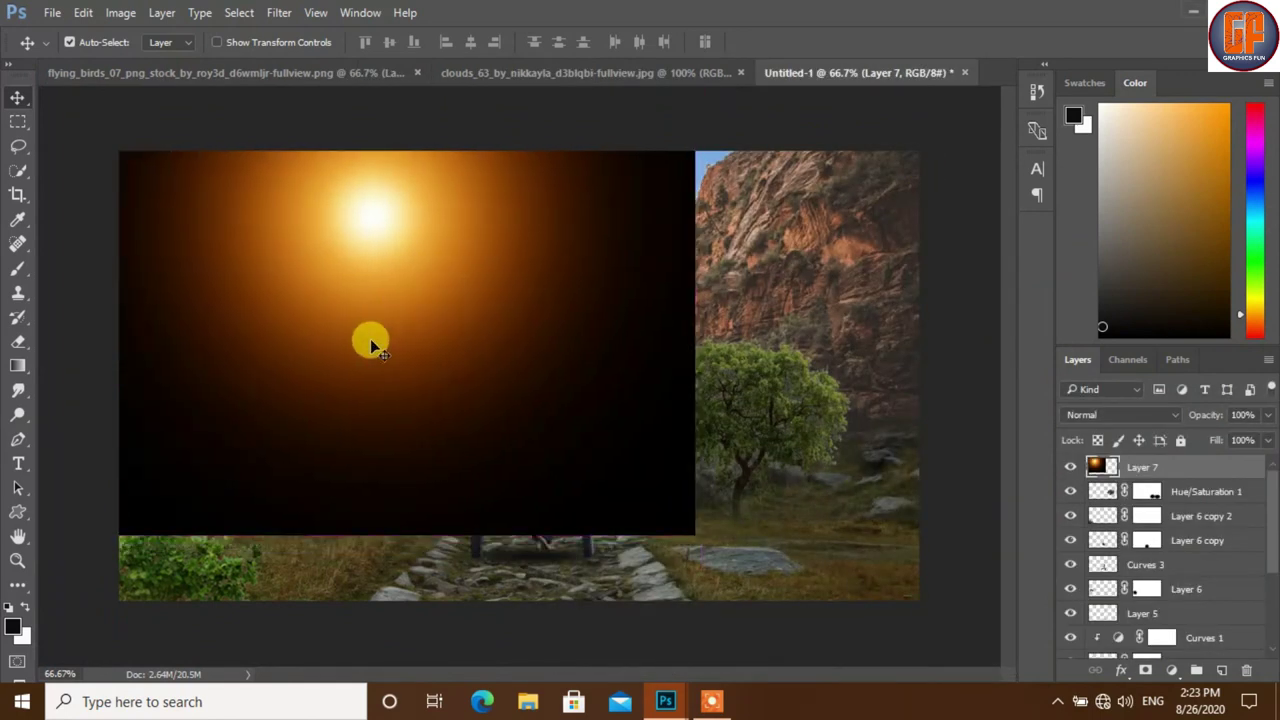
Set the sun glow layer to Screen blend mode, scale it to 75%, and position it in the sky.
{"action": "left_click", "coordinate": [1152, 414]}
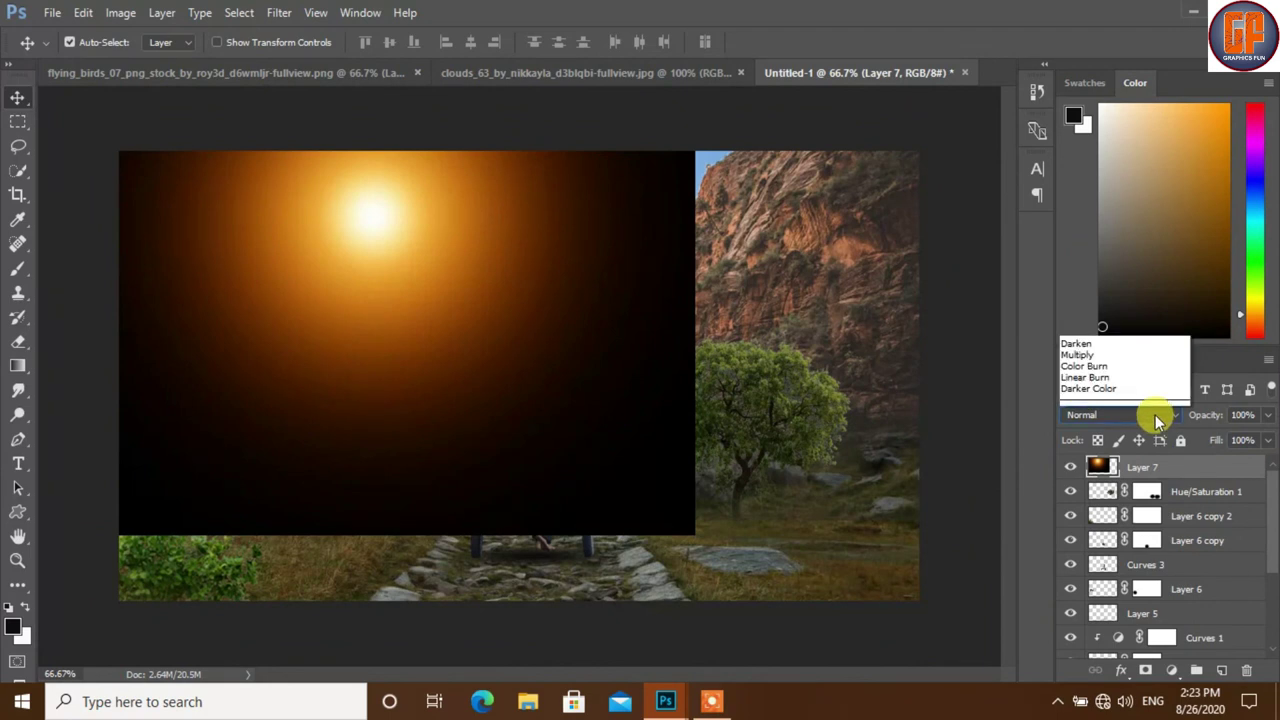
{"action": "left_click", "coordinate": [1119, 158]}
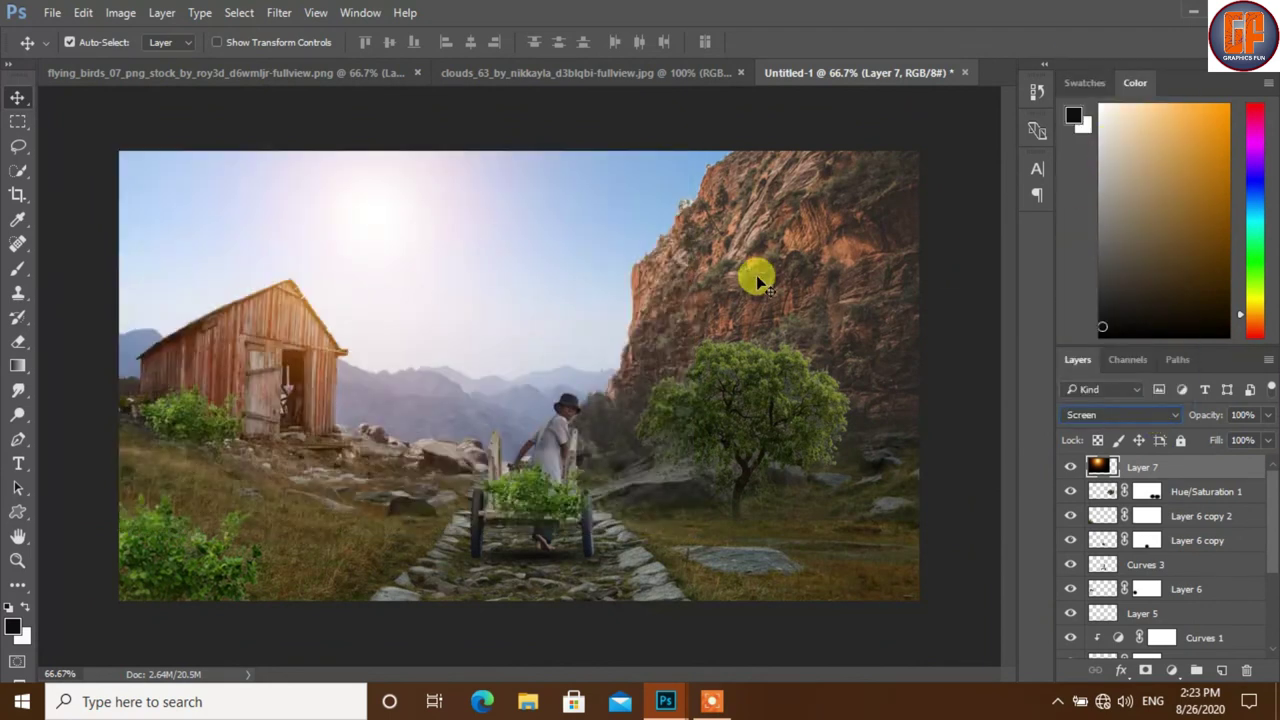
{"action": "mouse_move", "coordinate": [349, 263]}
{"action": "left_mouse_down"}
{"action": "mouse_move", "coordinate": [355, 245]}
{"action": "mouse_move", "coordinate": [395, 262]}
{"action": "left_mouse_up"}
{"action": "key", "text": "ctrl+t"}
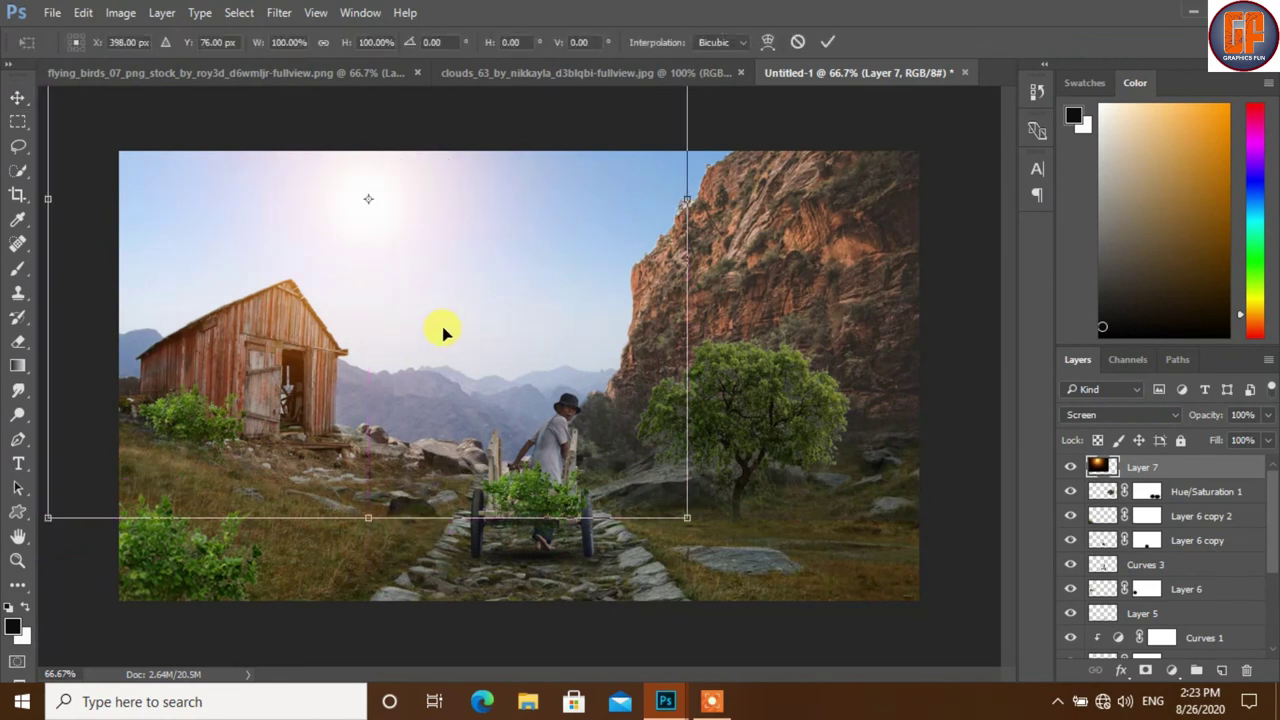
{"action": "left_click_drag", "start_coordinate": [684, 513], "coordinate": [607, 437]}
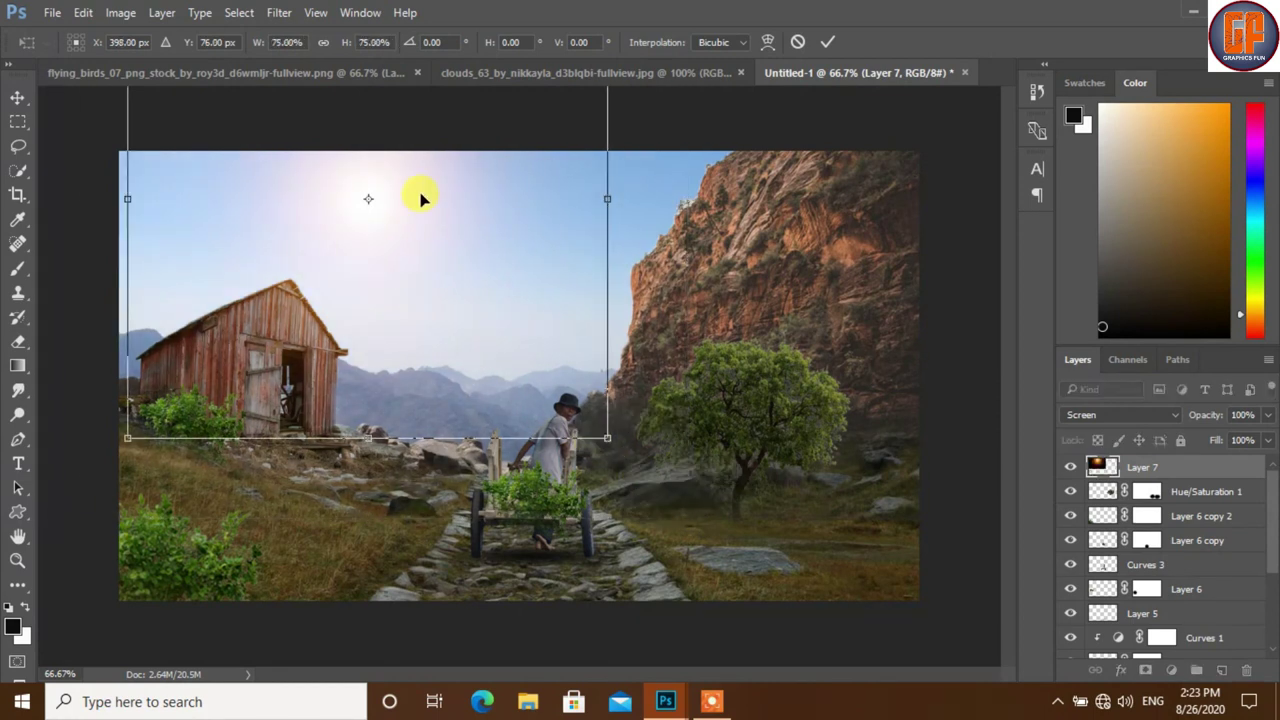
{"action": "left_click_drag", "start_coordinate": [420, 199], "coordinate": [410, 222]}
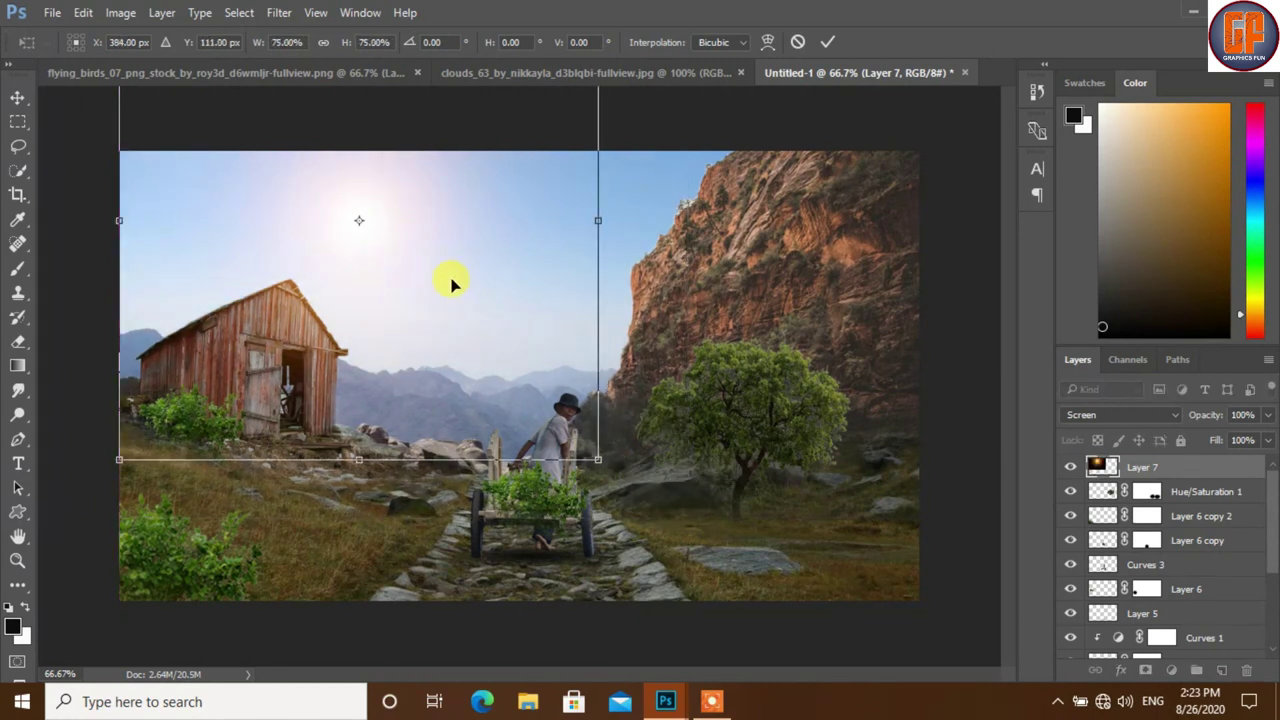
Commit the sun glow, then clip a Curves adjustment to Layer 4 that pulls its highlights down.
{"action": "left_click", "coordinate": [829, 44]}
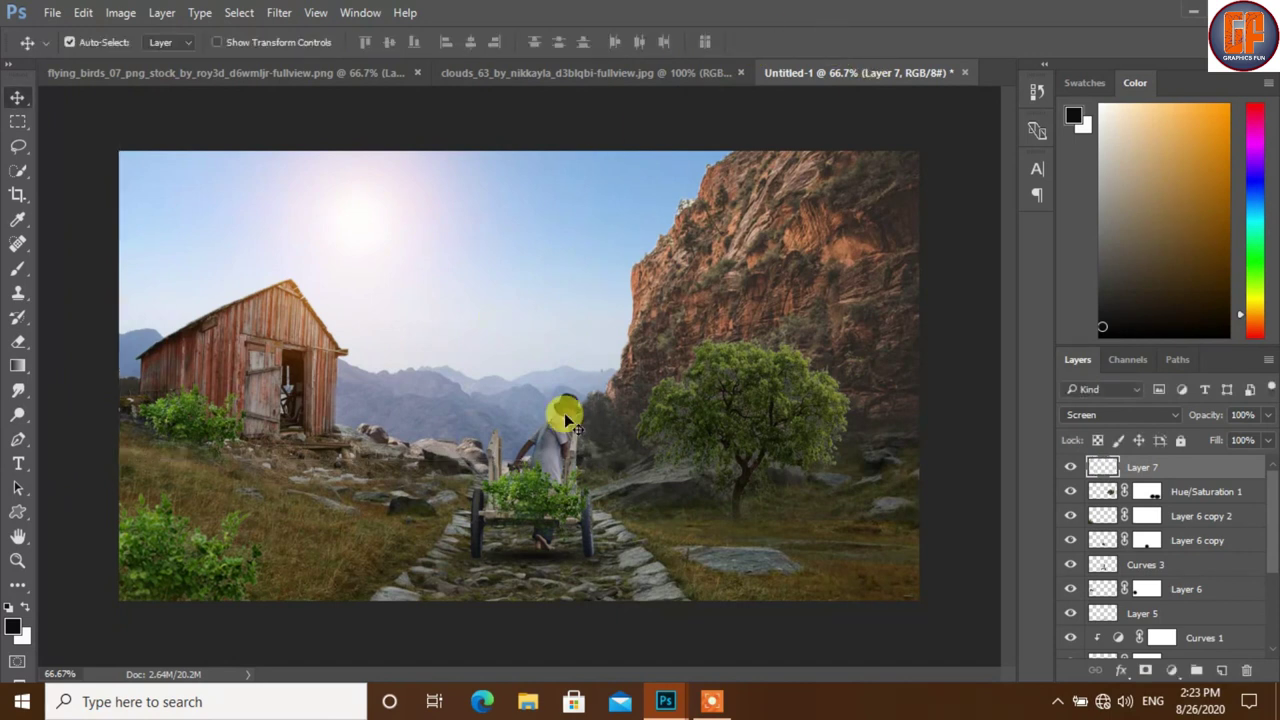
{"action": "left_click_drag", "start_coordinate": [1266, 534], "coordinate": [1264, 612]}
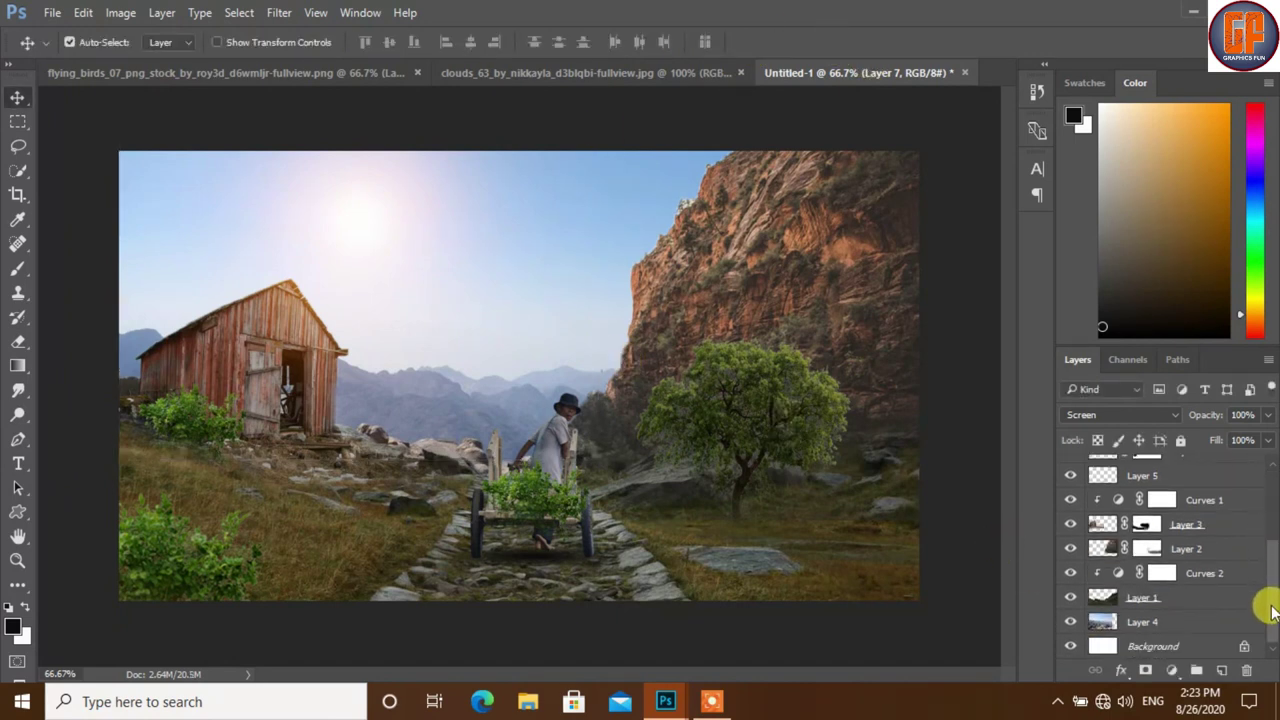
{"action": "left_click", "coordinate": [1185, 624]}
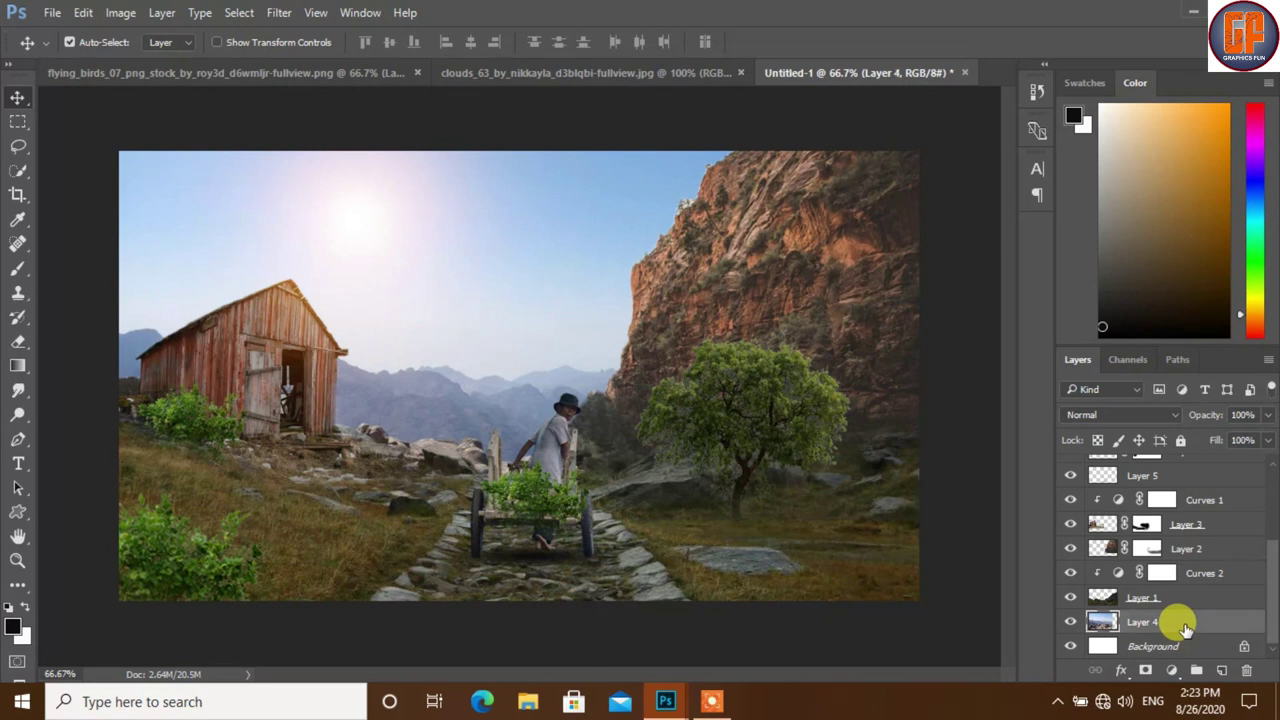
{"action": "left_click", "coordinate": [1172, 670]}
{"action": "left_click", "coordinate": [1193, 371]}
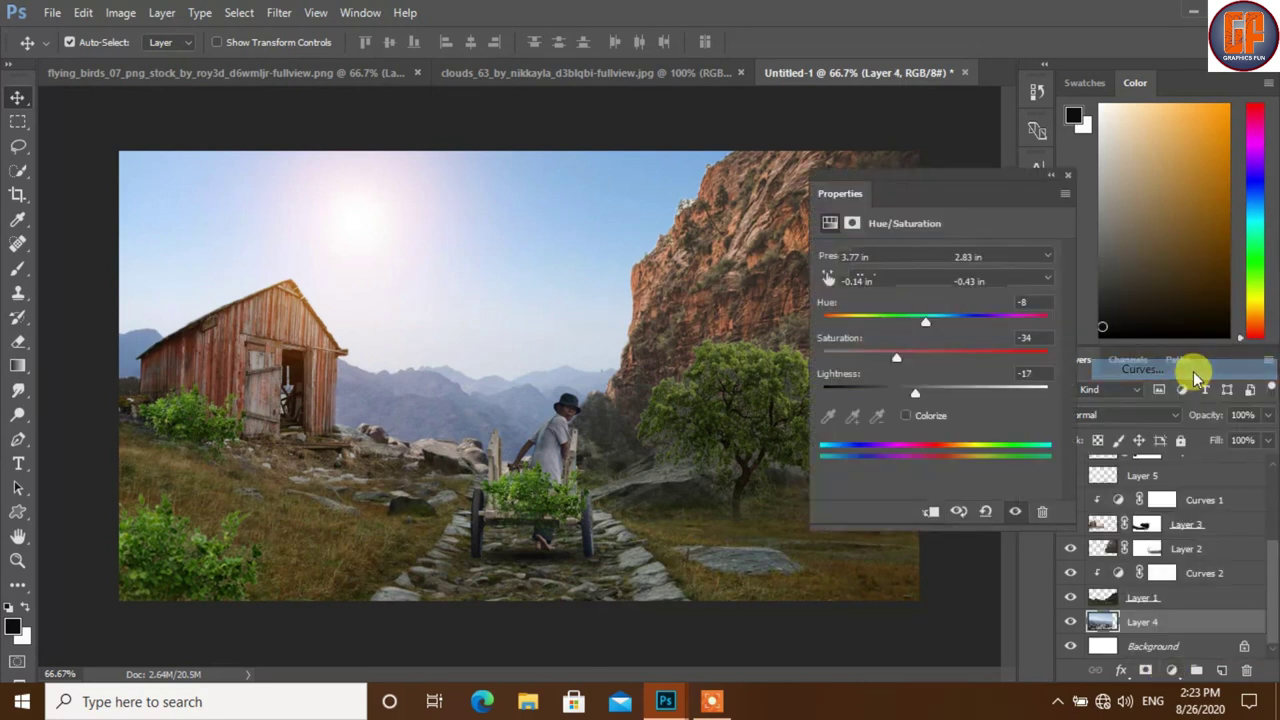
{"action": "left_click", "coordinate": [930, 511]}
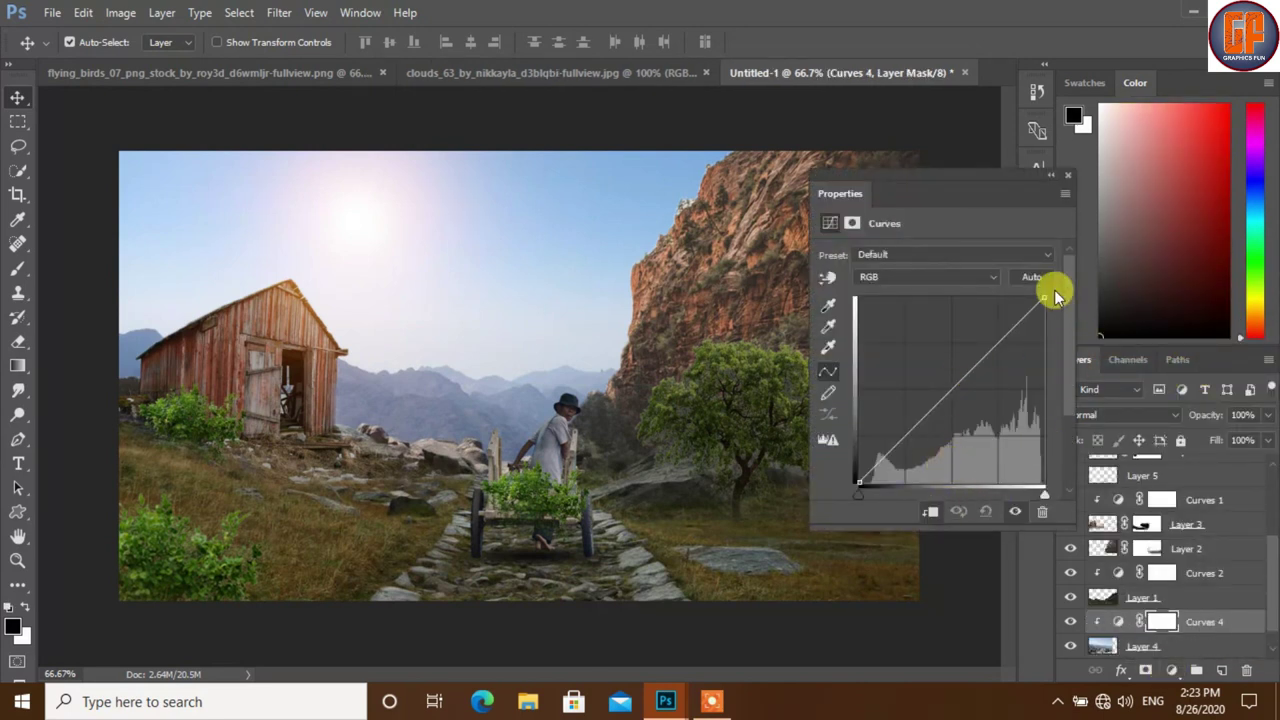
{"action": "mouse_move", "coordinate": [1040, 297]}
{"action": "left_mouse_down"}
{"action": "mouse_move", "coordinate": [1042, 336]}
{"action": "mouse_move", "coordinate": [1043, 321]}
{"action": "left_mouse_up"}
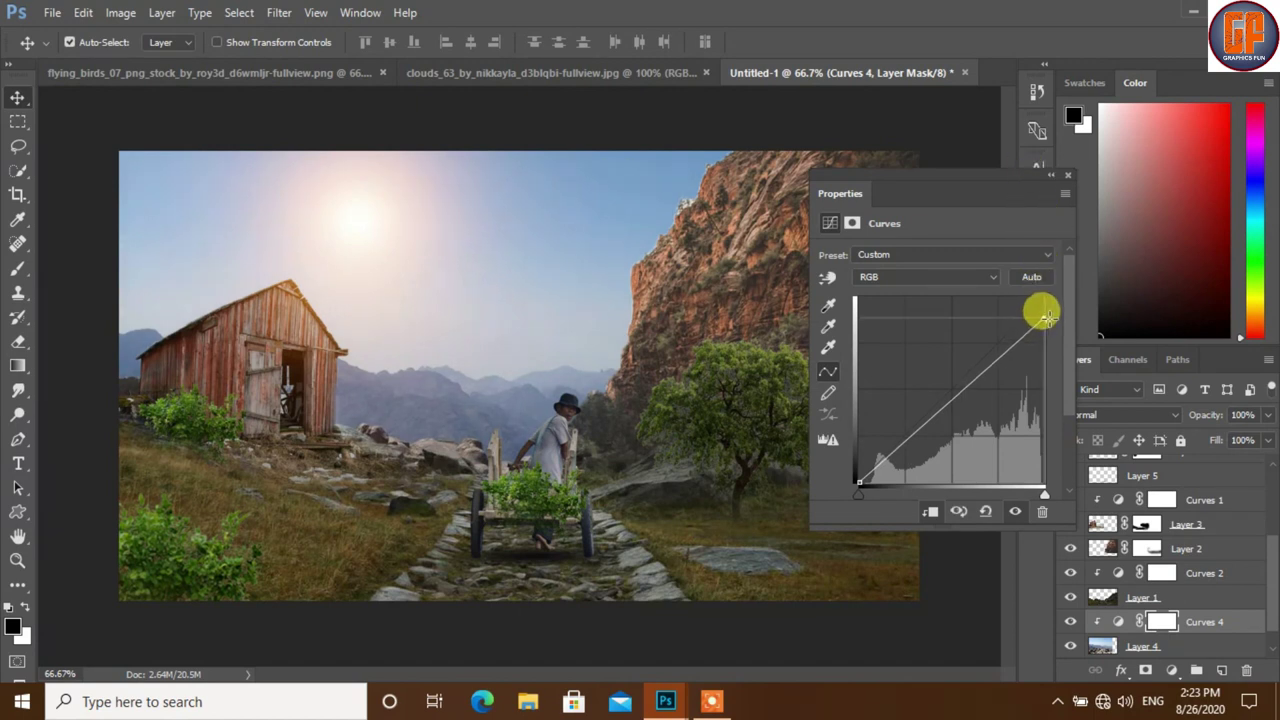
{"action": "left_click", "coordinate": [1069, 175]}
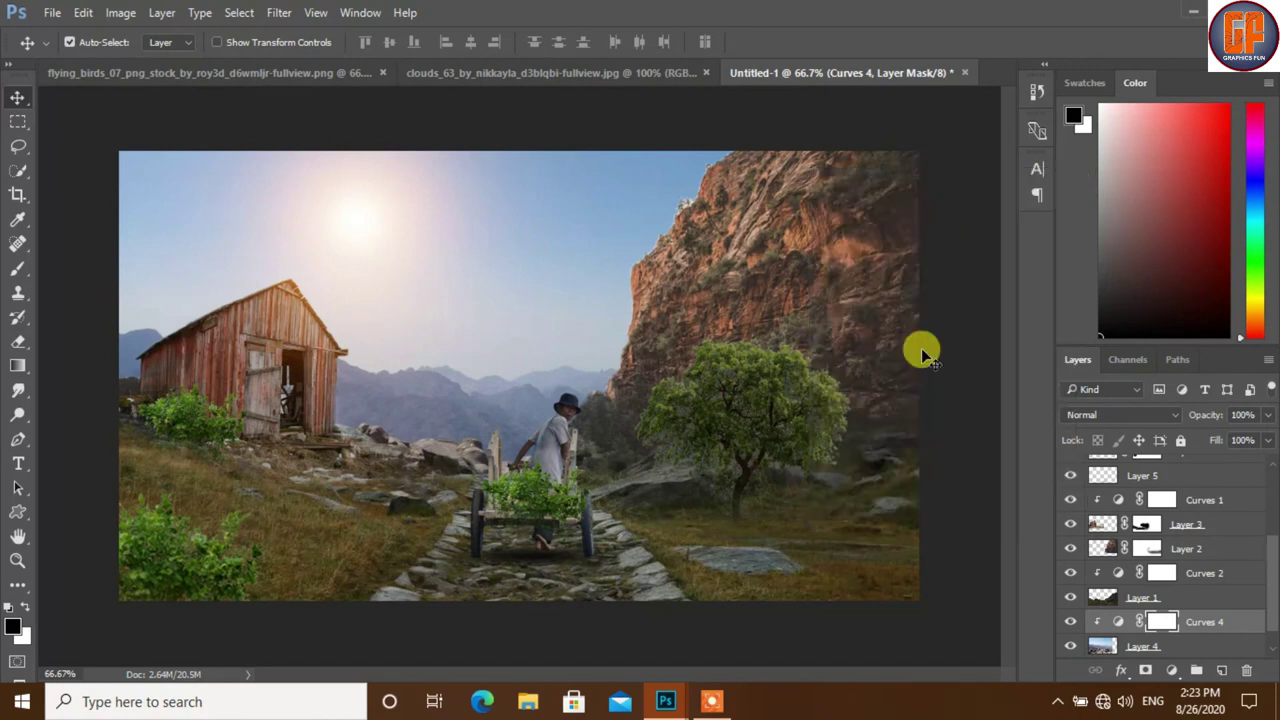
Bring the stormy clouds image into the composite as Layer 8, undoing a stray sun glow move.
{"action": "left_click", "coordinate": [540, 77]}
{"action": "mouse_move", "coordinate": [542, 72]}
{"action": "left_mouse_down"}
{"action": "mouse_move", "coordinate": [750, 505]}
{"action": "mouse_move", "coordinate": [330, 308]}
{"action": "left_mouse_up"}
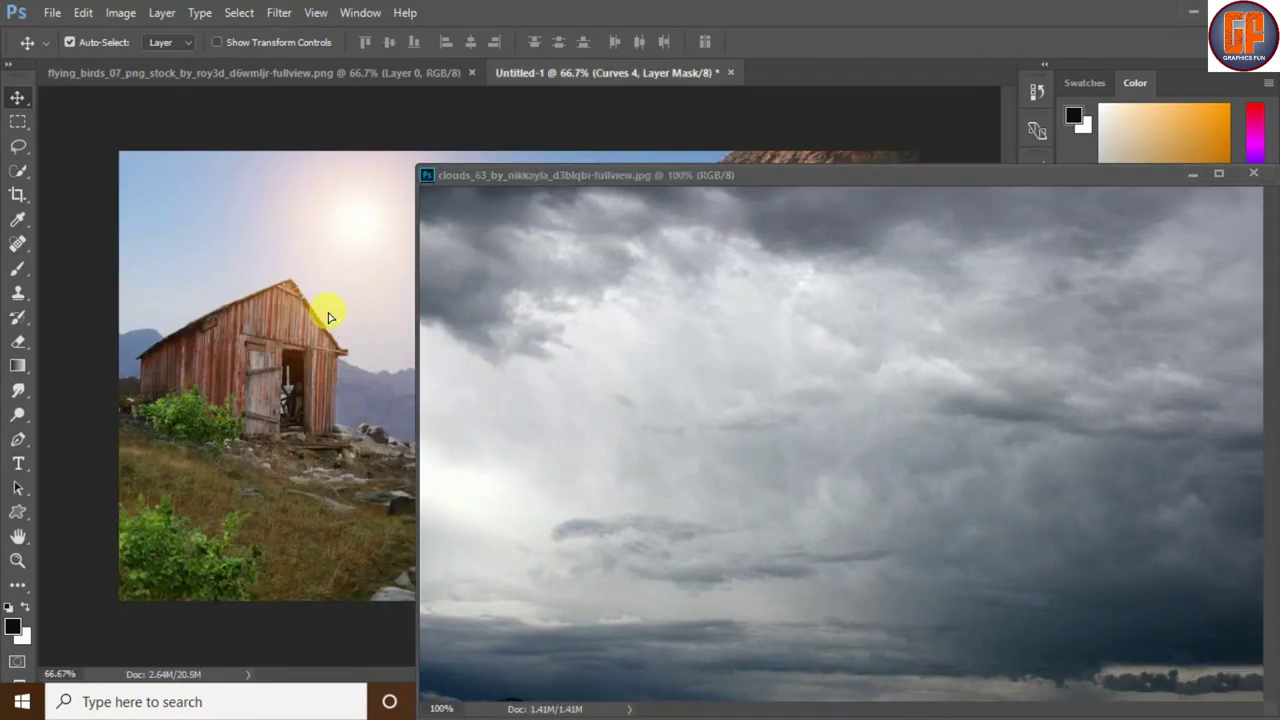
{"action": "left_click", "coordinate": [1213, 175]}
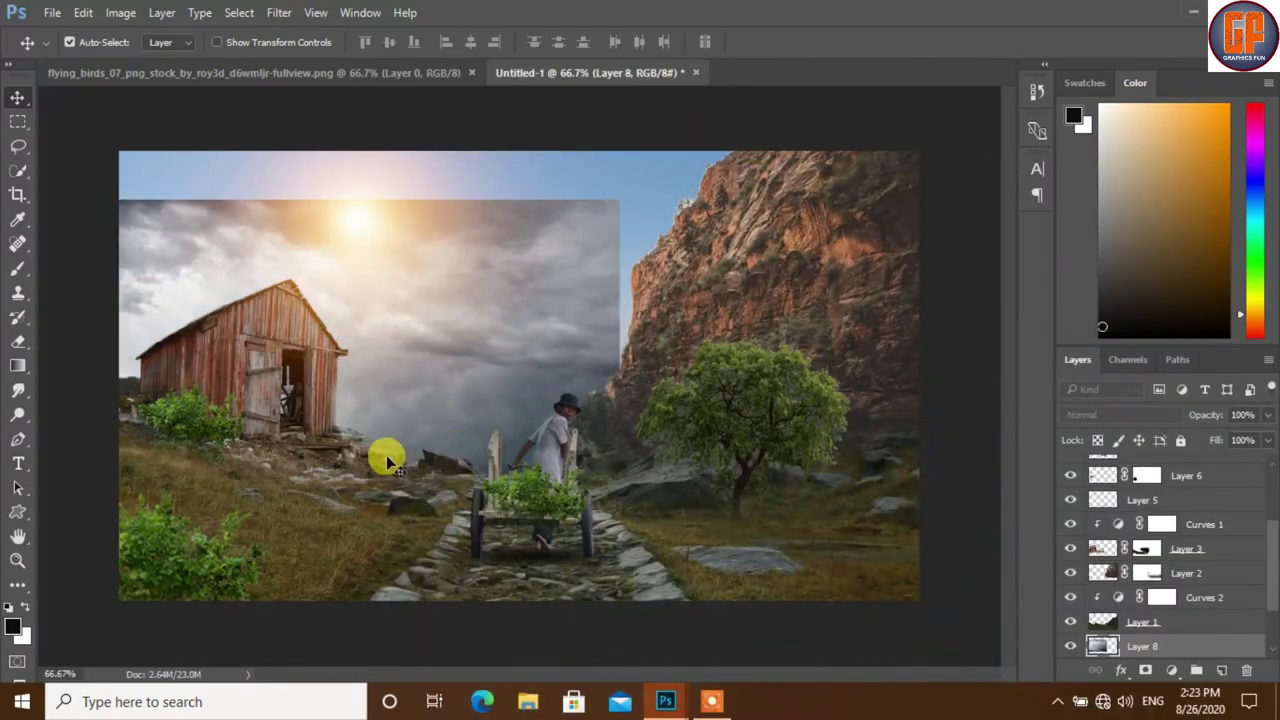
{"action": "left_click_drag", "start_coordinate": [449, 371], "coordinate": [648, 297]}
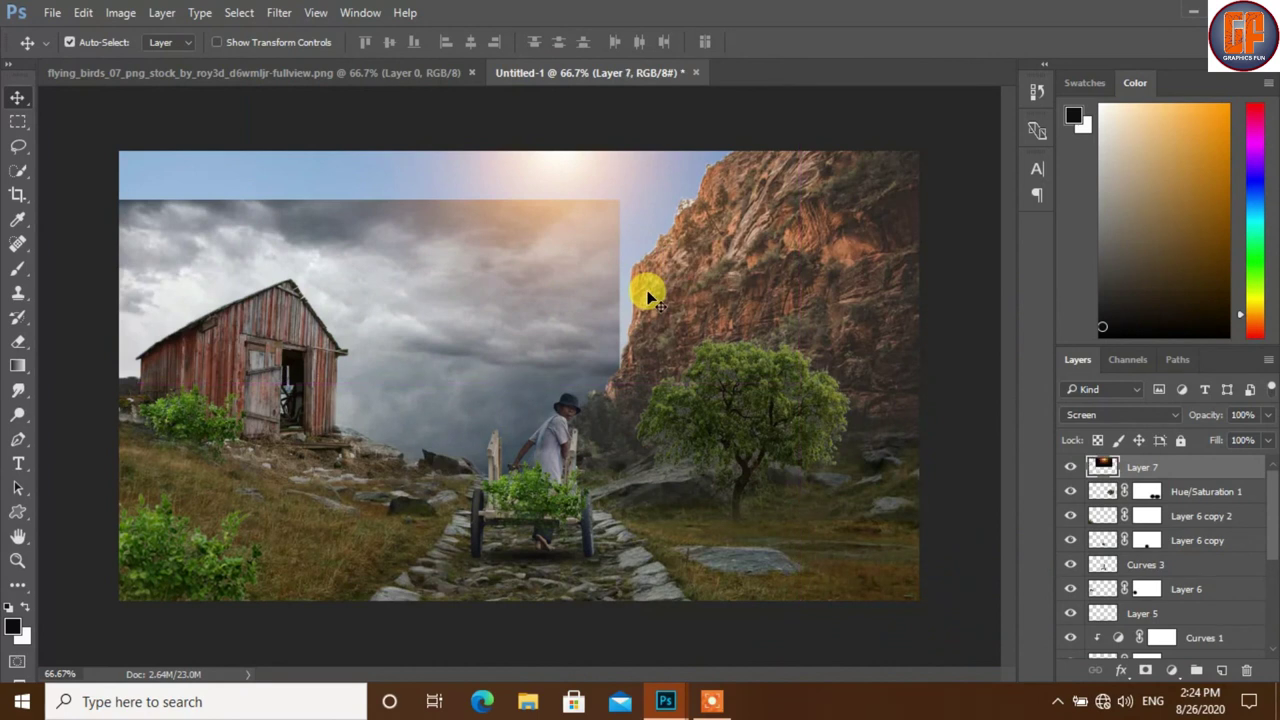
{"action": "key", "text": "ctrl+z"}
Drag the clouds Layer 8 up to the top of the layer stack.
{"action": "left_click_drag", "start_coordinate": [1270, 520], "coordinate": [1270, 615]}
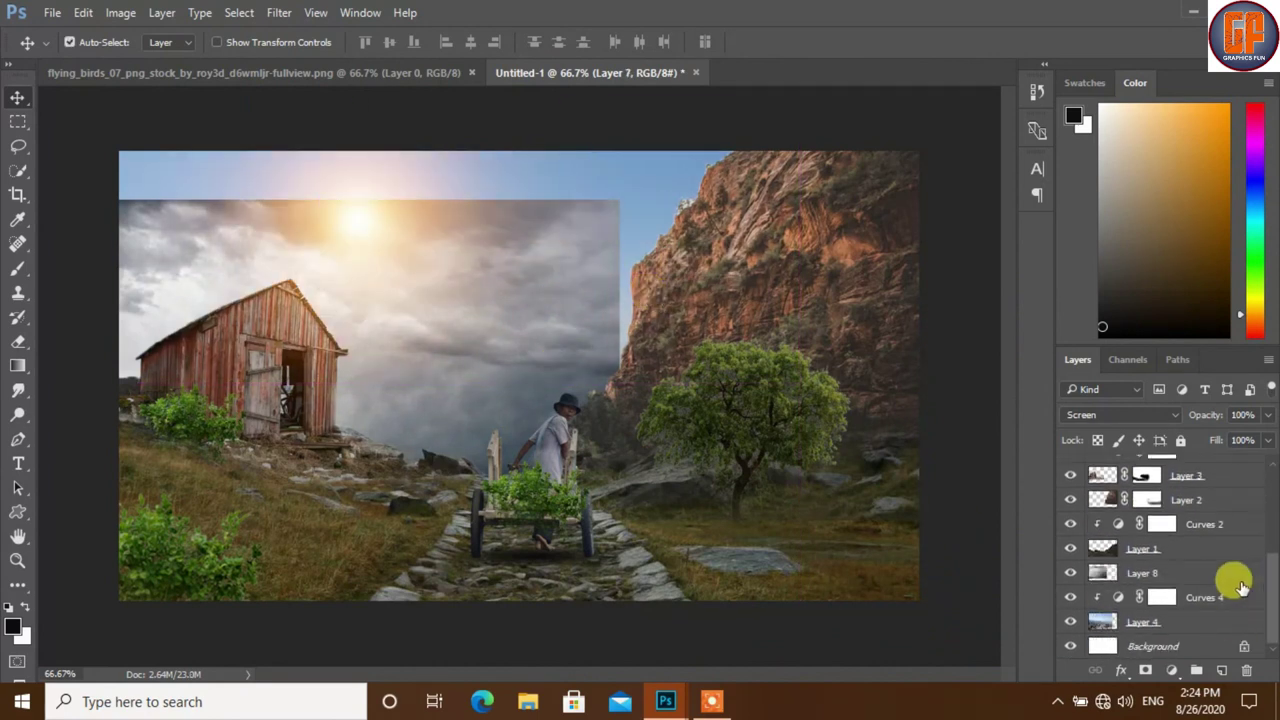
{"action": "left_click", "coordinate": [1071, 574]}
{"action": "left_click", "coordinate": [1071, 574]}
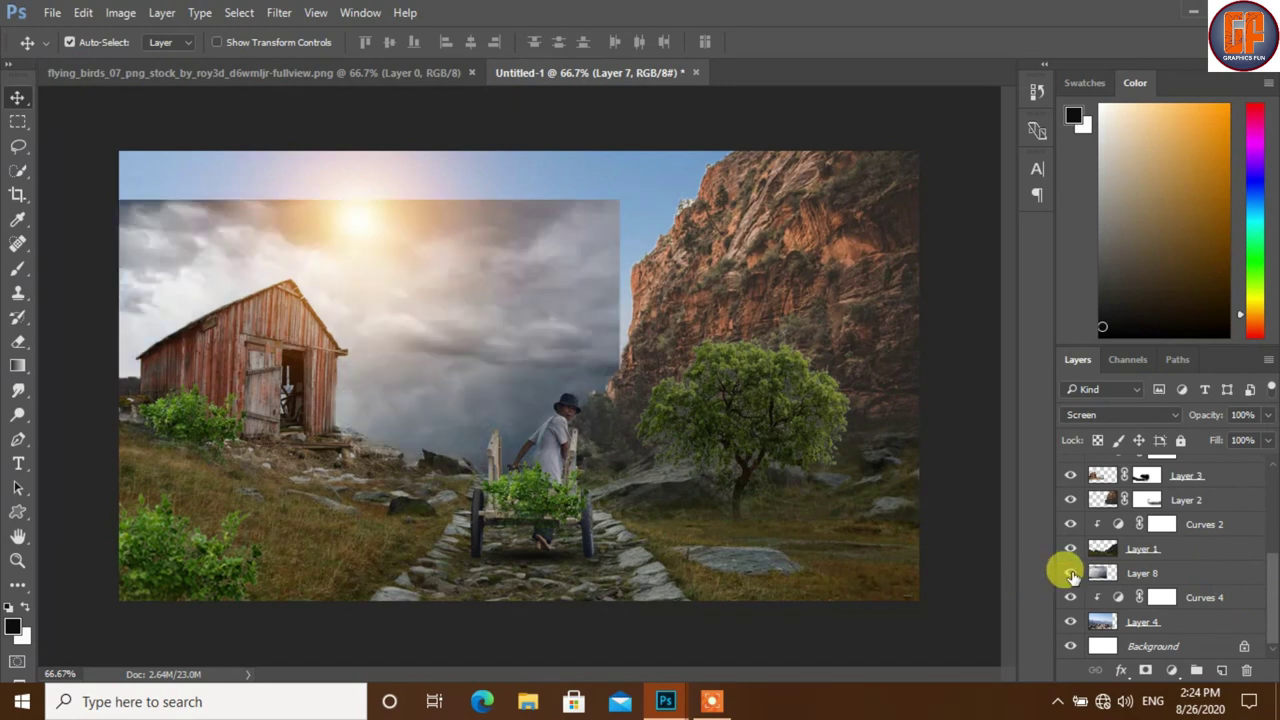
{"action": "left_click_drag", "start_coordinate": [1220, 572], "coordinate": [1224, 474]}
{"action": "left_click_drag", "start_coordinate": [1272, 590], "coordinate": [1225, 468]}
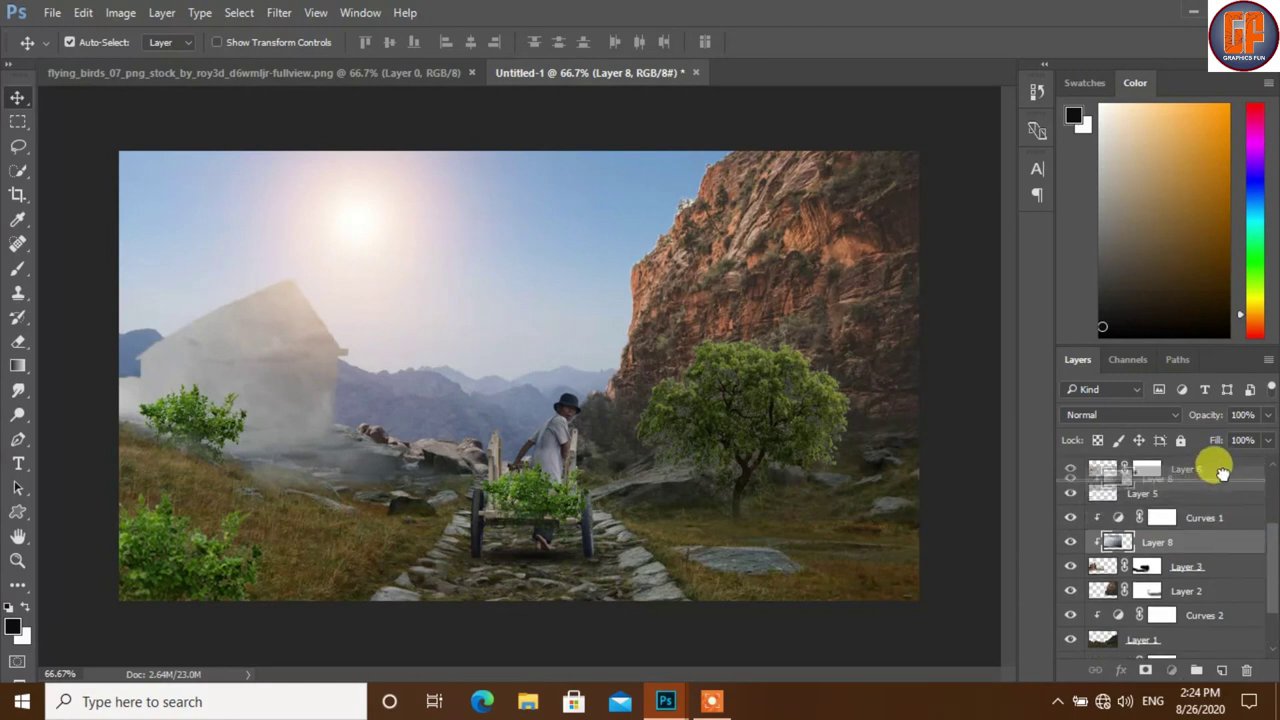
{"action": "left_click_drag", "start_coordinate": [1272, 568], "coordinate": [1242, 489]}
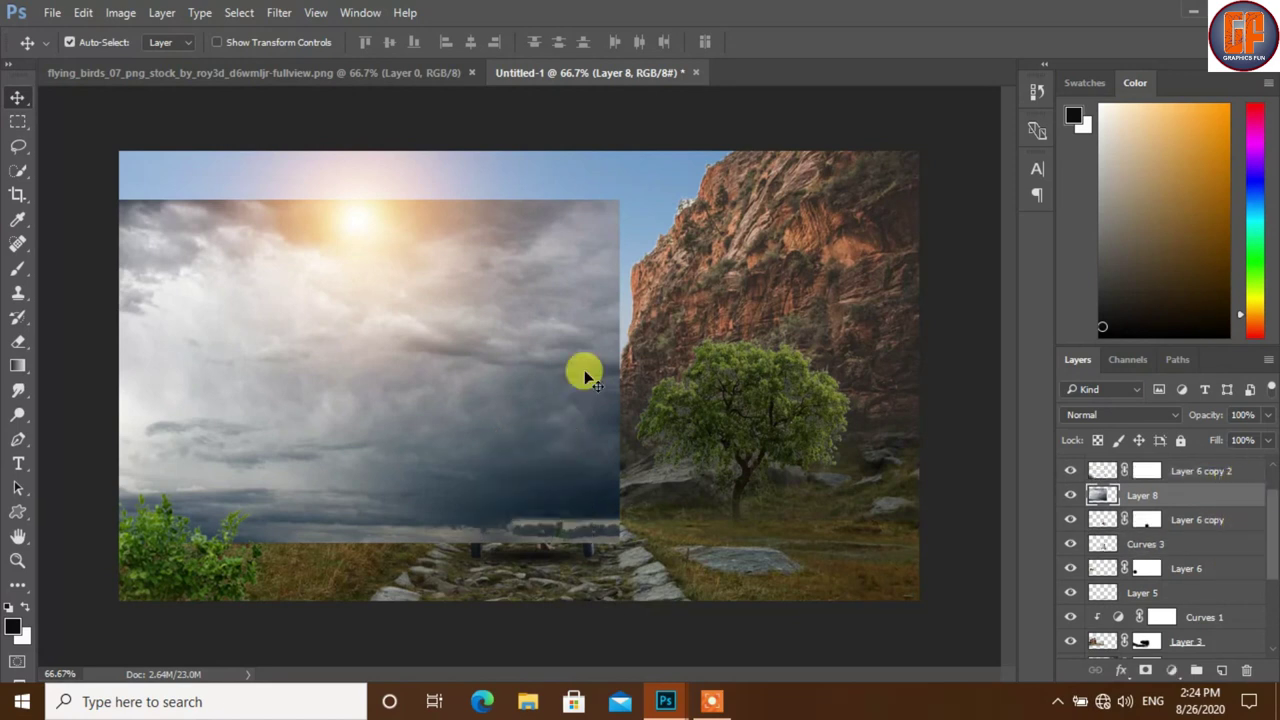
{"action": "left_click_drag", "start_coordinate": [1270, 528], "coordinate": [1262, 490]}
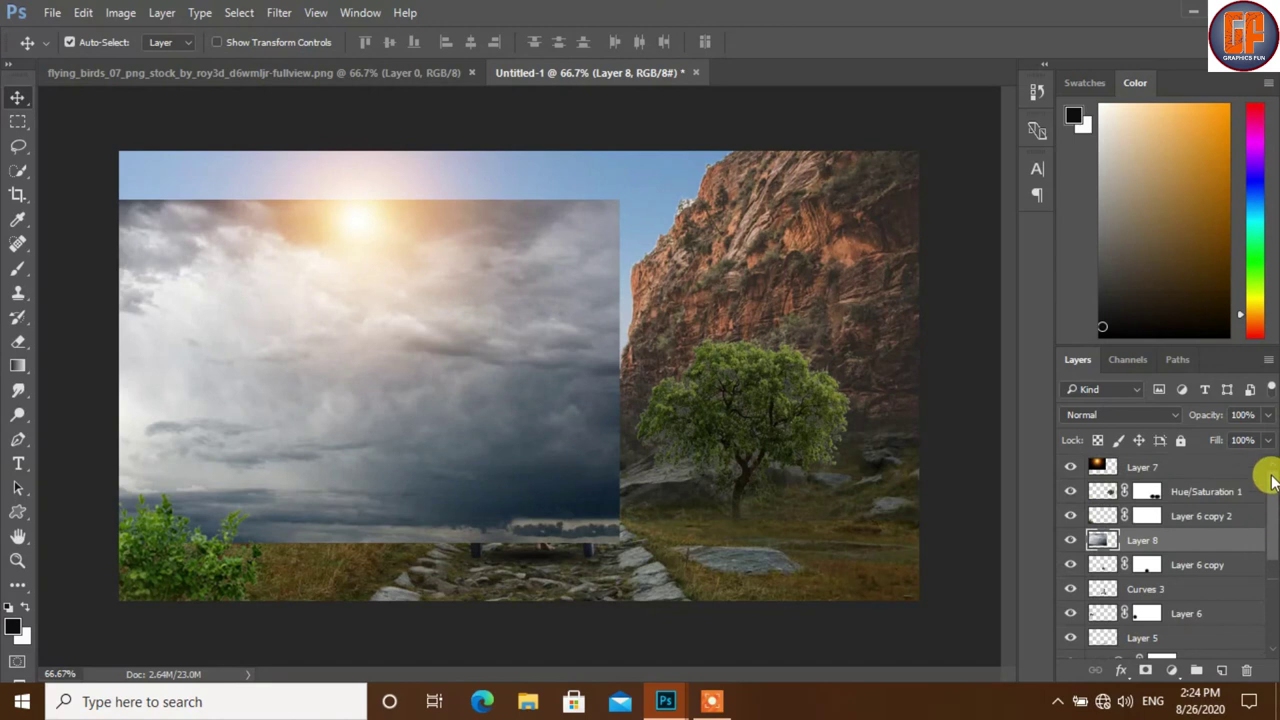
{"action": "left_click_drag", "start_coordinate": [1194, 563], "coordinate": [1212, 453]}
{"action": "mouse_move", "coordinate": [468, 453]}
{"action": "left_mouse_down"}
{"action": "mouse_move", "coordinate": [489, 416]}
{"action": "mouse_move", "coordinate": [530, 410]}
{"action": "left_mouse_up"}
Scale Layer 8's stormy clouds to about 146% × 145% and position them to cover the canvas.
{"action": "key", "text": "ctrl+t"}
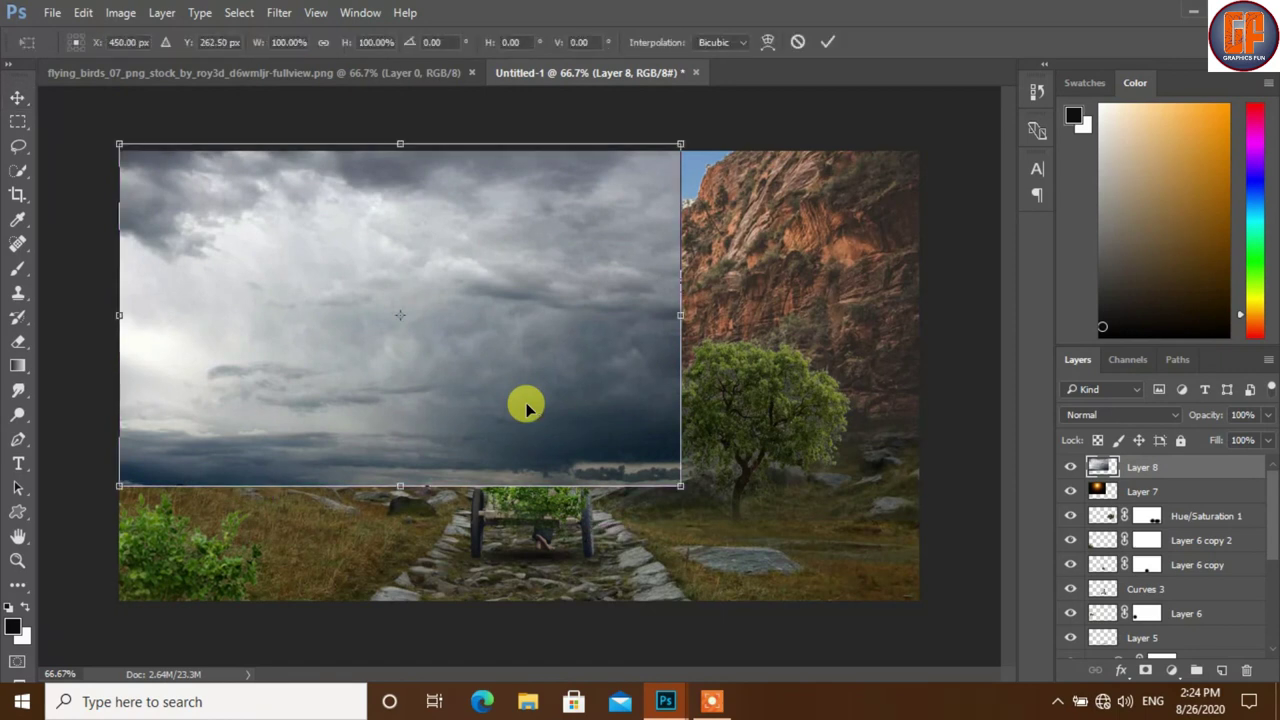
{"action": "mouse_move", "coordinate": [678, 489]}
{"action": "left_mouse_down"}
{"action": "mouse_move", "coordinate": [674, 477]}
{"action": "mouse_move", "coordinate": [694, 480]}
{"action": "mouse_move", "coordinate": [792, 553]}
{"action": "left_mouse_up"}
{"action": "mouse_move", "coordinate": [710, 520]}
{"action": "left_mouse_down"}
{"action": "mouse_move", "coordinate": [748, 500]}
{"action": "mouse_move", "coordinate": [780, 512]}
{"action": "left_mouse_up"}
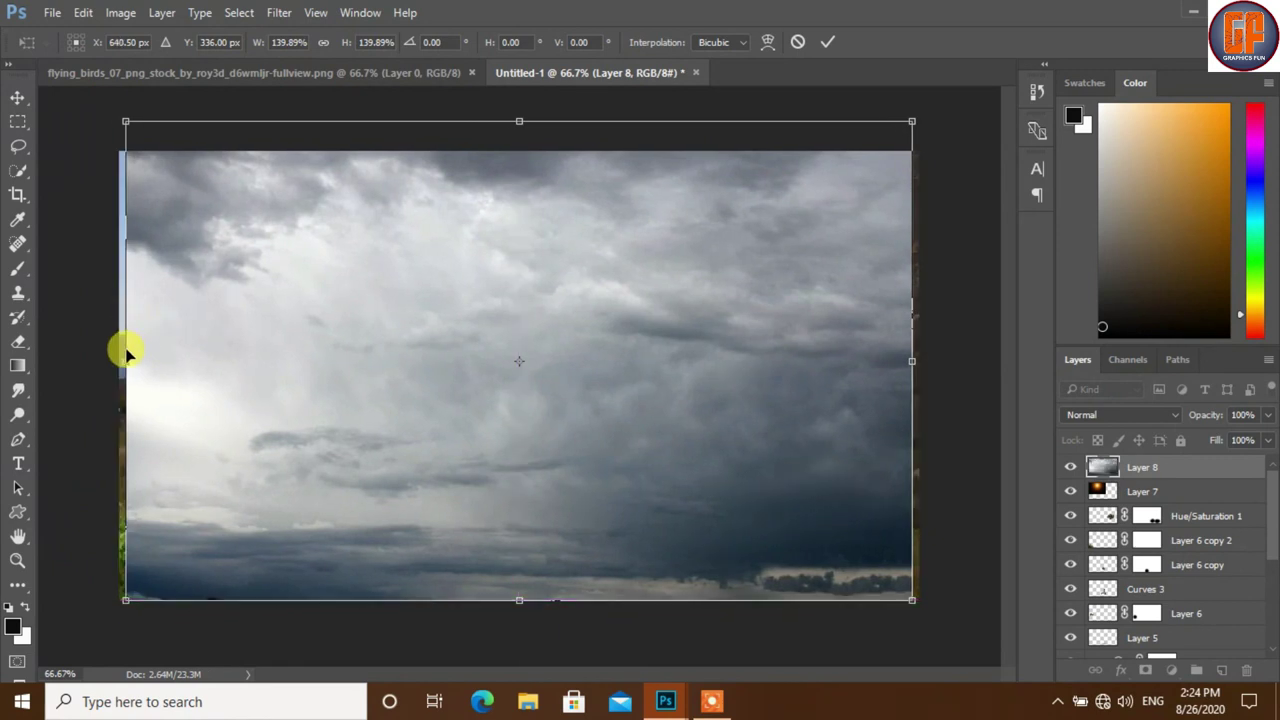
{"action": "left_click_drag", "start_coordinate": [121, 358], "coordinate": [117, 358]}
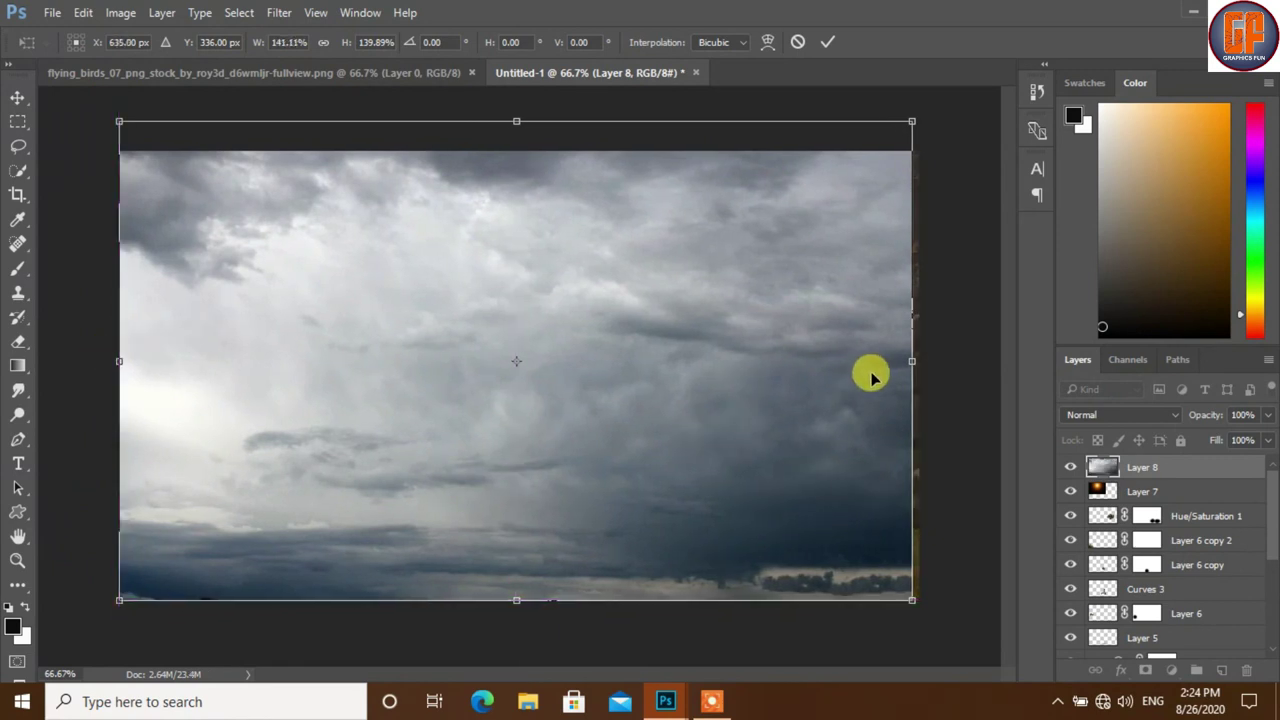
{"action": "mouse_move", "coordinate": [907, 355]}
{"action": "left_mouse_down"}
{"action": "mouse_move", "coordinate": [929, 343]}
{"action": "mouse_move", "coordinate": [940, 355]}
{"action": "left_mouse_up"}
{"action": "left_click_drag", "start_coordinate": [528, 597], "coordinate": [510, 617]}
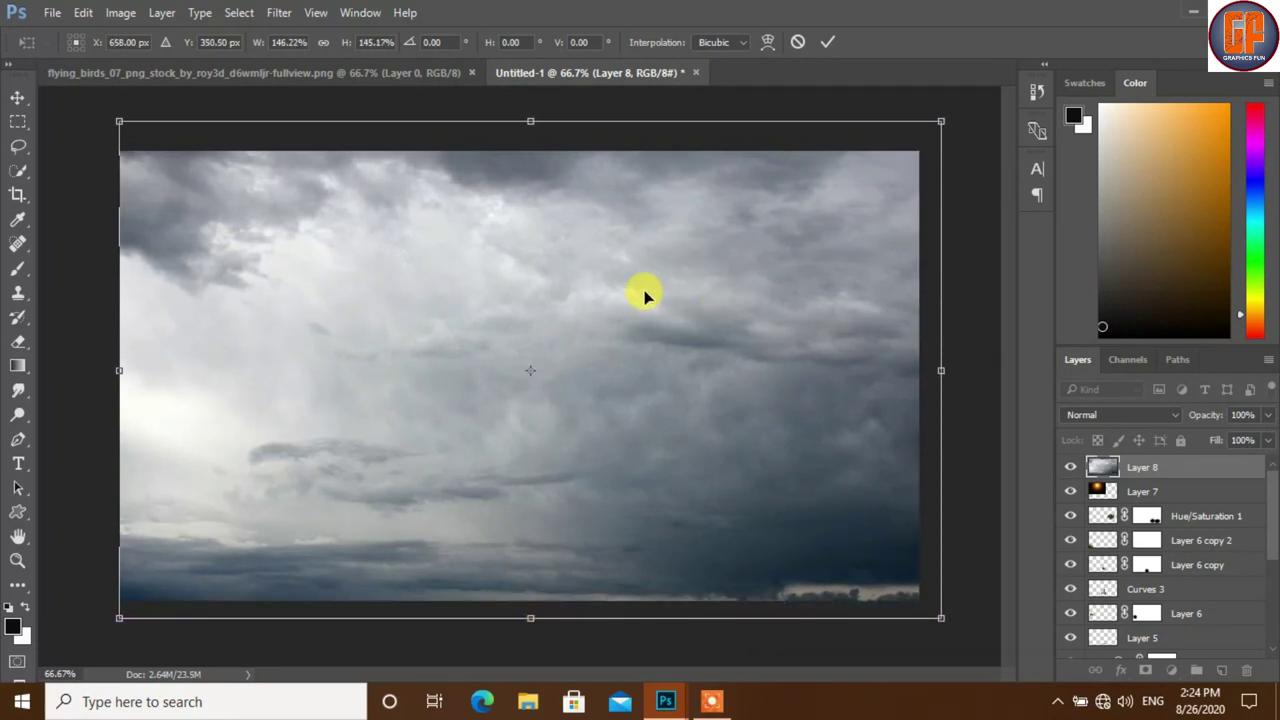
{"action": "key", "text": "Left"}
{"action": "key", "text": "Left"}
{"action": "key", "text": "Left"}
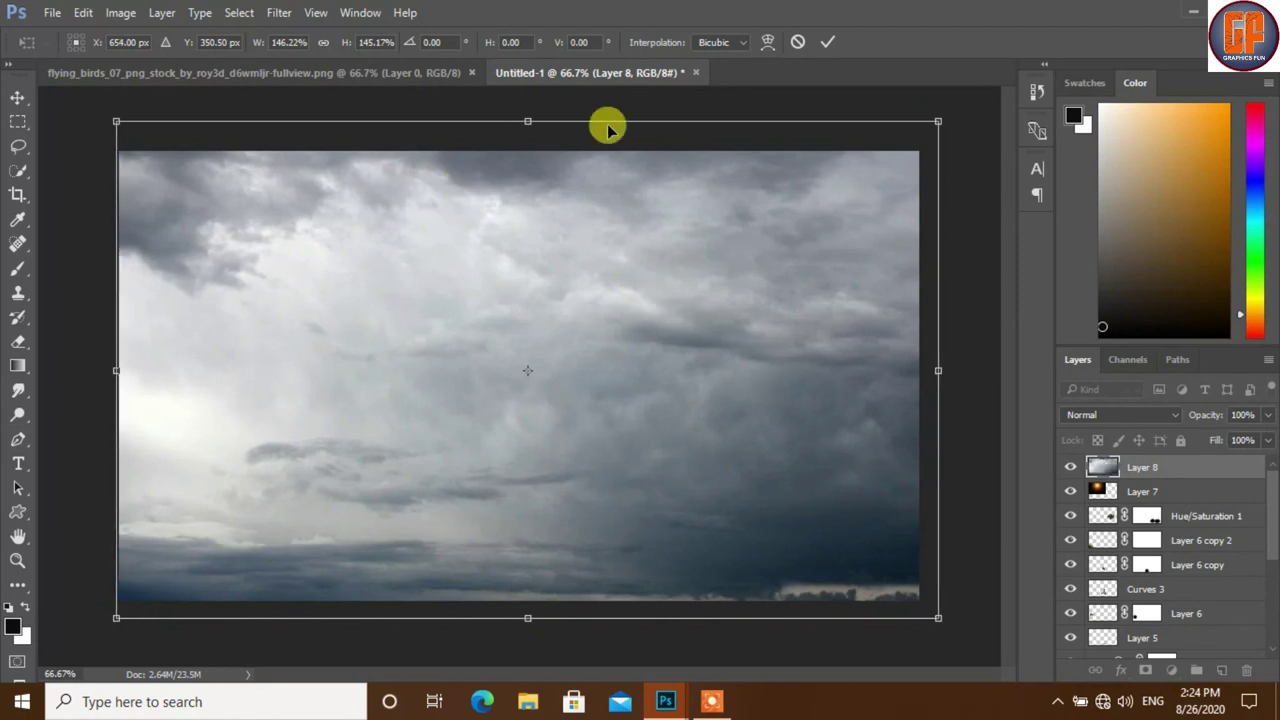
{"action": "left_click", "coordinate": [827, 42]}
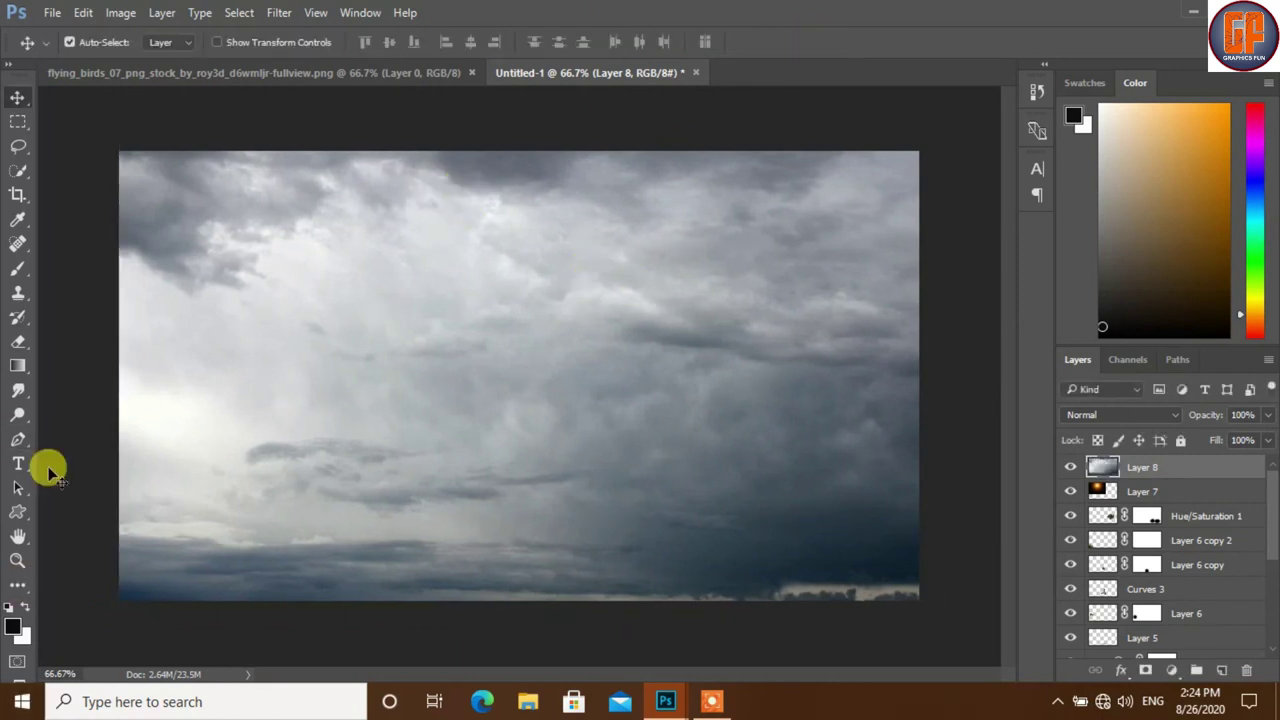
Add a layer mask to Layer 8 and set up a Brush at 8% opacity.
{"action": "left_click", "coordinate": [1145, 670]}
{"action": "left_click", "coordinate": [17, 270]}
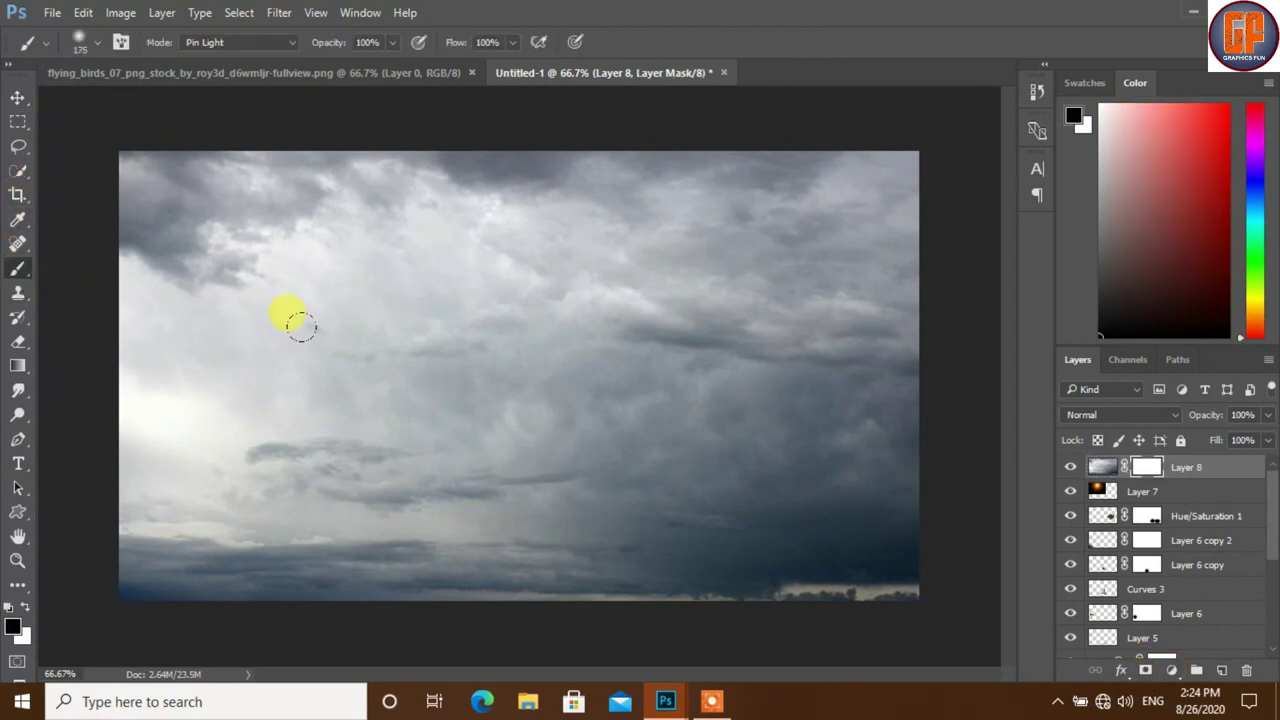
{"action": "left_click_drag", "start_coordinate": [392, 42], "coordinate": [322, 67]}
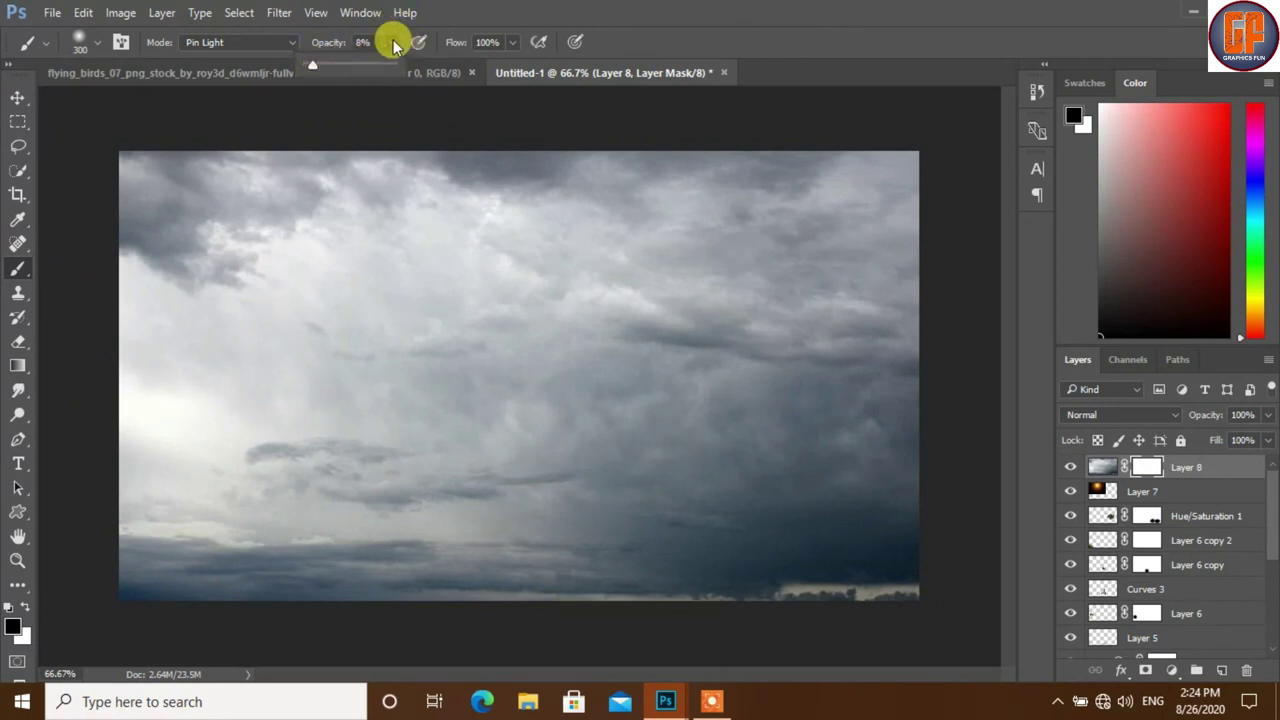
{"action": "left_click", "coordinate": [393, 42]}
Paint black on the sky mask to softly reveal the barn, lower scene and fog.
{"action": "mouse_move", "coordinate": [820, 518]}
{"action": "left_mouse_down"}
{"action": "mouse_move", "coordinate": [774, 509]}
{"action": "mouse_move", "coordinate": [806, 500]}
{"action": "mouse_move", "coordinate": [603, 486]}
{"action": "left_mouse_up"}
{"action": "mouse_move", "coordinate": [649, 435]}
{"action": "left_mouse_down"}
{"action": "mouse_move", "coordinate": [697, 374]}
{"action": "mouse_move", "coordinate": [843, 374]}
{"action": "mouse_move", "coordinate": [789, 309]}
{"action": "mouse_move", "coordinate": [775, 268]}
{"action": "mouse_move", "coordinate": [794, 354]}
{"action": "mouse_move", "coordinate": [757, 374]}
{"action": "mouse_move", "coordinate": [577, 298]}
{"action": "left_mouse_up"}
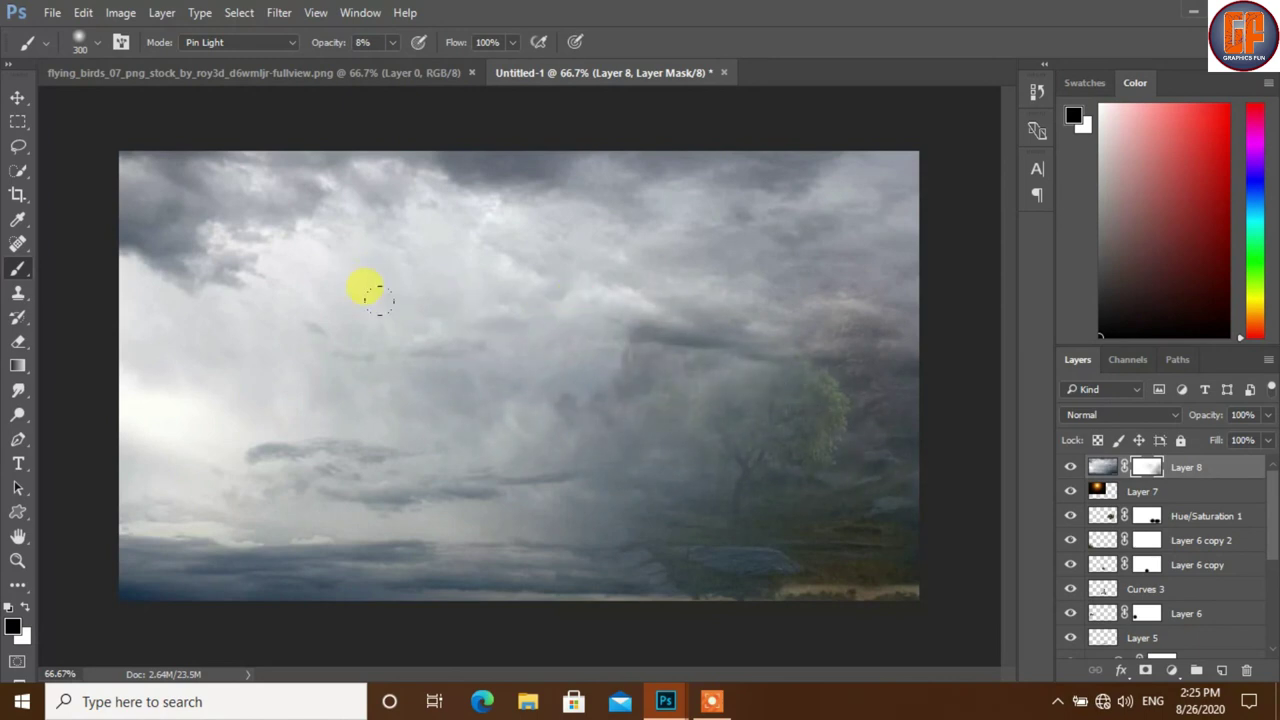
{"action": "mouse_move", "coordinate": [367, 335]}
{"action": "left_mouse_down"}
{"action": "mouse_move", "coordinate": [300, 329]}
{"action": "mouse_move", "coordinate": [200, 277]}
{"action": "mouse_move", "coordinate": [414, 349]}
{"action": "mouse_move", "coordinate": [390, 397]}
{"action": "mouse_move", "coordinate": [426, 429]}
{"action": "mouse_move", "coordinate": [469, 371]}
{"action": "mouse_move", "coordinate": [466, 423]}
{"action": "mouse_move", "coordinate": [487, 410]}
{"action": "mouse_move", "coordinate": [485, 380]}
{"action": "mouse_move", "coordinate": [485, 415]}
{"action": "mouse_move", "coordinate": [228, 445]}
{"action": "mouse_move", "coordinate": [134, 394]}
{"action": "mouse_move", "coordinate": [191, 457]}
{"action": "mouse_move", "coordinate": [106, 366]}
{"action": "mouse_move", "coordinate": [114, 320]}
{"action": "mouse_move", "coordinate": [163, 280]}
{"action": "mouse_move", "coordinate": [91, 257]}
{"action": "mouse_move", "coordinate": [111, 234]}
{"action": "left_mouse_up"}
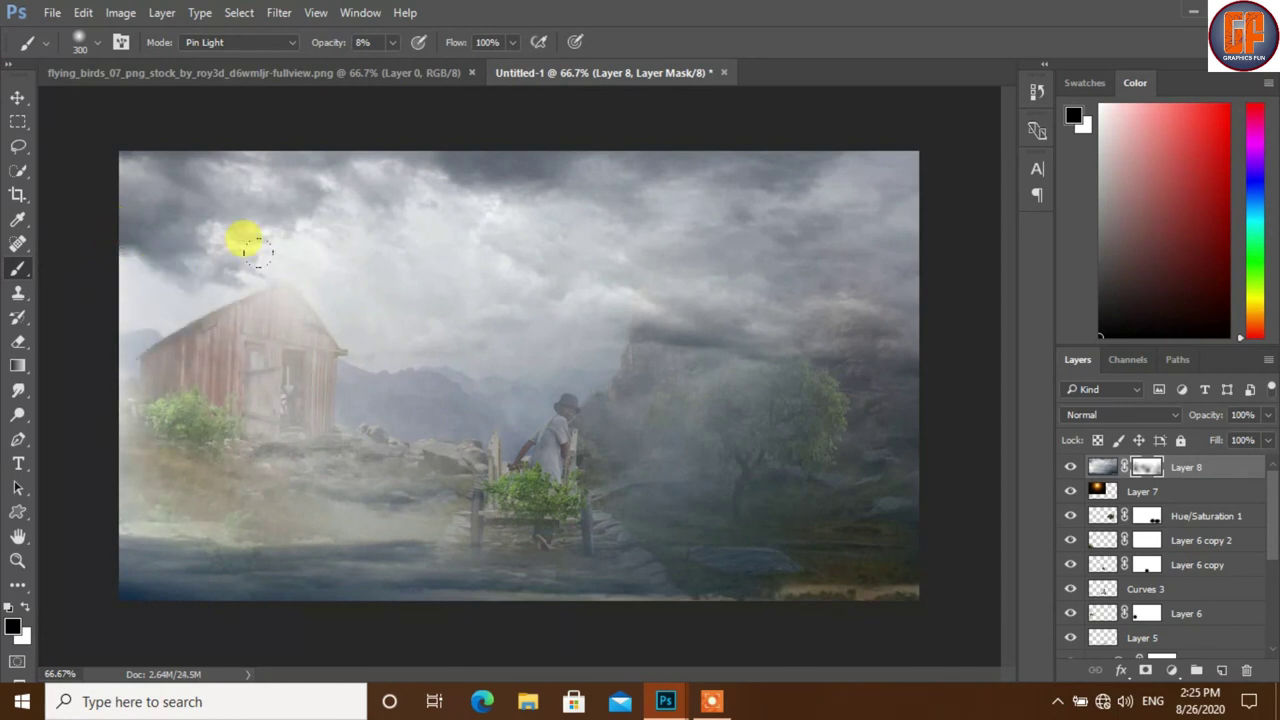
{"action": "mouse_move", "coordinate": [285, 156]}
{"action": "left_mouse_down"}
{"action": "mouse_move", "coordinate": [316, 168]}
{"action": "mouse_move", "coordinate": [297, 203]}
{"action": "mouse_move", "coordinate": [324, 165]}
{"action": "left_mouse_up"}
{"action": "mouse_move", "coordinate": [288, 245]}
{"action": "left_mouse_down"}
{"action": "mouse_move", "coordinate": [206, 340]}
{"action": "mouse_move", "coordinate": [69, 340]}
{"action": "mouse_move", "coordinate": [126, 523]}
{"action": "mouse_move", "coordinate": [103, 518]}
{"action": "mouse_move", "coordinate": [120, 497]}
{"action": "mouse_move", "coordinate": [552, 360]}
{"action": "mouse_move", "coordinate": [586, 151]}
{"action": "mouse_move", "coordinate": [628, 220]}
{"action": "mouse_move", "coordinate": [737, 137]}
{"action": "mouse_move", "coordinate": [803, 220]}
{"action": "mouse_move", "coordinate": [777, 126]}
{"action": "mouse_move", "coordinate": [722, 240]}
{"action": "mouse_move", "coordinate": [686, 206]}
{"action": "mouse_move", "coordinate": [686, 177]}
{"action": "mouse_move", "coordinate": [622, 268]}
{"action": "left_mouse_up"}
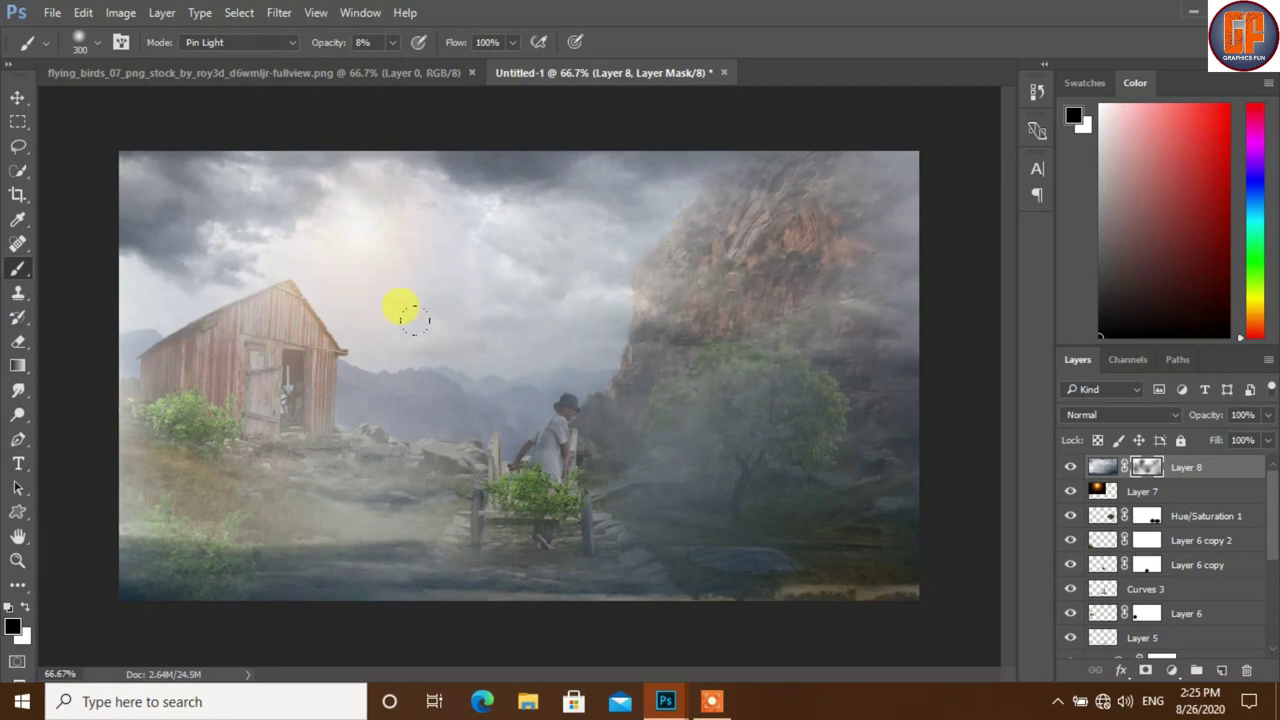
Paint more of Layer 8's mask away over the rocky cliff and the cliff edge by the tree.
{"action": "mouse_move", "coordinate": [515, 422]}
{"action": "left_mouse_down"}
{"action": "mouse_move", "coordinate": [811, 271]}
{"action": "mouse_move", "coordinate": [700, 357]}
{"action": "mouse_move", "coordinate": [651, 341]}
{"action": "mouse_move", "coordinate": [614, 414]}
{"action": "mouse_move", "coordinate": [621, 449]}
{"action": "mouse_move", "coordinate": [630, 392]}
{"action": "mouse_move", "coordinate": [728, 355]}
{"action": "mouse_move", "coordinate": [686, 314]}
{"action": "mouse_move", "coordinate": [655, 334]}
{"action": "left_mouse_up"}
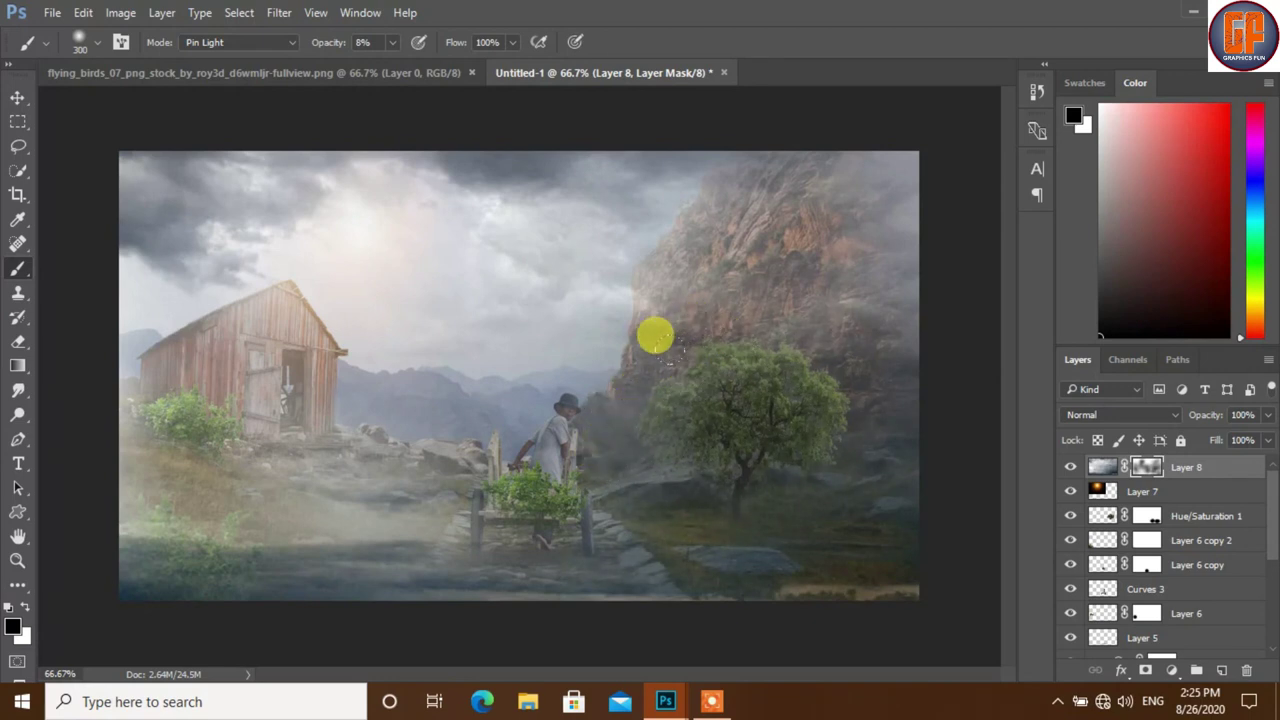
{"action": "mouse_move", "coordinate": [621, 373]}
{"action": "left_mouse_down"}
{"action": "mouse_move", "coordinate": [287, 451]}
{"action": "mouse_move", "coordinate": [291, 497]}
{"action": "mouse_move", "coordinate": [448, 514]}
{"action": "mouse_move", "coordinate": [503, 503]}
{"action": "mouse_move", "coordinate": [526, 514]}
{"action": "mouse_move", "coordinate": [434, 514]}
{"action": "mouse_move", "coordinate": [580, 532]}
{"action": "mouse_move", "coordinate": [523, 457]}
{"action": "mouse_move", "coordinate": [337, 480]}
{"action": "mouse_move", "coordinate": [369, 489]}
{"action": "mouse_move", "coordinate": [486, 408]}
{"action": "mouse_move", "coordinate": [471, 337]}
{"action": "mouse_move", "coordinate": [286, 451]}
{"action": "mouse_move", "coordinate": [162, 438]}
{"action": "mouse_move", "coordinate": [129, 483]}
{"action": "mouse_move", "coordinate": [63, 409]}
{"action": "mouse_move", "coordinate": [137, 486]}
{"action": "mouse_move", "coordinate": [94, 400]}
{"action": "mouse_move", "coordinate": [91, 369]}
{"action": "mouse_move", "coordinate": [112, 340]}
{"action": "mouse_move", "coordinate": [194, 397]}
{"action": "mouse_move", "coordinate": [209, 437]}
{"action": "mouse_move", "coordinate": [251, 460]}
{"action": "mouse_move", "coordinate": [311, 421]}
{"action": "mouse_move", "coordinate": [549, 498]}
{"action": "mouse_move", "coordinate": [652, 424]}
{"action": "mouse_move", "coordinate": [626, 407]}
{"action": "mouse_move", "coordinate": [693, 357]}
{"action": "mouse_move", "coordinate": [731, 271]}
{"action": "mouse_move", "coordinate": [686, 214]}
{"action": "mouse_move", "coordinate": [590, 262]}
{"action": "left_mouse_up"}
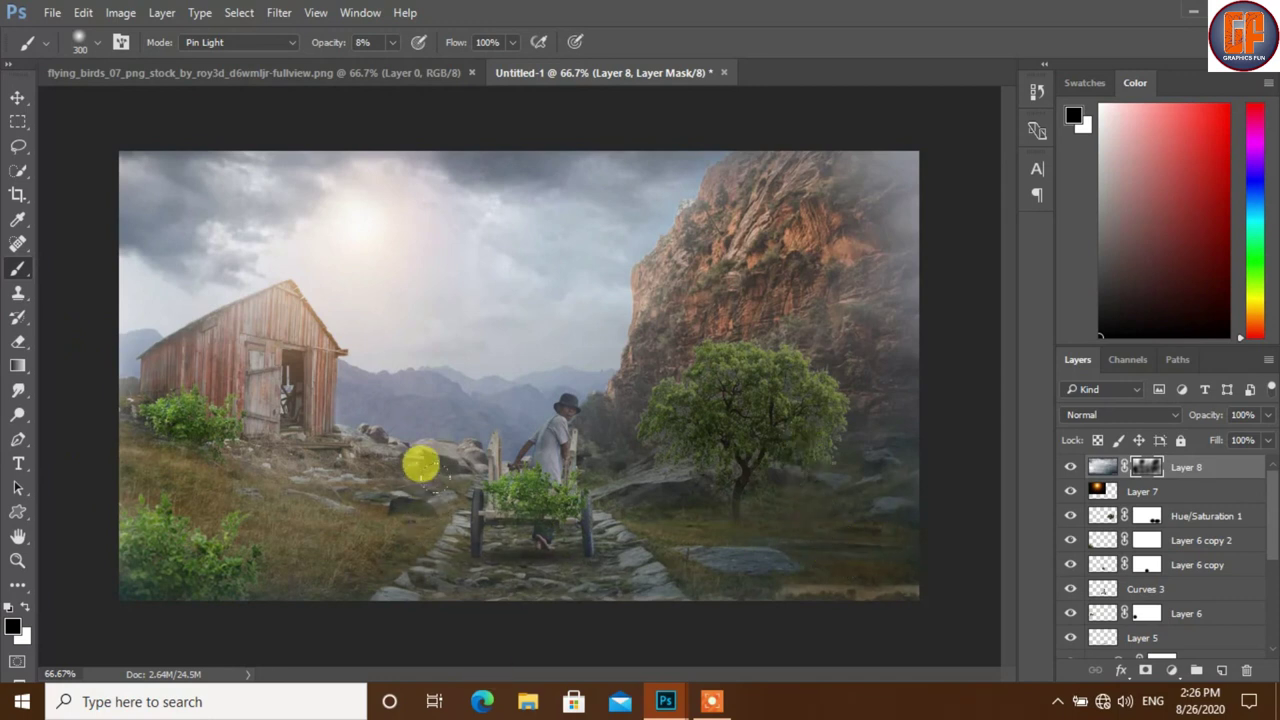
Move the sun glow layer above the sky and bring the birds image into Untitled-1.
{"action": "left_click", "coordinate": [18, 102]}
{"action": "left_click_drag", "start_coordinate": [1197, 494], "coordinate": [1199, 464]}
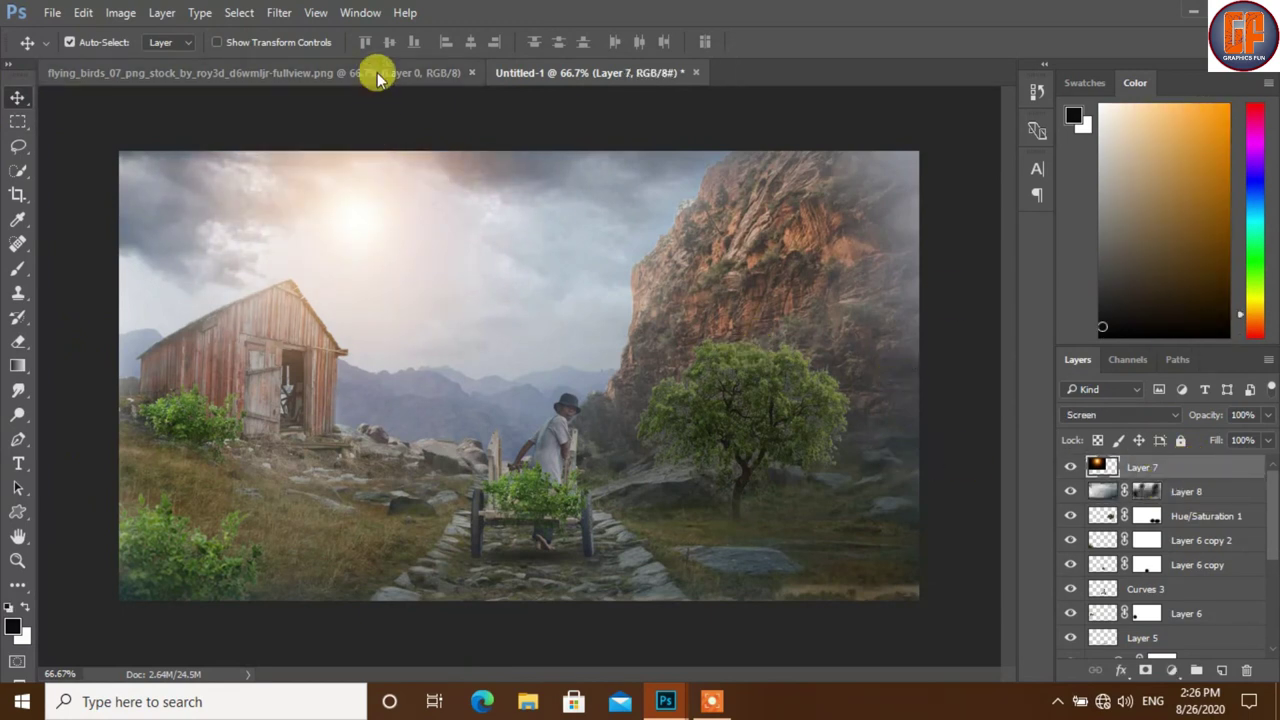
{"action": "left_click_drag", "start_coordinate": [378, 80], "coordinate": [696, 190]}
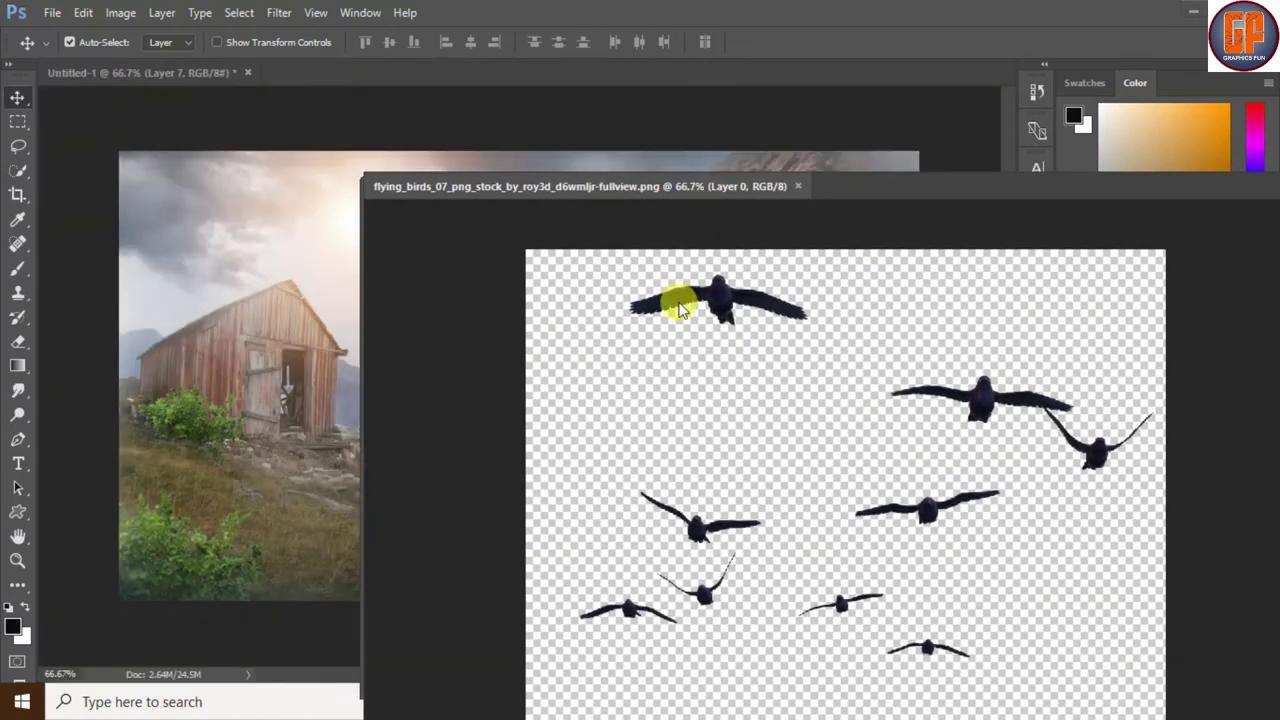
{"action": "mouse_move", "coordinate": [678, 310]}
{"action": "left_mouse_down"}
{"action": "mouse_move", "coordinate": [540, 232]}
{"action": "mouse_move", "coordinate": [268, 212]}
{"action": "left_mouse_up"}
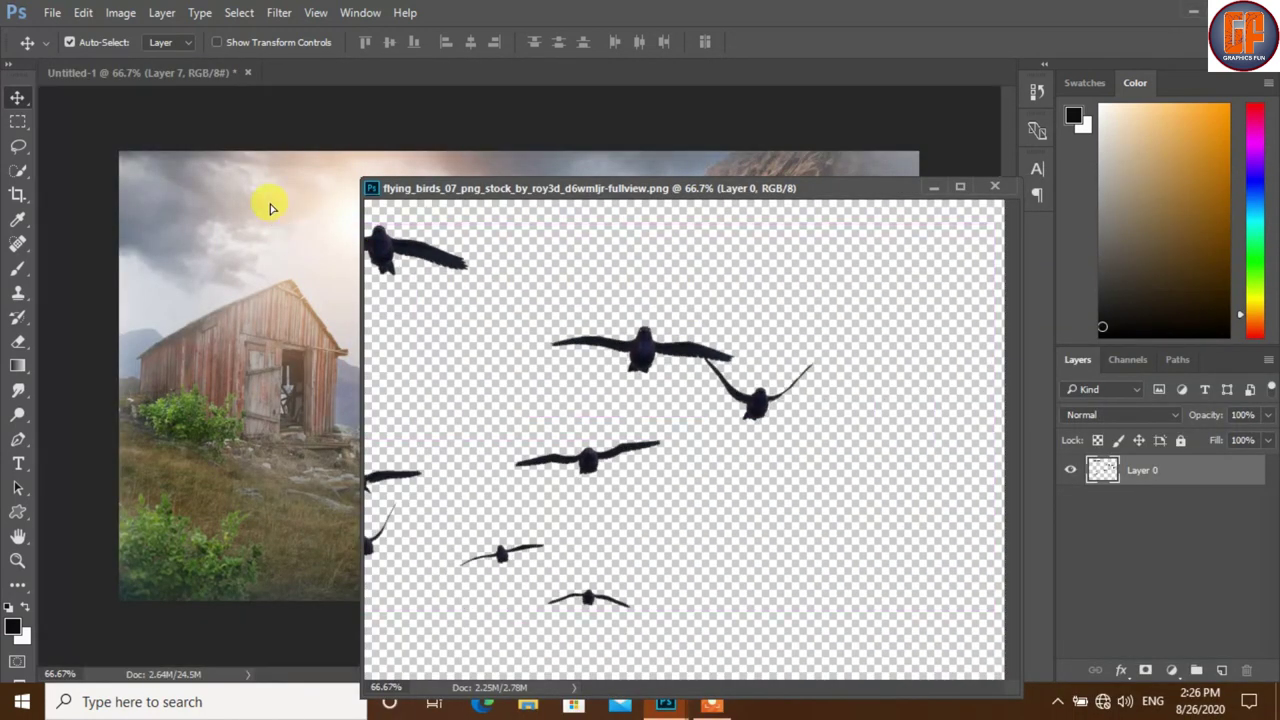
{"action": "left_click", "coordinate": [933, 187]}
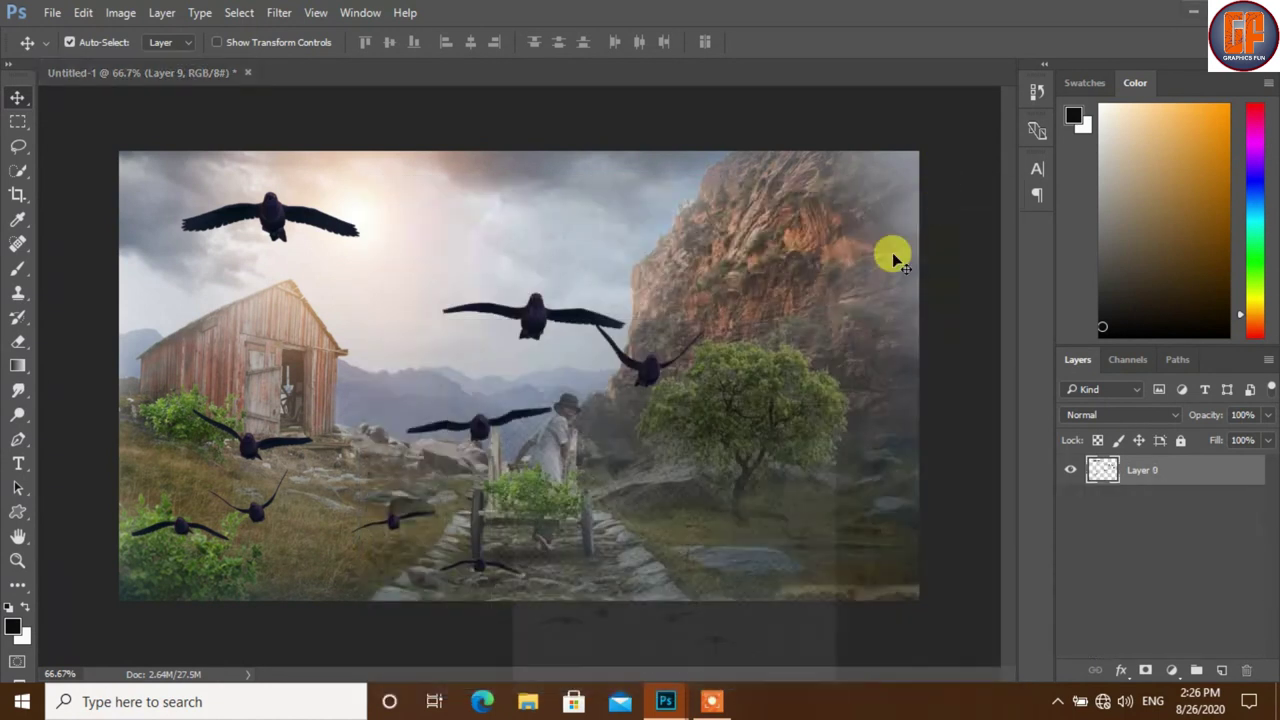
Scale the birds layer down to 13% and tilt it into a small flock.
{"action": "key", "text": "ctrl+t"}
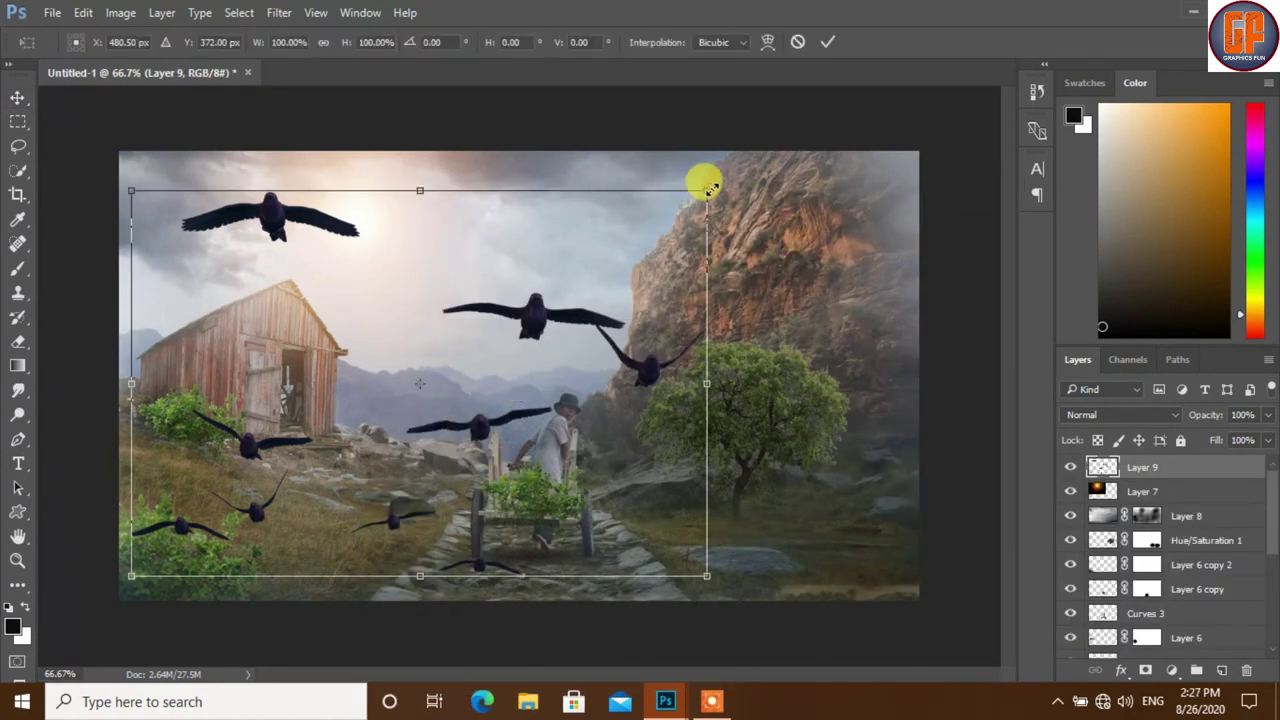
{"action": "mouse_move", "coordinate": [707, 189]}
{"action": "left_mouse_down"}
{"action": "mouse_move", "coordinate": [484, 386]}
{"action": "mouse_move", "coordinate": [461, 384]}
{"action": "mouse_move", "coordinate": [615, 202]}
{"action": "mouse_move", "coordinate": [644, 205]}
{"action": "left_mouse_up"}
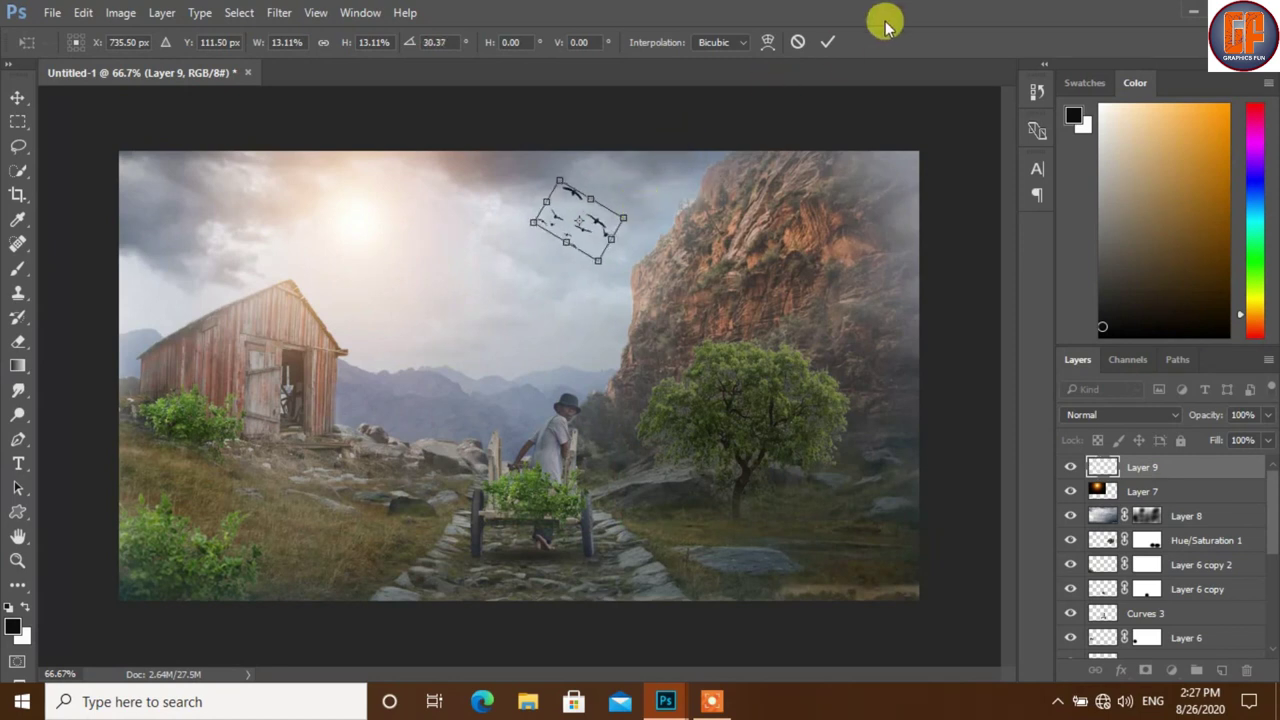
{"action": "left_click", "coordinate": [826, 45]}
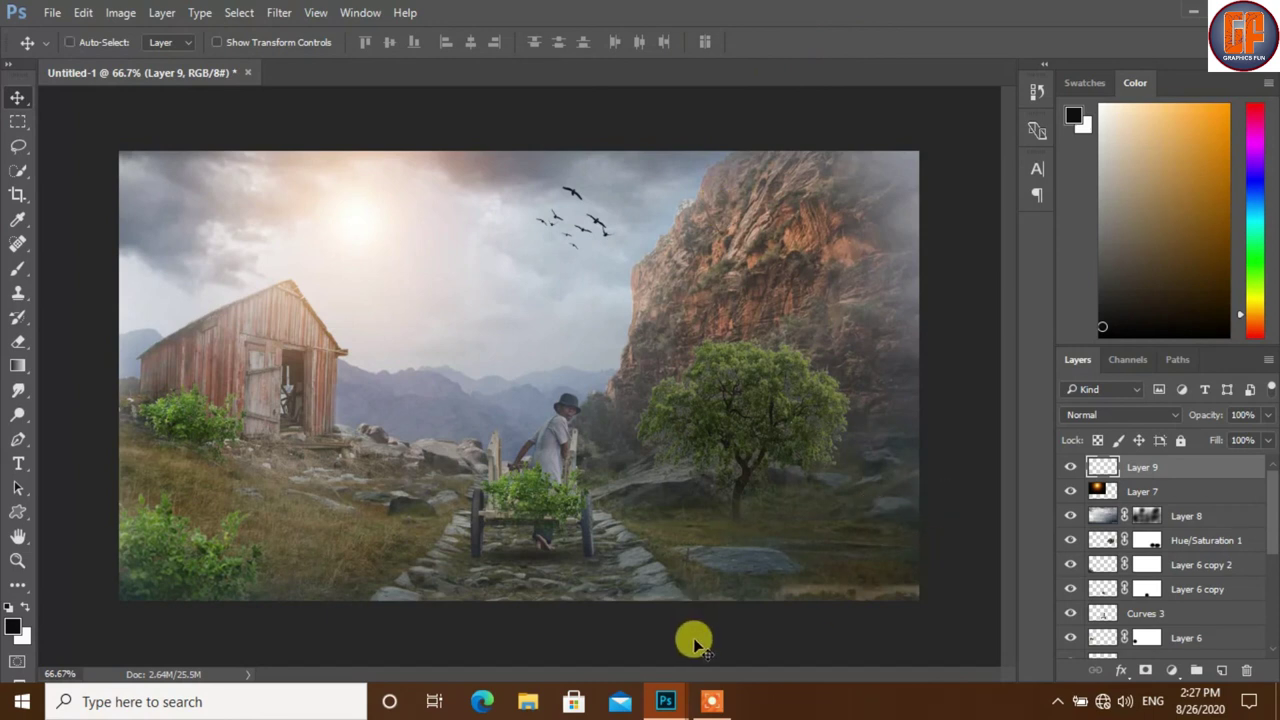
Stamp visible layers into Layer 10, then warm it, set Exposure −0.30 and add contrast in Camera Raw.
{"action": "key", "text": "ctrl+shift+alt+n"}
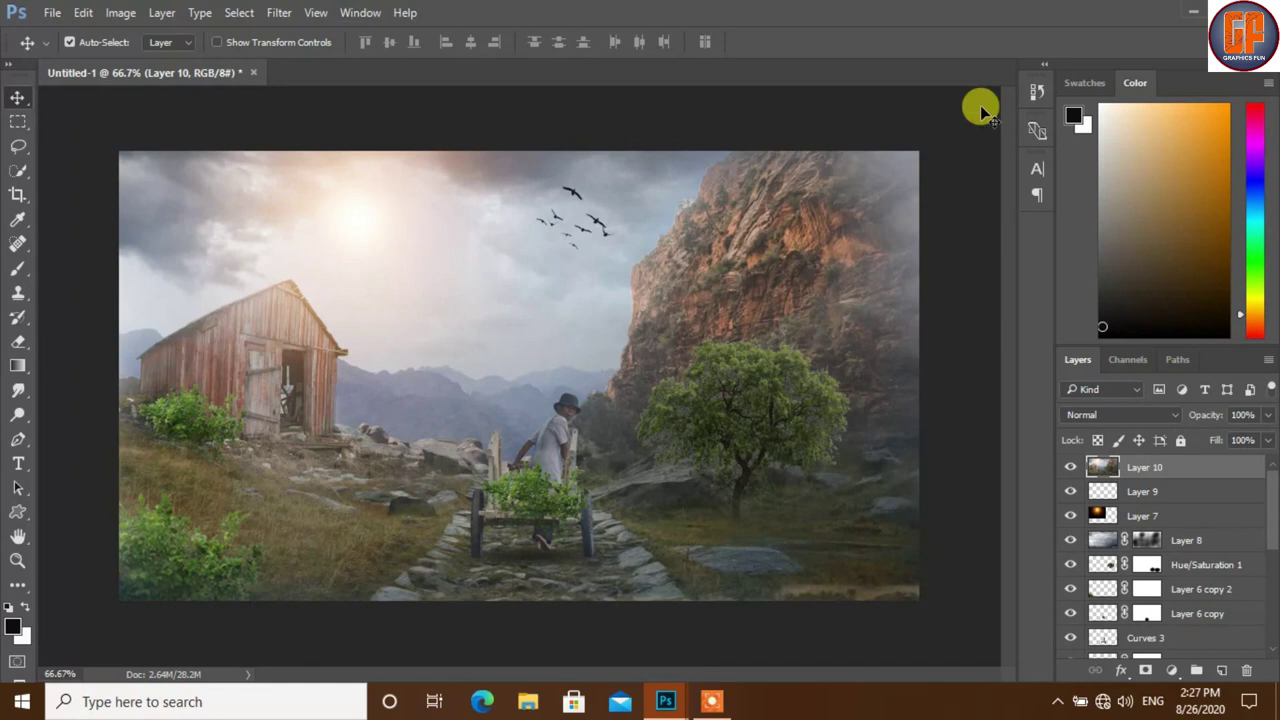
{"action": "left_click", "coordinate": [279, 12]}
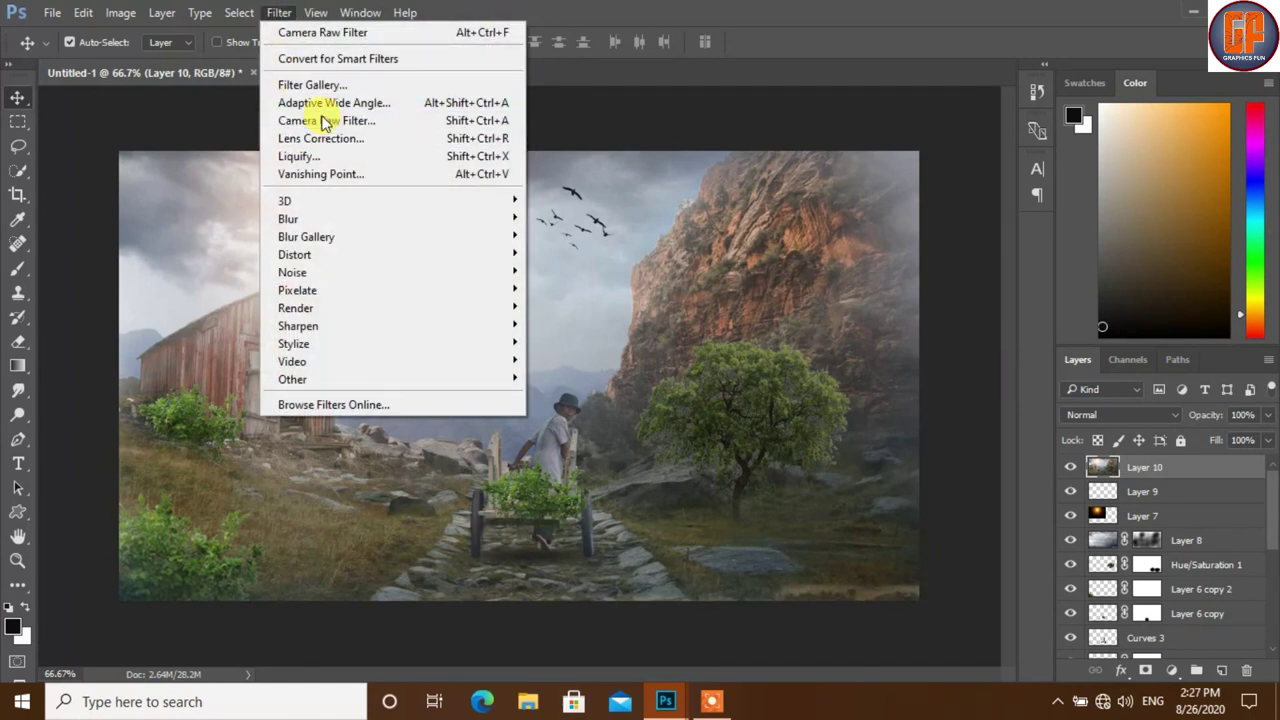
{"action": "left_click", "coordinate": [323, 120]}
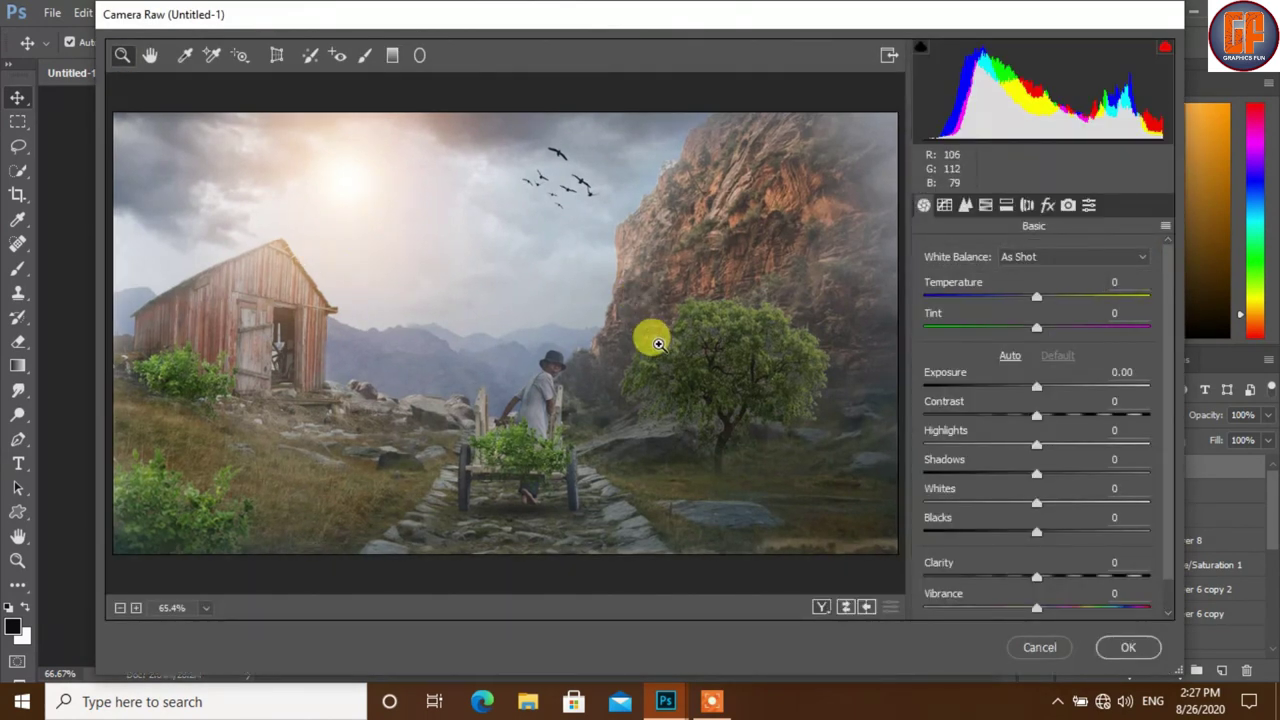
{"action": "left_click_drag", "start_coordinate": [1038, 302], "coordinate": [1047, 303]}
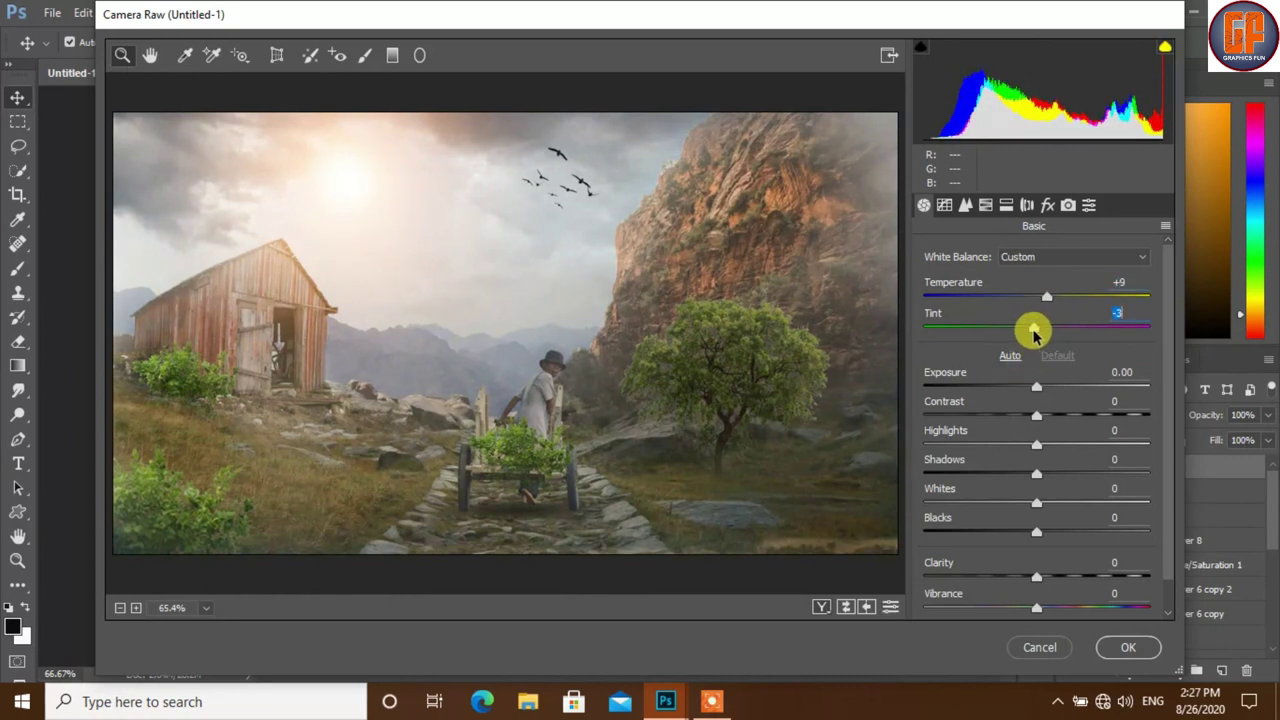
{"action": "left_click_drag", "start_coordinate": [1036, 388], "coordinate": [1031, 390]}
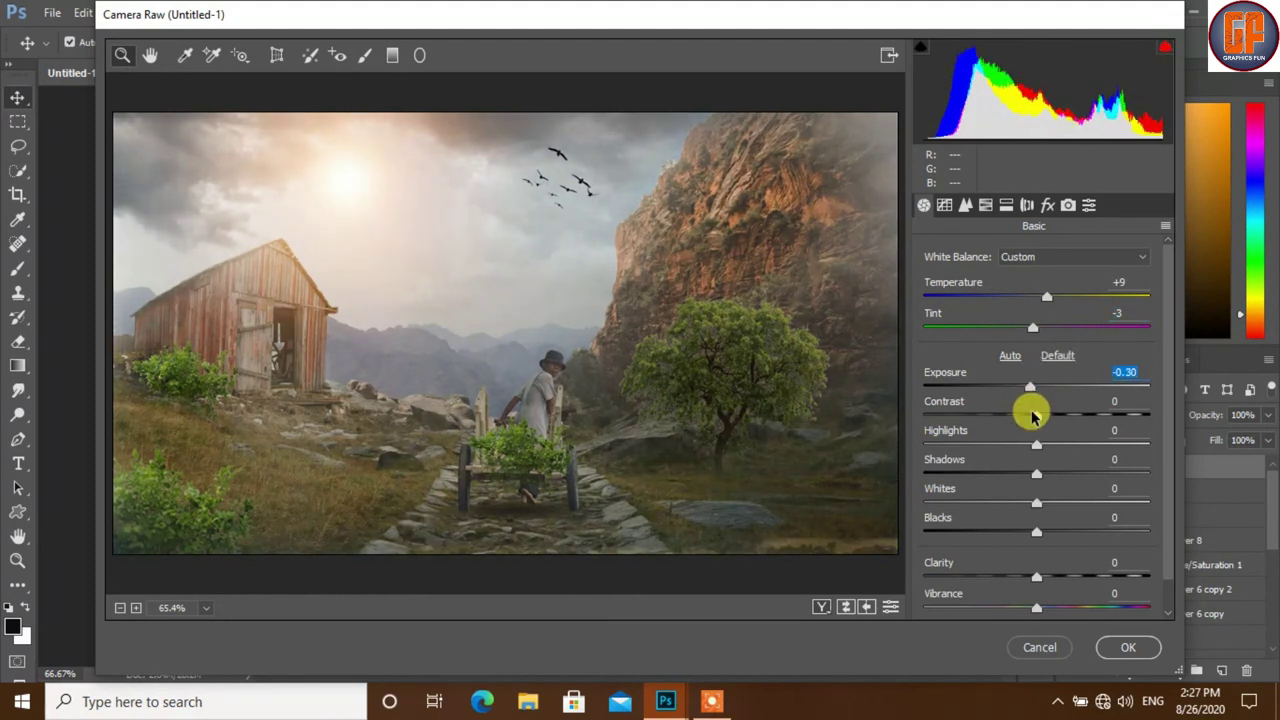
{"action": "mouse_move", "coordinate": [1041, 423]}
{"action": "left_mouse_down"}
{"action": "mouse_move", "coordinate": [1012, 449]}
{"action": "mouse_move", "coordinate": [1043, 511]}
{"action": "mouse_move", "coordinate": [1019, 535]}
{"action": "left_mouse_up"}
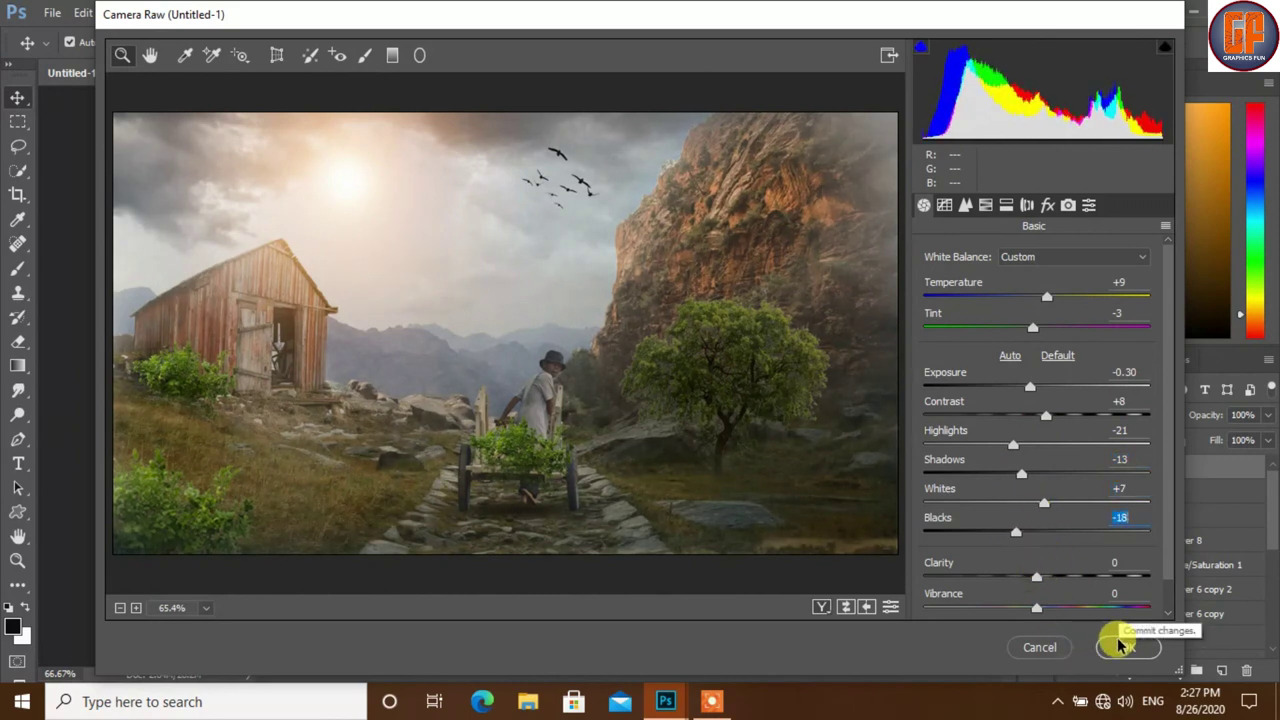
Add a subtle −8 post-crop vignette and apply the Camera Raw grade.
{"action": "left_click", "coordinate": [1047, 205]}
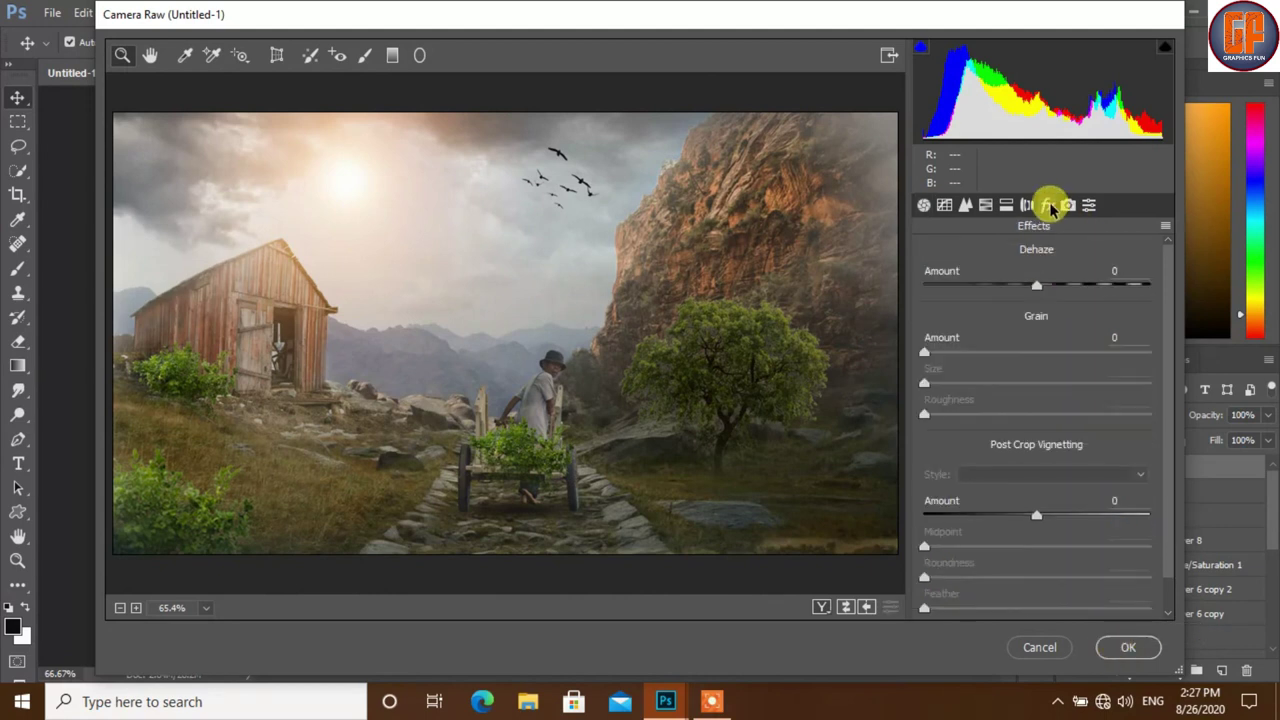
{"action": "left_click_drag", "start_coordinate": [1036, 516], "coordinate": [1025, 518]}
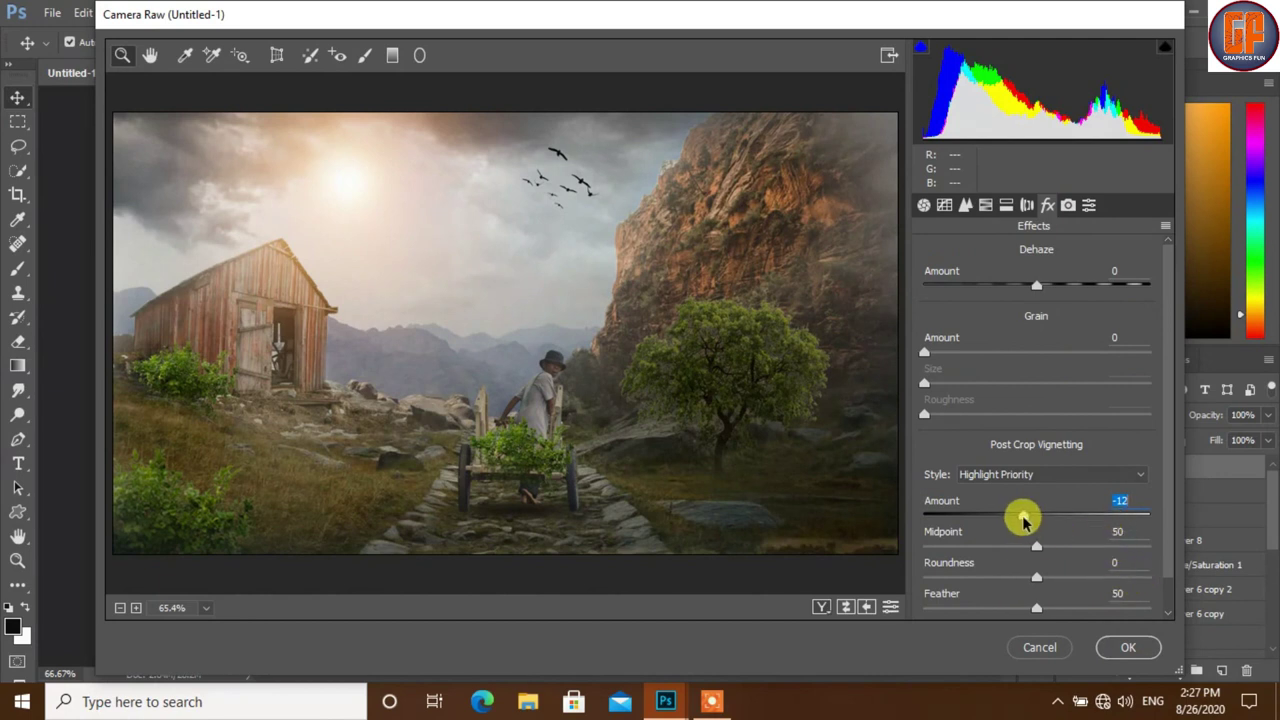
{"action": "left_click_drag", "start_coordinate": [1023, 519], "coordinate": [1032, 522]}
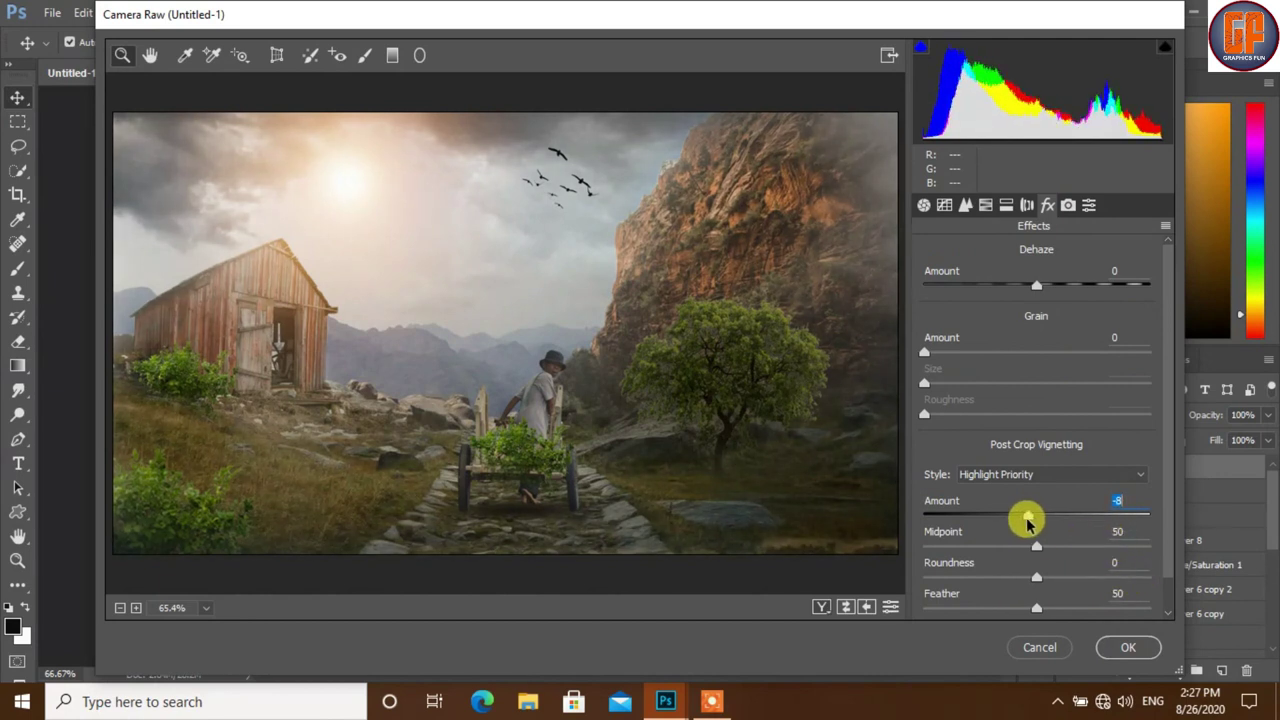
{"action": "left_click", "coordinate": [1120, 647]}
{"action": "left_click", "coordinate": [1170, 672]}
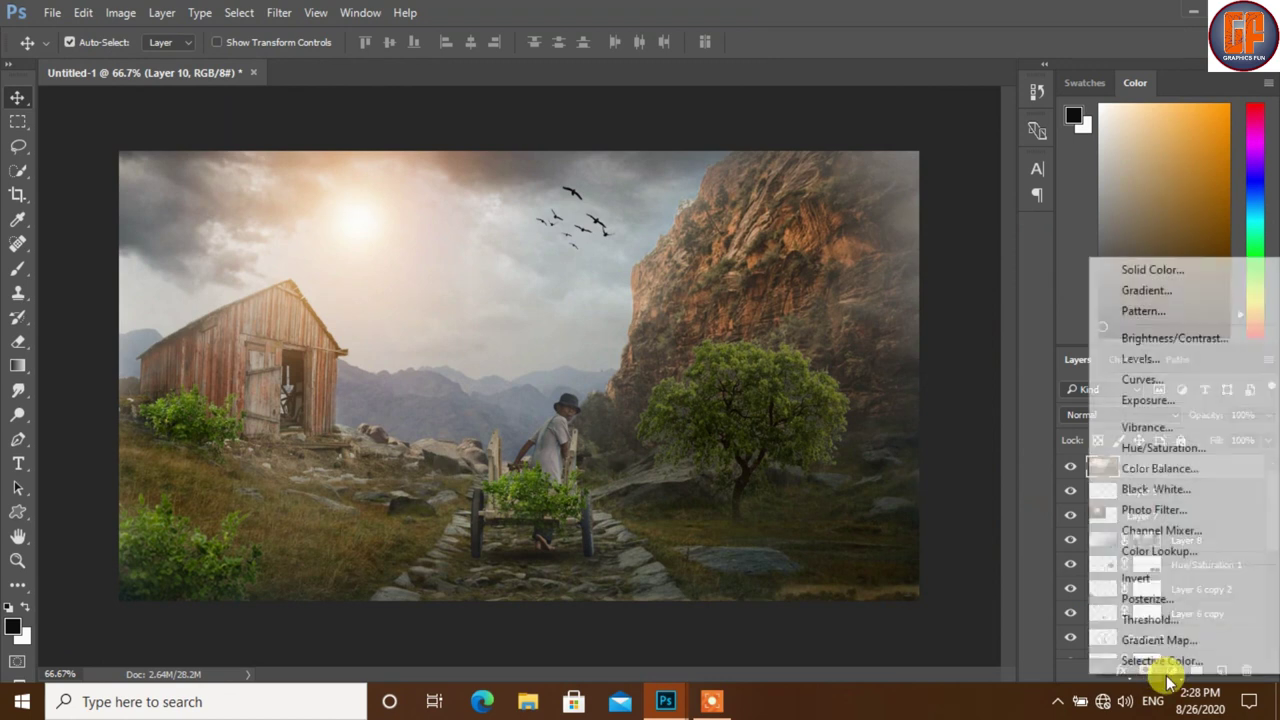
Add a Photo Filter adjustment using Warming Filter (85) at 8% density.
{"action": "left_click", "coordinate": [1150, 510]}
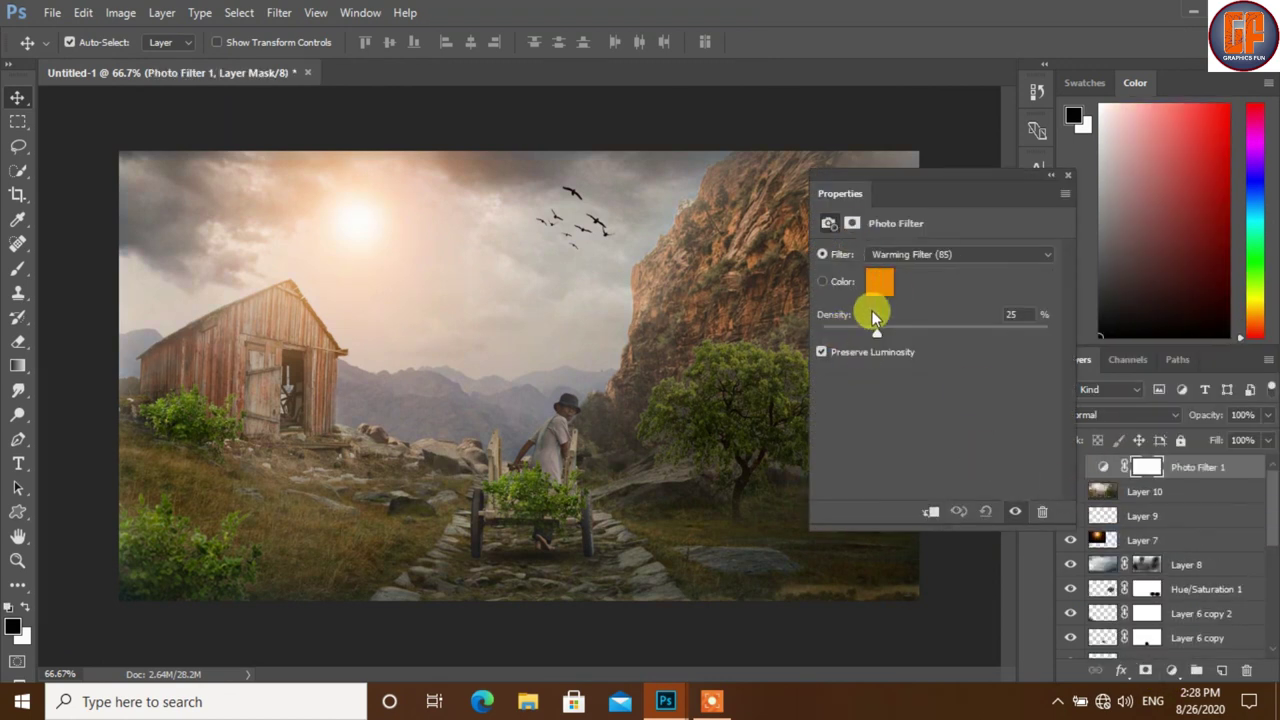
{"action": "left_click_drag", "start_coordinate": [854, 334], "coordinate": [840, 334]}
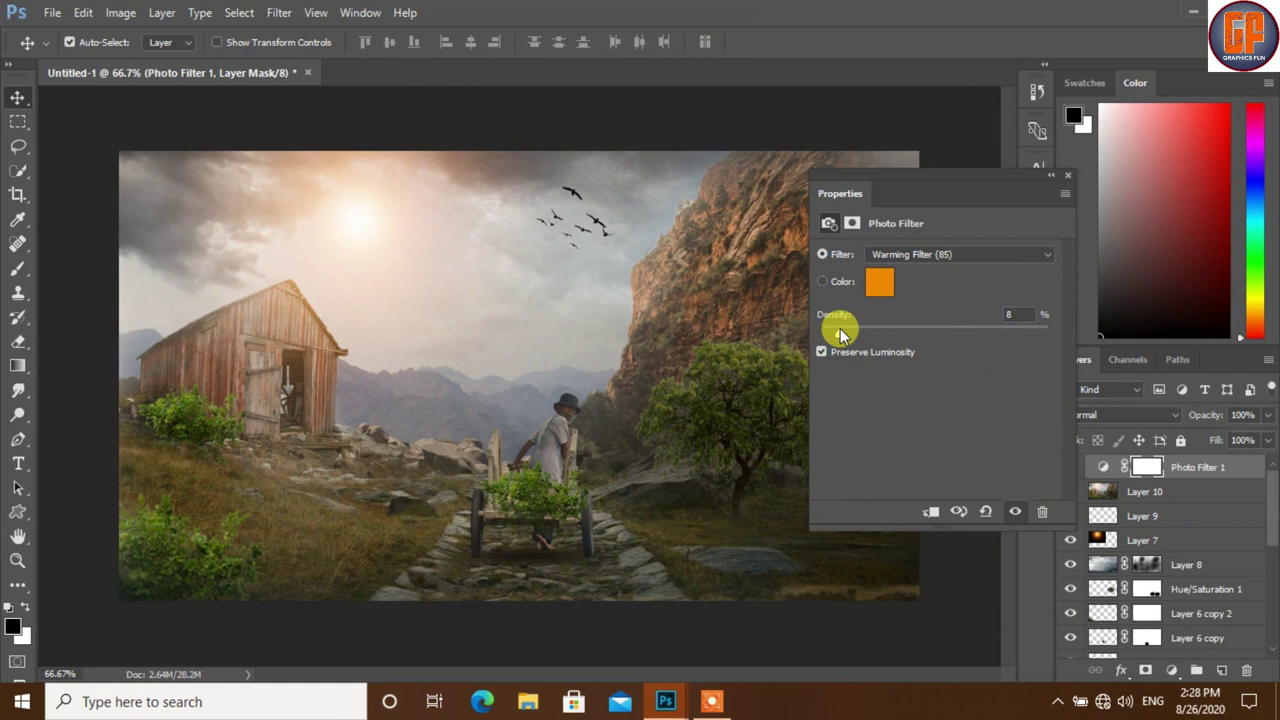
{"action": "left_click", "coordinate": [1067, 175]}
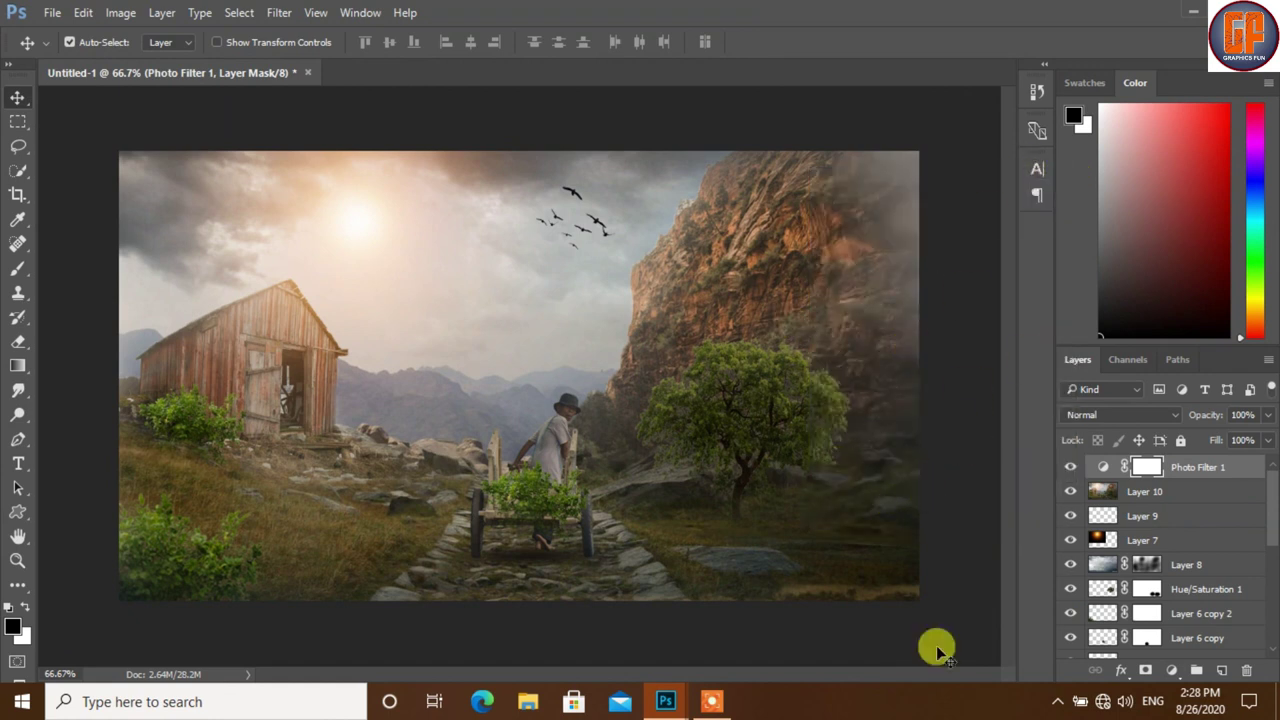
{"action": "left_click", "coordinate": [711, 701]}
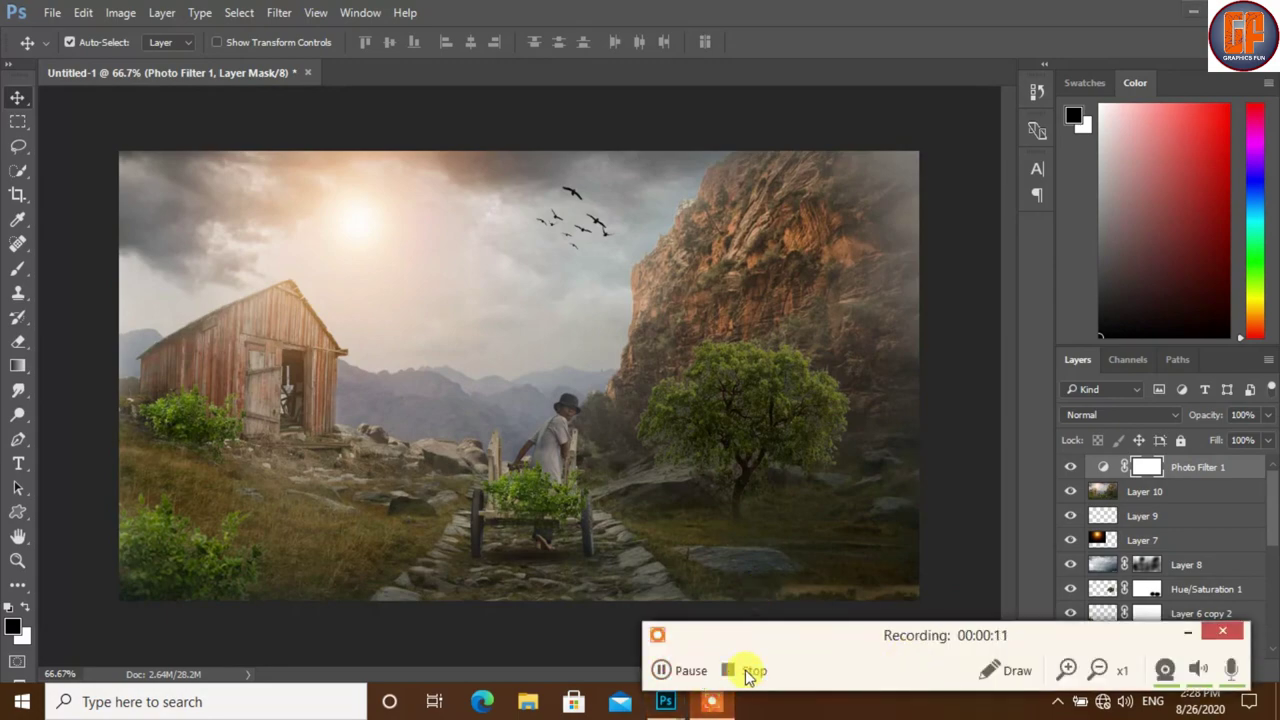
{"action": "left_click", "coordinate": [751, 671]}
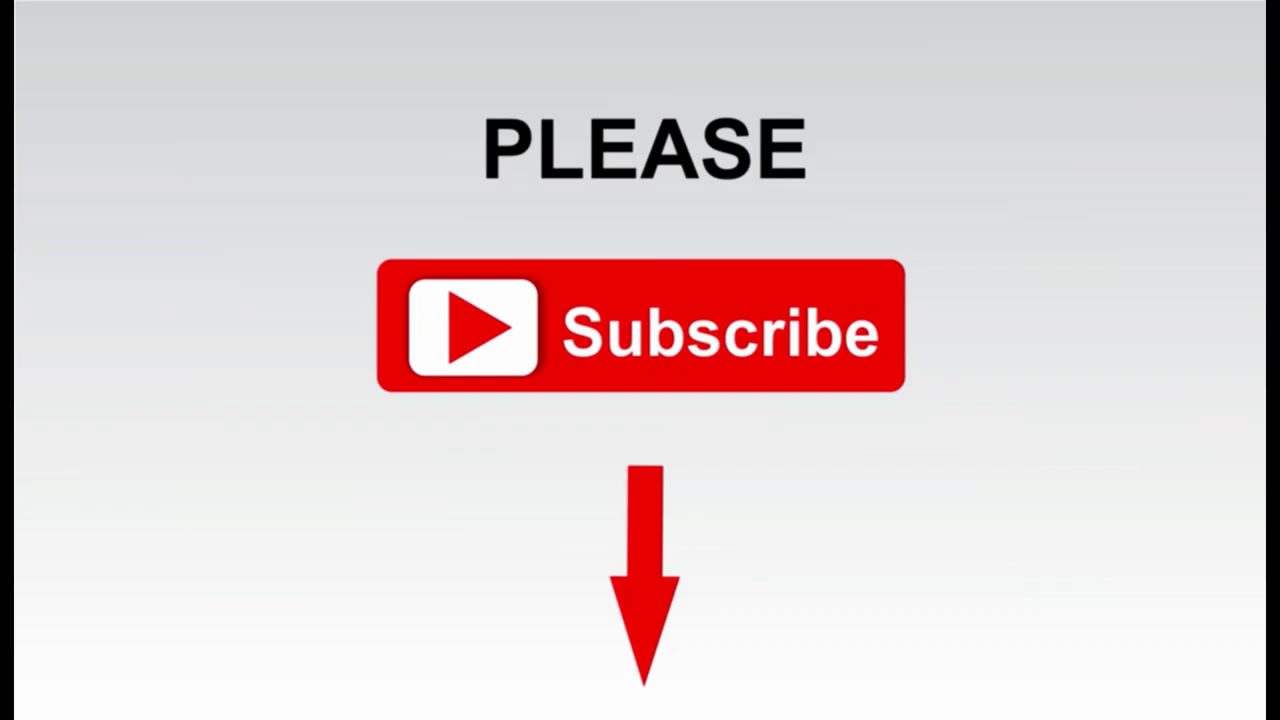